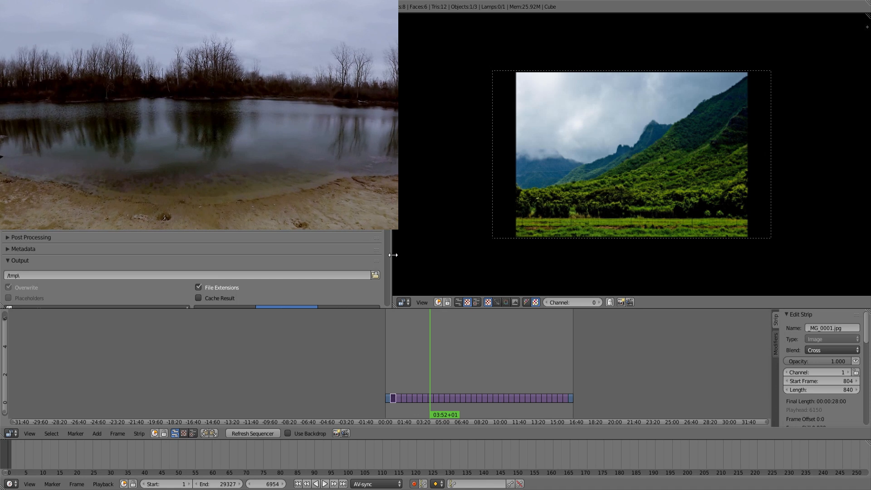
Try to add an effect strip to the first image strip, _MG_0001.jpg, in the sequencer
scroll(653, 220, "up", 2)
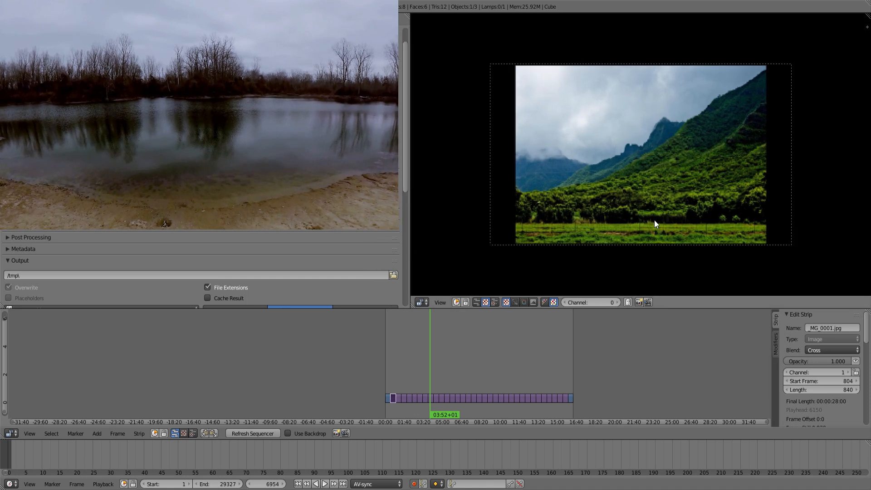
scroll(453, 378, "up", 4)
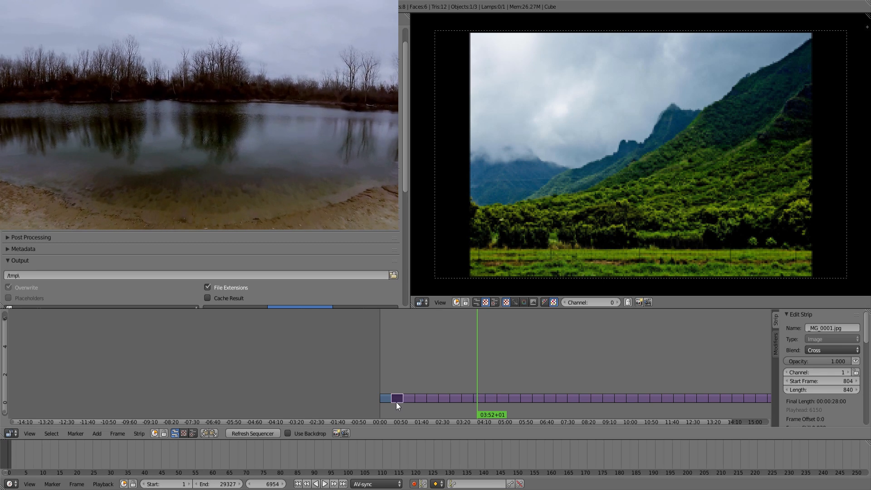
key("space")
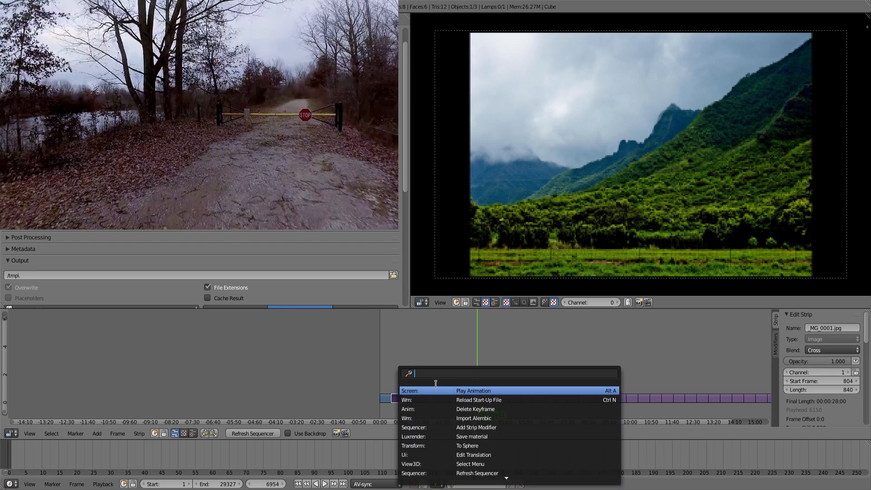
type("eff")
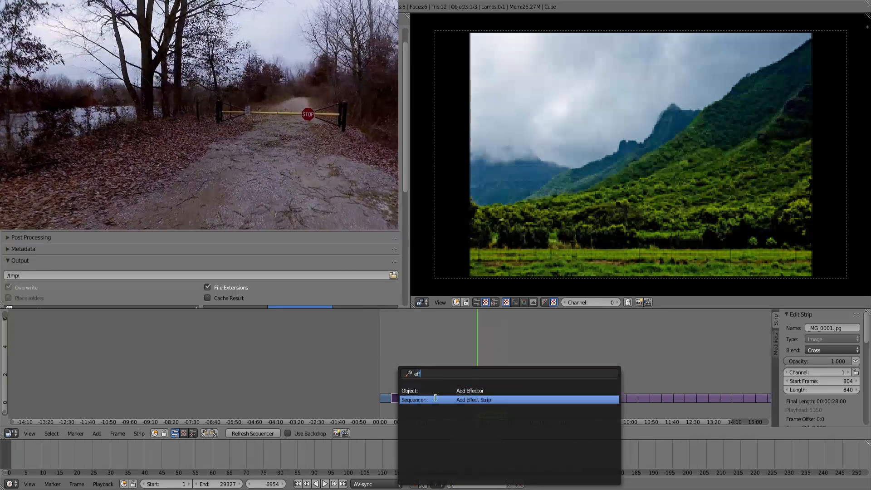
left_click(436, 400)
left_click(461, 336)
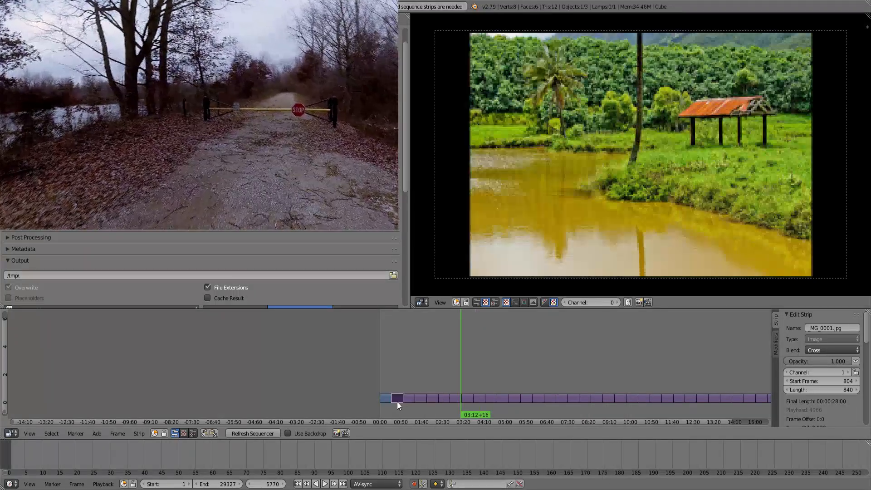
Add a Transform effect strip to the first image strip, _MG_0001.jpg
left_click(97, 434)
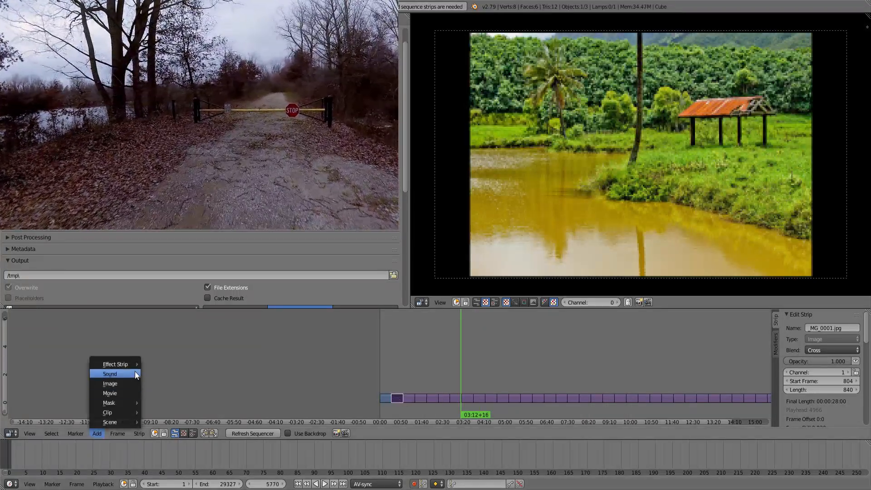
mouse_move(129, 364)
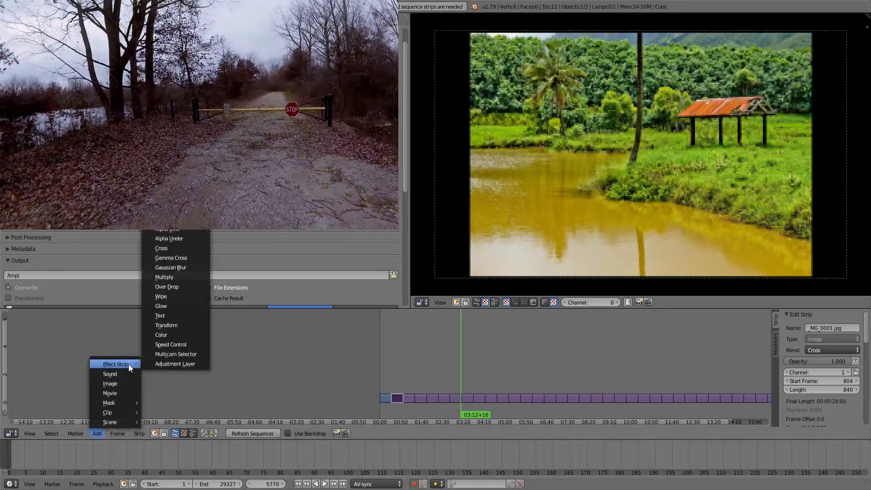
left_click(191, 326)
Add a Transform effect strip to each of the next four image strips, _MG_0001.001 through _MG_0001.004
key("F3")
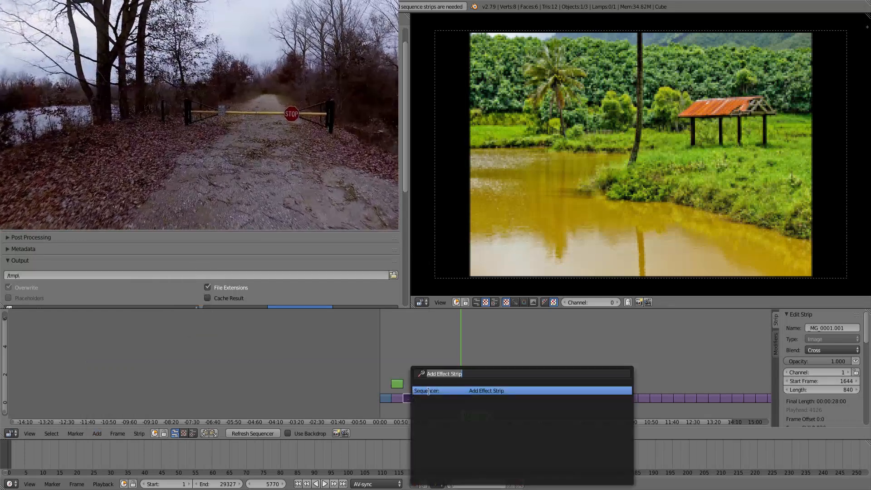
left_click(428, 391)
right_click(421, 397)
key("F3")
left_click(450, 390)
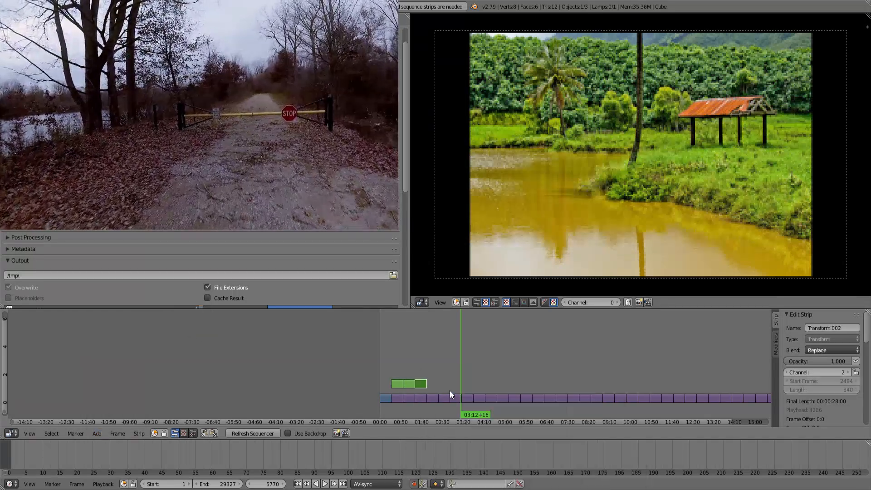
right_click(431, 397)
key("F3")
left_click(449, 391)
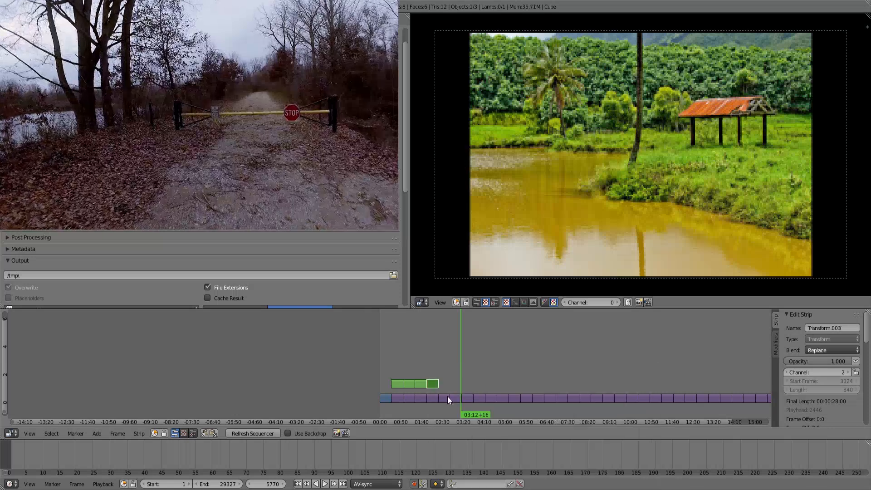
right_click(447, 397)
key("F3")
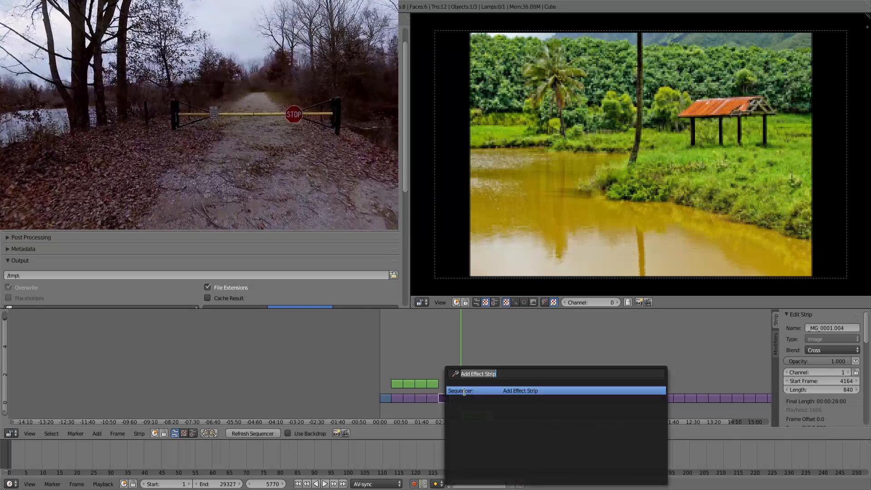
left_click(461, 390)
Add a separate Transform effect strip to each image strip from _MG_0001.005 through _MG_0001.008
right_click(455, 397)
key("F3")
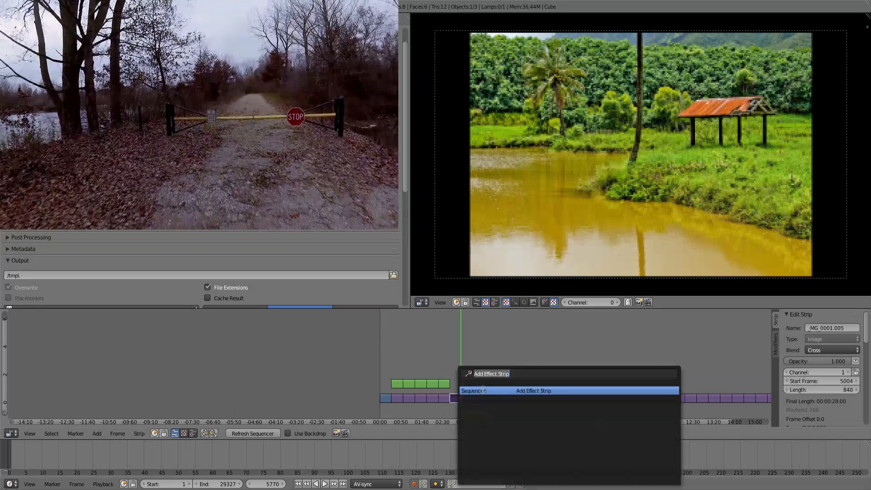
left_click(481, 390)
right_click(467, 398)
key("F3")
left_click(468, 391)
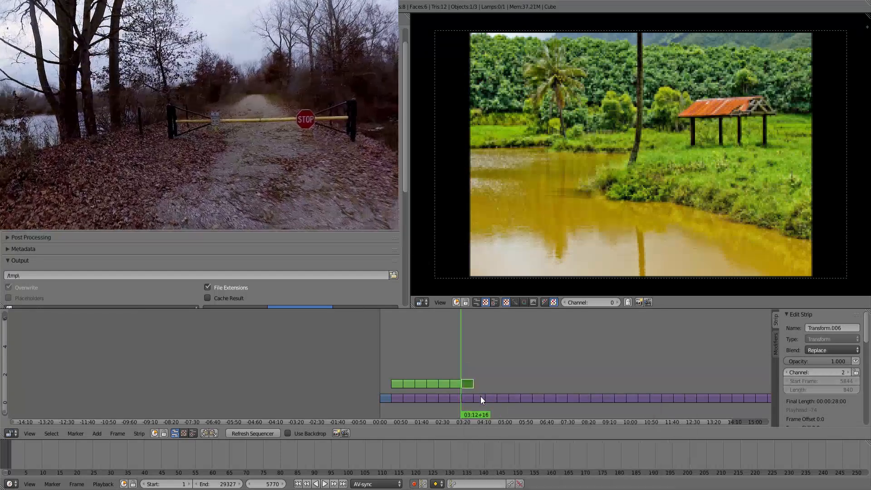
right_click(480, 398)
key("F3")
left_click(500, 391)
right_click(492, 397)
key("F3")
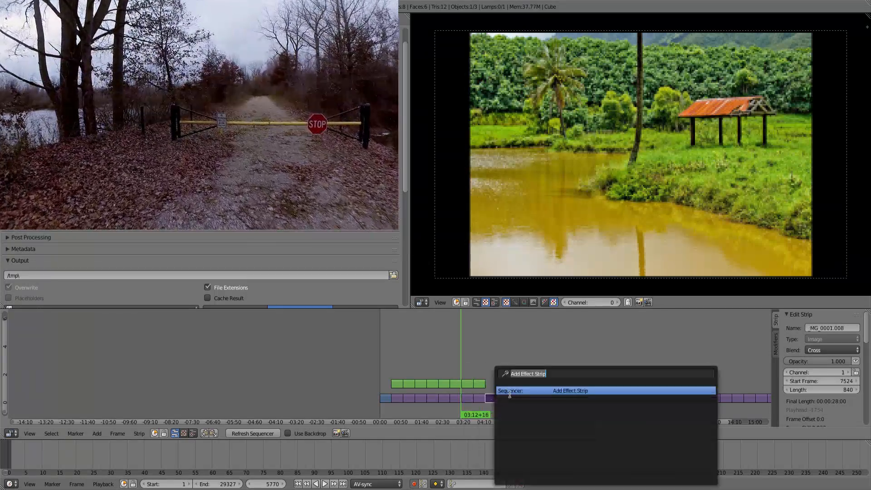
left_click(500, 391)
Add a separate Transform effect strip to each image strip from _MG_0001.009 through _MG_0001.012
right_click(500, 398)
key("F3")
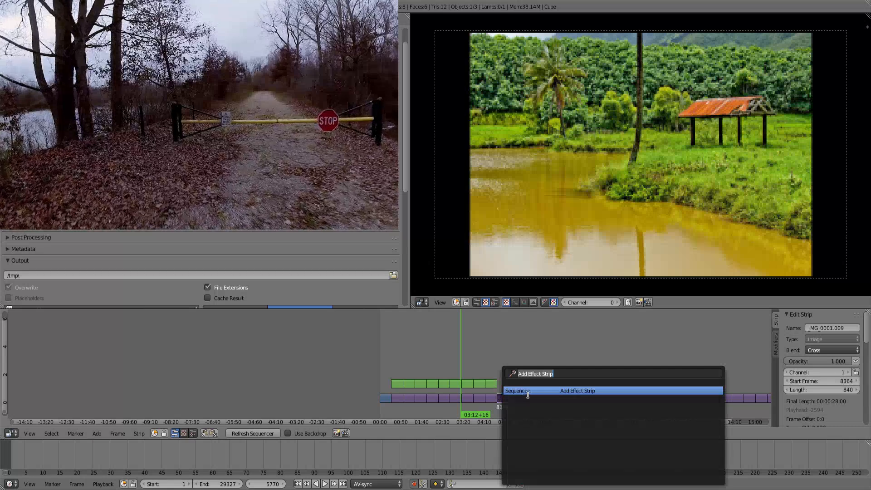
left_click(516, 391)
right_click(517, 398)
key("F3")
left_click(543, 391)
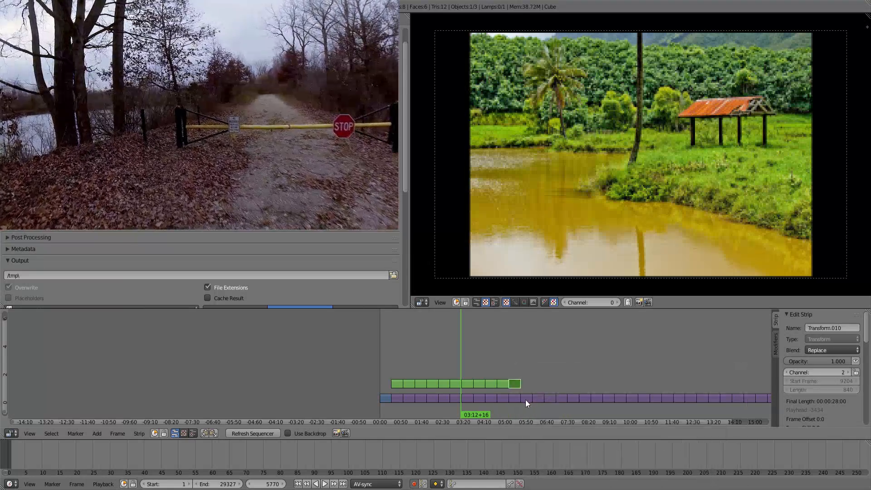
right_click(525, 399)
key("F3")
left_click(547, 391)
right_click(538, 399)
key("F3")
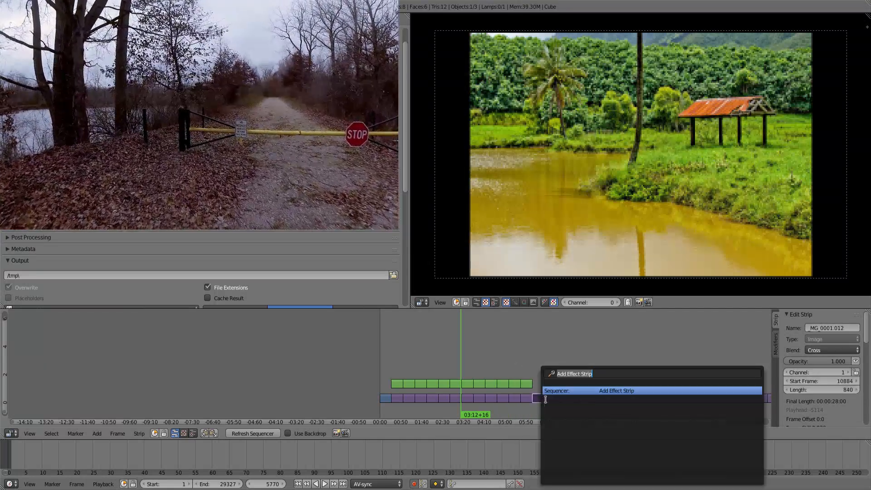
left_click(563, 393)
Add a separate Transform effect strip to each image strip from _MG_0001.013 through _MG_0001.016
right_click(548, 398)
key("F3")
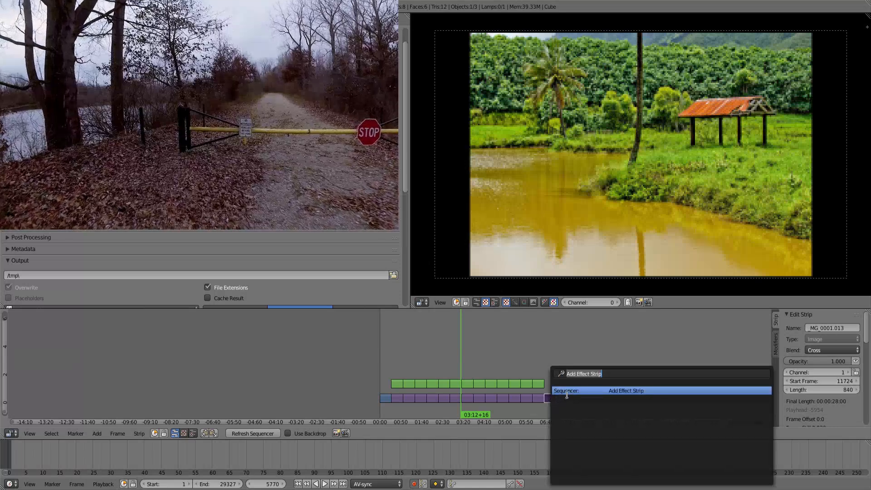
left_click(567, 392)
right_click(562, 399)
key("F3")
left_click(577, 392)
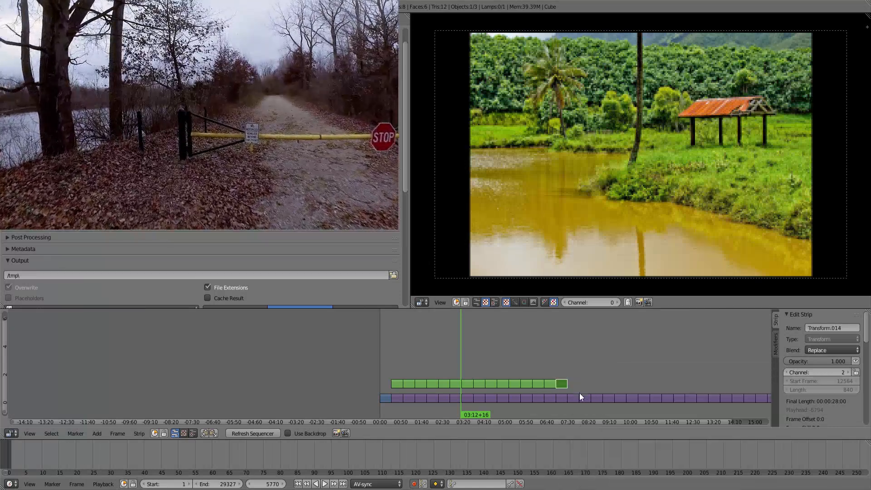
right_click(573, 397)
key("F3")
left_click(585, 393)
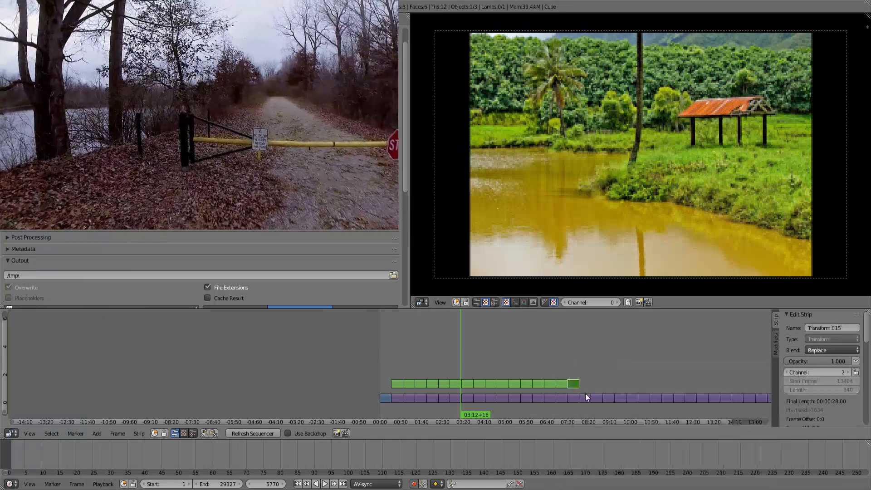
right_click(583, 400)
key("F3")
left_click(602, 393)
Add a separate Transform effect strip to each image strip from _MG_0001.017 through _MG_0001.020
right_click(597, 399)
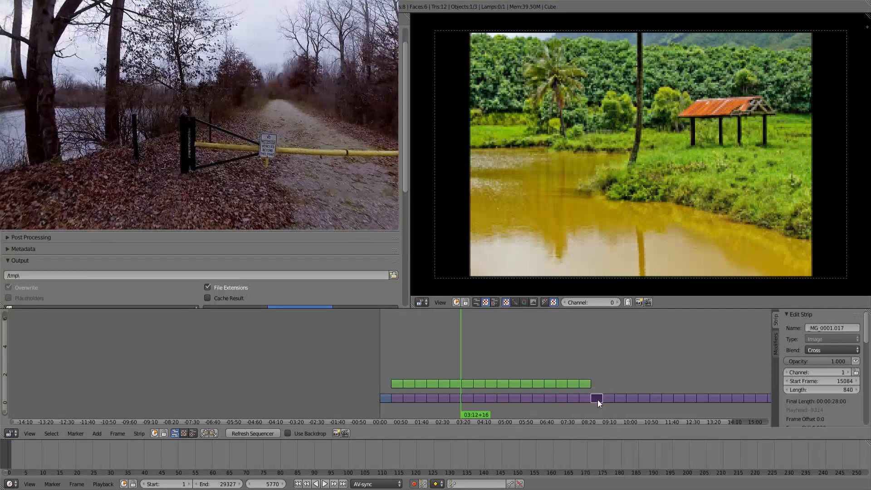
key("F3")
left_click(607, 393)
middle_click_drag(625, 390, 352, 366)
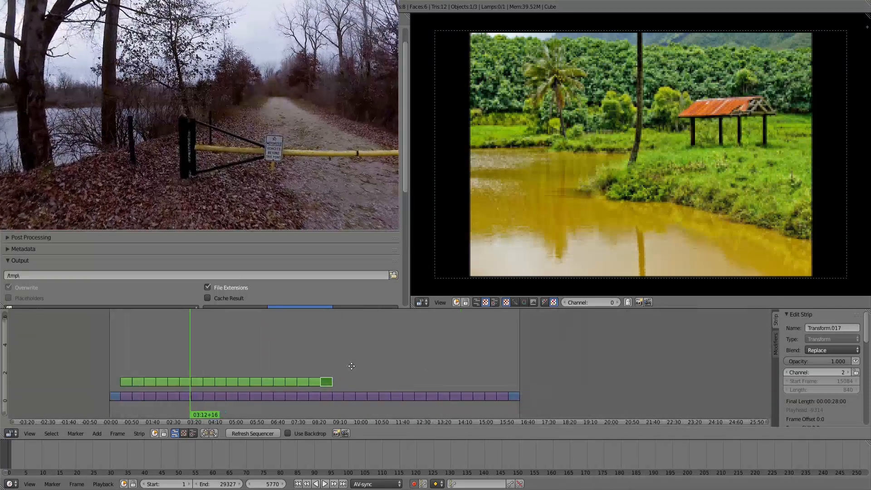
right_click(339, 391)
key("F3")
left_click(366, 391)
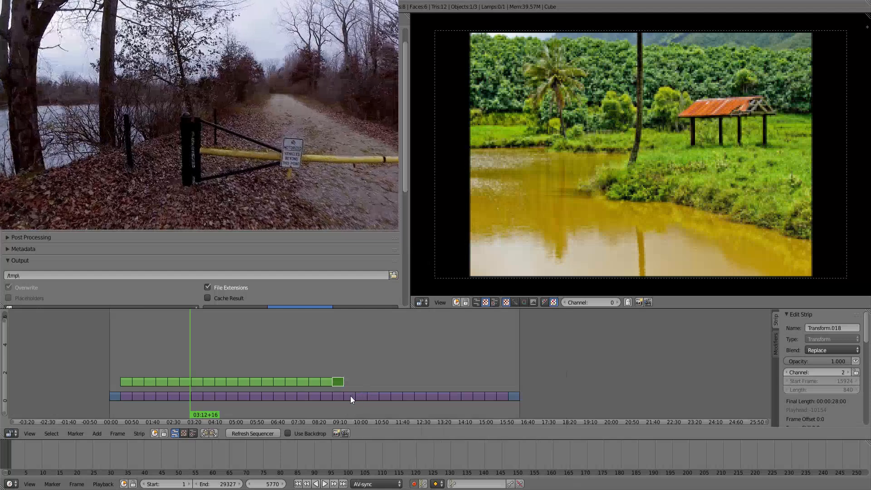
right_click(350, 395)
key("F3")
left_click(386, 390)
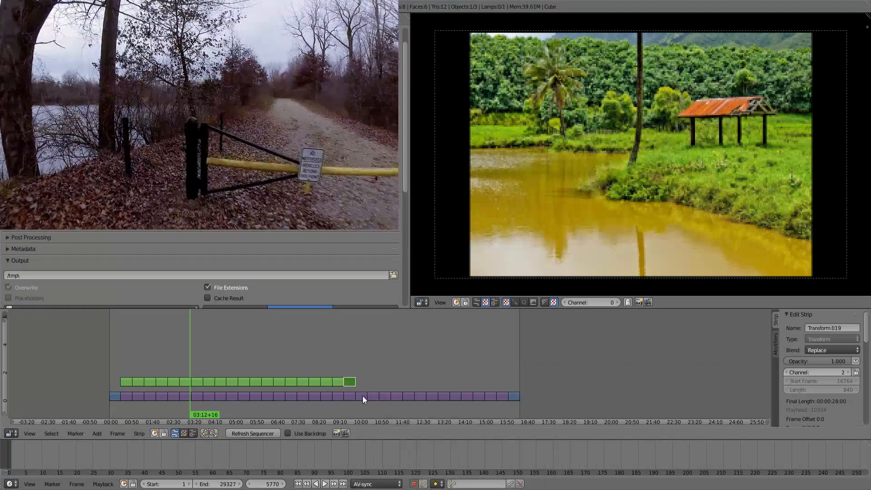
right_click(363, 395)
key("F3")
left_click(373, 391)
Add a separate Transform effect strip to each image strip from _MG_0001.021 through _MG_0001.024
right_click(370, 395)
key("F3")
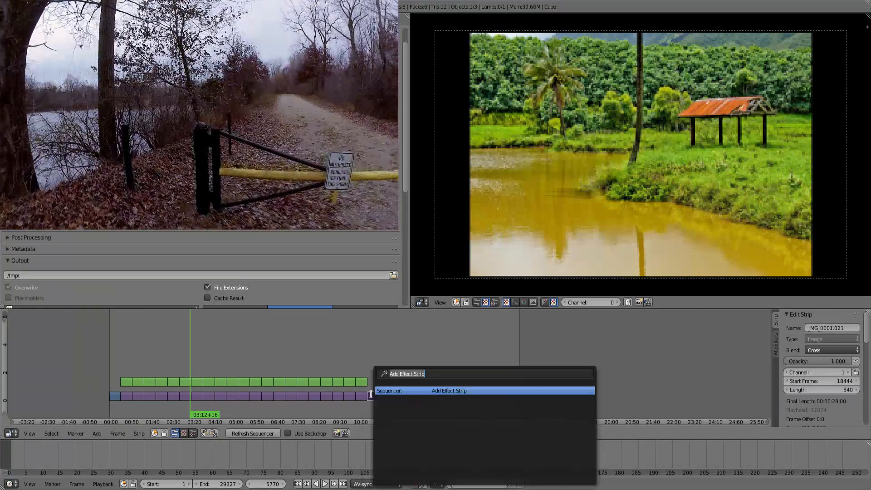
left_click(376, 391)
right_click(386, 396)
key("F3")
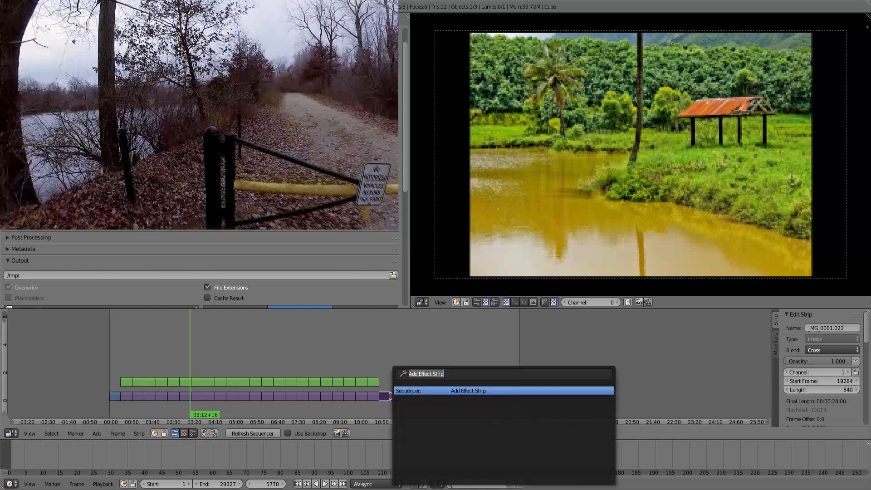
left_click(397, 390)
right_click(397, 396)
key("F3")
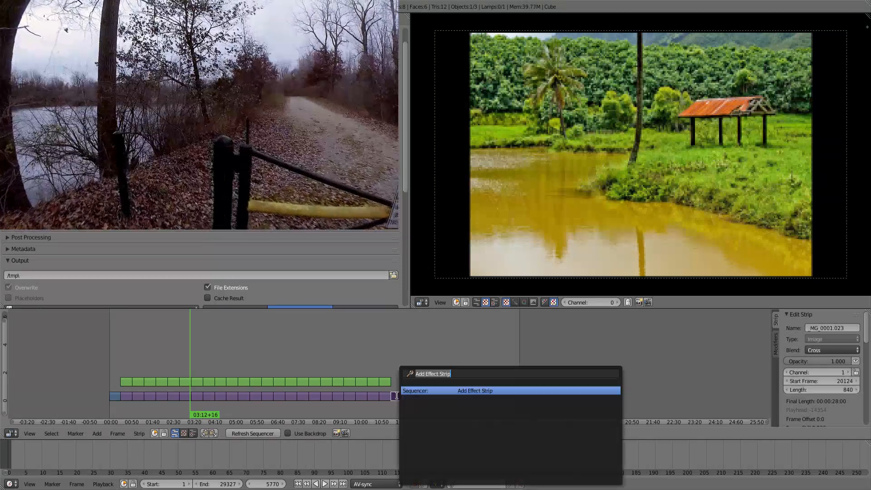
left_click(418, 391)
right_click(408, 398)
key("F3")
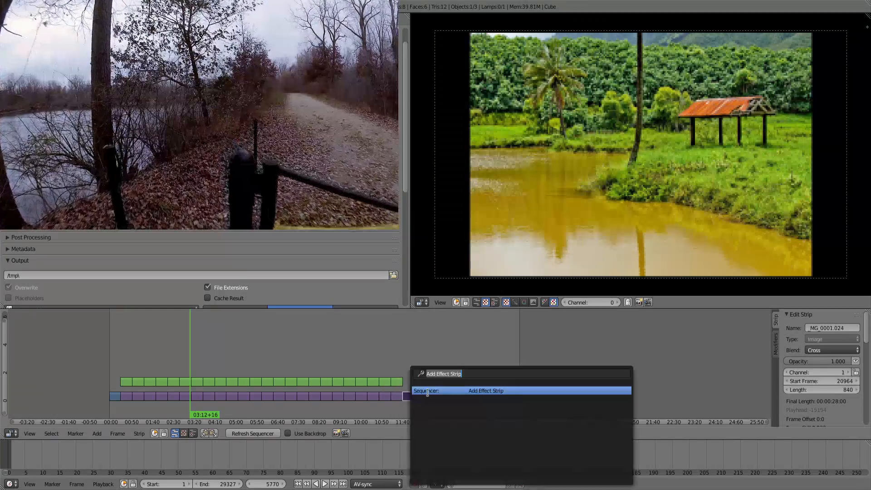
left_click(426, 391)
Add a separate Transform effect strip to each image strip from _MG_0001.025 through _MG_0001.028
right_click(422, 396)
key("F3")
left_click(439, 391)
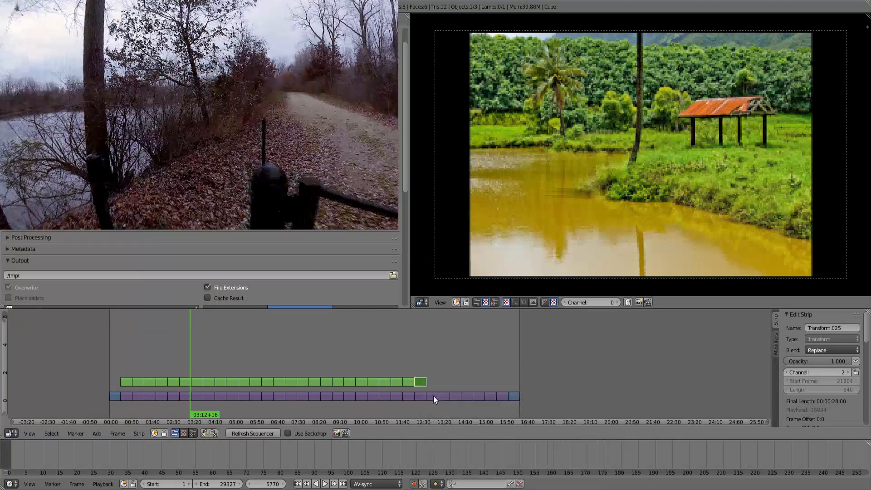
right_click(433, 395)
key("F3")
left_click(433, 391)
right_click(445, 397)
key("F3")
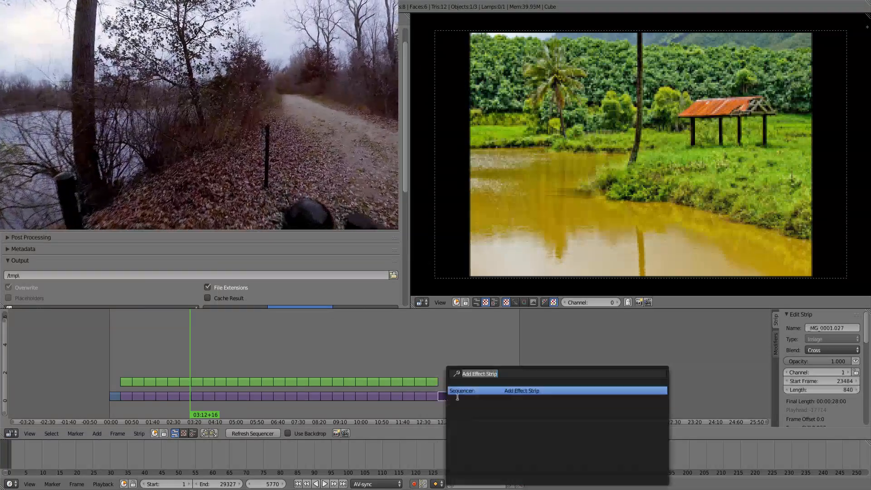
left_click(463, 391)
right_click(456, 399)
key("F3")
left_click(484, 391)
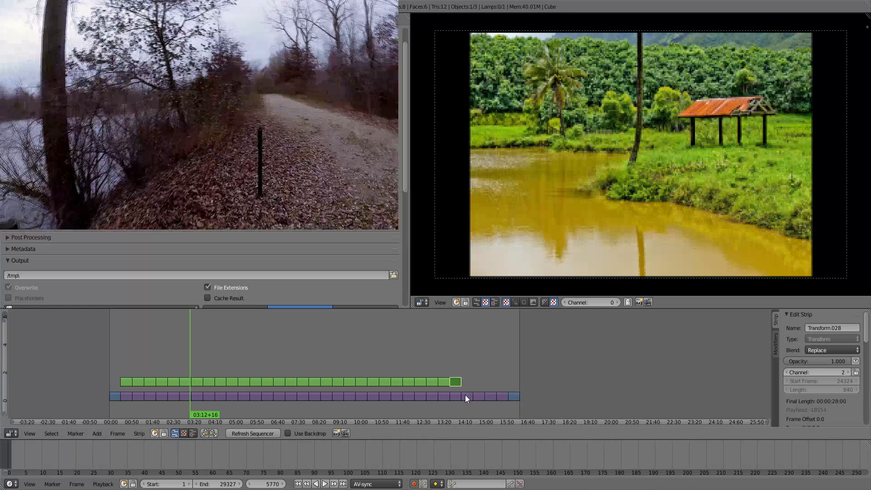
Add a Transform effect strip to each of the last four purple image strips, _MG_0001.029 through _MG_0001.032
right_click(465, 397)
key("F3")
left_click(487, 391)
right_click(478, 397)
key("F3")
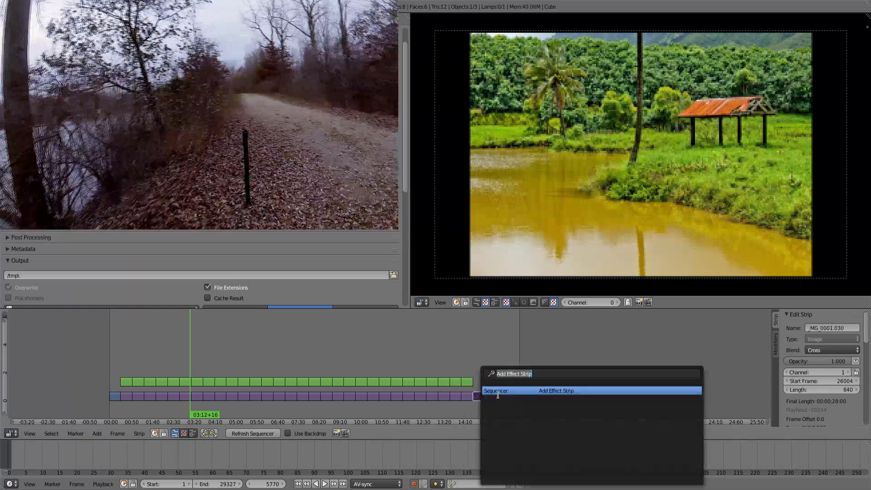
left_click(487, 392)
right_click(489, 395)
key("F3")
left_click(499, 392)
right_click(502, 397)
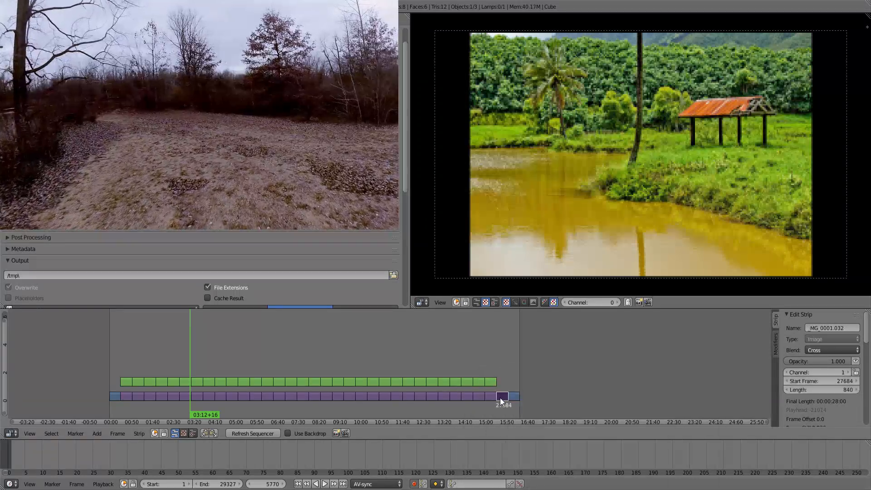
key("F3")
left_click(513, 392)
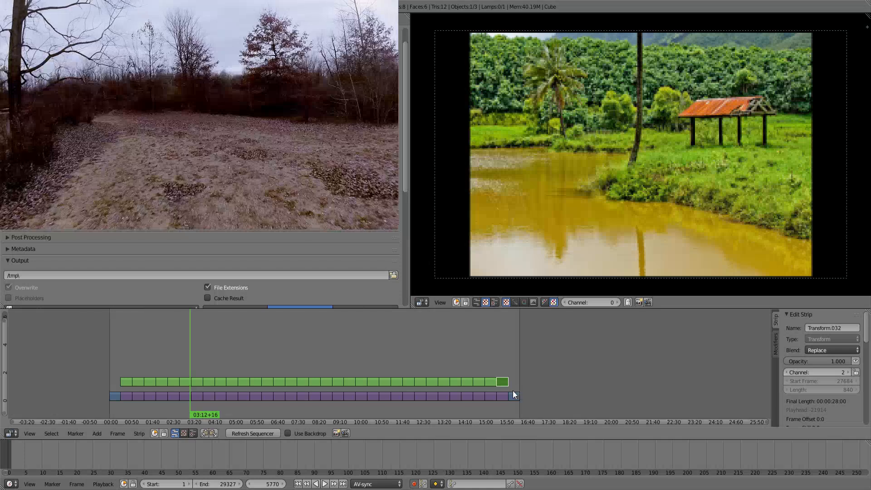
Move the playhead to frame 1040, within the first Transform strip
left_click(124, 364)
middle_click_drag(125, 363, 266, 363)
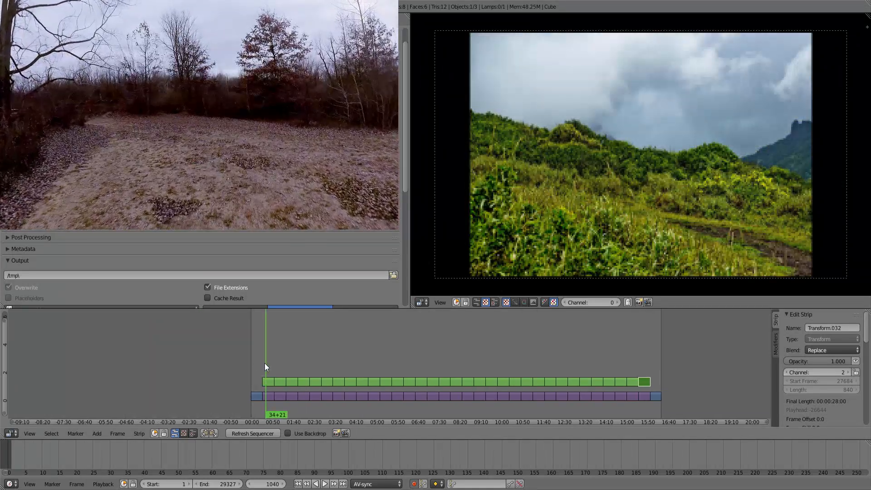
Keyframe the first Transform strip's position at frame 804, enable Uniform Scale, and keyframe its scale
left_click(265, 366)
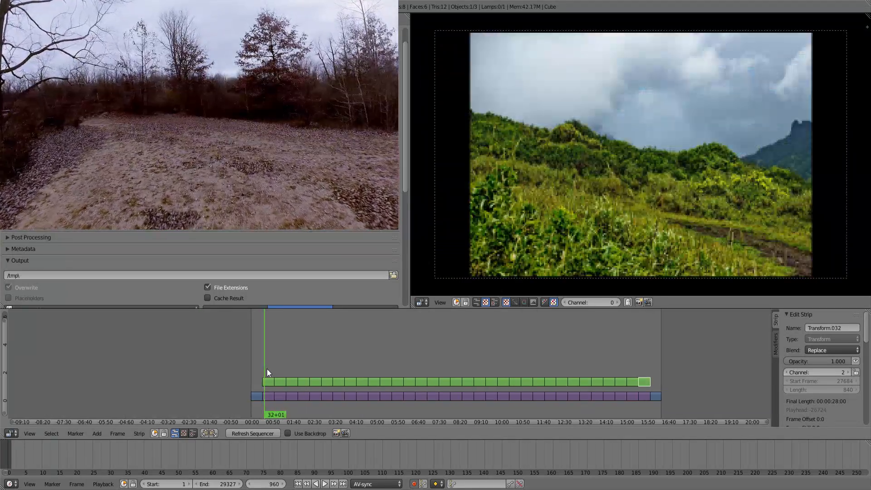
key("Page_Down")
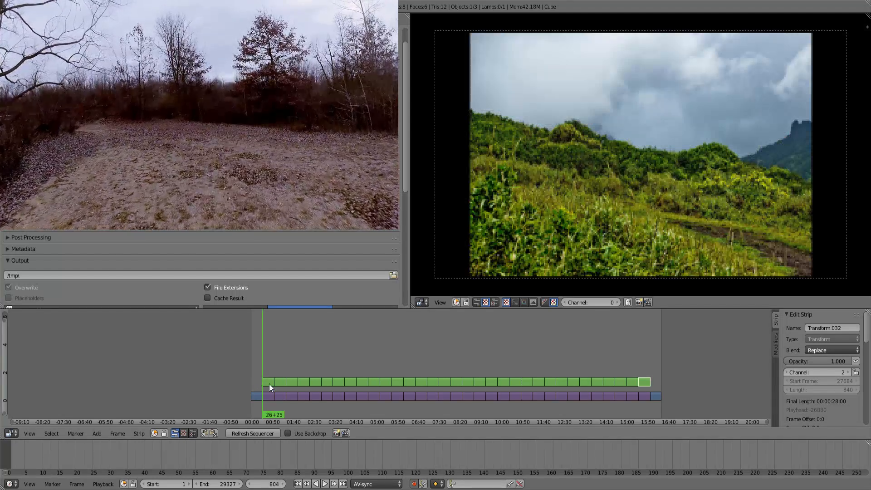
right_click(268, 383)
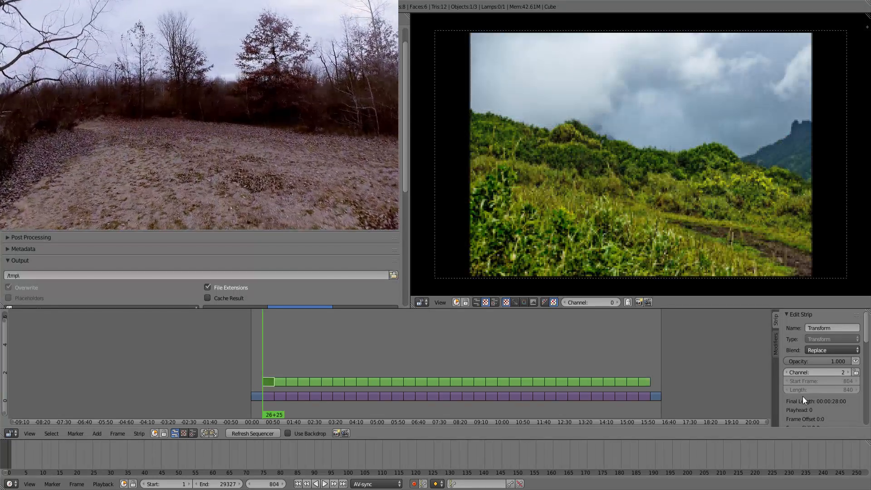
scroll(801, 396, "down", 10)
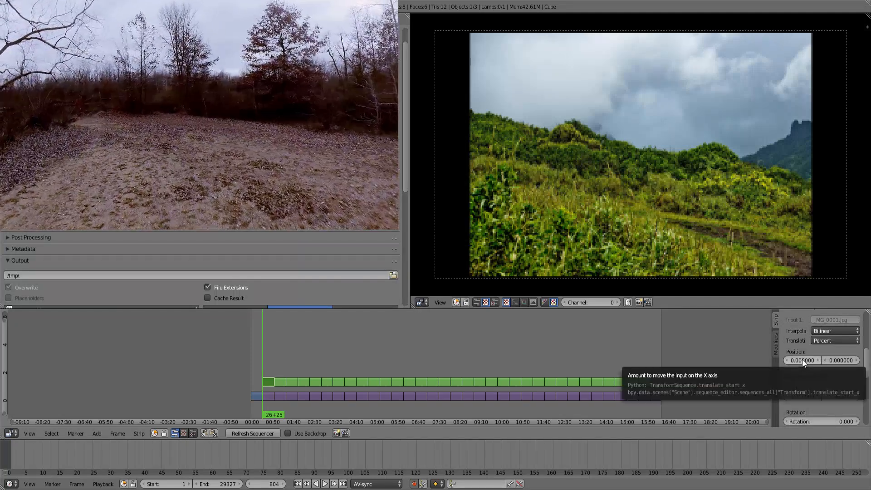
key("i")
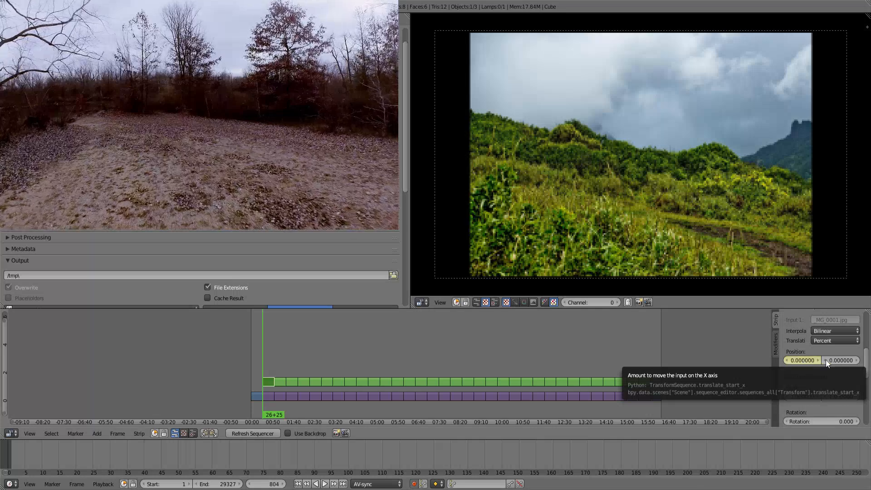
key("i")
left_click(804, 374)
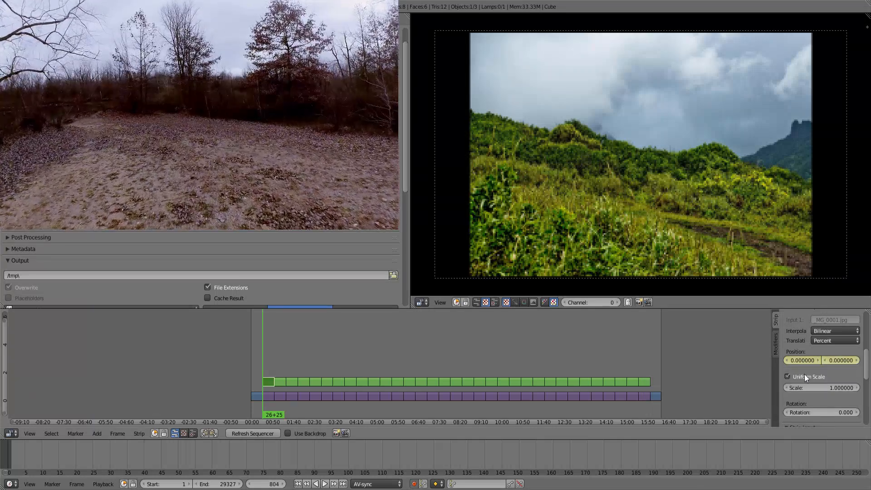
key("i")
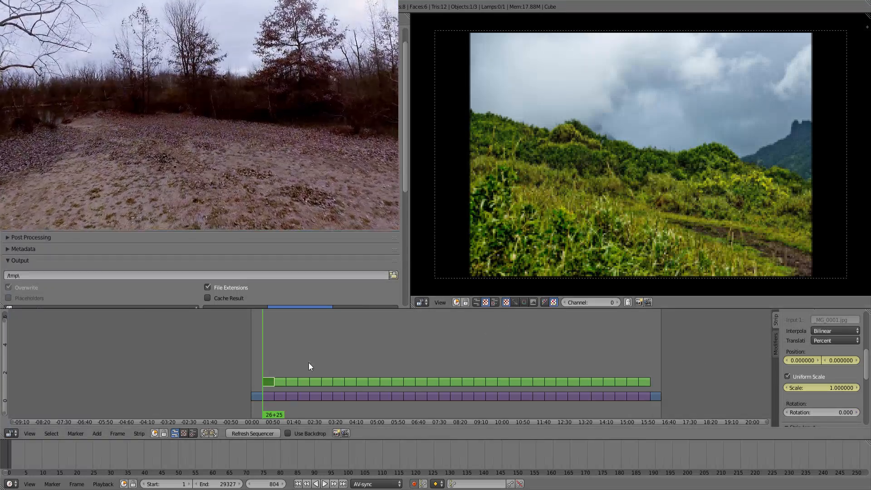
Set the first Transform strip's starting scale to 1.24 at frame 804 so the image fills the frame
scroll(283, 366, "up", 4)
middle_click_drag(154, 345, 274, 342)
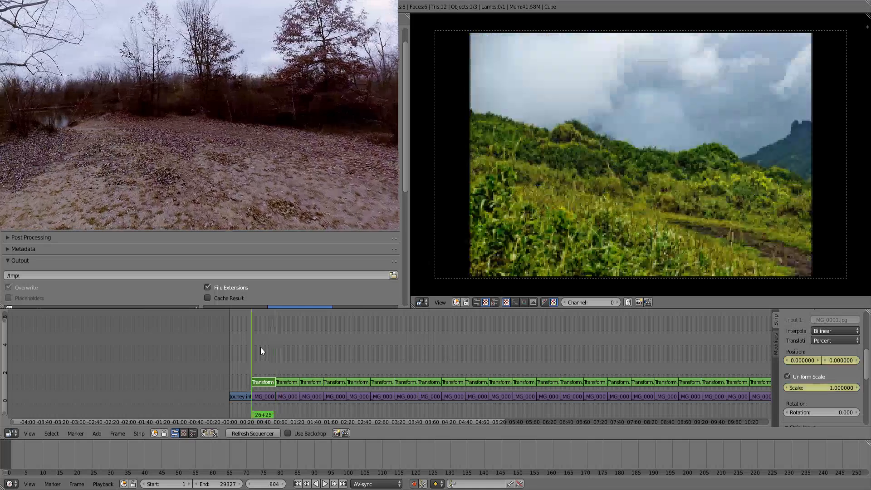
left_click(818, 388)
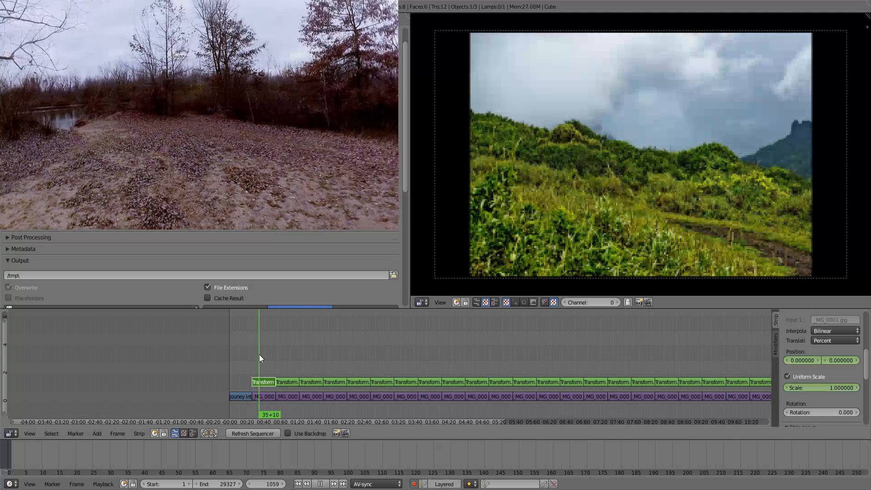
key("Escape")
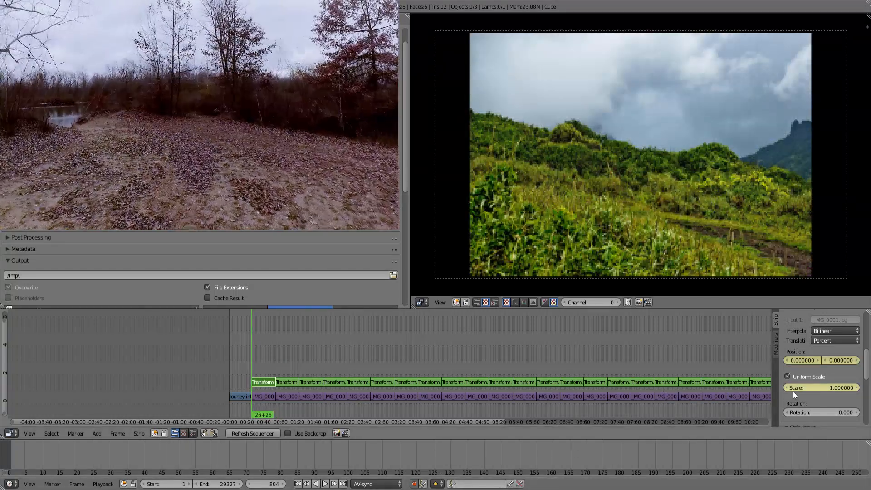
left_click_drag(821, 390, 856, 390)
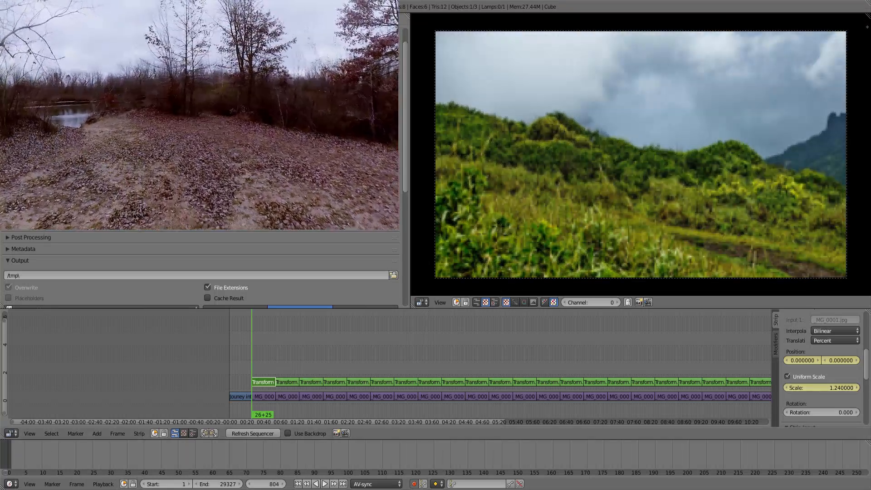
At frame 1643, the first Transform strip's end, set its scale to 1.63 and its position to X -14.22, Y 4.53
scroll(743, 119, "up", 6)
scroll(726, 133, "up", 3)
scroll(721, 138, "down", 12)
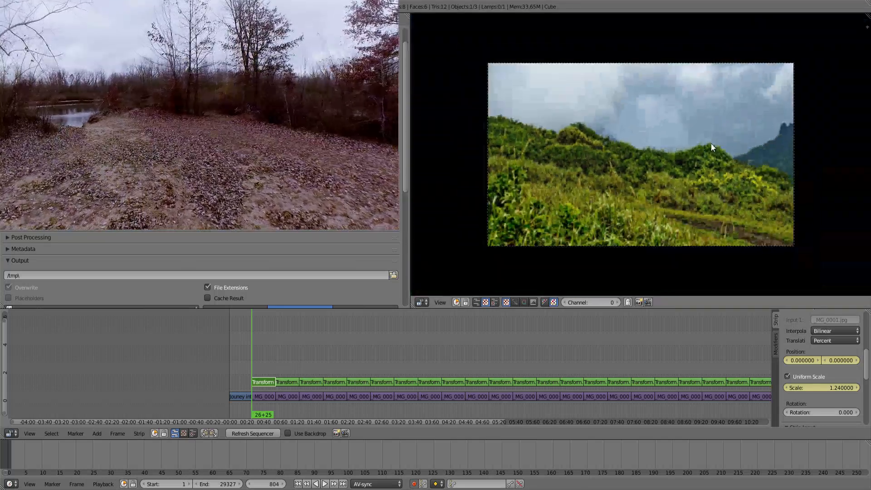
scroll(711, 143, "up", 2)
scroll(711, 143, "down", 1)
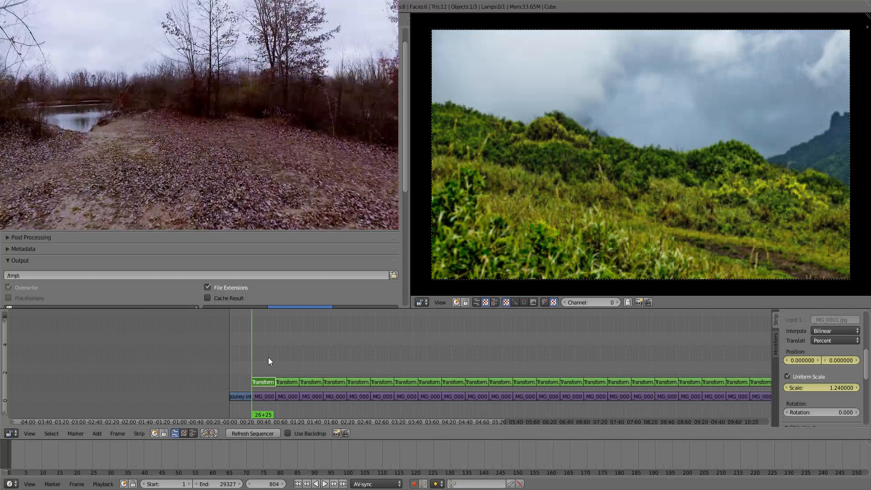
key("Page_Up")
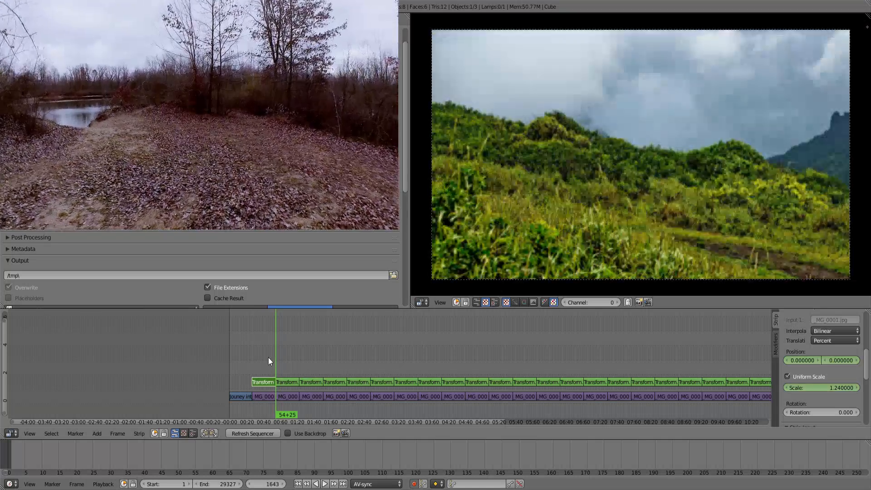
left_click_drag(823, 388, 858, 389)
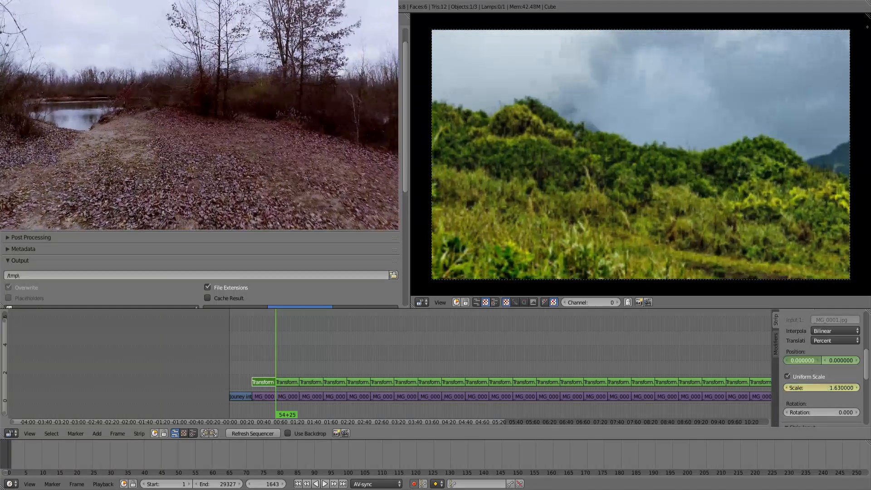
left_click_drag(801, 360, 833, 360)
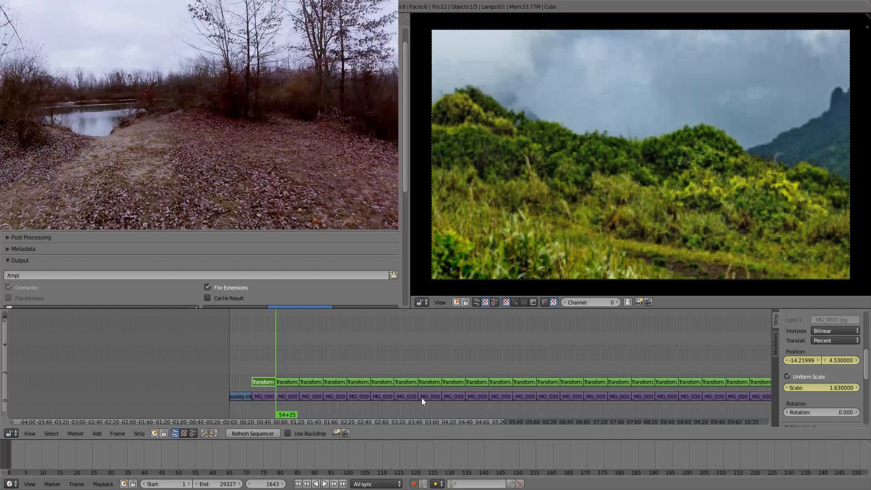
Select the second Transform strip with the playhead at its start, frame 1644, and save the project over the existing file
left_click_drag(254, 357, 279, 354)
right_click(285, 382)
key("Page_Down")
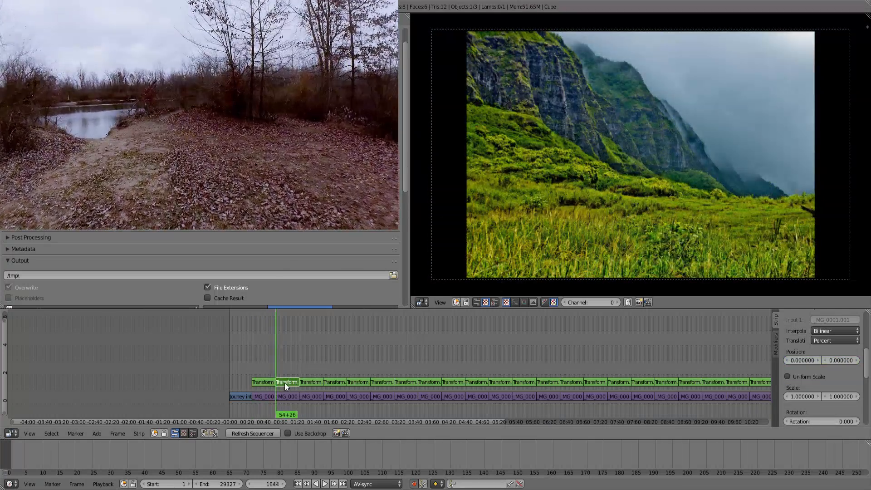
key("ctrl+s")
left_click(284, 382)
key("ctrl+s")
left_click(284, 382)
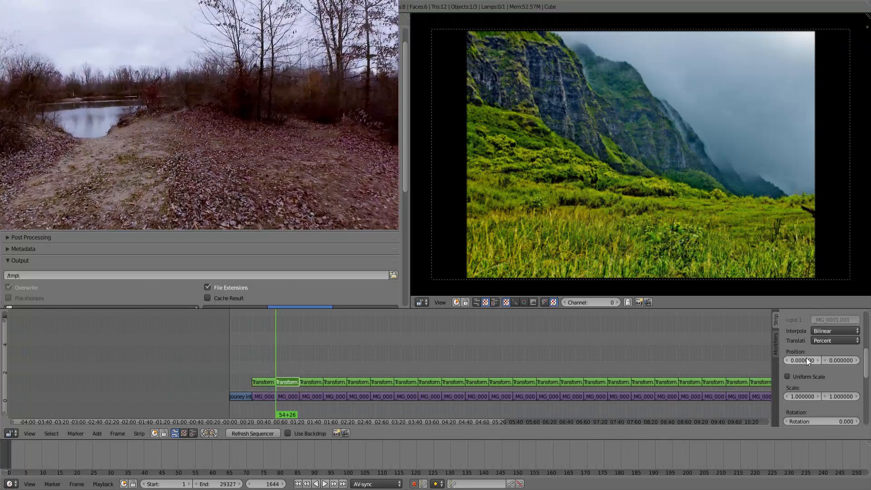
Keyframe the second Transform strip's position at frame 1644, enable Uniform Scale, and keyframe its scale
key("i")
left_click(800, 377)
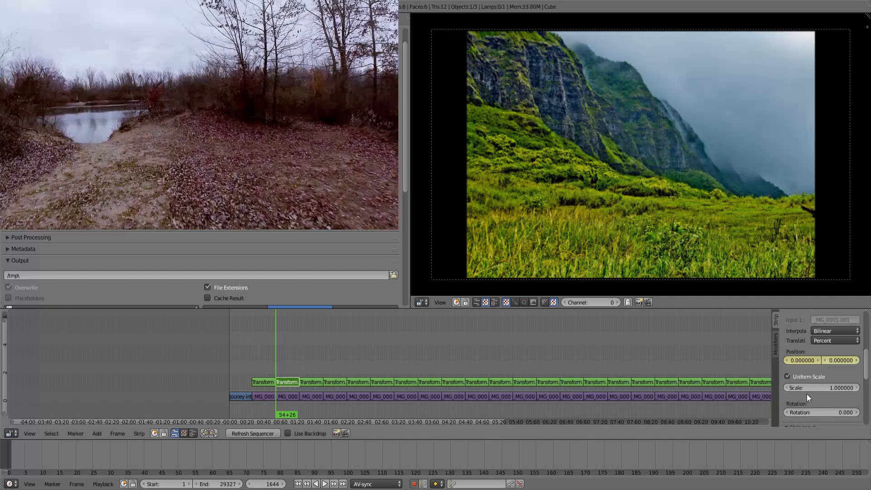
key("i")
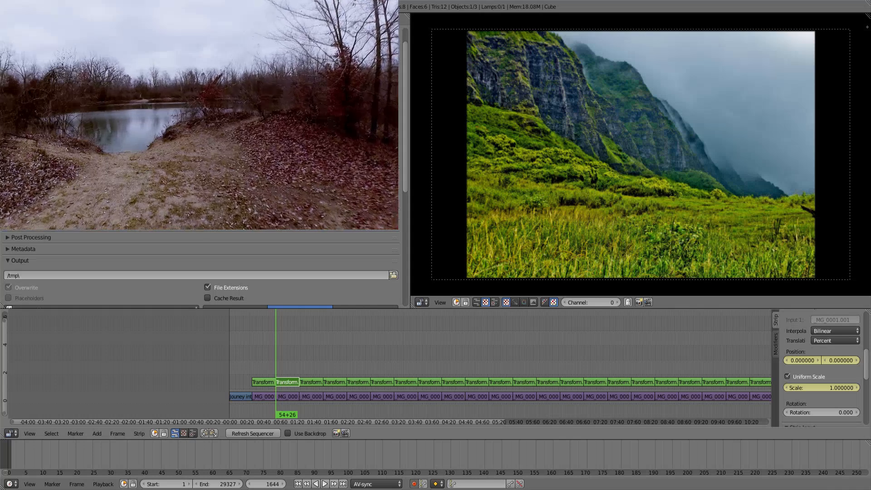
Set the second Transform strip's starting scale to 1.81 and its position to X -18.84, Y 4.5 at frame 1644
left_click_drag(276, 360, 281, 360)
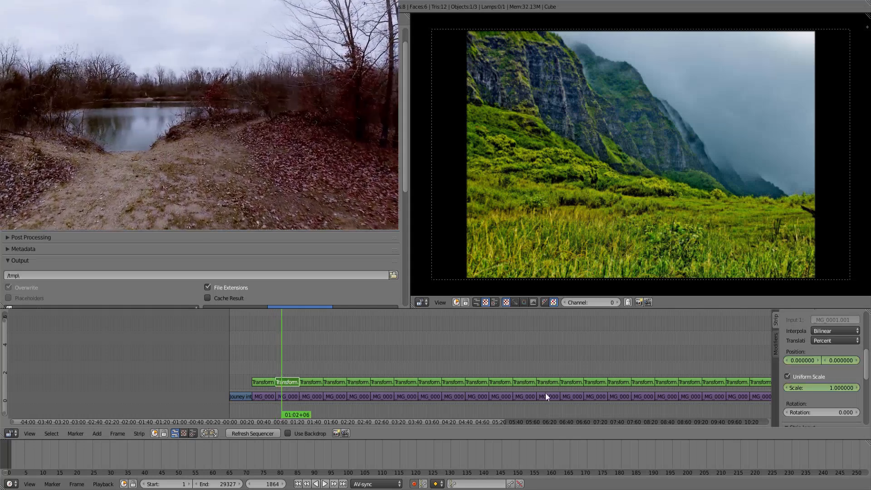
key("Down")
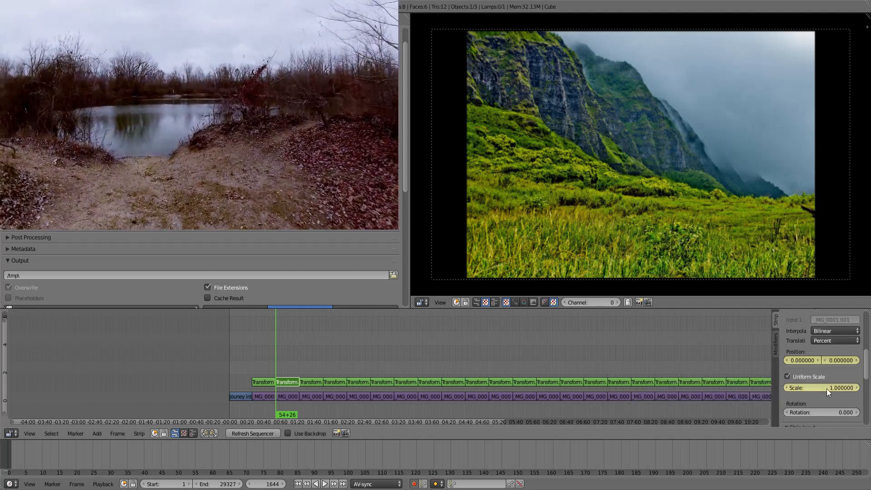
left_click_drag(826, 388, 857, 389)
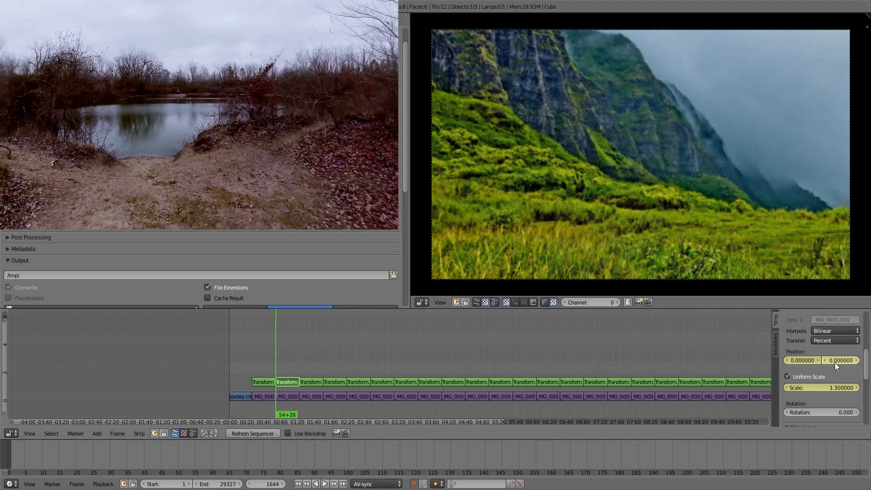
left_click_drag(799, 360, 807, 361)
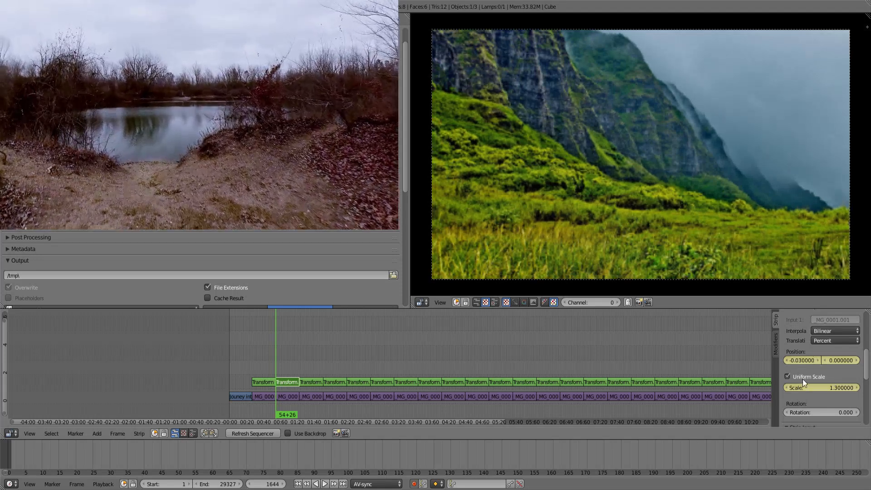
left_click_drag(809, 386, 842, 386)
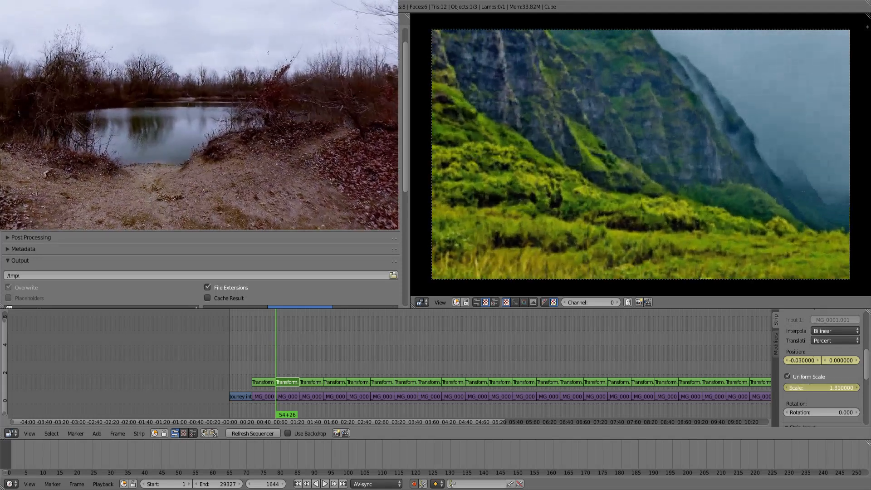
left_click_drag(802, 360, 847, 360)
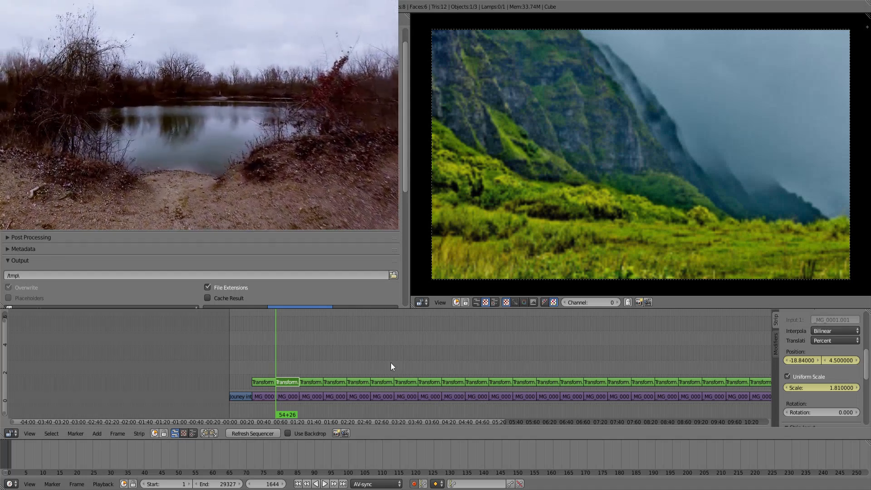
At frame 2483, the second Transform strip's end, set its position to X 20.46, Y -33.12
key("Page_Up")
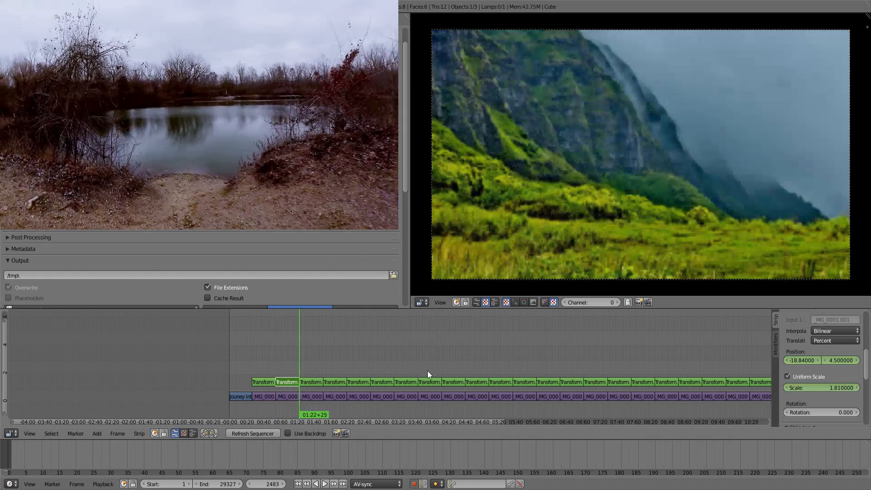
left_click_drag(802, 361, 857, 360)
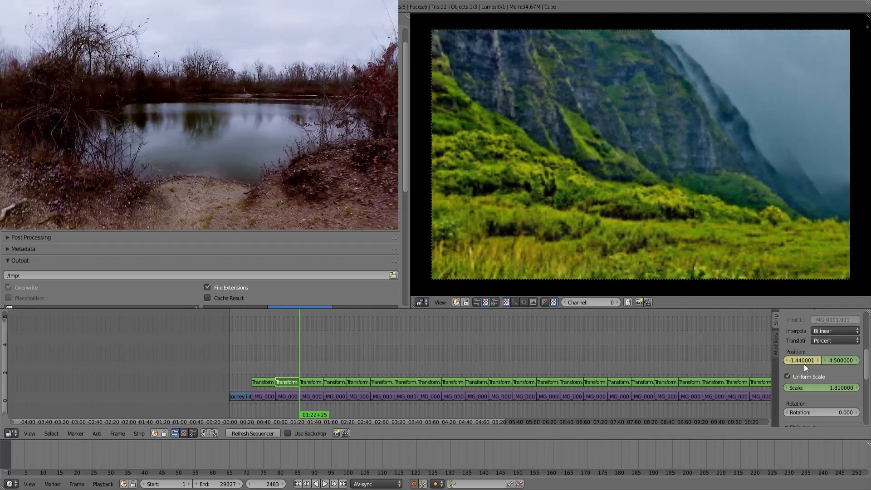
left_click_drag(804, 360, 832, 361)
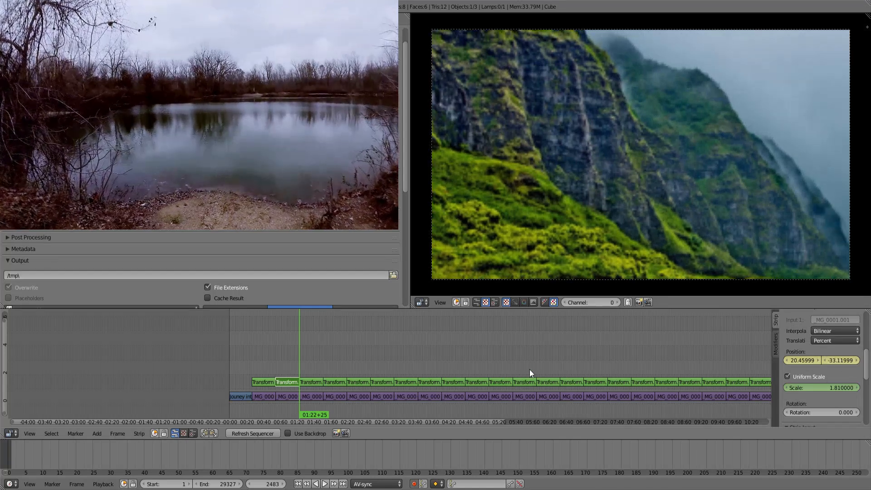
Keyframe the third Transform strip's position at frame 2484, enable Uniform Scale, and keyframe its scale
mouse_move(305, 360)
left_mouse_down()
mouse_move(280, 361)
mouse_move(297, 365)
left_mouse_up()
left_click(311, 382)
key("Page_Up")
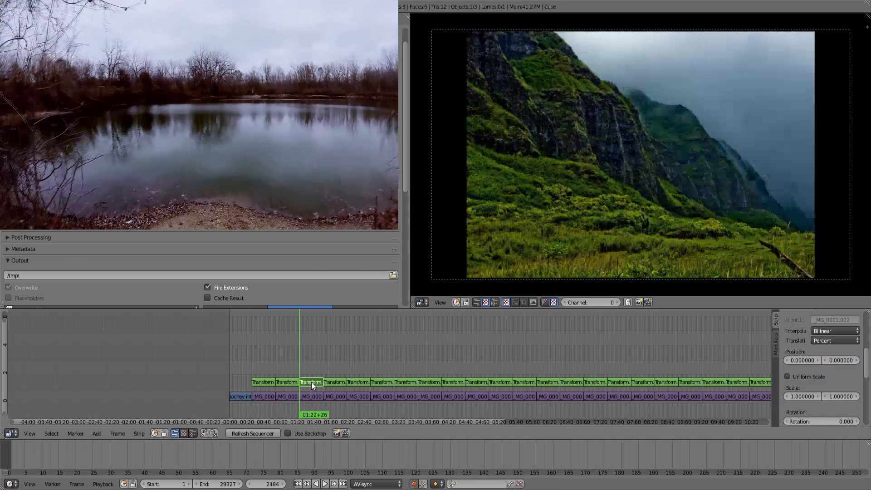
left_click(806, 375)
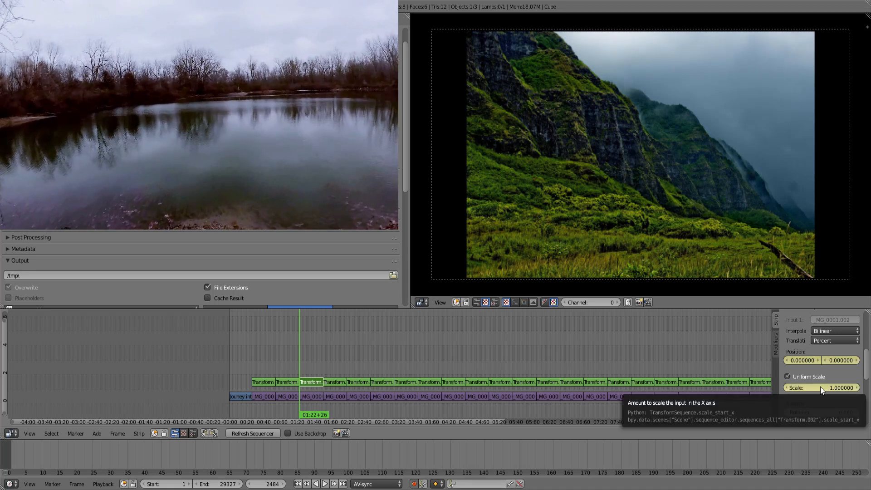
Set the third Transform strip's starting scale to 1.69 and its position to X -18.78, Y 17.73 at frame 2484
left_click_drag(820, 386, 839, 386)
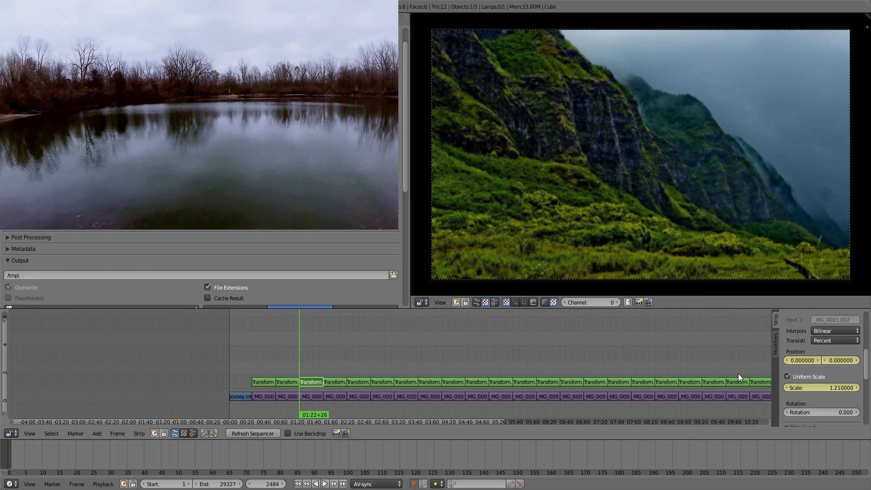
left_click(817, 386)
left_click_drag(817, 386, 856, 360)
mouse_move(795, 360)
left_mouse_down()
mouse_move(832, 362)
mouse_move(799, 360)
left_mouse_up()
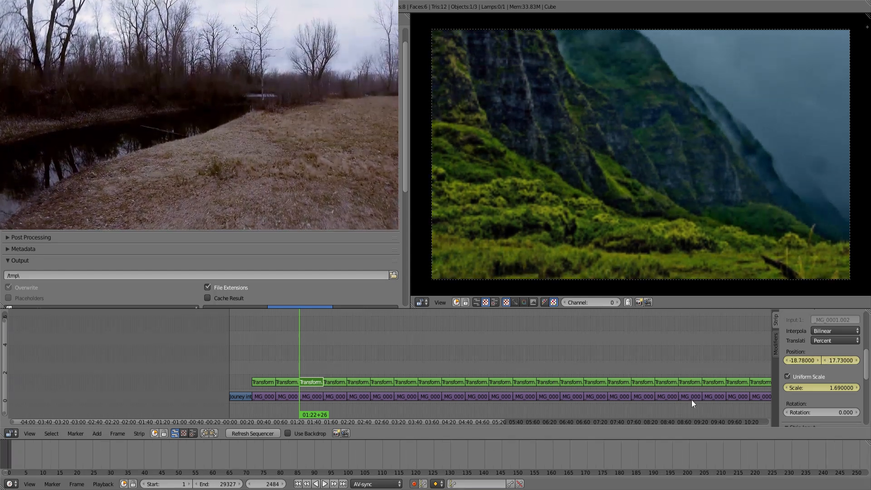
At frame 3323, the third Transform strip's end, set its scale to 1.45 and its position to X -6.6, Y 16.17
key("Page_Up")
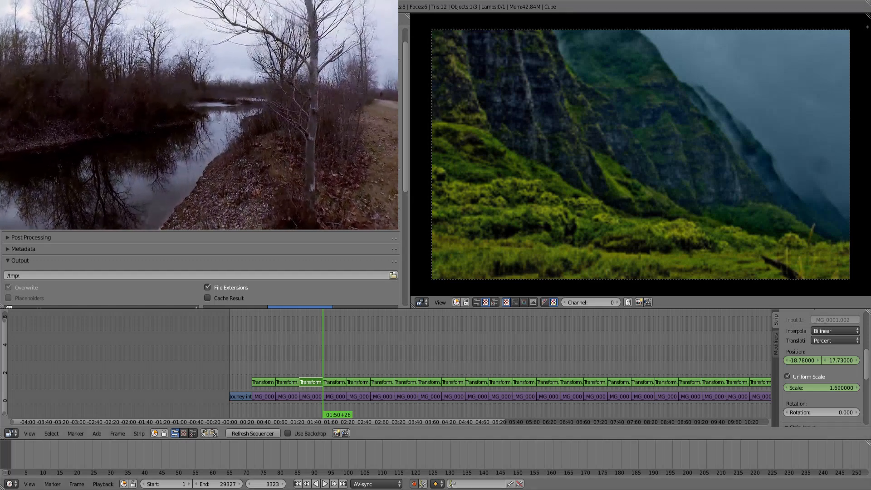
left_click_drag(306, 360, 309, 363)
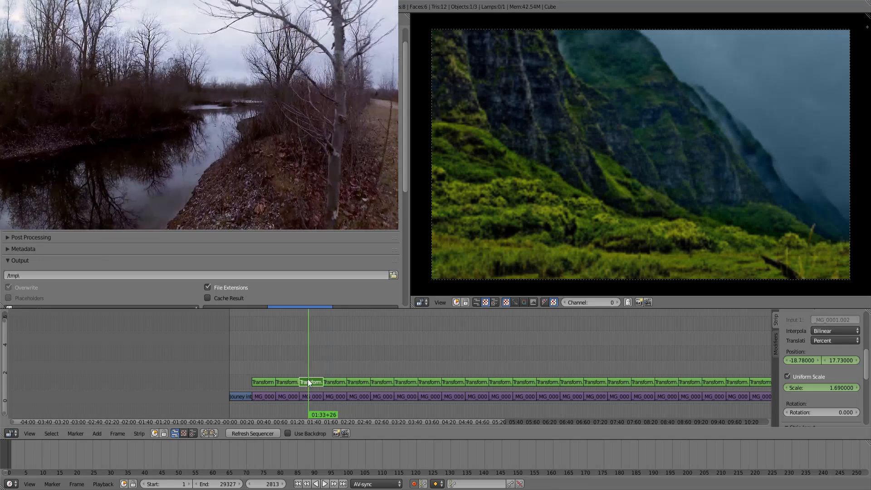
key("Page_Up")
key("Left")
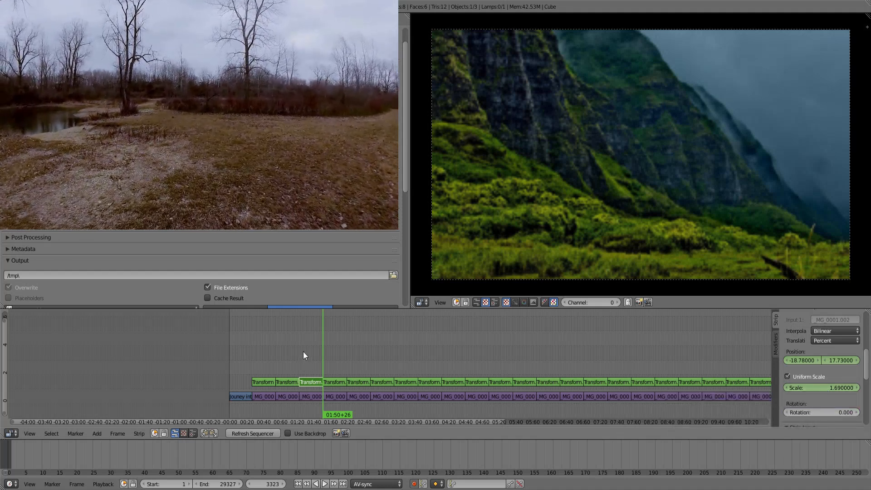
left_click_drag(303, 352, 307, 352)
key("Page_Up")
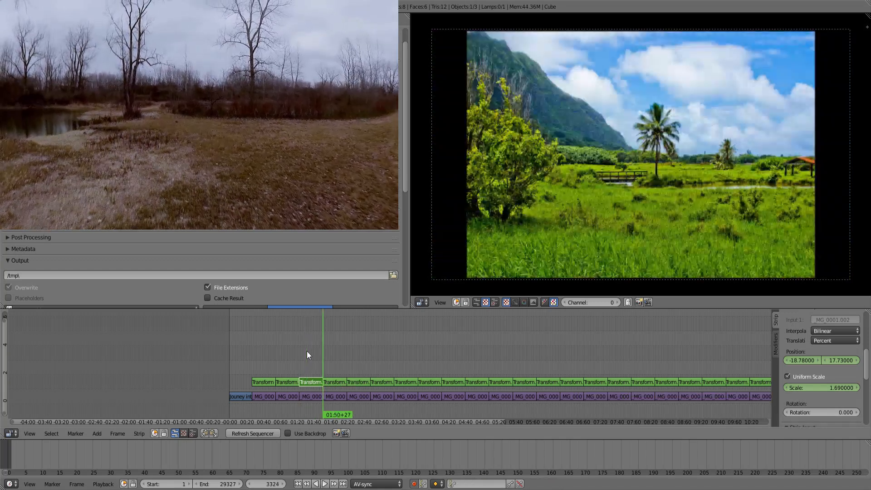
key("Left")
left_click_drag(814, 390, 779, 360)
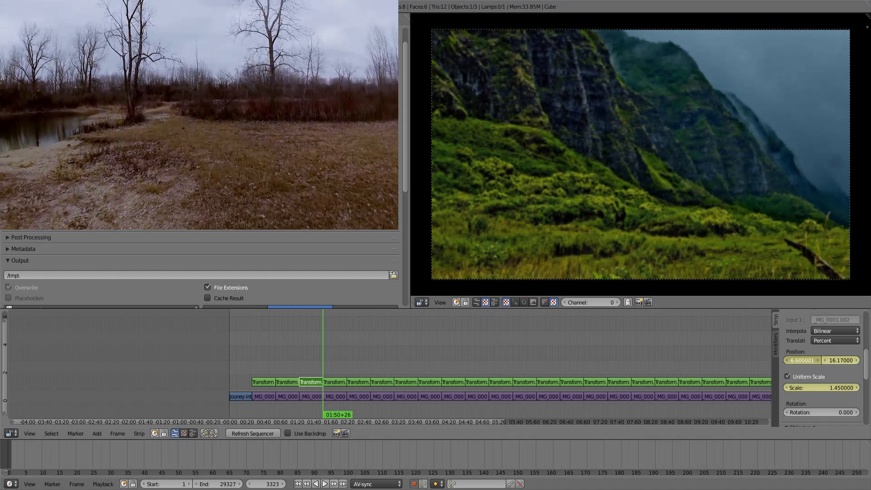
Keyframe the fourth Transform strip's start at frame 3324 with Uniform Scale enabled, scale 1.63, and position X -16.08, Y -29.97
left_click(330, 355)
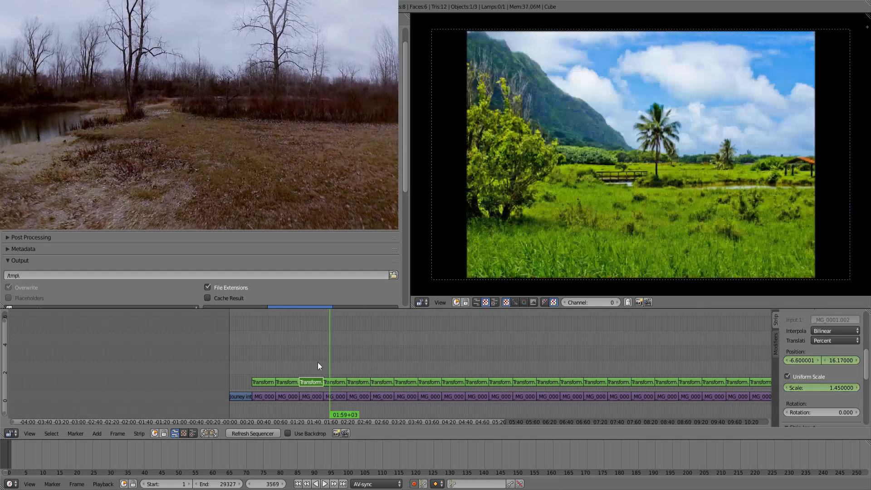
left_click(307, 360)
mouse_move(309, 361)
left_mouse_down()
mouse_move(301, 361)
mouse_move(322, 361)
left_mouse_up()
left_click(331, 368)
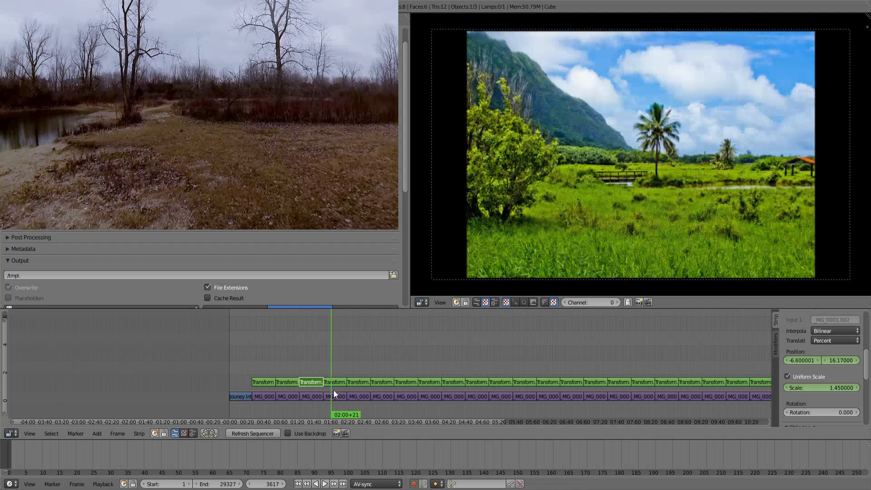
right_click(333, 390)
right_click(336, 381)
key("Page_Down")
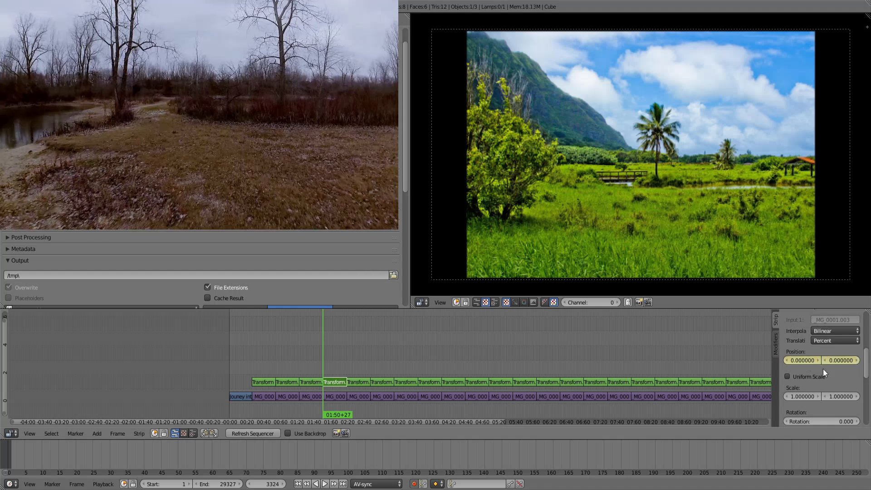
left_click(812, 376)
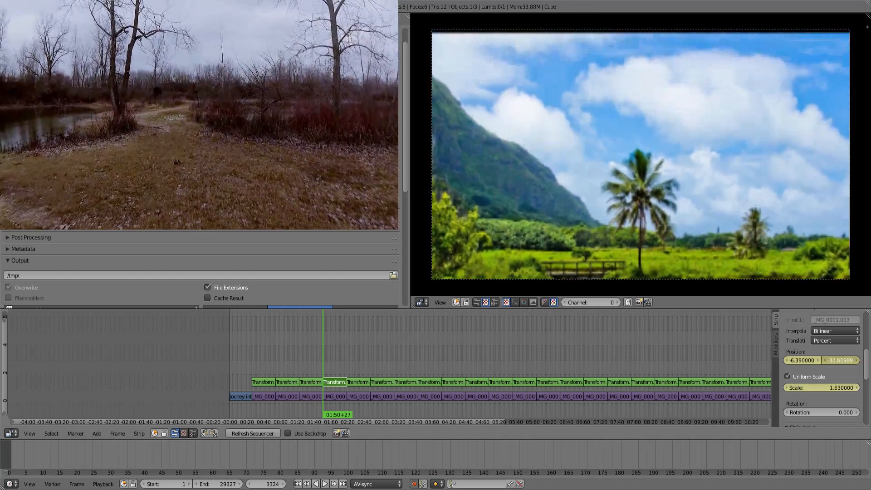
left_click_drag(840, 360, 767, 360)
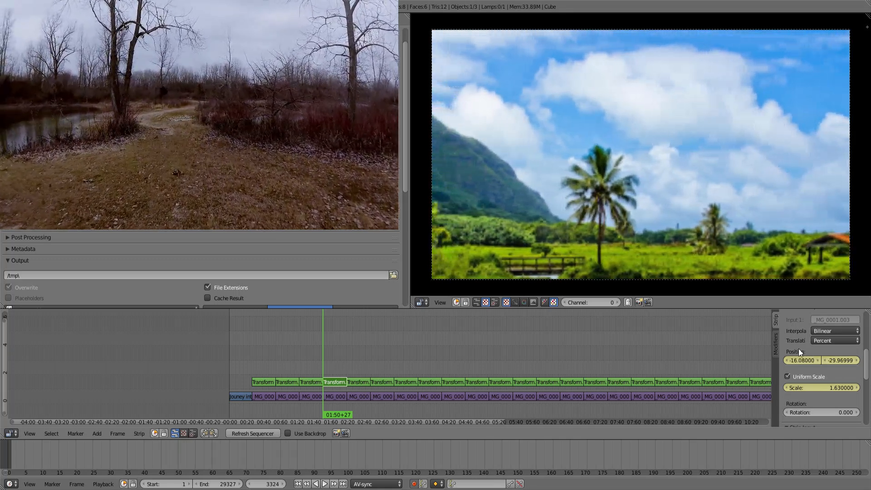
At frame 4163, the fourth Transform strip's end, set its scale to 1.3 and its position to X 0, Y -4.02
key("Page_Up")
key("Left")
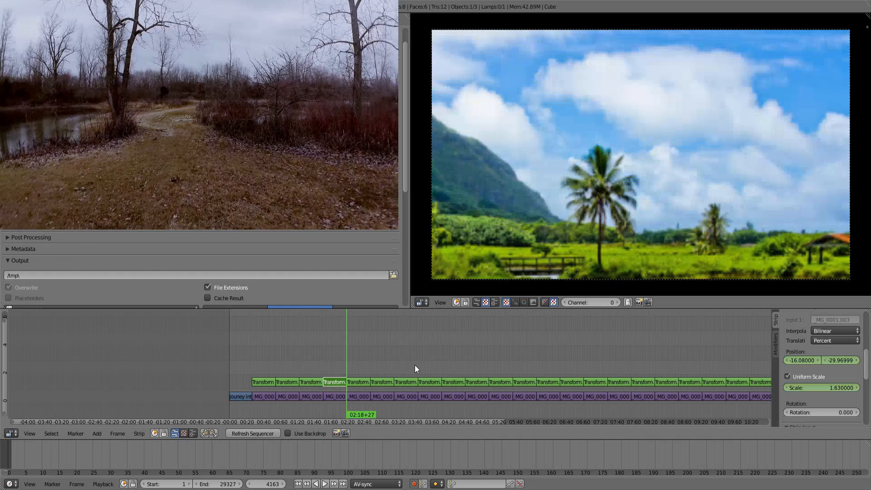
left_click_drag(824, 388, 782, 387)
left_click(824, 385)
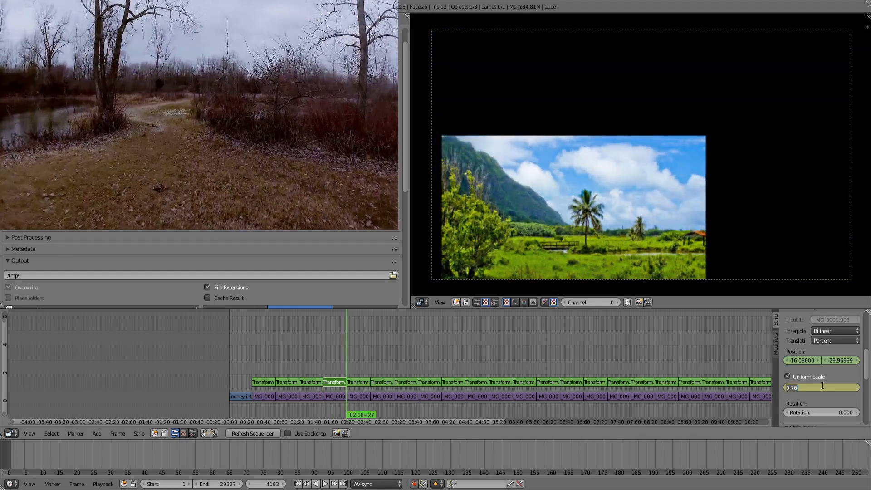
type("1")
key("Return")
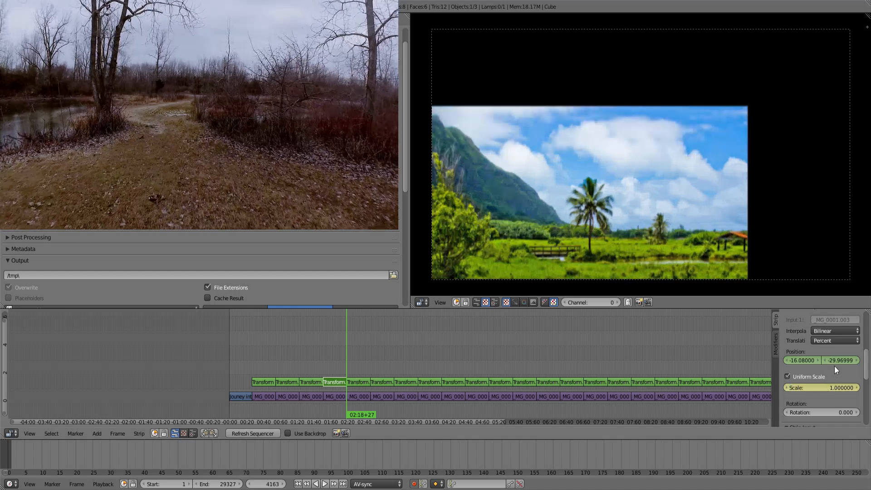
type("0")
key("Return")
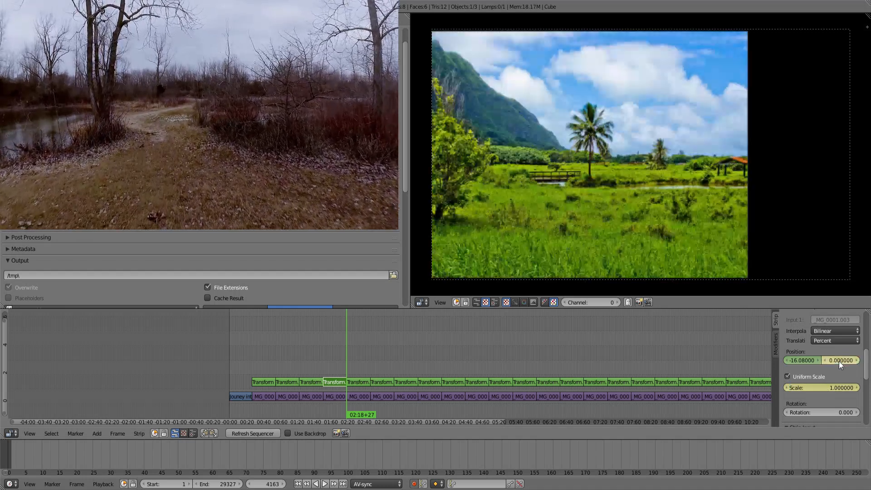
left_click(805, 361)
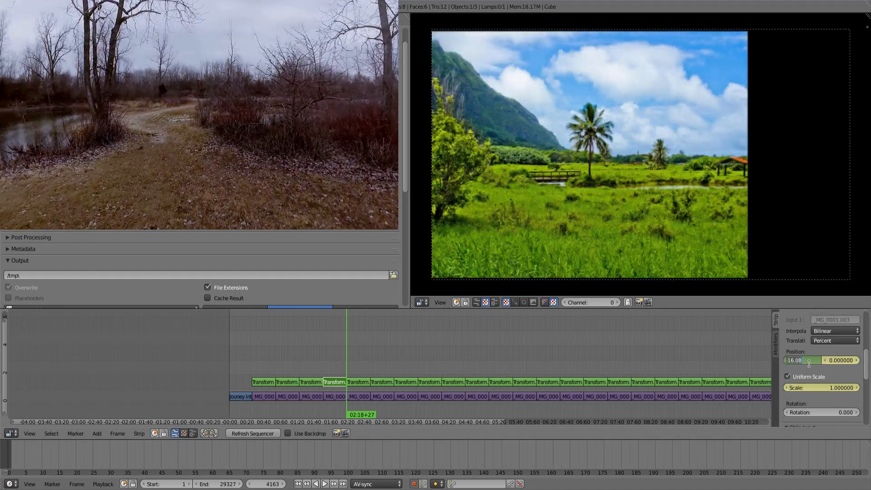
type("0")
key("Return")
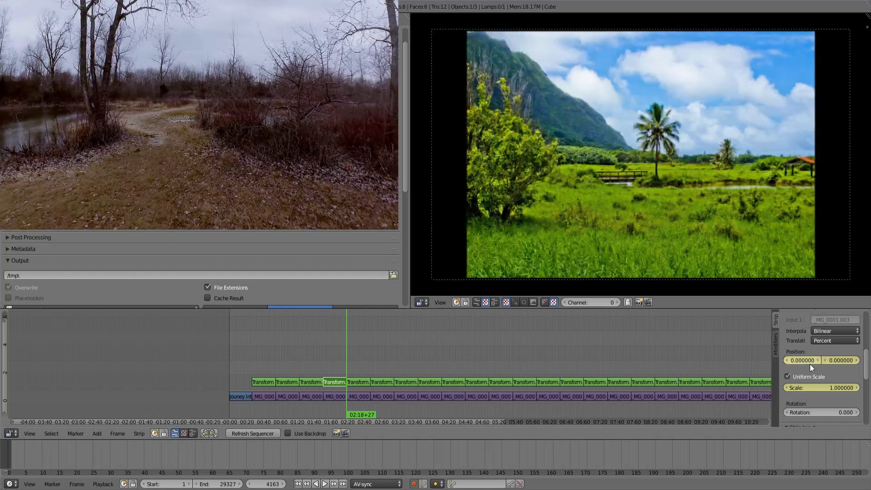
left_click_drag(818, 386, 840, 360)
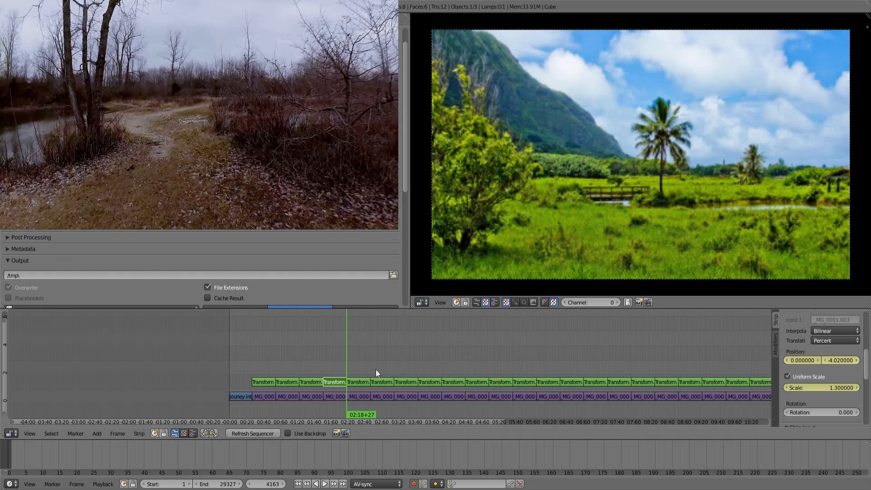
Keyframe the fifth Transform strip's position at frame 4164, enable Uniform Scale, and keyframe a starting scale of 1.21
left_click_drag(330, 359, 353, 355)
right_click(357, 381)
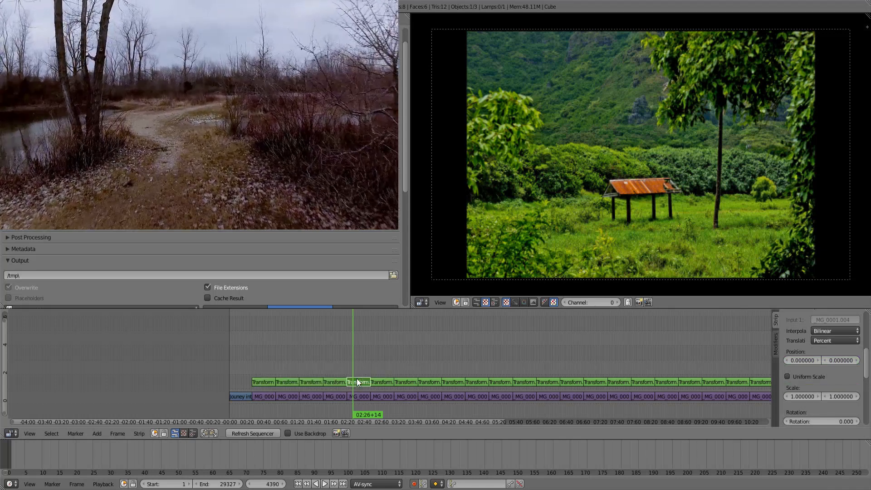
left_click_drag(352, 363, 350, 363)
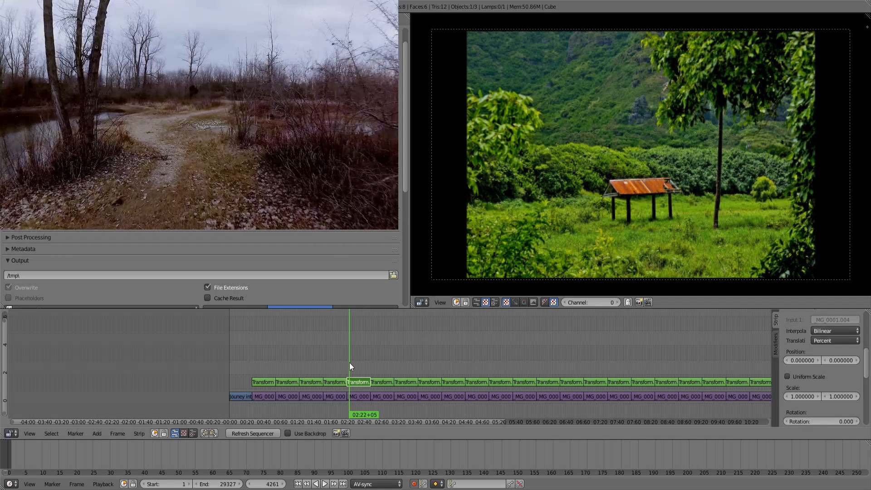
key("Page_Down")
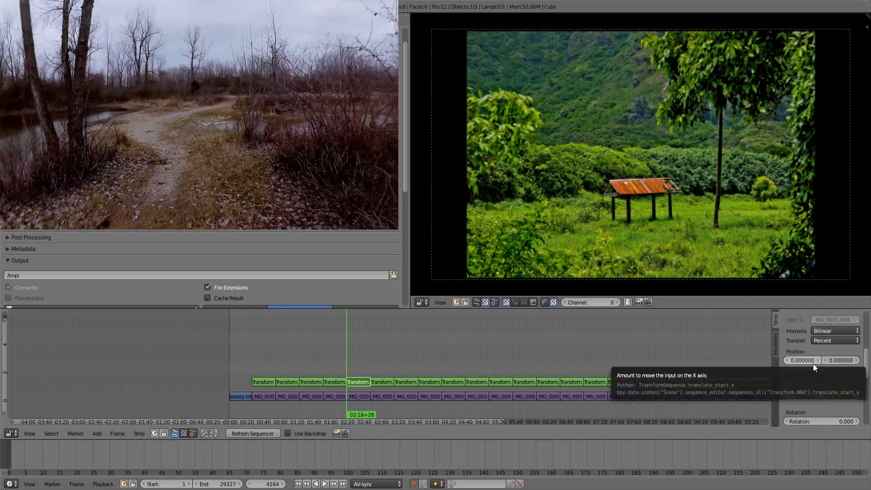
key("i")
left_click(814, 376)
key("i")
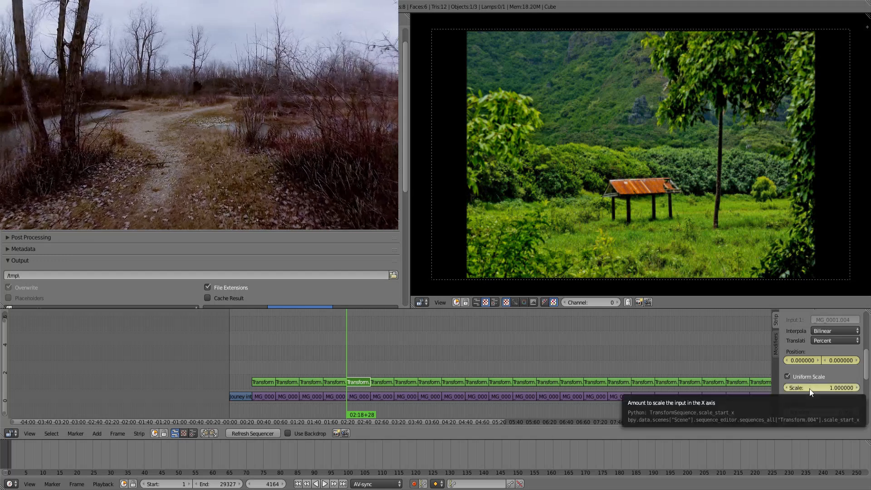
left_click(811, 388)
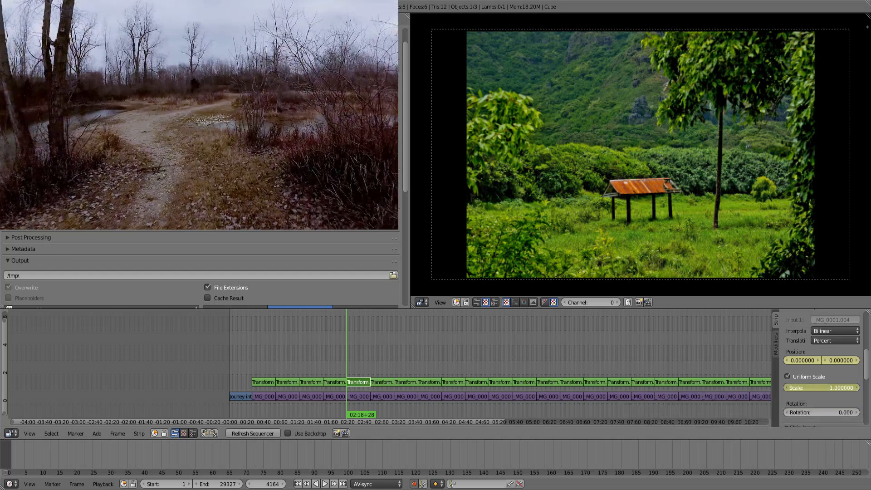
left_click_drag(810, 389, 814, 388)
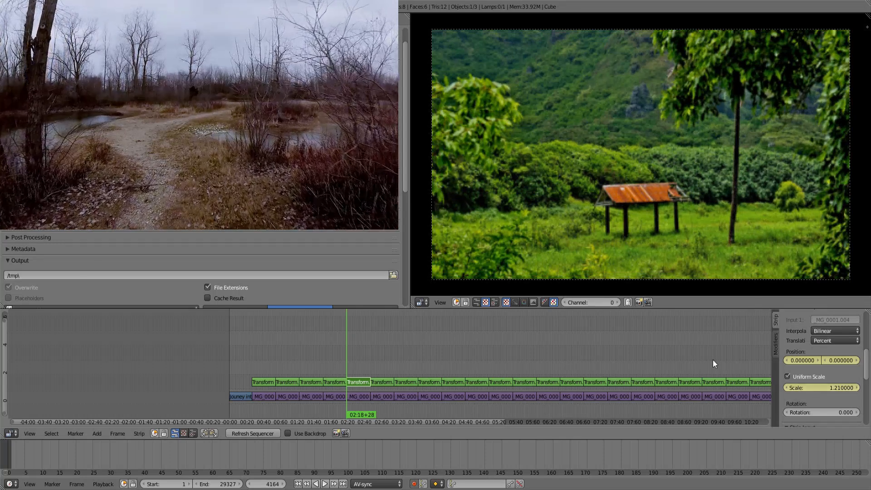
At frame 5003, the fifth Transform strip's end, set its scale to 1.81 and its position to X 0.84, Y 3.18
key("Page_Up")
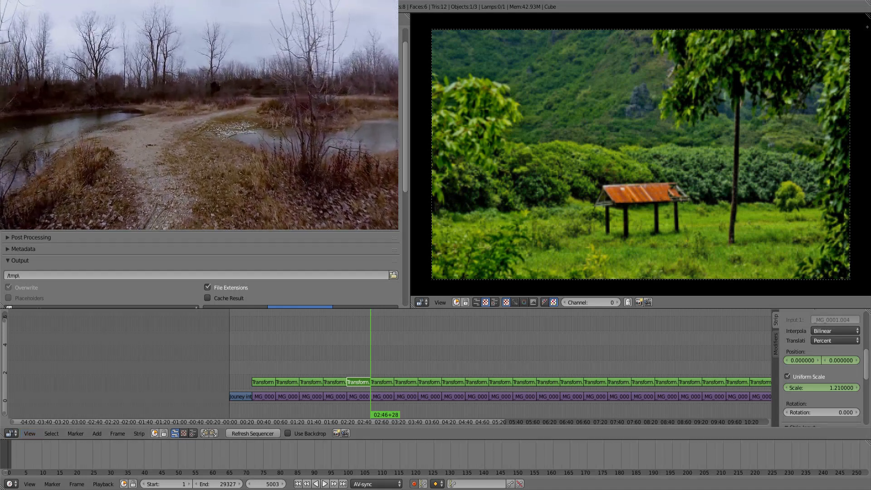
left_click_drag(354, 364, 359, 364)
key("Page_Up")
key("Left")
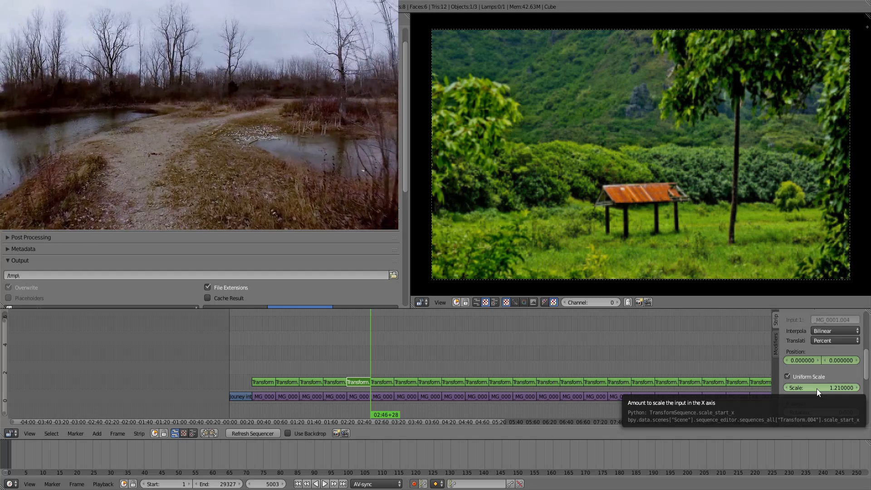
left_click_drag(817, 388, 849, 361)
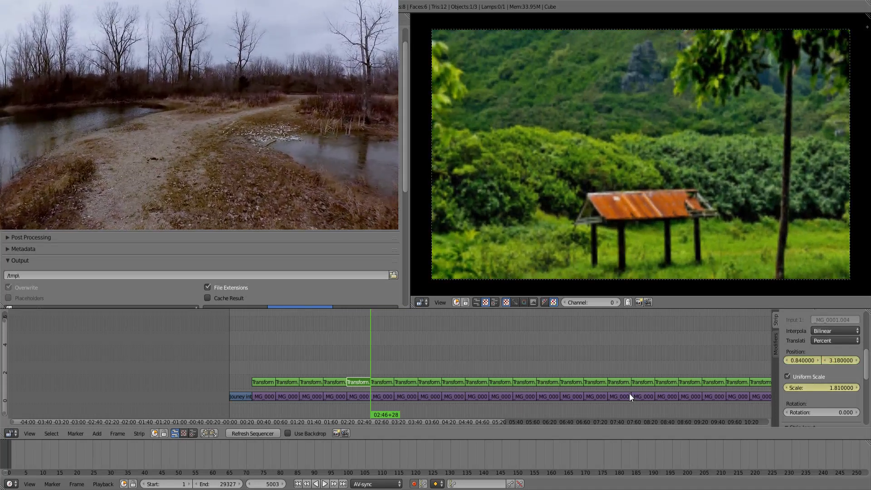
Keyframe the sixth Transform strip's position at frame 5004, enable Uniform Scale, and keyframe a starting scale of 1.21
key("Right")
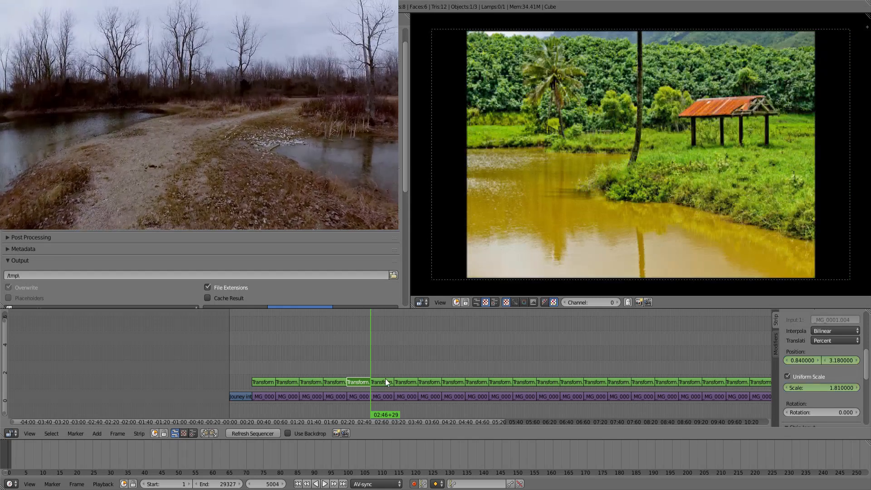
left_click(381, 381)
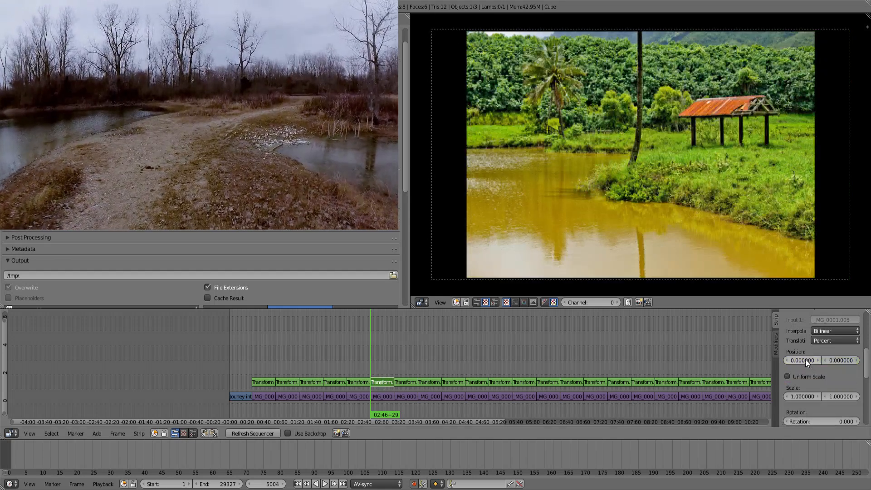
left_click(809, 375)
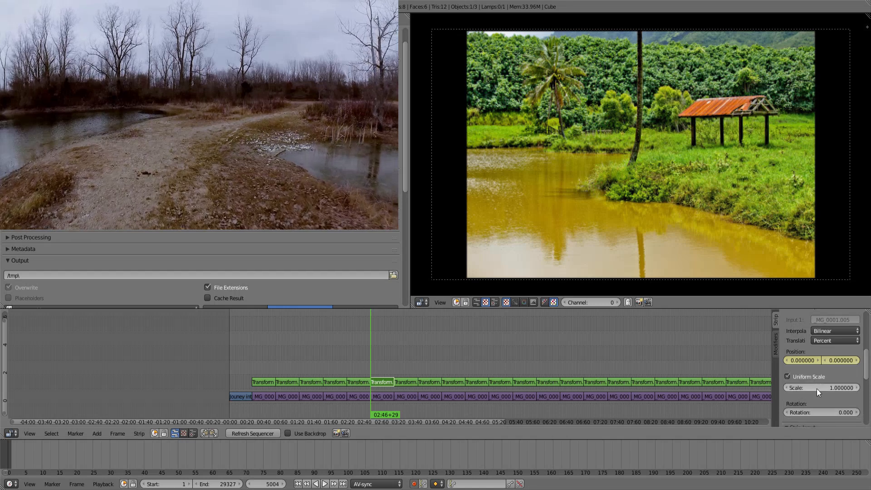
left_click_drag(823, 383, 809, 383)
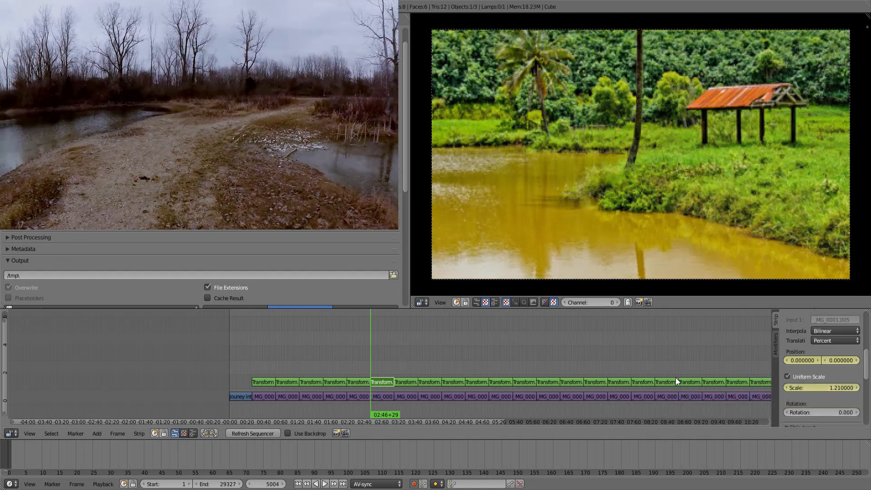
At frame 5843, the sixth Transform strip's end, set its scale to 1.51 and its position to X -7.05, Y -4.14
key("Page_Up")
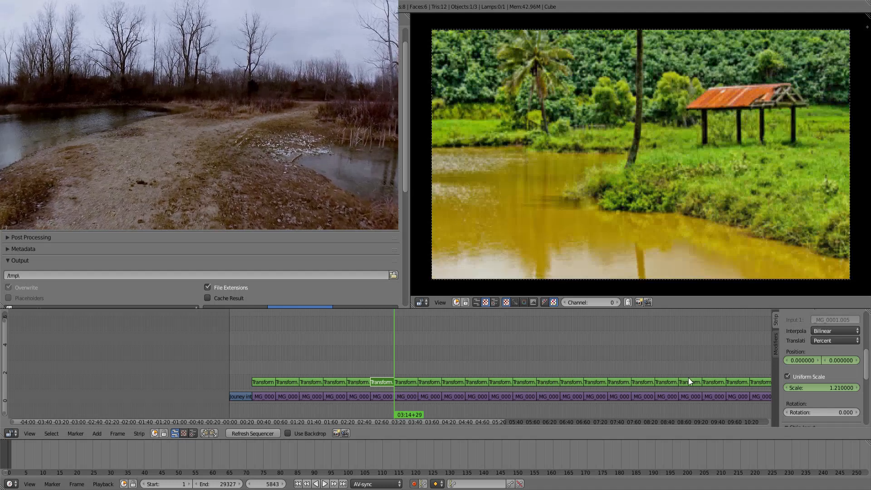
left_click_drag(825, 385, 841, 386)
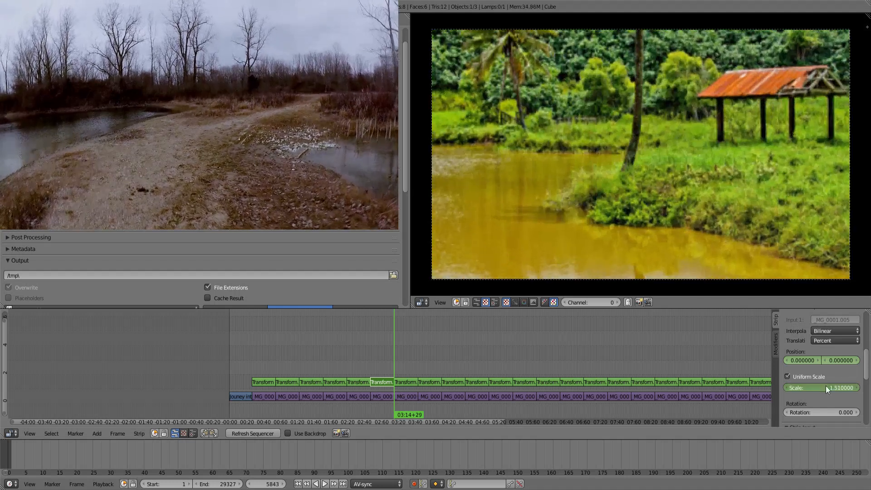
left_click_drag(810, 359, 791, 359)
left_click_drag(847, 360, 848, 361)
Keyframe the seventh Transform strip's position at frame 5844, enable Uniform Scale, and keyframe its scale
key("Right")
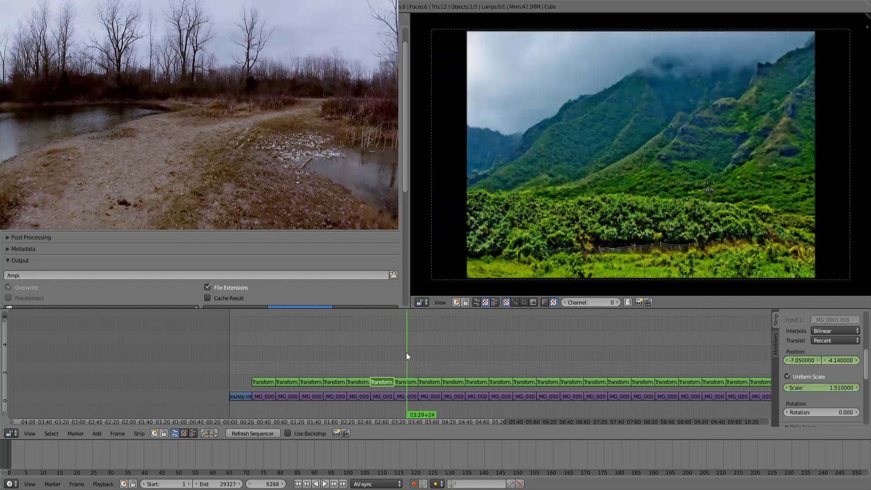
right_click(404, 384)
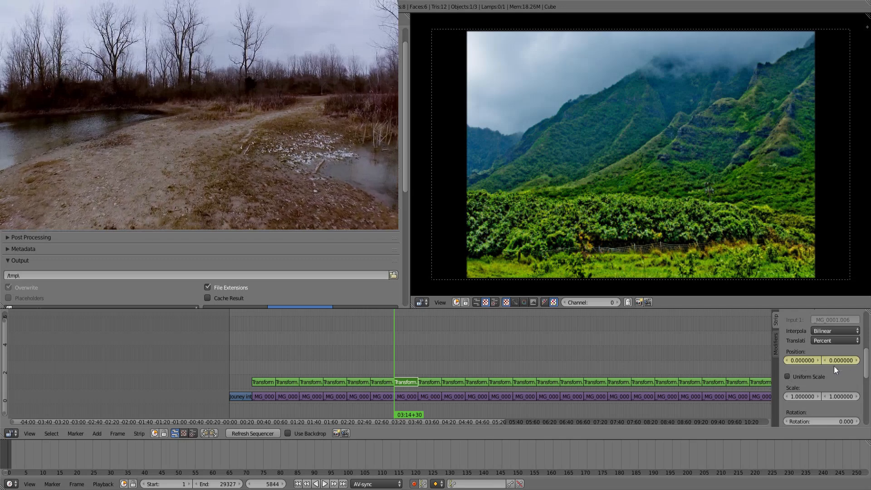
left_click(807, 378)
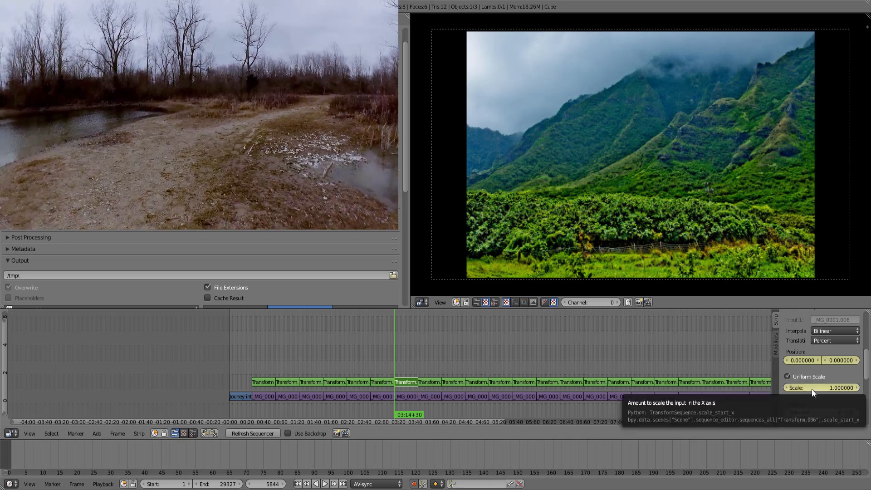
Set the seventh Transform strip's starting scale to 1.21 at frame 5844 and check the neighbouring strip boundaries
type("1.210000")
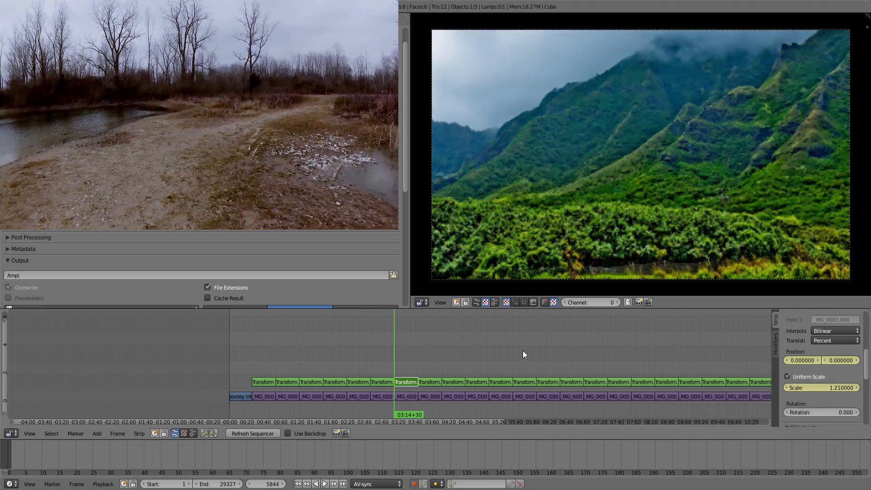
key("Page_Up")
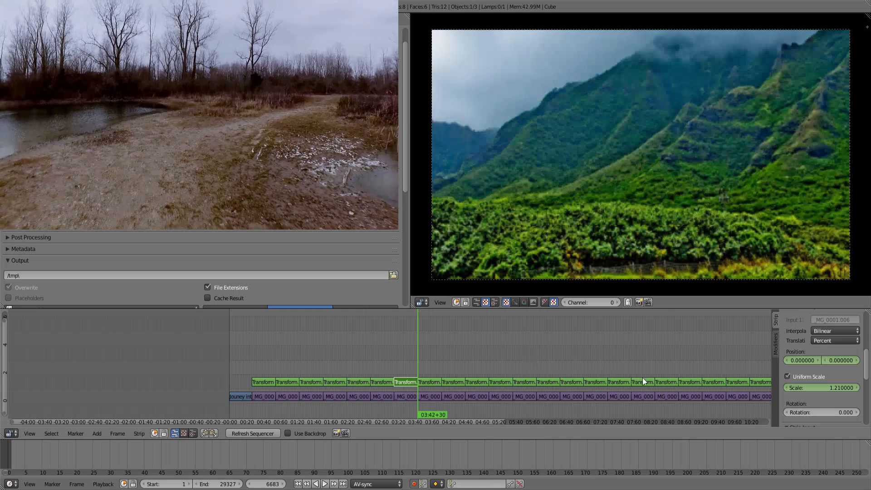
scroll(822, 387, "down", 5)
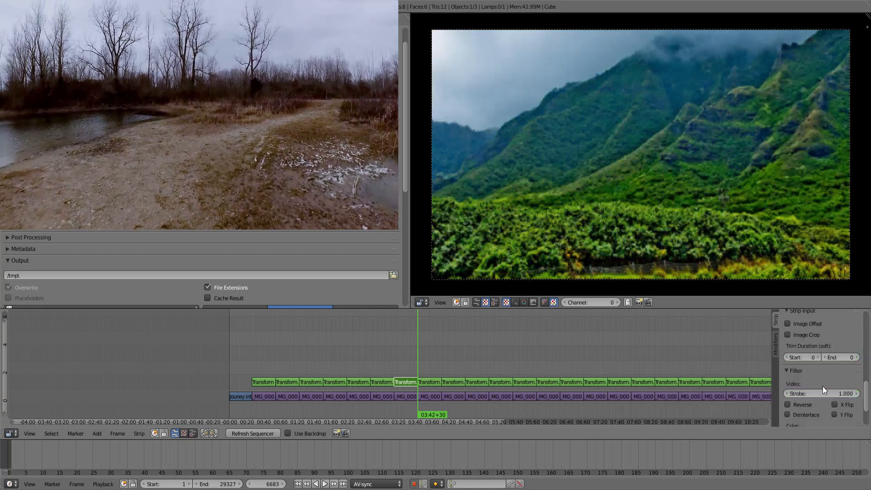
key("Page_Down")
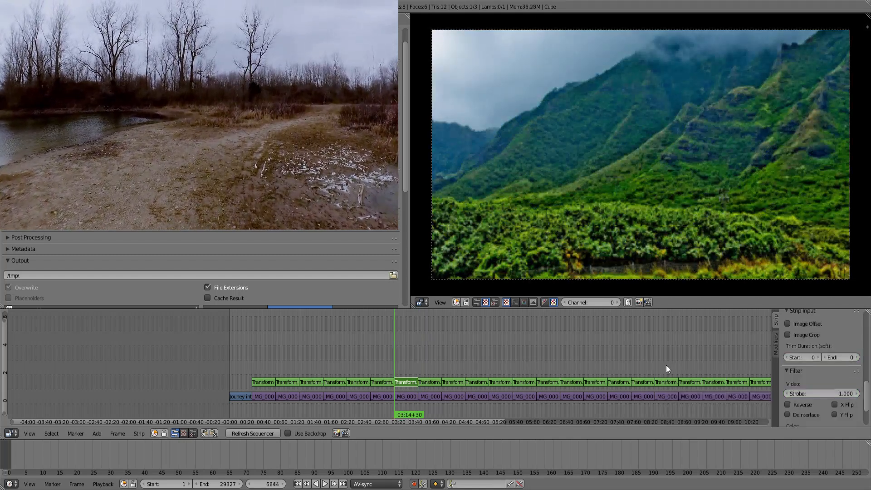
key("Page_Down")
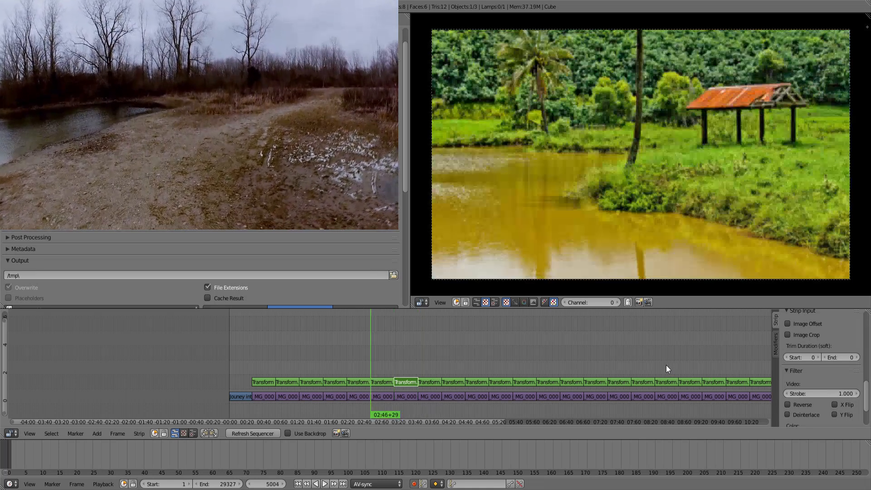
At frame 5844, set the seventh Transform strip's scale to 1.72 and its position to X 18.39, Y 6.36
key("Page_Up")
scroll(846, 356, "up", 5)
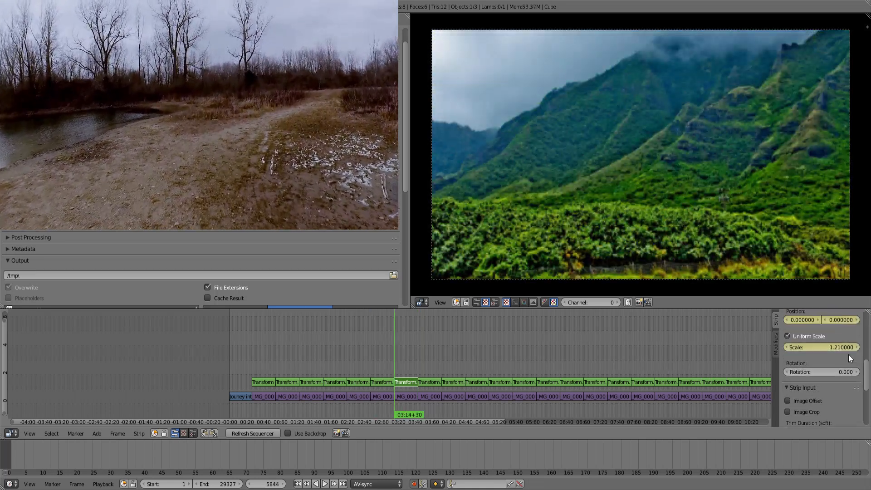
left_click_drag(823, 387, 860, 388)
left_click_drag(802, 358, 852, 357)
At frame 6683, set the seventh Transform strip's scale to 1.42 and position to X -8.52, Y -17.37, and save over the project file
key("Page_Up")
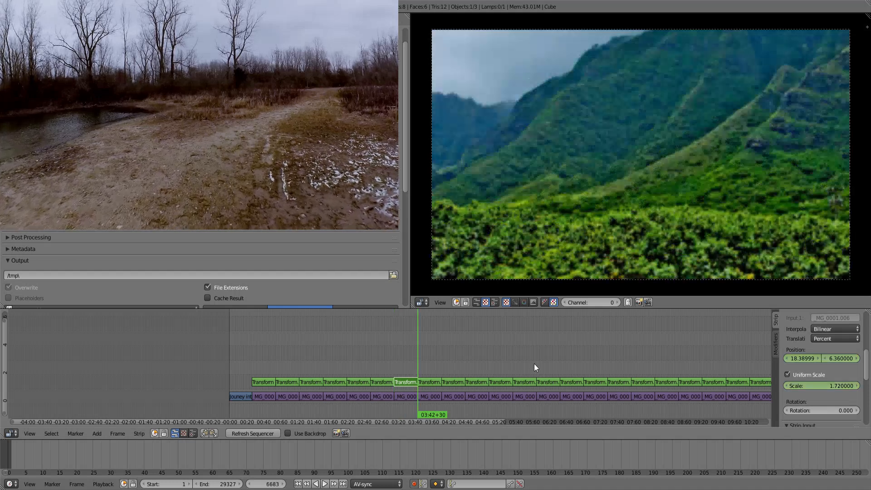
left_click_drag(837, 358, 804, 358)
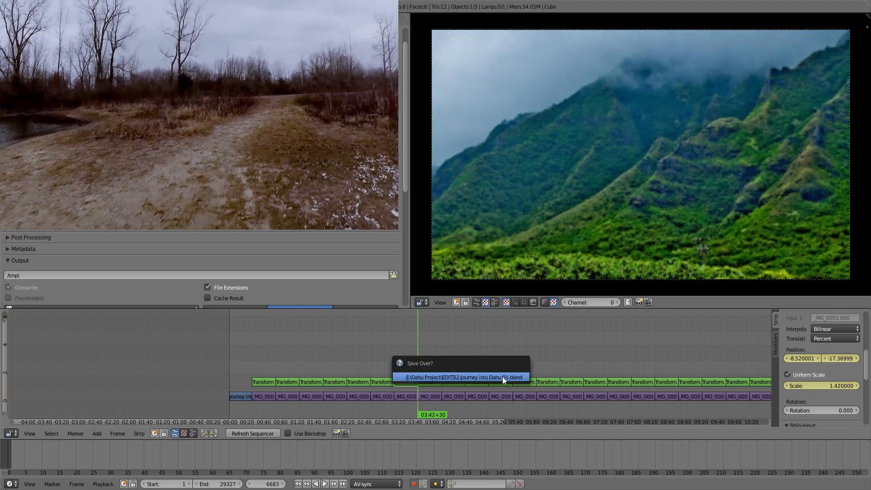
At frame 6684, keyframe the eighth Transform strip with Uniform Scale enabled, scale 1.93 and position X 29.25, Y 10.11
key("Right")
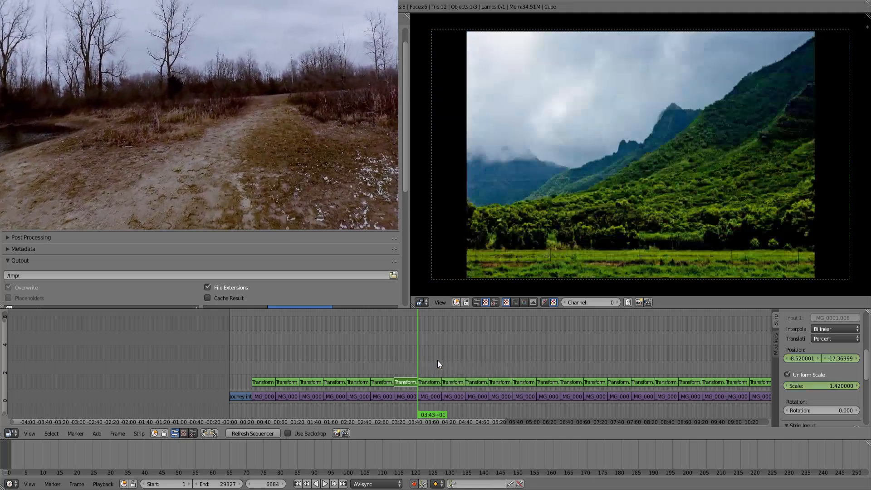
left_click(428, 380)
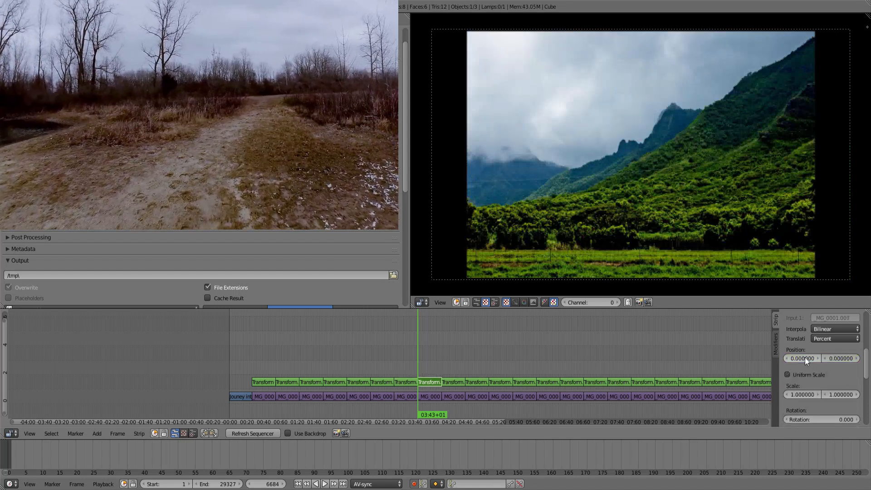
key("i")
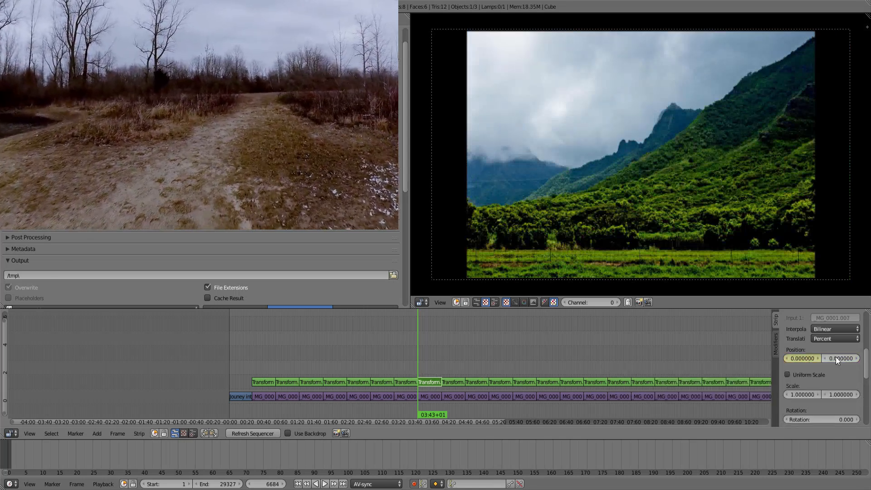
key("i")
left_click(815, 375)
key("i")
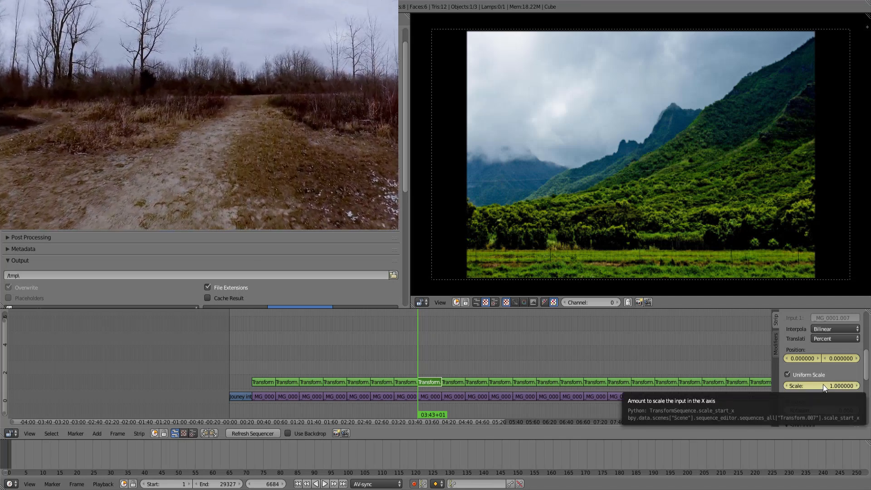
type("1.210000")
left_click_drag(796, 385, 856, 359)
At frame 7523, the eighth Transform strip's end, set its scale to 1.39 and its position to X -6.66, Y -0.33
key("Page_Up")
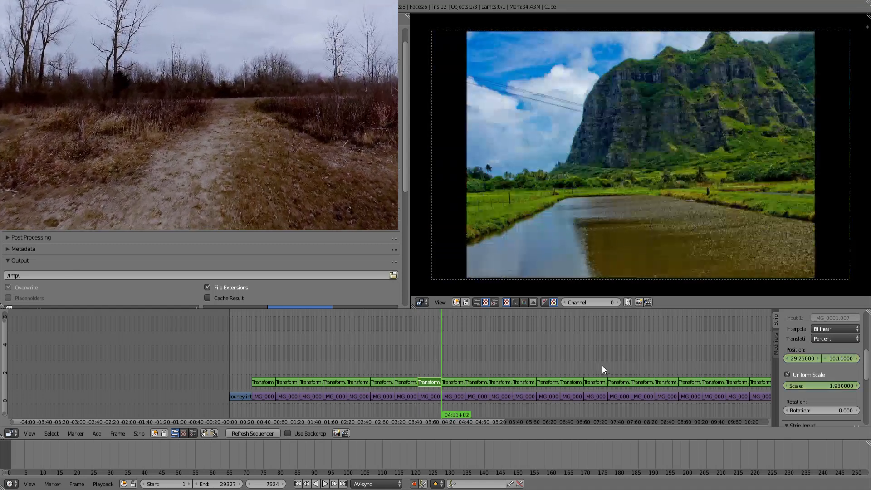
key("Left")
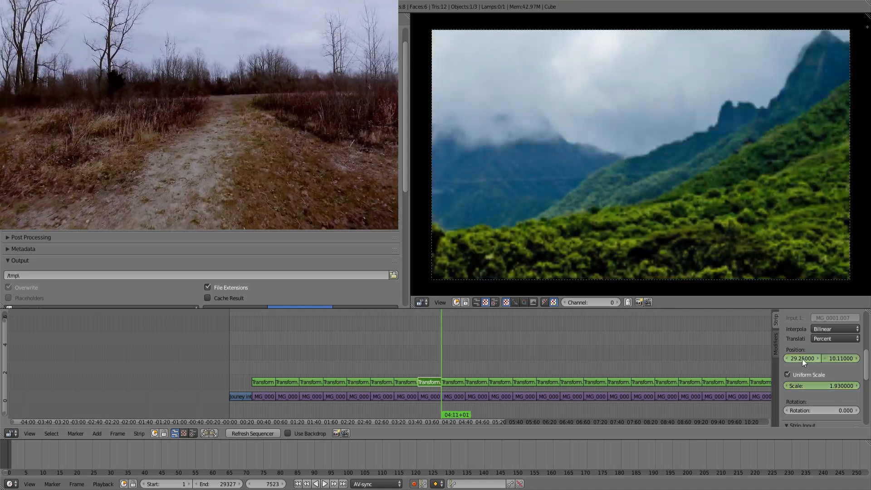
left_click_drag(802, 358, 711, 358)
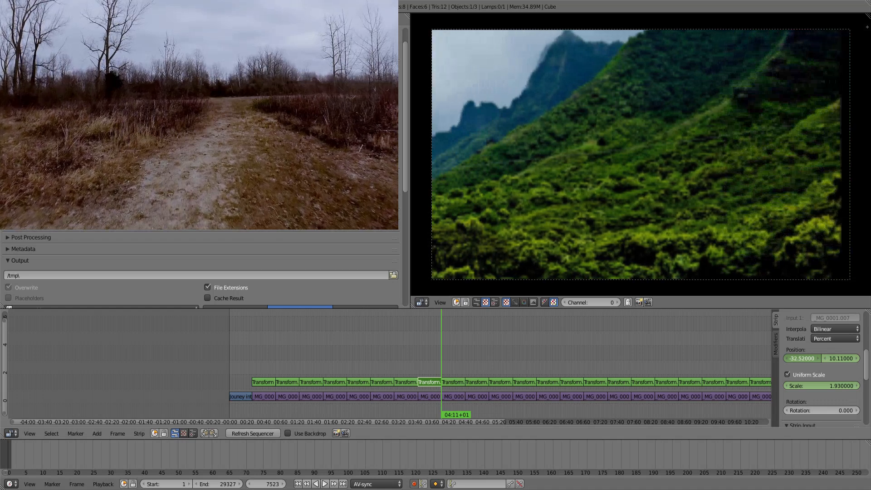
left_click_drag(849, 357, 812, 358)
left_click_drag(832, 385, 791, 386)
mouse_move(839, 358)
left_mouse_down()
mouse_move(862, 358)
mouse_move(821, 358)
mouse_move(839, 358)
left_mouse_up()
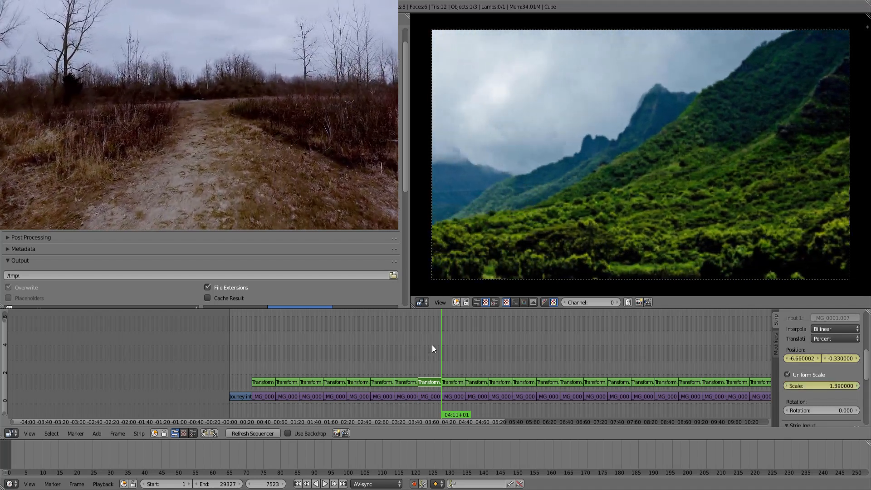
Keyframe the ninth Transform strip's position at frame 7524, enable Uniform Scale, and keyframe a starting scale of 1.21
left_click_drag(431, 345, 450, 350)
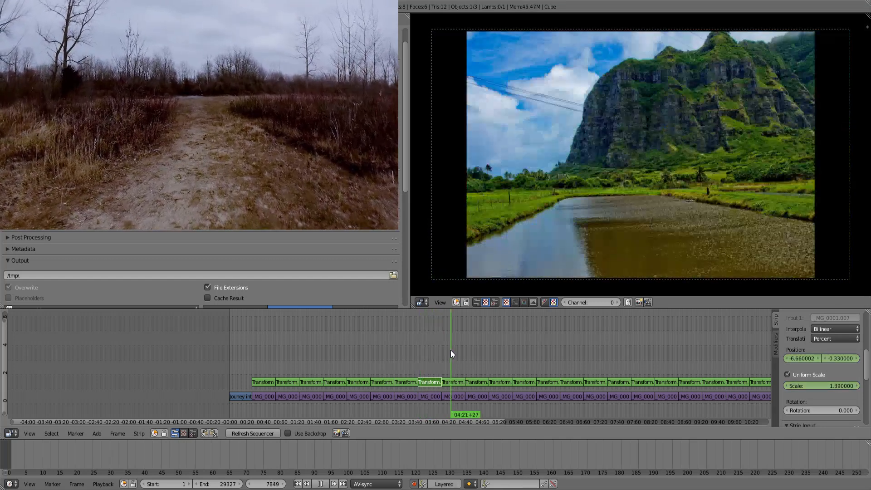
right_click(458, 383)
key("Page_Down")
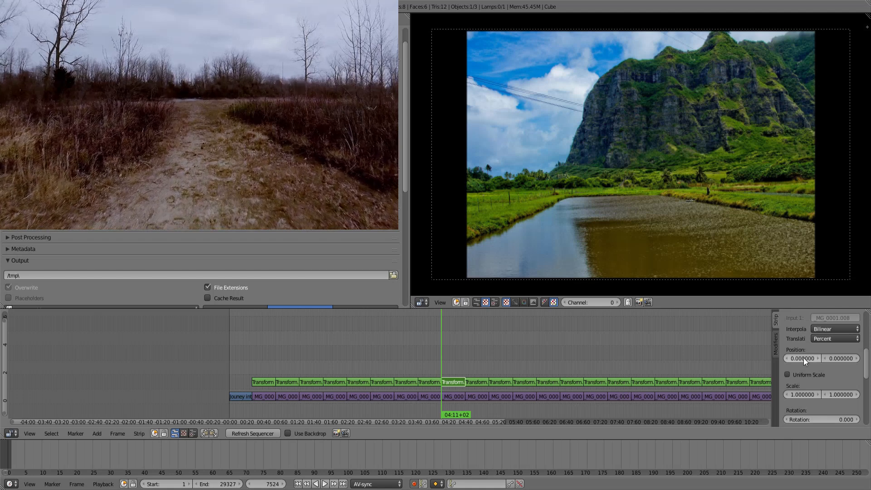
left_click(799, 377)
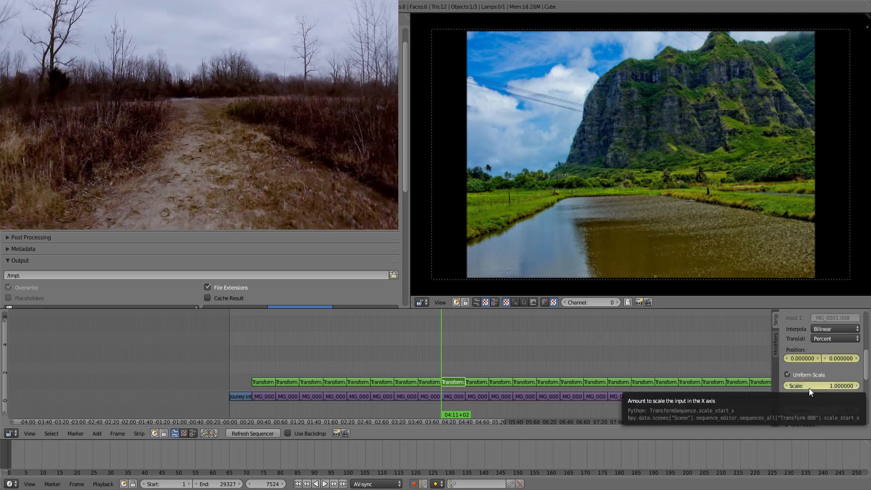
left_click_drag(809, 388, 812, 388)
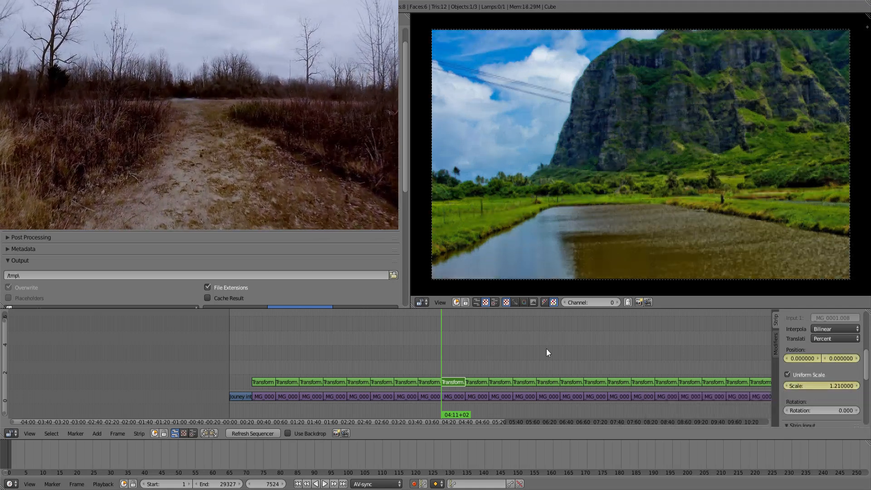
At frame 8363, adjust the ninth Transform strip's scale and position for its end pose, and scrub through the move
key("Page_Up")
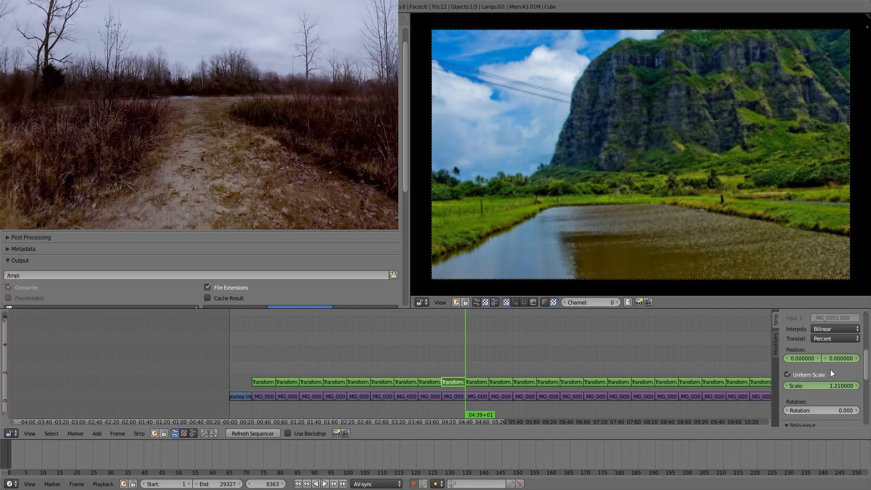
left_click_drag(817, 386, 830, 385)
left_click_drag(821, 386, 807, 357)
left_click_drag(448, 361, 472, 364)
At frame 8364, keyframe the tenth Transform strip with Uniform Scale enabled, scale 1.66 and position X -11.7, Y -21.9
right_click(479, 376)
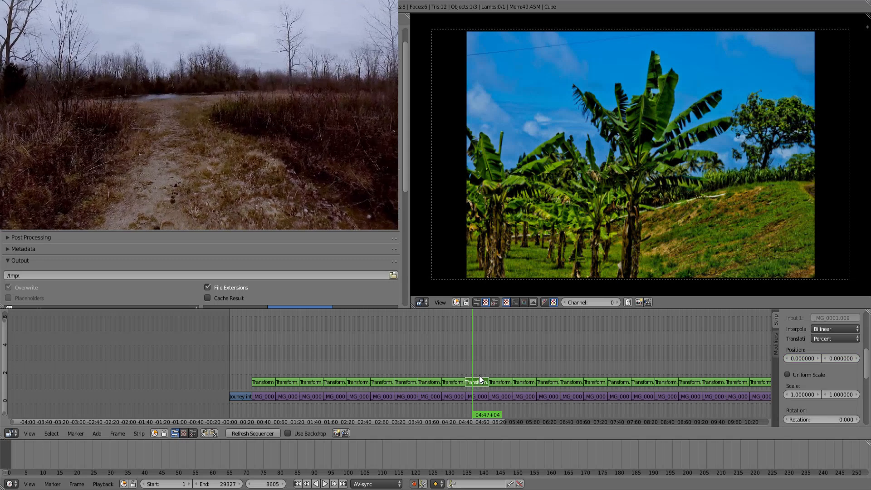
key("Page_Down")
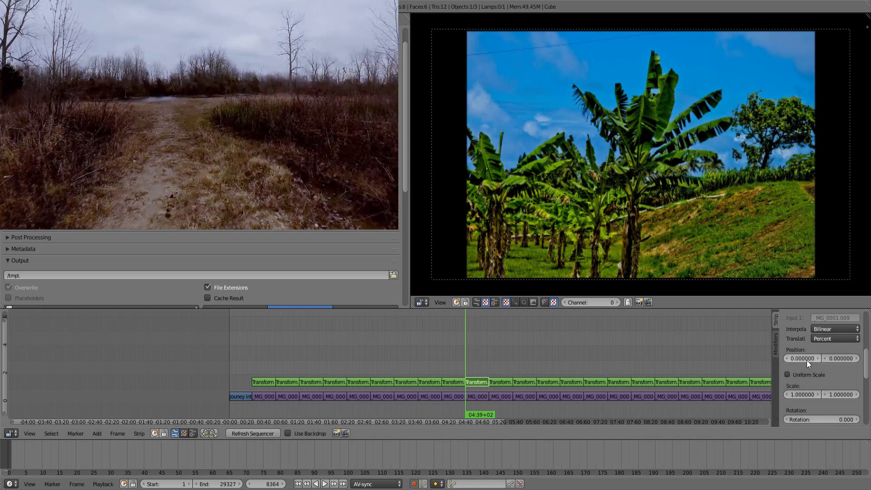
left_click(814, 376)
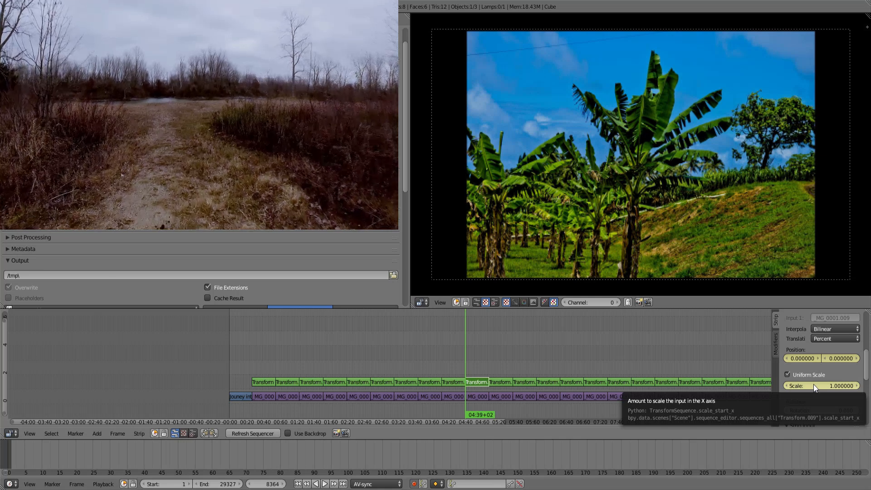
left_click_drag(813, 385, 841, 359)
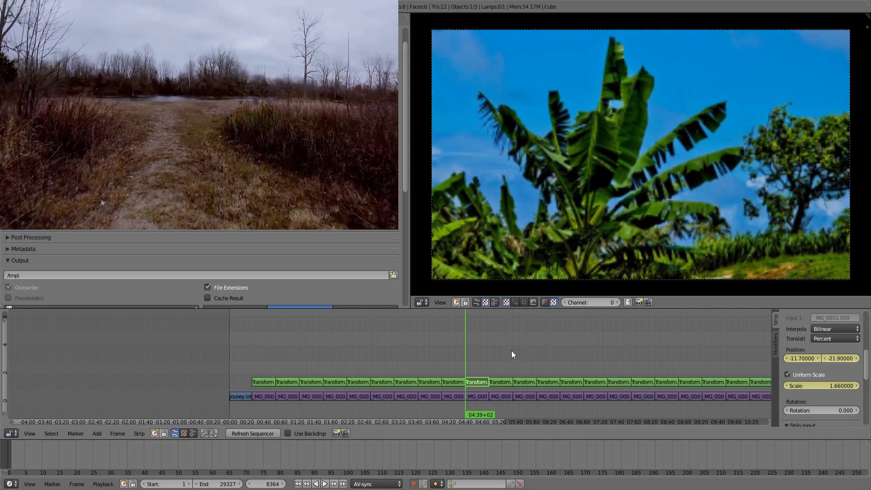
At frame 9203, the tenth Transform strip's end, set and keyframe its scale at 1.21
key("Page_Up")
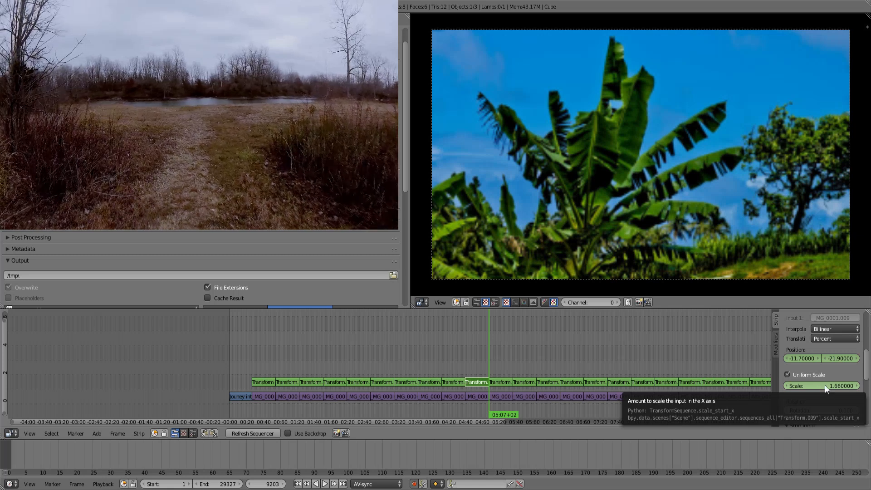
left_click_drag(821, 384, 844, 358)
key("i")
Set the tenth Transform strip's position at frame 9203 to X 0, Y 0 and play back its animated move
left_click(804, 358)
type("0")
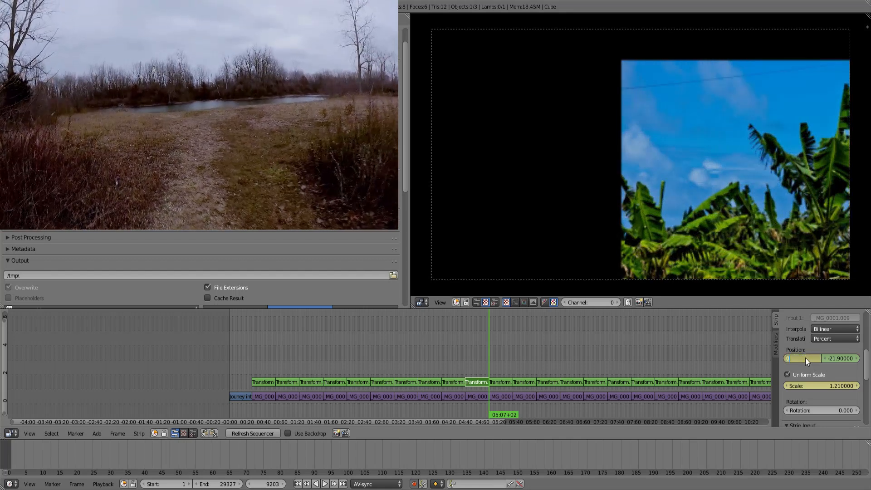
key("Return")
left_click(832, 356)
type("0")
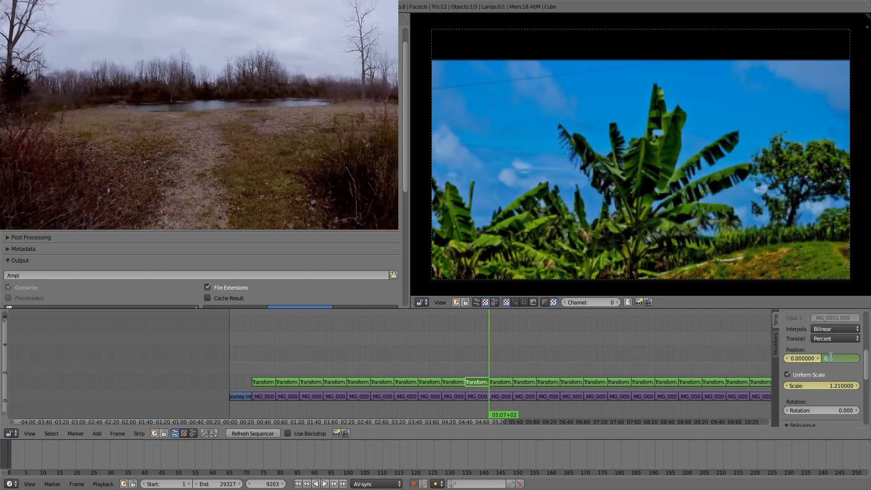
key("Return")
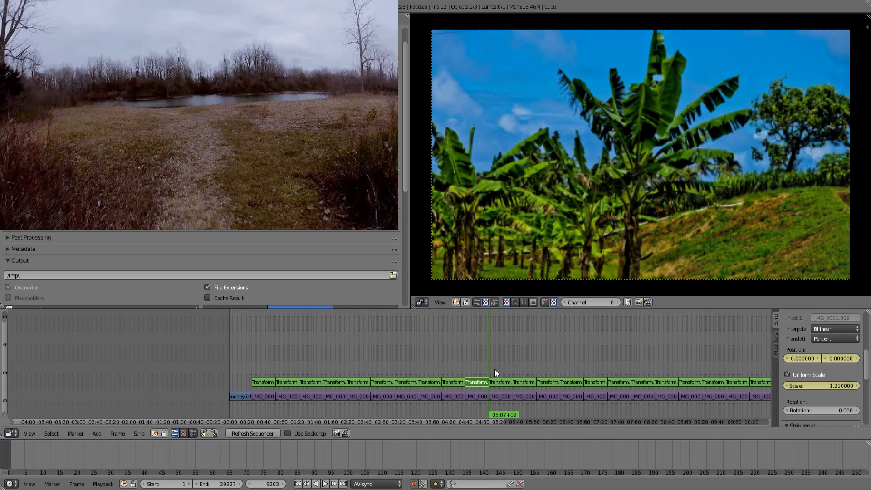
left_click(475, 363)
key("alt+a")
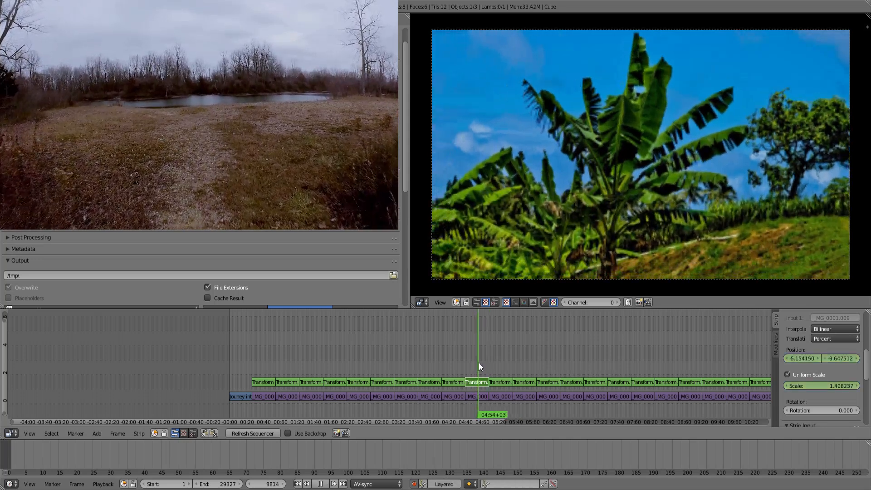
mouse_move(481, 361)
left_mouse_down()
mouse_move(491, 361)
mouse_move(481, 360)
left_mouse_up()
Keyframe the eleventh Transform strip's position at frame 9204, enable Uniform Scale, keyframe a starting scale of 1.21, and move to frame 10044
left_click(489, 366)
right_click(497, 378)
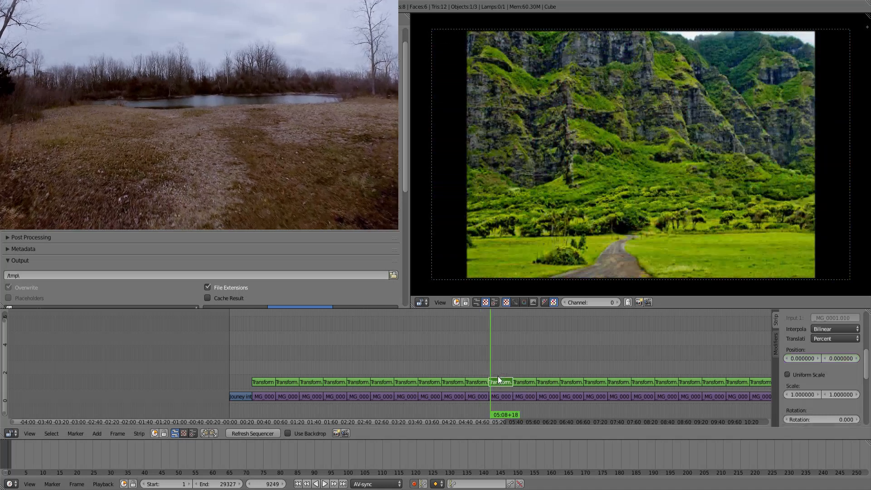
key("Page_Down")
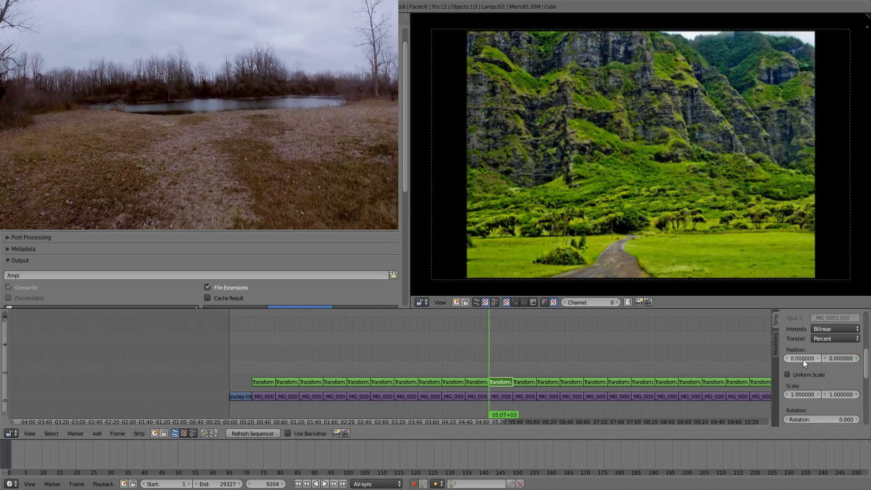
left_click(806, 375)
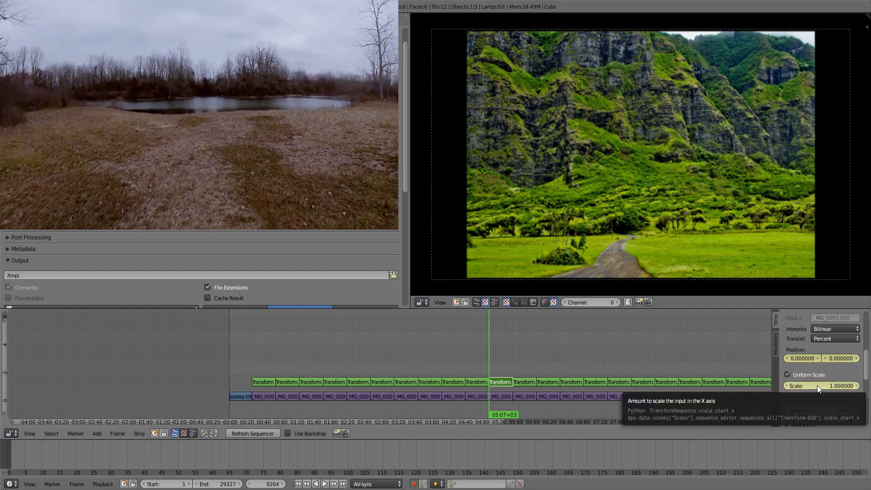
left_click_drag(817, 385, 829, 385)
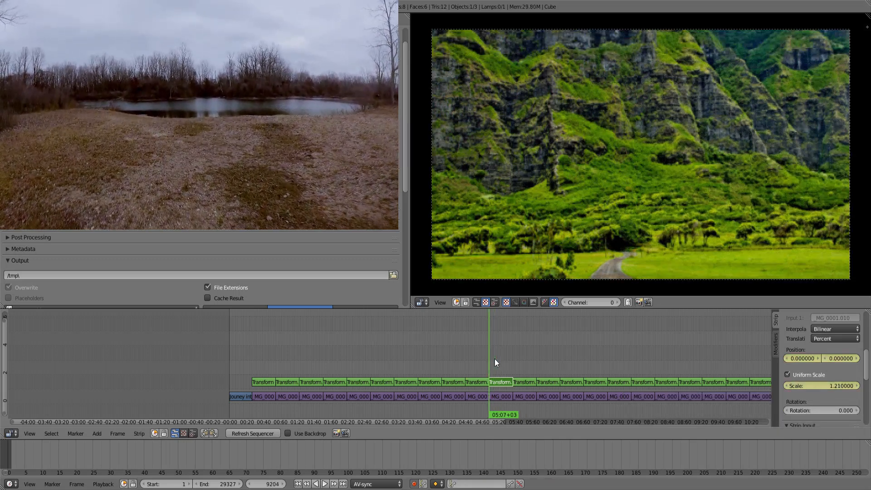
key("Page_Up")
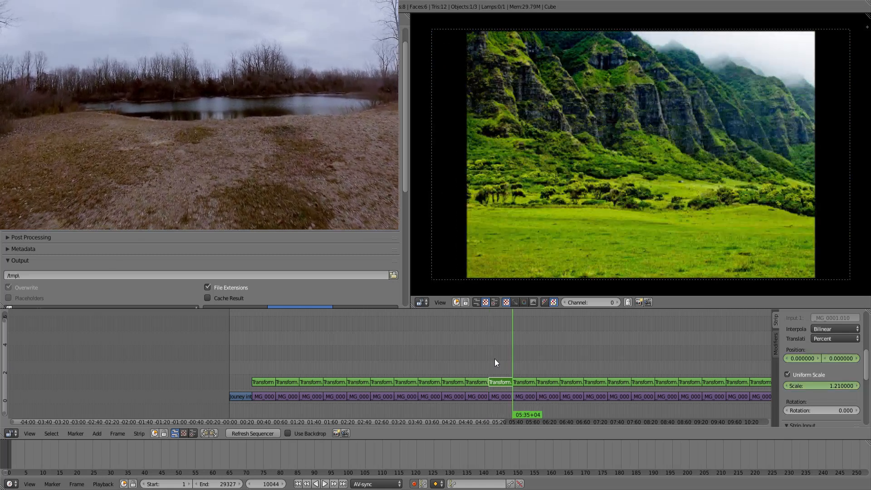
At frame 10043, keyframe the eleventh Transform strip's scale at 1.69 and position Y at -29.85, and play back the move
key("Left")
key("Right")
key("Left")
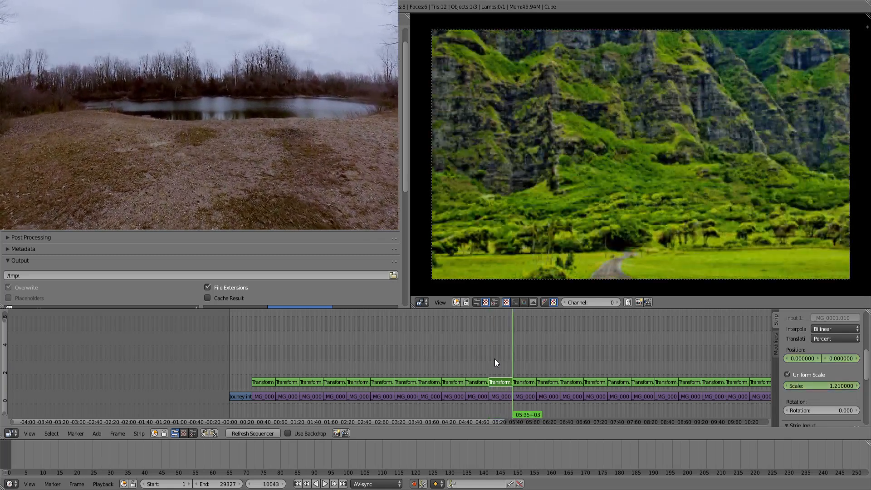
left_click_drag(820, 390, 819, 360)
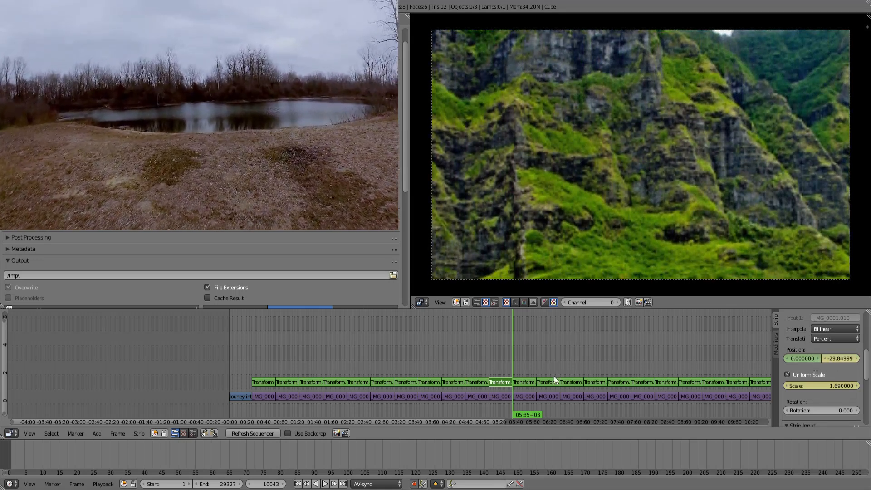
key("shift+alt+a")
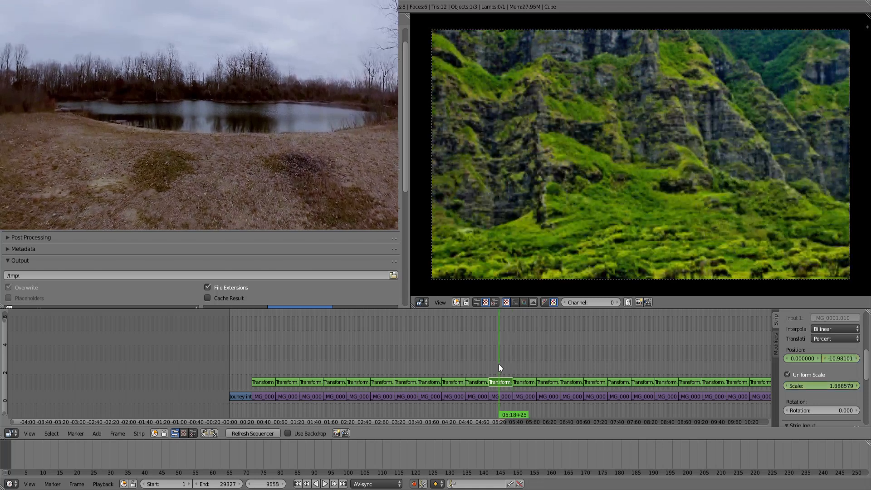
key("Escape")
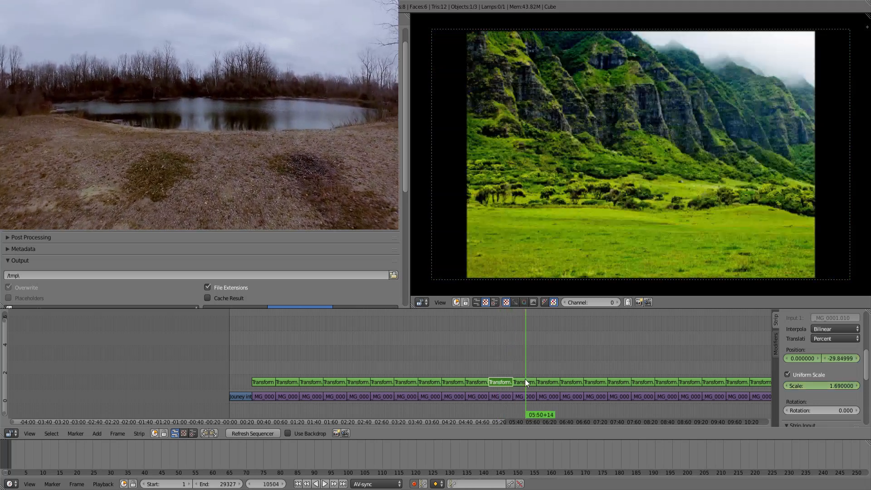
At frame 10044, keyframe the twelfth Transform strip's position at 0, 0, with Uniform Scale enabled and the scale keyframed at 1.21
right_click(524, 381)
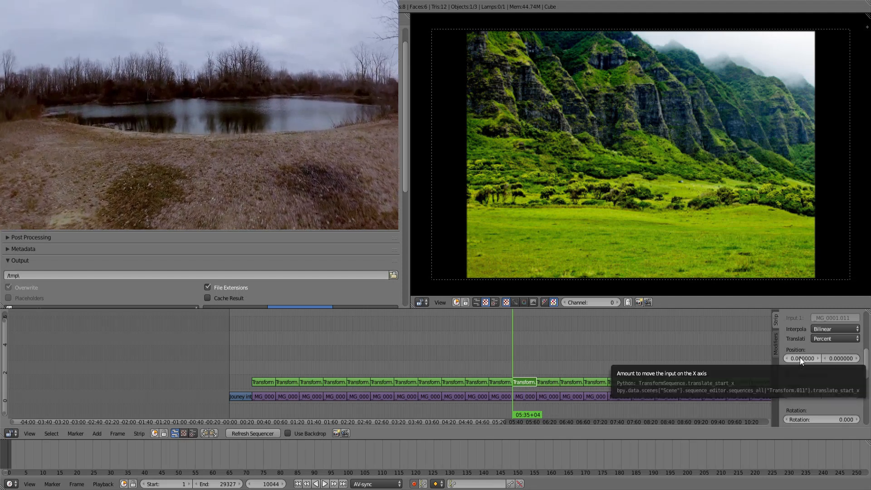
key("i")
left_click(808, 374)
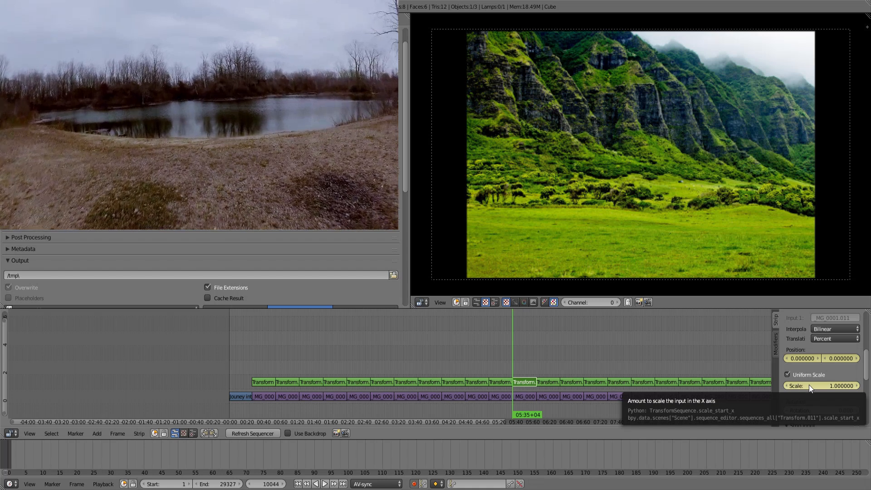
left_click_drag(809, 384, 830, 384)
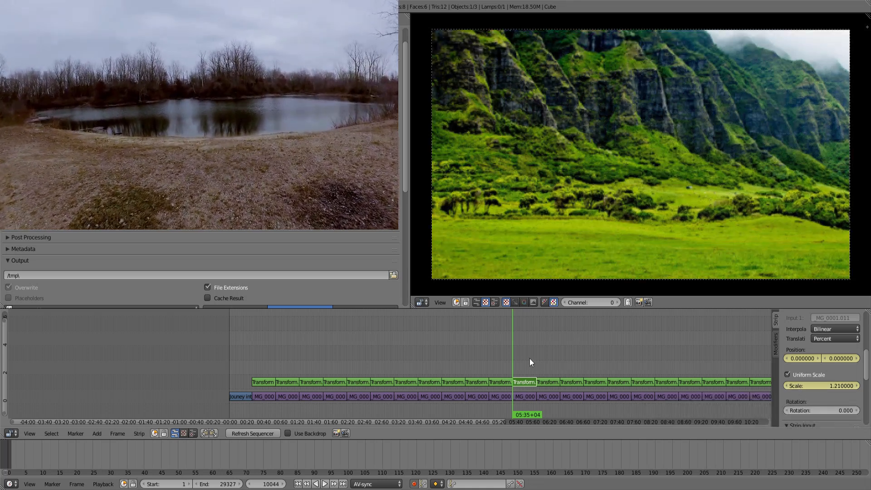
At frame 10883, keyframe the twelfth Transform strip's scale at 1.66 and position at X -16.86, Y -15.63, and preview the move
key("Page_Up")
key("Left")
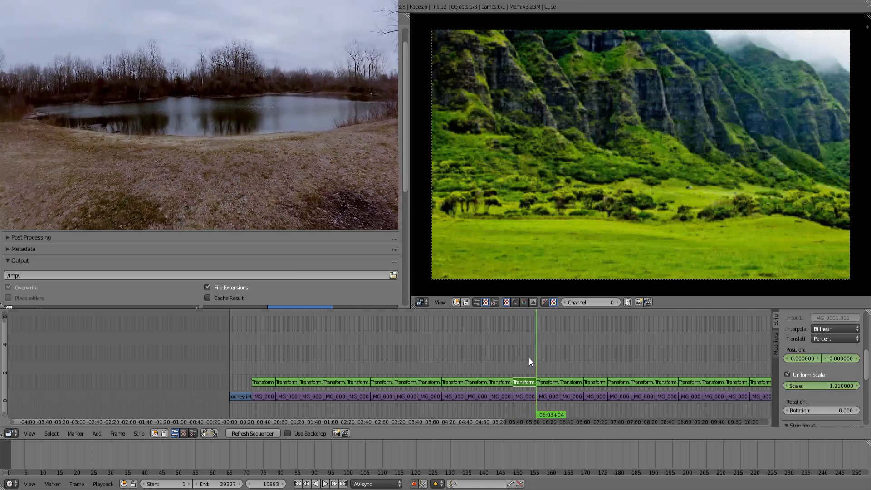
left_click_drag(819, 386, 861, 385)
left_click_drag(809, 361, 783, 361)
left_click_drag(840, 359, 826, 358)
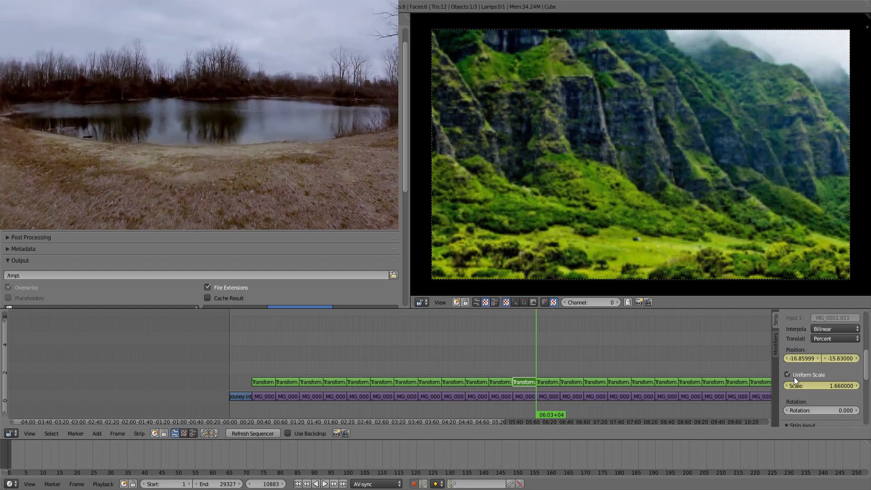
key("shift+alt+a")
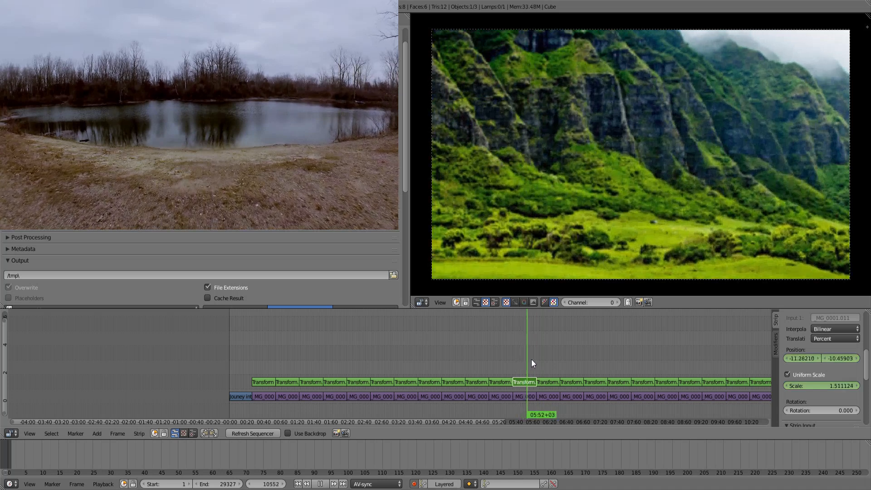
mouse_move(535, 358)
left_mouse_down()
mouse_move(527, 369)
mouse_move(513, 365)
mouse_move(539, 363)
left_mouse_up()
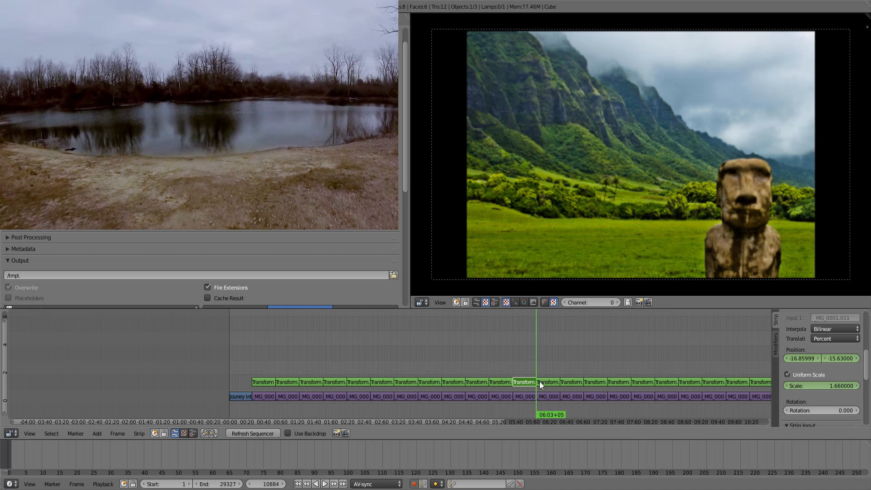
At frame 10884, keyframe the thirteenth Transform strip's position at 0, 0, with Uniform Scale enabled and the scale keyframed at 1.21
right_click(540, 382)
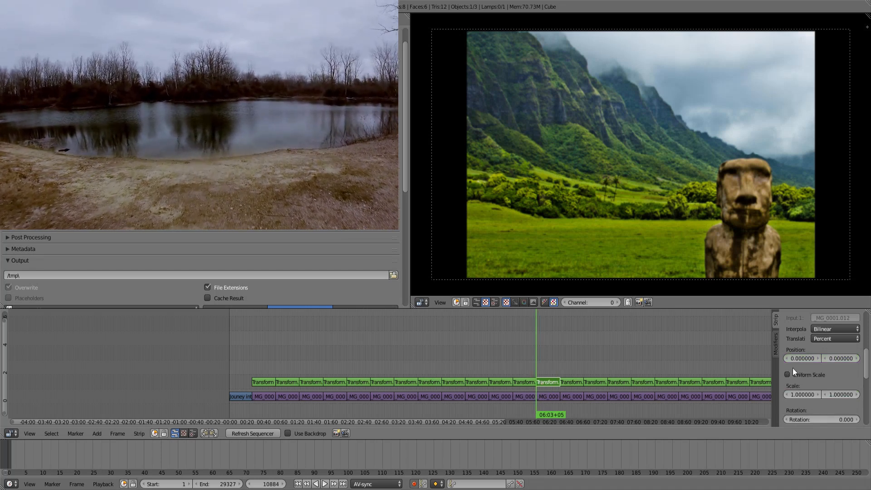
left_click(809, 373)
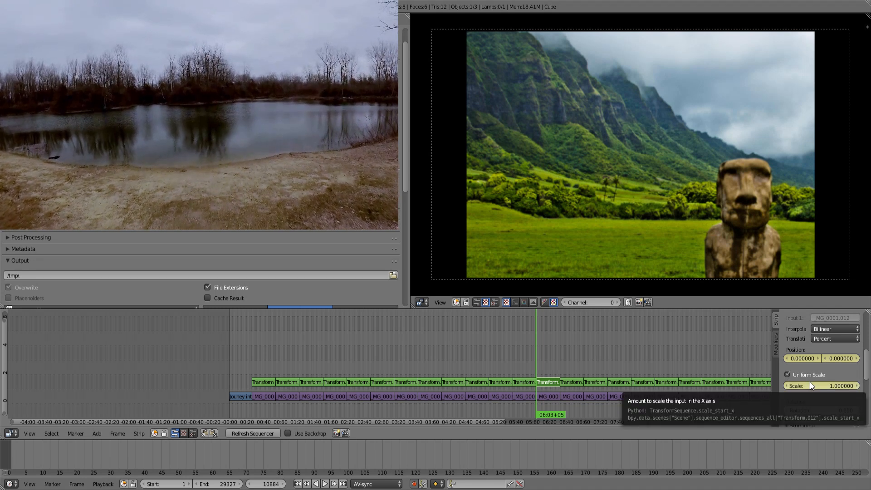
type("1.210000")
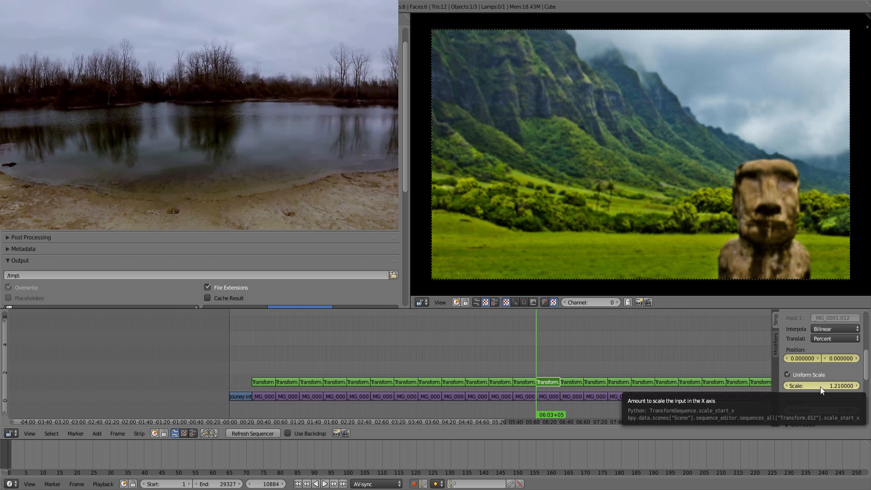
At frame 11723, keyframe the thirteenth Transform strip's scale at 1.45 and position at X 7.08, Y -11.85, and preview the move
scroll(820, 386, "up", 6)
scroll(820, 387, "down", 6)
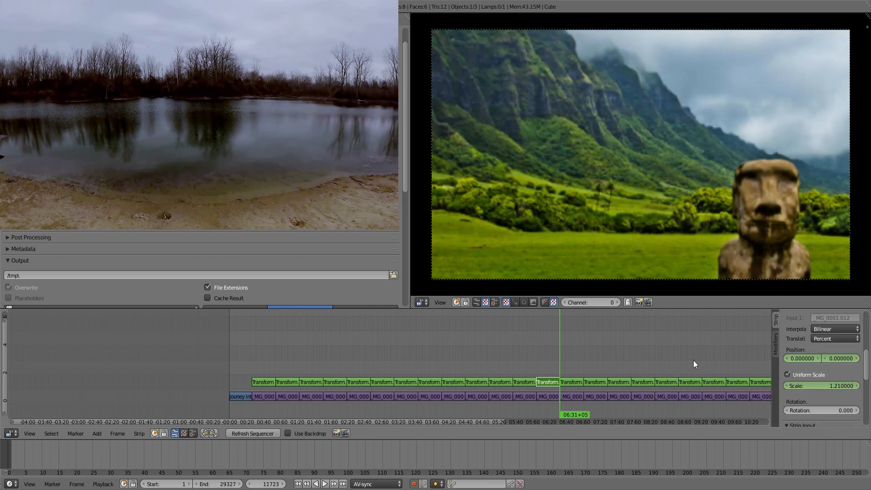
left_click_drag(810, 386, 827, 357)
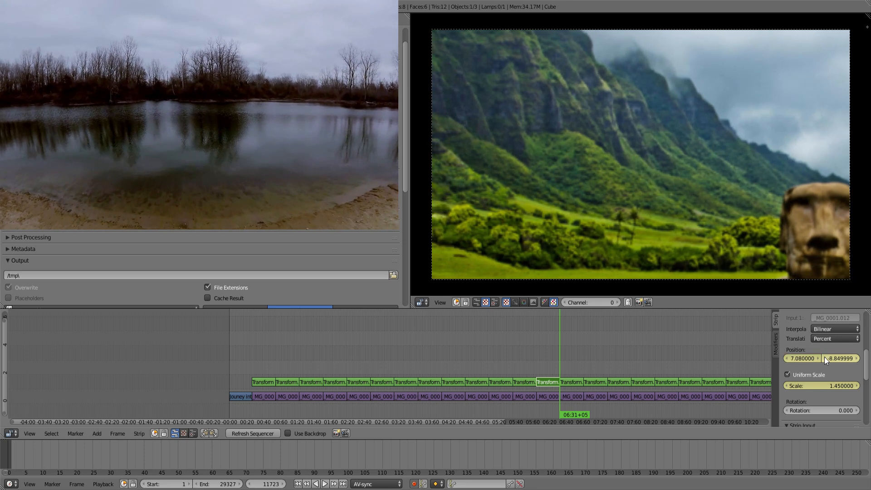
left_click_drag(842, 356, 829, 356)
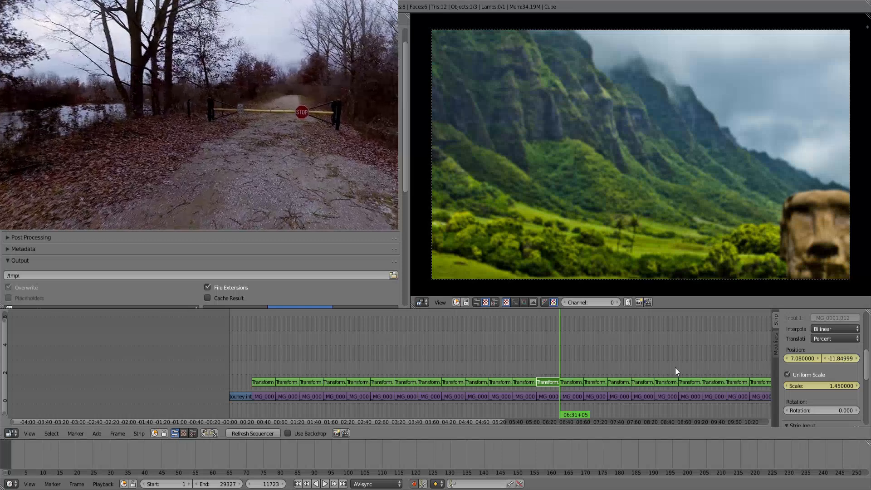
key("alt+shift+a")
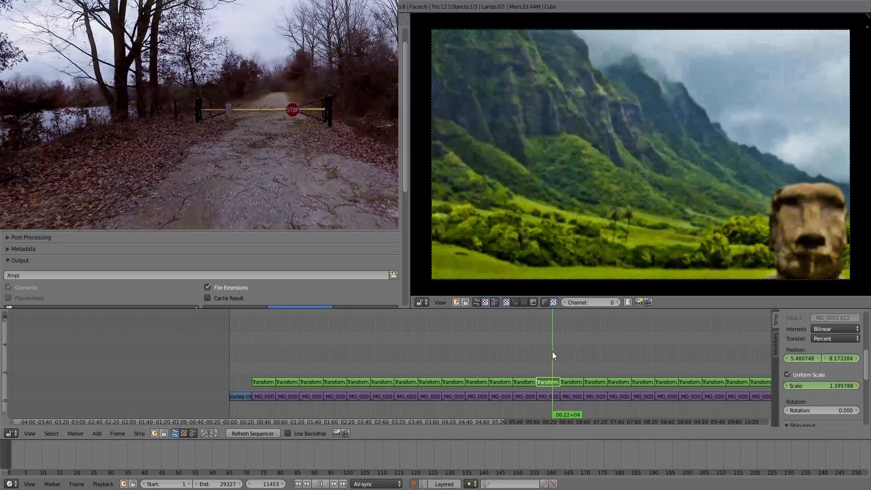
key("Escape")
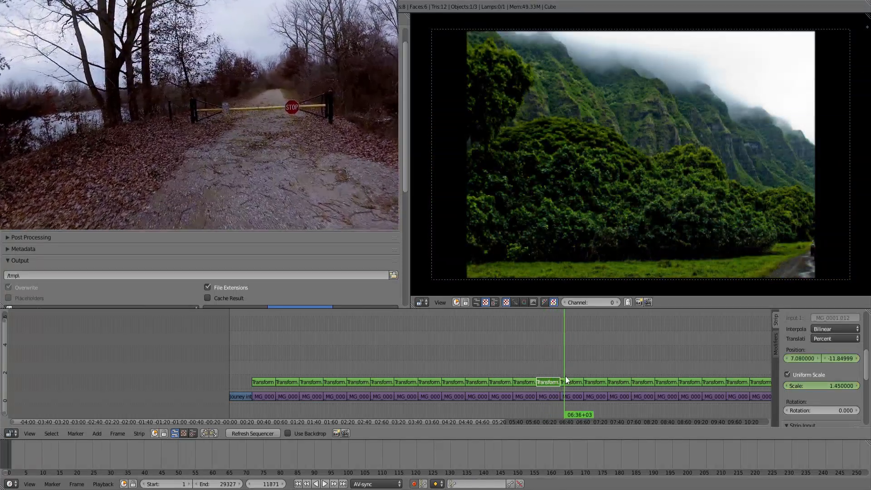
At frame 11724, keyframe the fourteenth Transform strip's position at 0, 0, with Uniform Scale enabled and the scale keyframed at 1.21
right_click(571, 381)
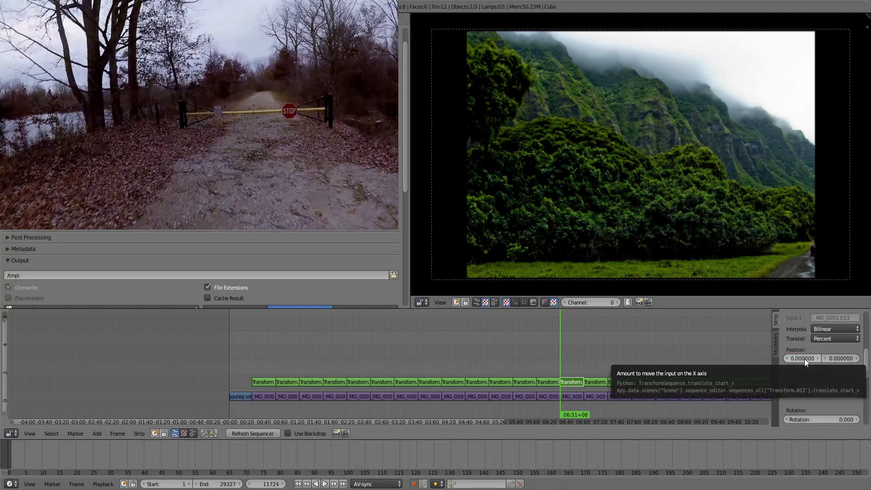
key("i")
left_click(804, 377)
key("i")
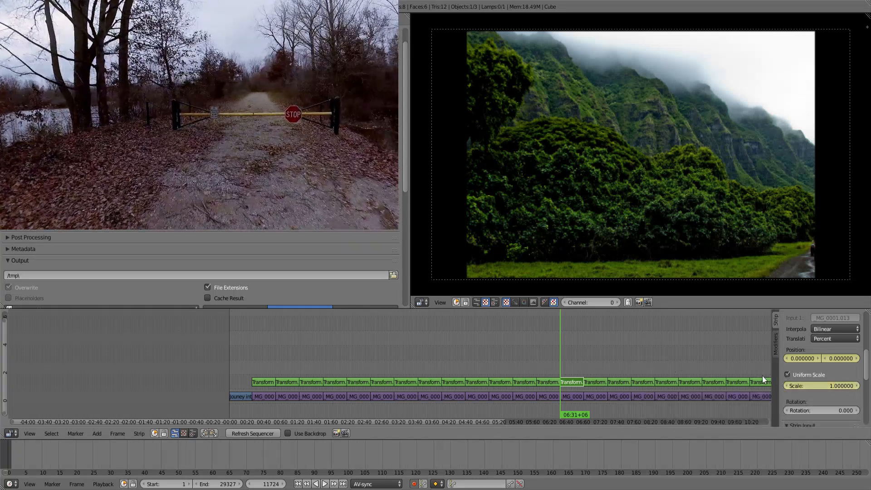
left_click_drag(807, 381, 812, 385)
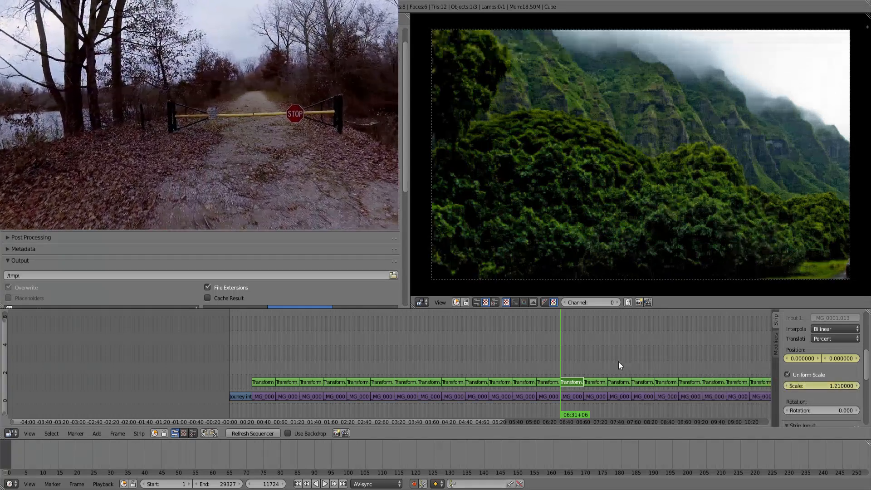
At frame 12563, keyframe the fourteenth Transform strip's scale at 1.63 and position at X -14.52, Y -4.59, and preview the move
key("Up")
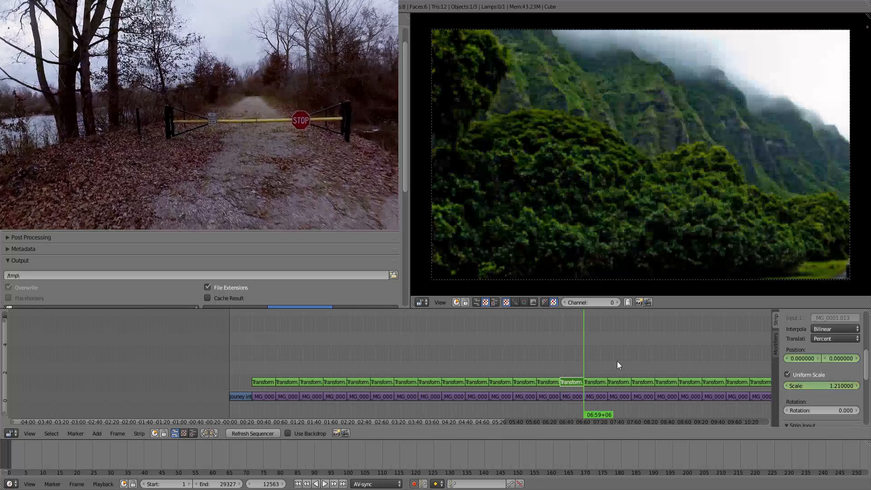
left_click_drag(826, 389, 845, 388)
key("i")
left_click_drag(804, 358, 785, 361)
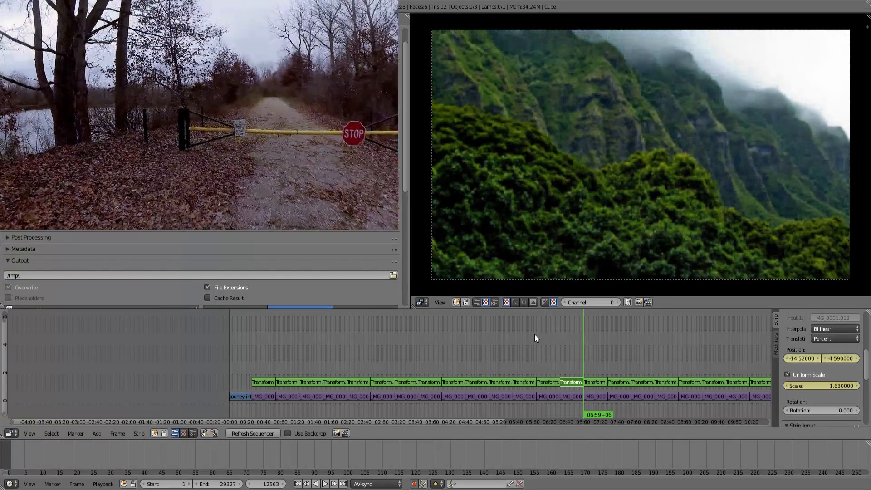
mouse_move(565, 353)
left_mouse_down()
mouse_move(586, 349)
mouse_move(570, 350)
mouse_move(578, 353)
left_mouse_up()
At frame 12564, keyframe the fifteenth Transform strip with Uniform Scale enabled, scale 1.87 and position X 27, Y -6.18
right_click(595, 382)
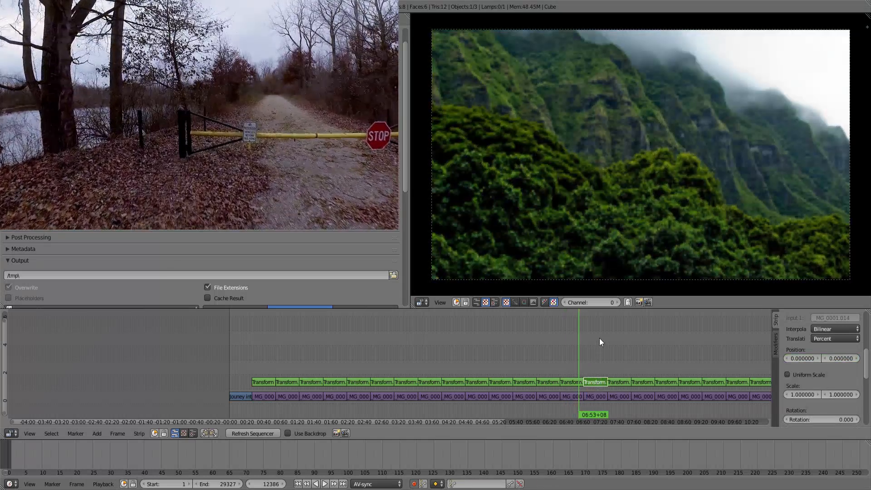
key("Escape")
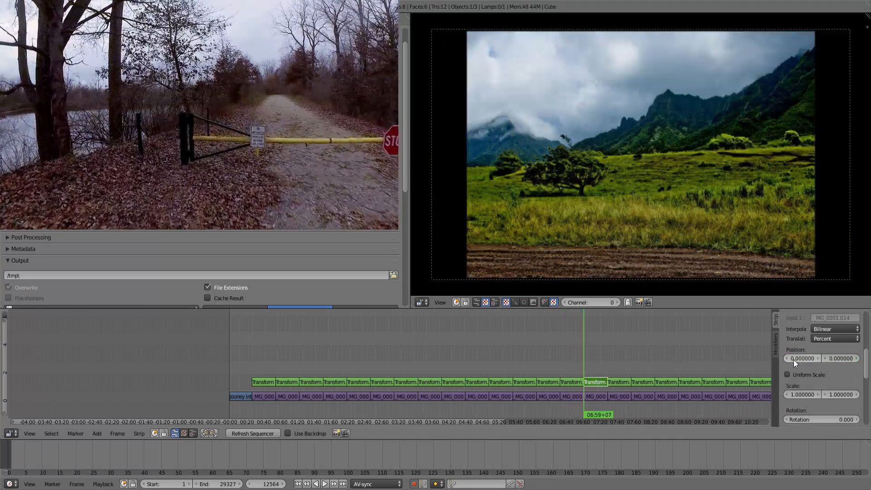
left_click(812, 377)
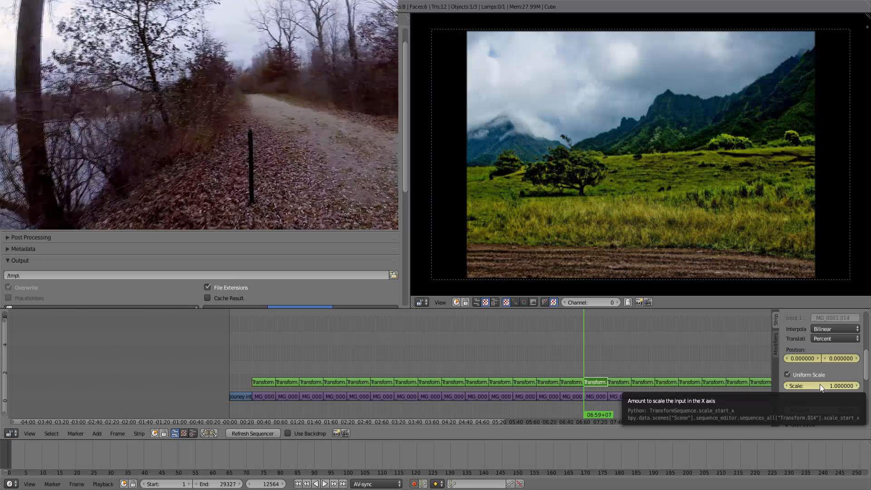
left_click_drag(820, 385, 844, 384)
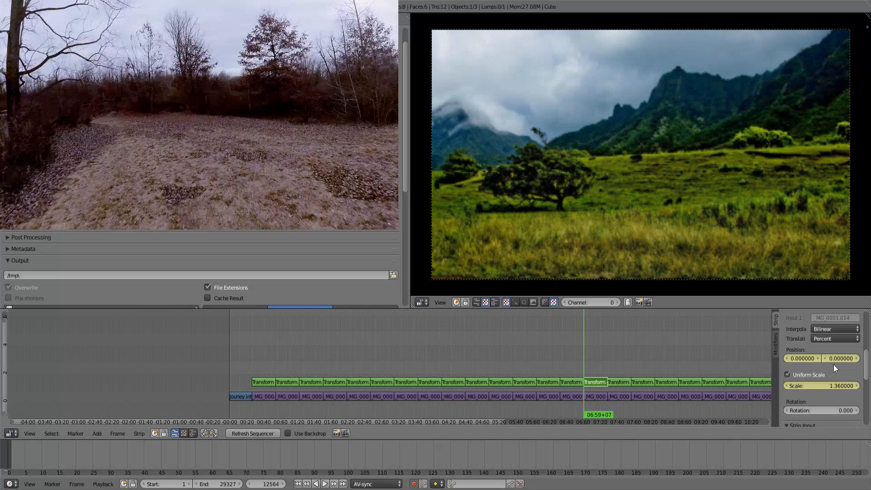
left_click_drag(837, 359, 847, 385)
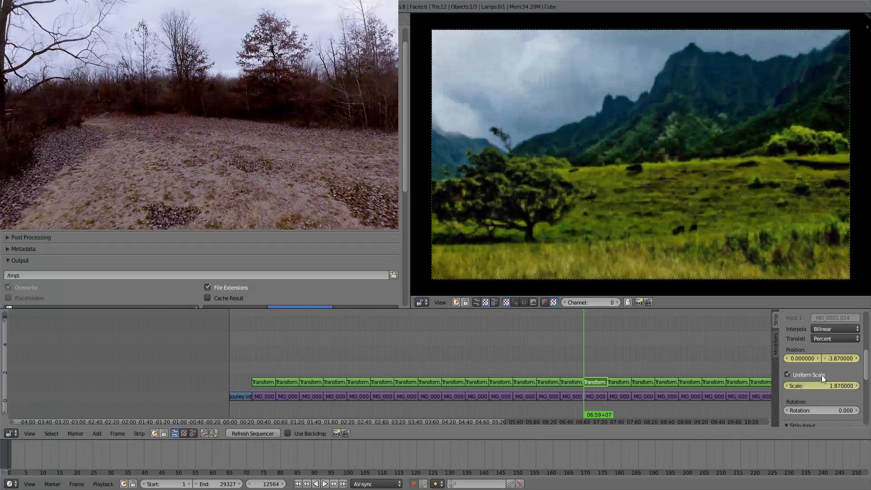
left_click_drag(801, 360, 822, 360)
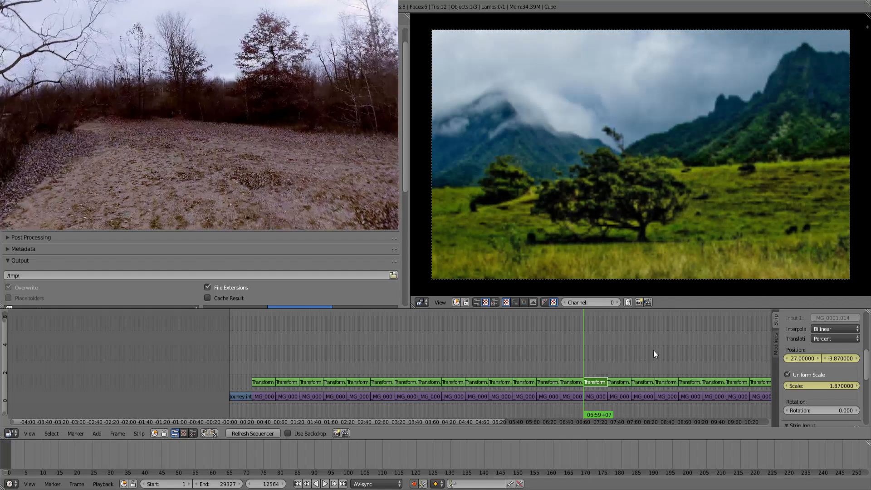
key("ctrl+s")
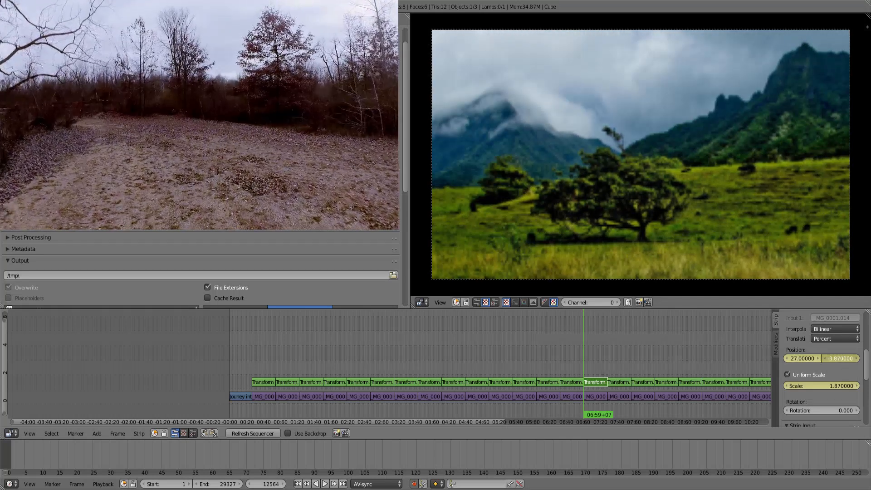
left_click_drag(844, 362, 834, 362)
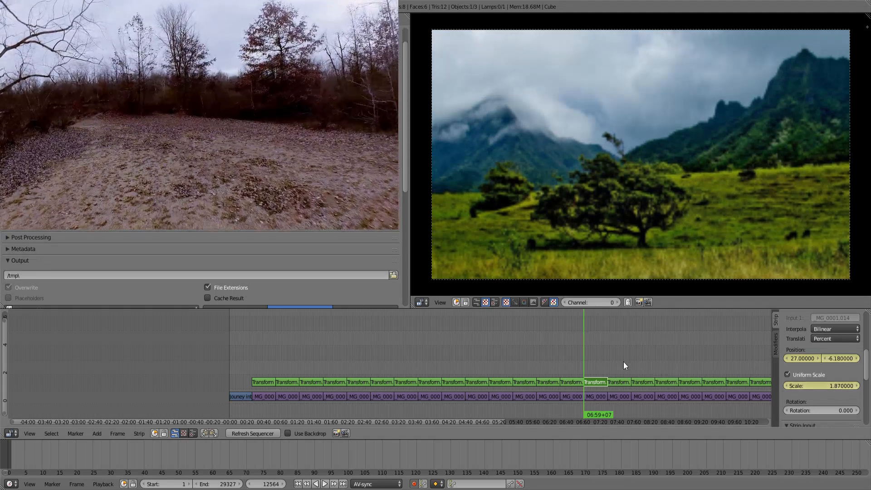
At frame 13403, keyframe the fifteenth Transform strip's position at X -27.06, Y -32.58
key("Page_Up")
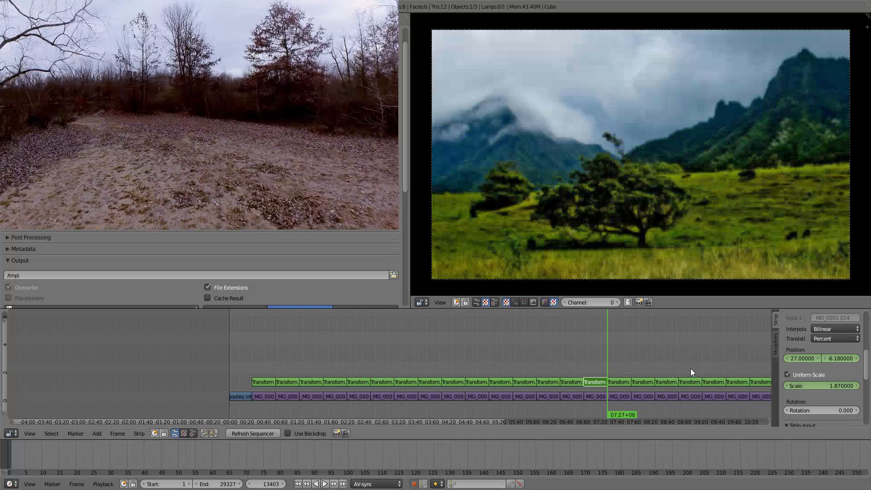
left_click_drag(841, 358, 769, 359)
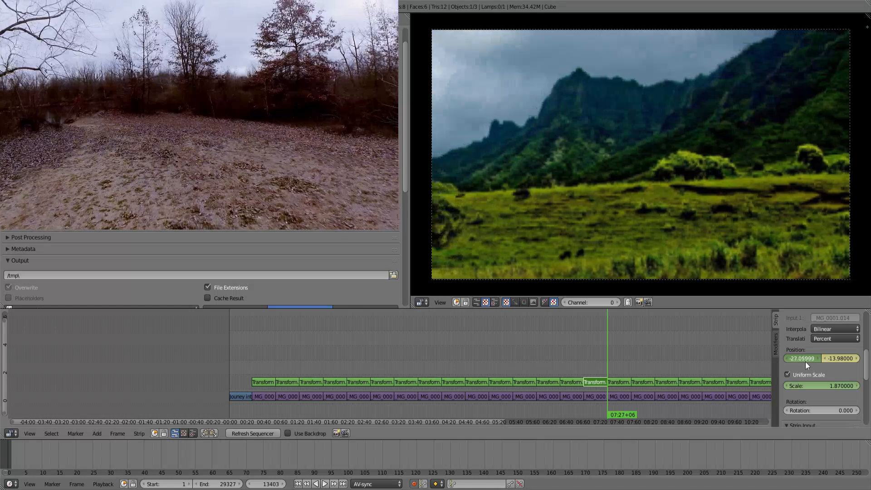
left_click_drag(847, 360, 816, 362)
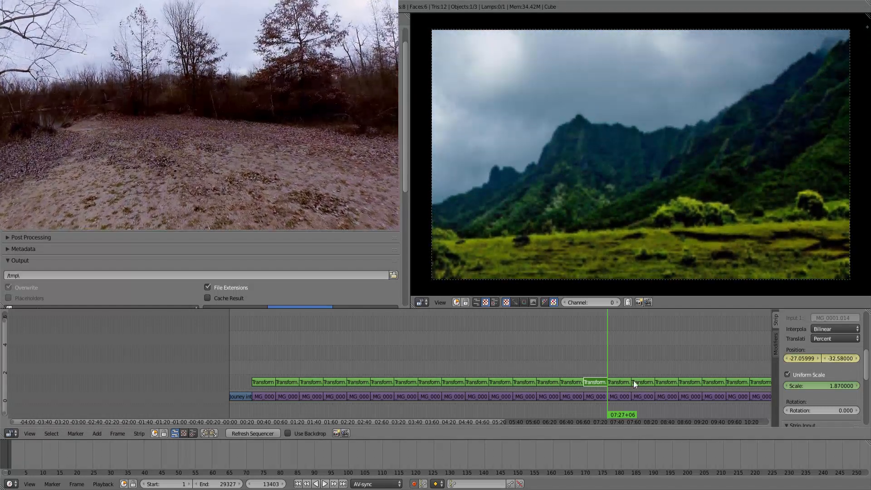
At frame 13404, keyframe the sixteenth Transform strip with Uniform Scale enabled, scale 2.98 and position X 0, Y -94.5
left_click(611, 356)
right_click(613, 381)
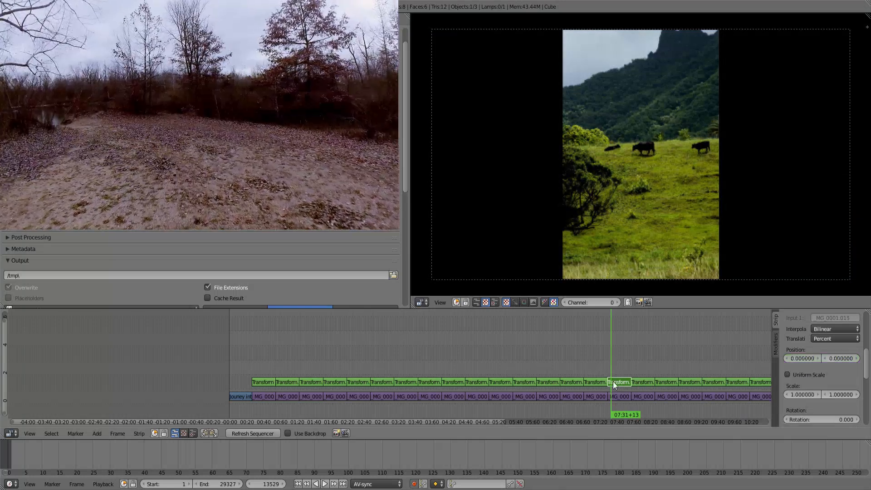
key("Page_Down")
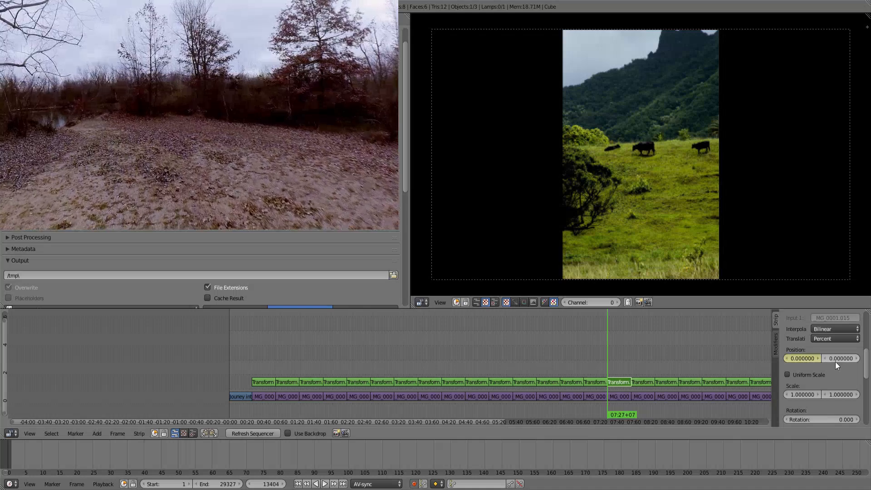
left_click(815, 375)
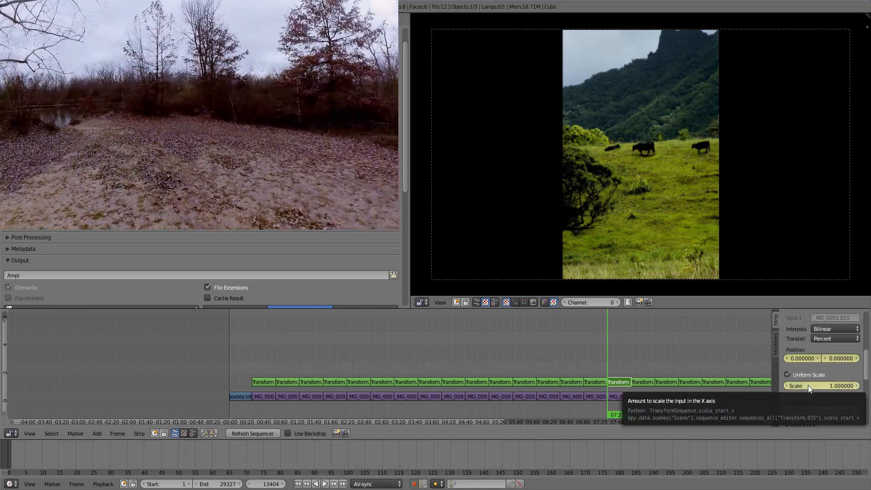
type("1.210000")
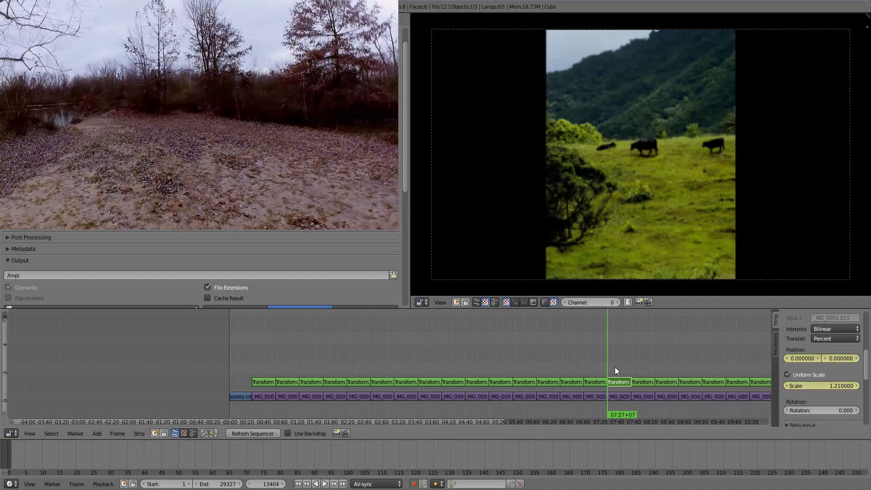
left_click_drag(813, 385, 851, 359)
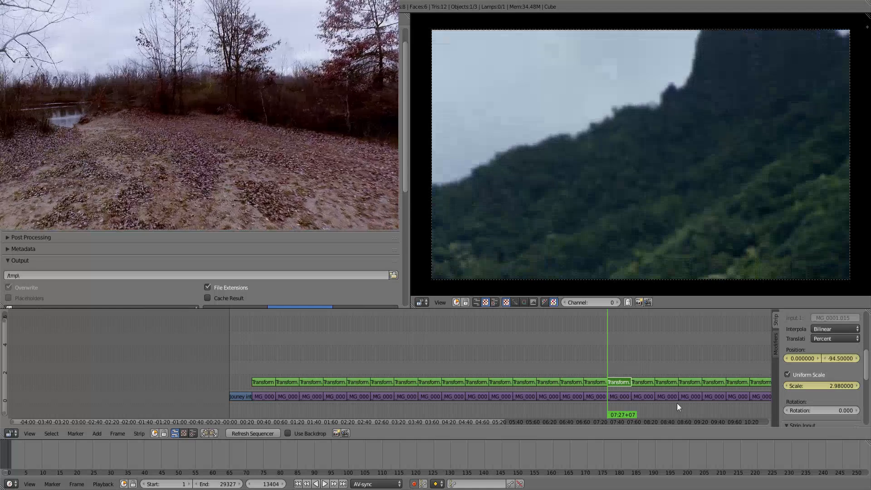
At frame 14243, keyframe the sixteenth Transform strip's Y position at about 20.94 and preview the move
key("Page_Up")
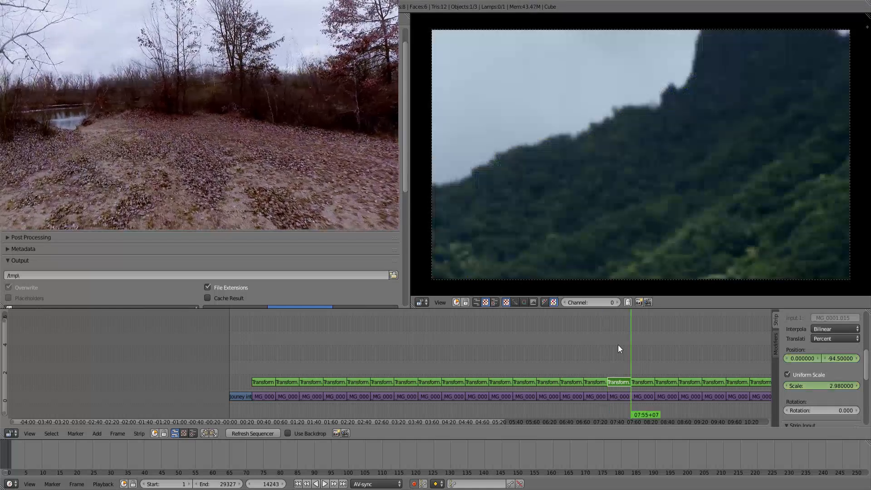
left_click_drag(839, 359, 862, 359)
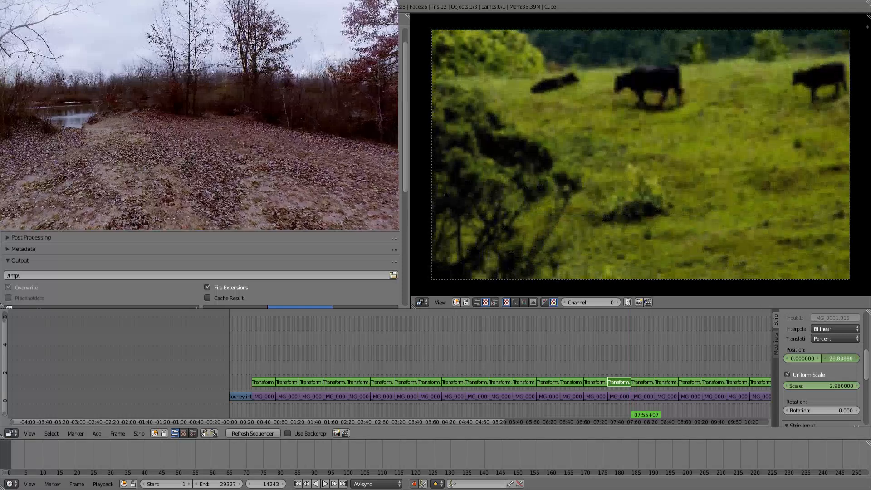
left_click_drag(831, 387, 838, 358)
mouse_move(617, 362)
left_mouse_down()
mouse_move(601, 367)
mouse_move(632, 362)
left_mouse_up()
At frame 14244, keyframe the seventeenth Transform strip with Uniform Scale enabled, scale 1.57 and position X 10.17, Y 20.13
right_click(642, 377)
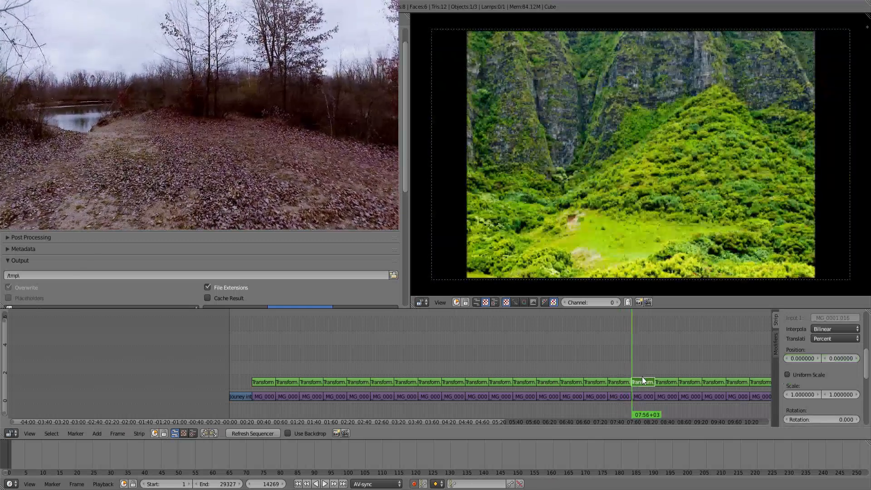
key("Page_Down")
key("Left")
key("Right")
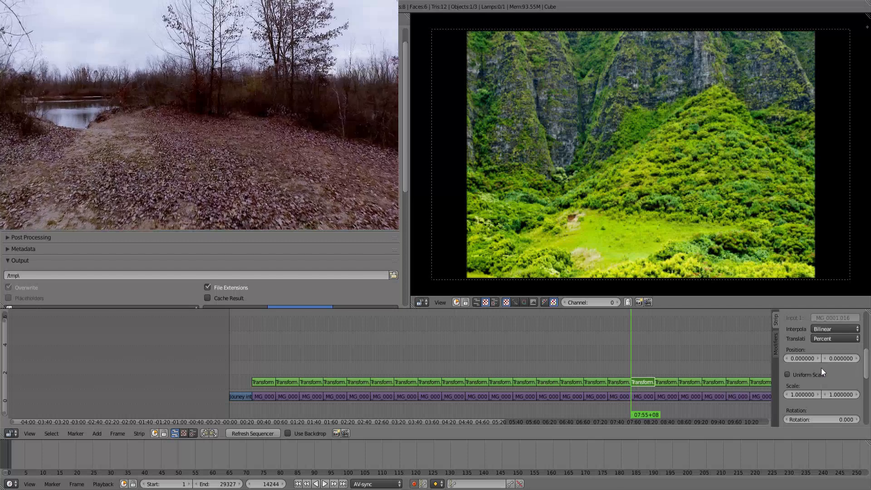
left_click(811, 375)
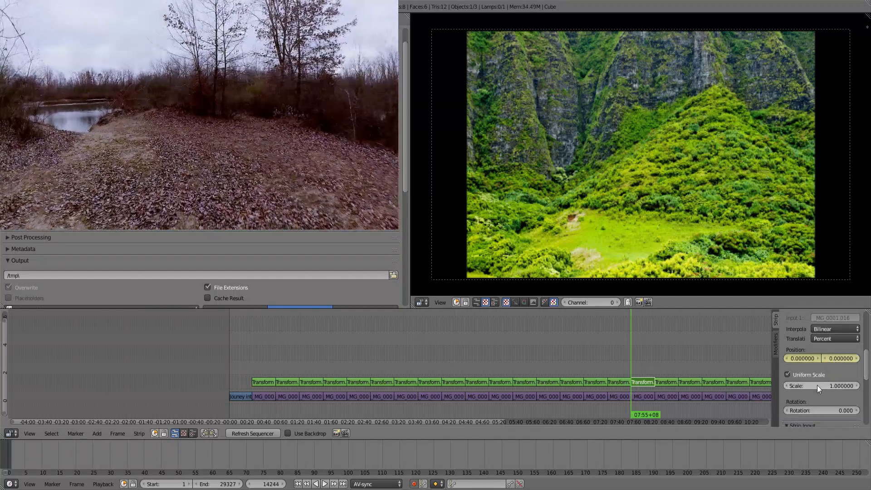
left_click_drag(817, 385, 829, 385)
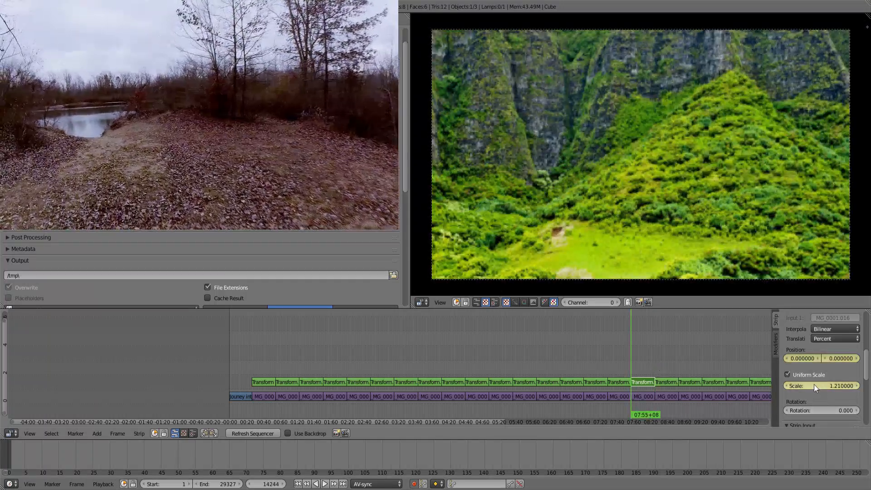
left_click_drag(813, 385, 809, 360)
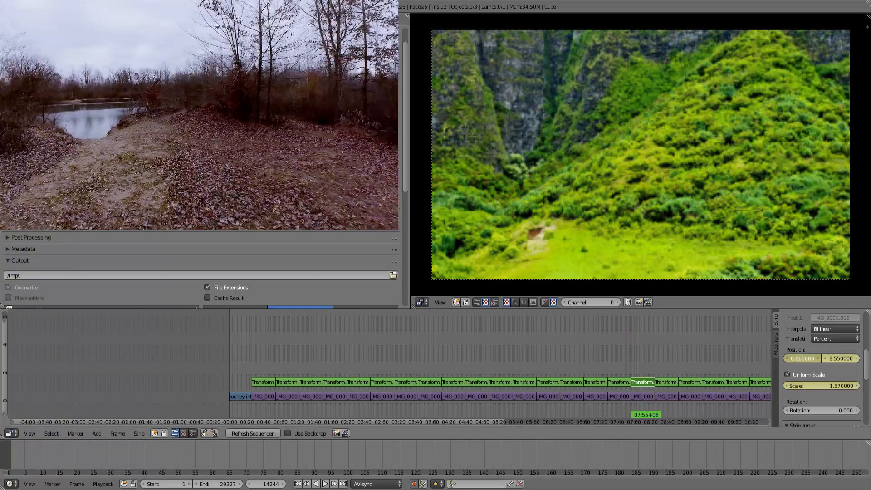
left_click_drag(809, 358, 840, 358)
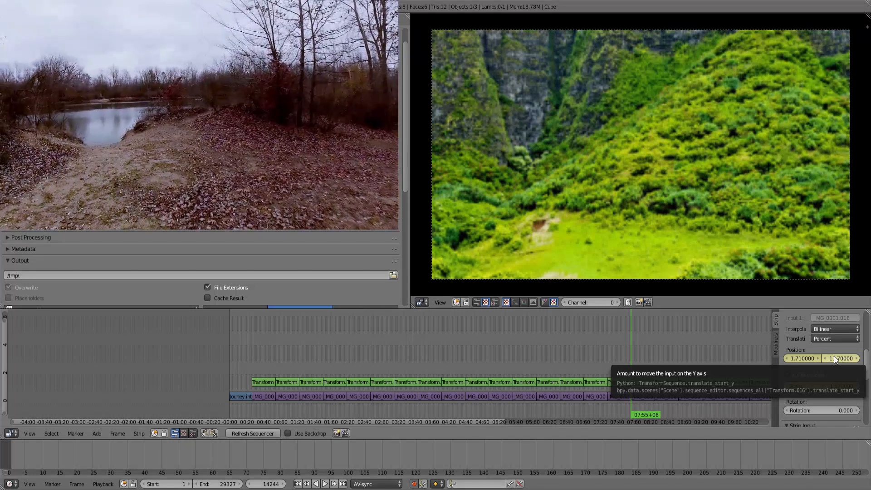
mouse_move(833, 355)
left_mouse_down()
mouse_move(843, 358)
mouse_move(807, 358)
mouse_move(840, 359)
left_mouse_up()
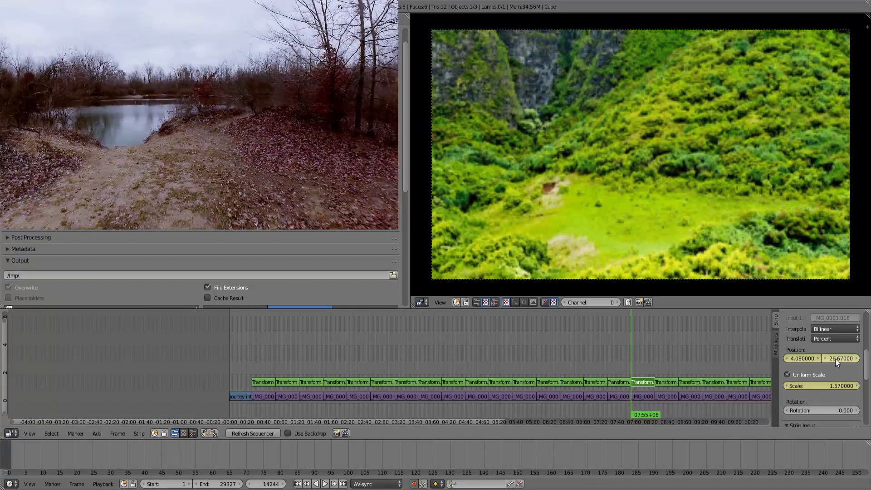
left_click_drag(810, 357, 840, 357)
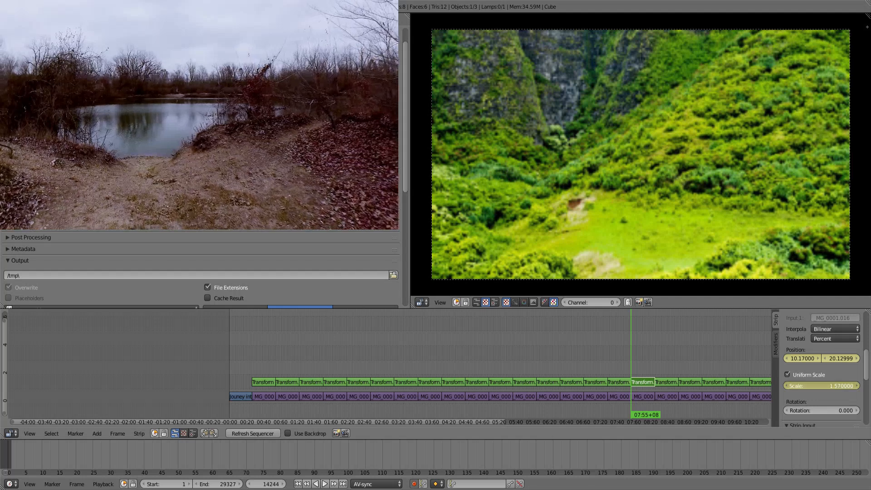
At frame 15083, keyframe the seventeenth Transform strip's scale at 1.81 and position at X 13.35, Y 30.9
key("alt+a")
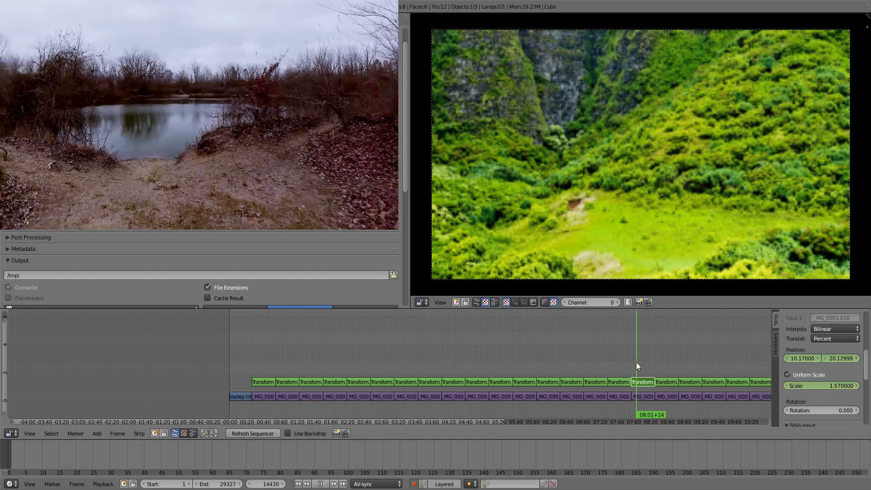
key("alt+a")
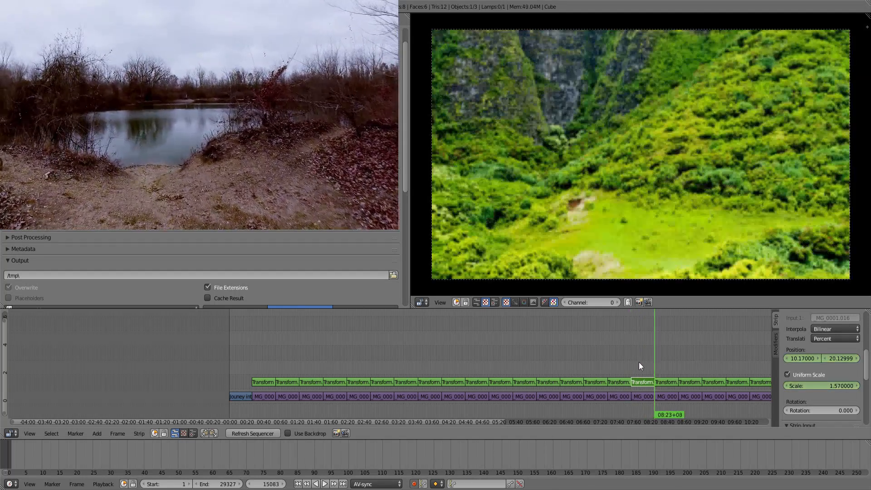
left_click_drag(840, 388, 831, 389)
left_click_drag(802, 358, 847, 358)
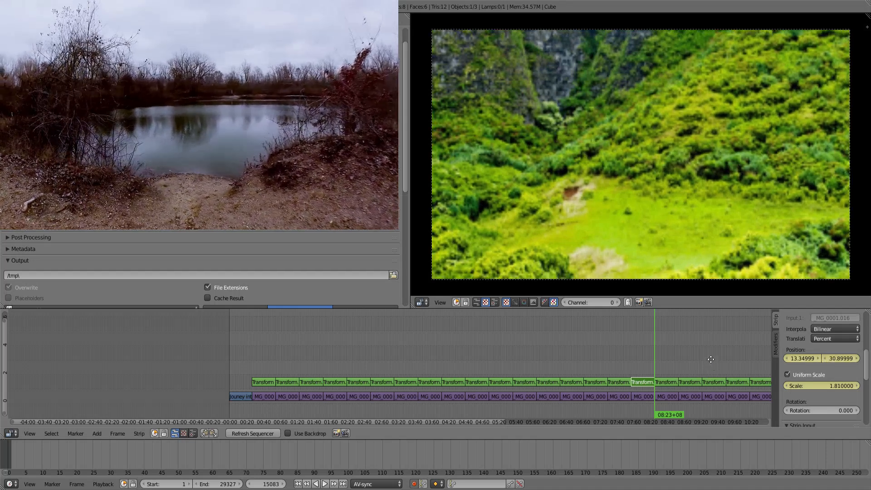
At frame 15084, keyframe the eighteenth Transform strip's position at 0, 0, with Uniform Scale enabled and the scale keyframed at 1.21
middle_click_drag(706, 358, 483, 327)
key("Right")
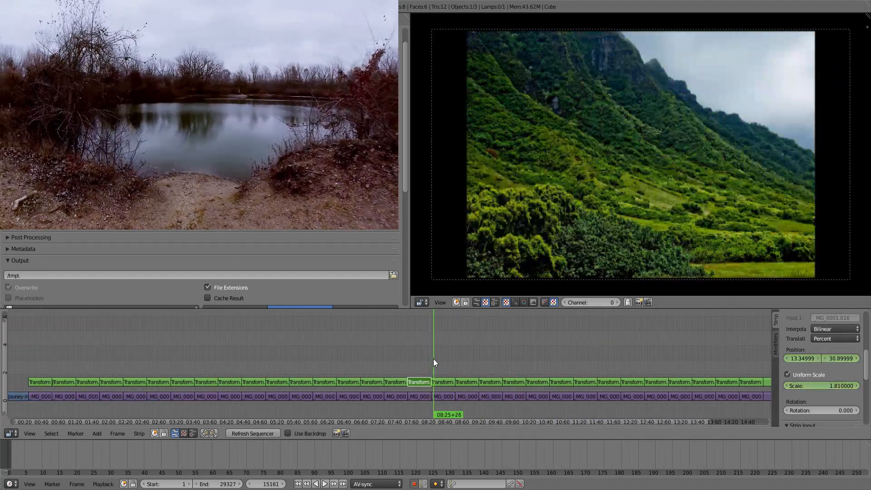
right_click(440, 381)
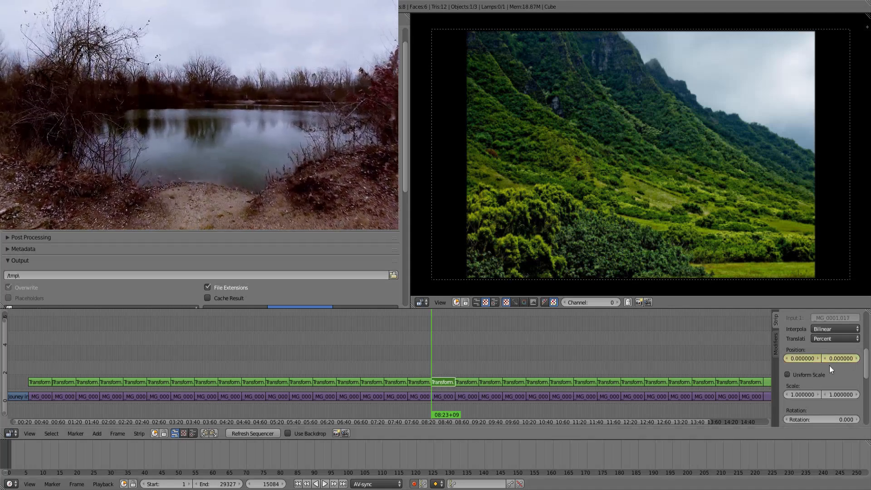
left_click(812, 374)
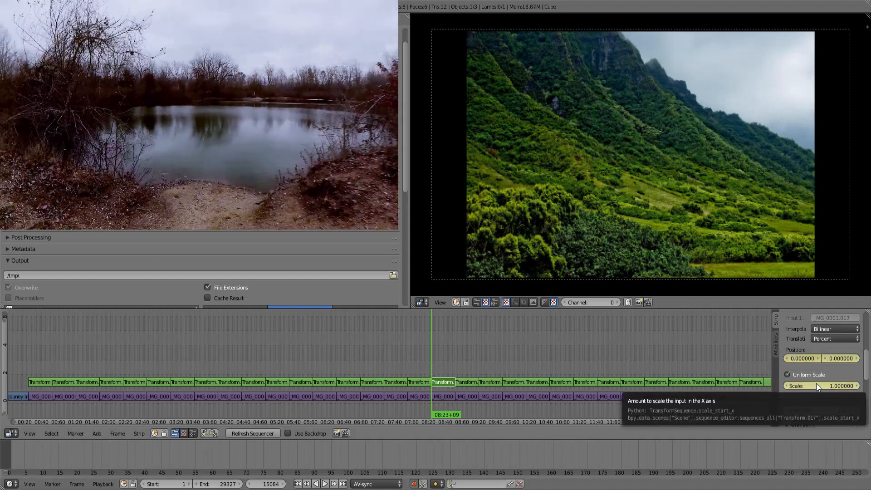
left_click_drag(815, 385, 830, 386)
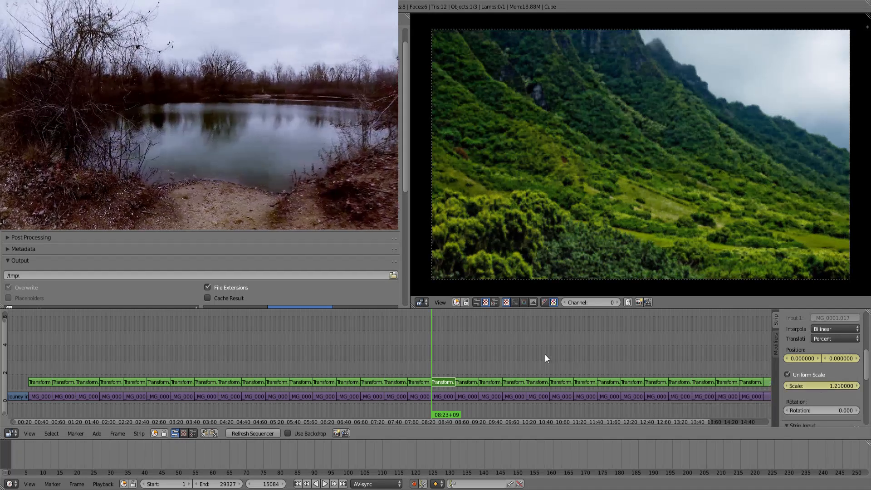
At frame 15923, keyframe the eighteenth Transform strip's scale at 1.69 and position at X -17.52, Y -0.6, and preview the move
key("Page_Up")
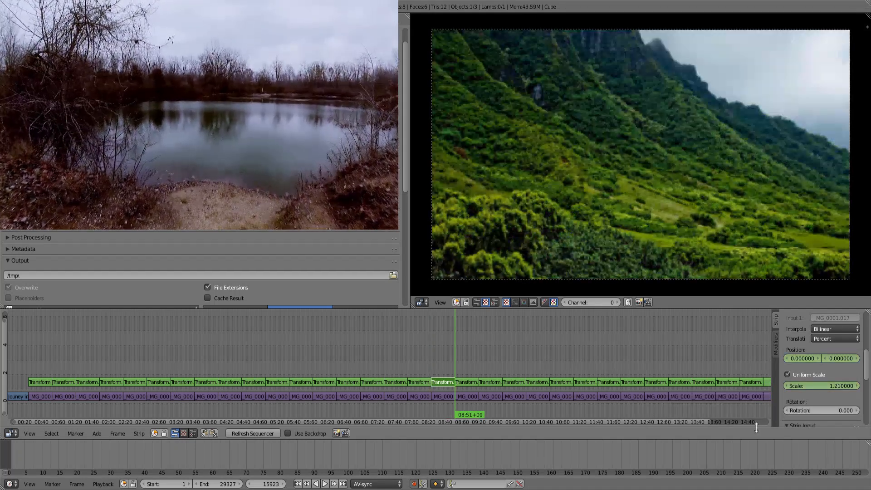
left_click_drag(825, 385, 858, 385)
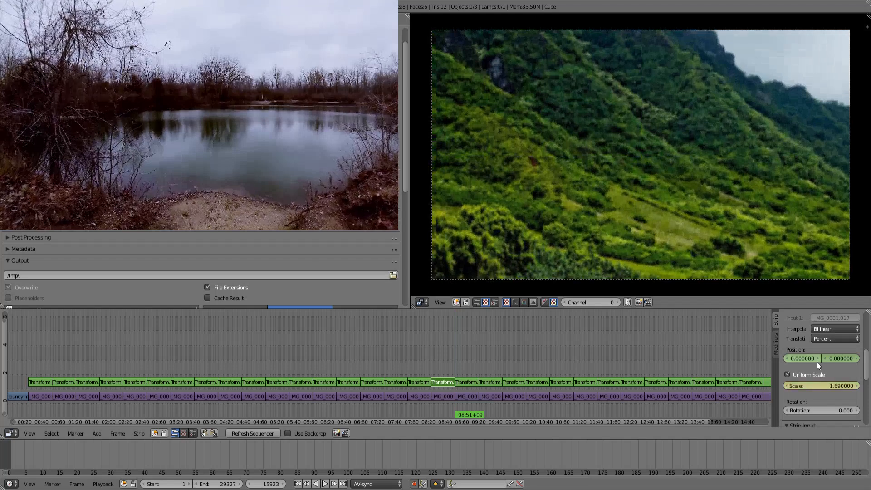
left_click_drag(802, 358, 775, 358)
left_click_drag(844, 360, 799, 359)
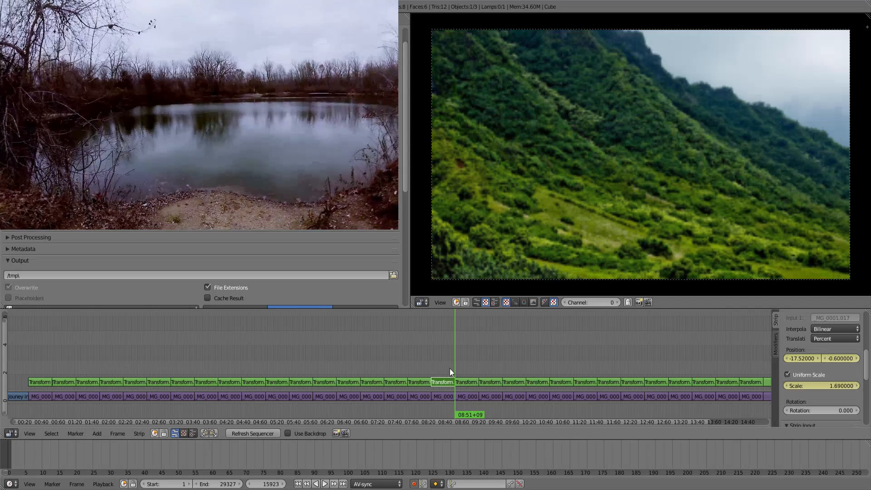
left_click(431, 356)
key("alt+a")
left_click_drag(431, 356, 466, 363)
key("alt+a")
At frame 15924, keyframe the nineteenth Transform strip with Uniform Scale enabled, scale 2.02 and position X -31.29, Y -22.83
right_click(466, 382)
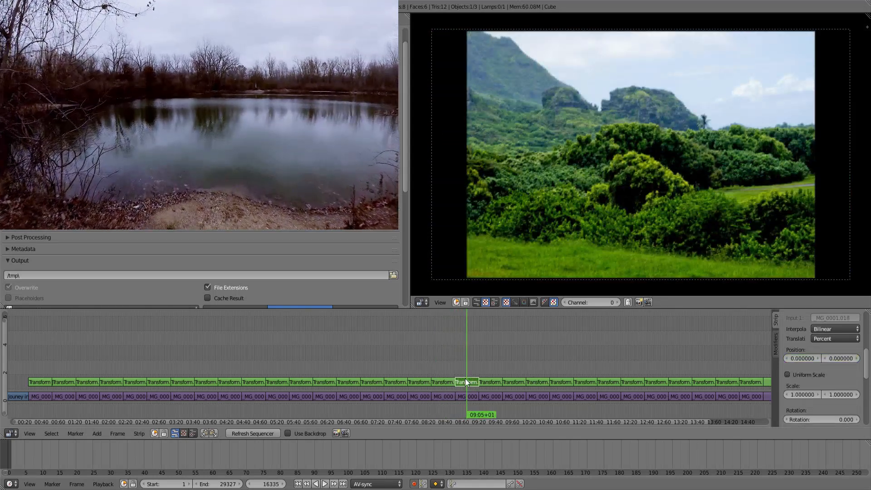
key("Page_Down")
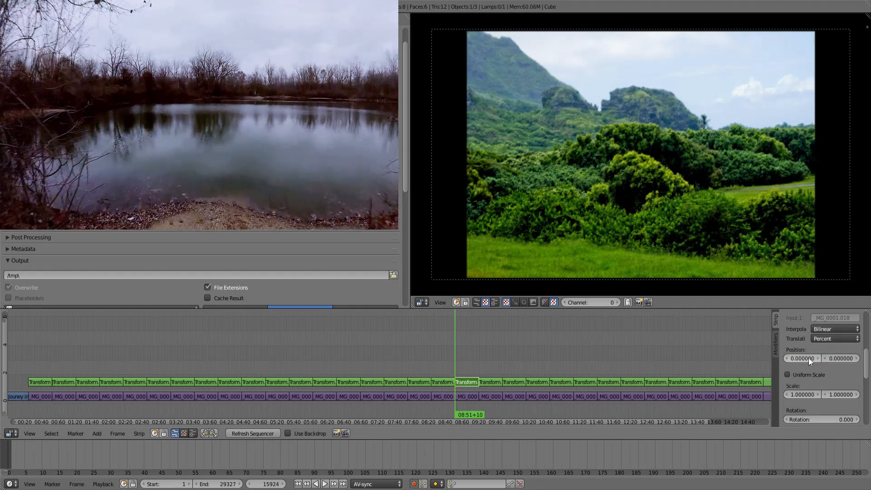
left_click(811, 375)
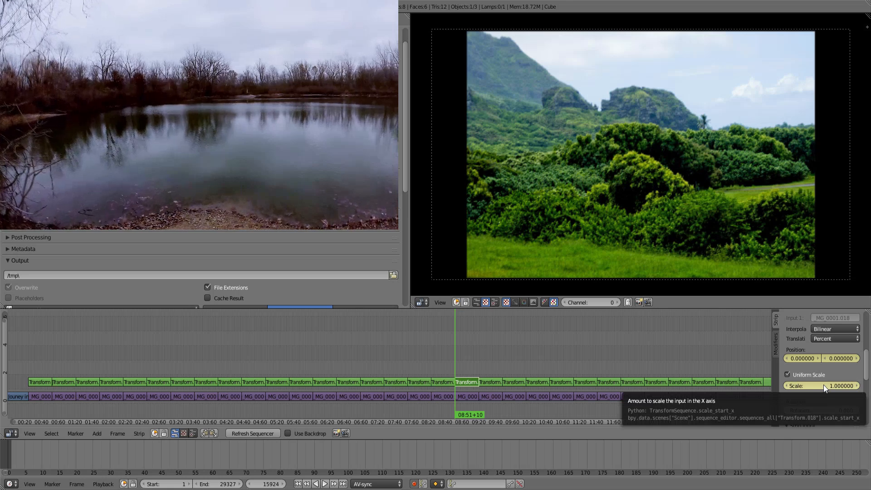
left_click_drag(823, 385, 850, 388)
left_click_drag(803, 358, 760, 358)
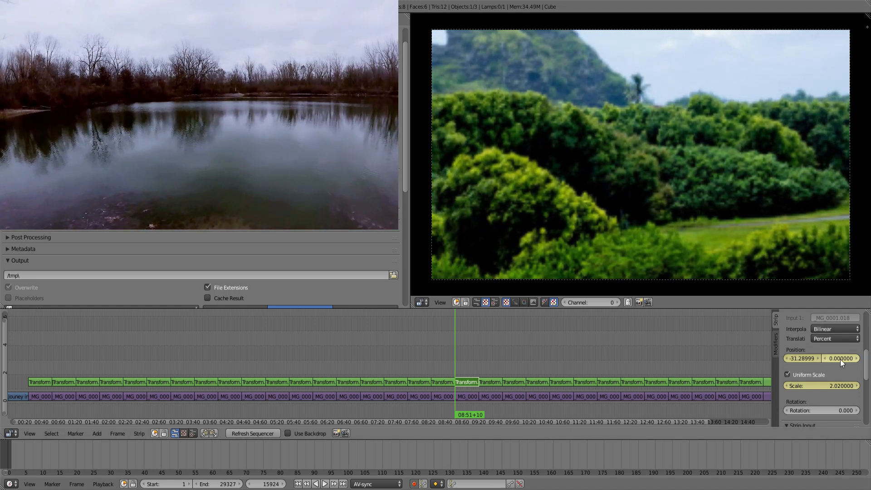
mouse_move(841, 358)
left_mouse_down()
mouse_move(814, 359)
mouse_move(840, 359)
left_mouse_up()
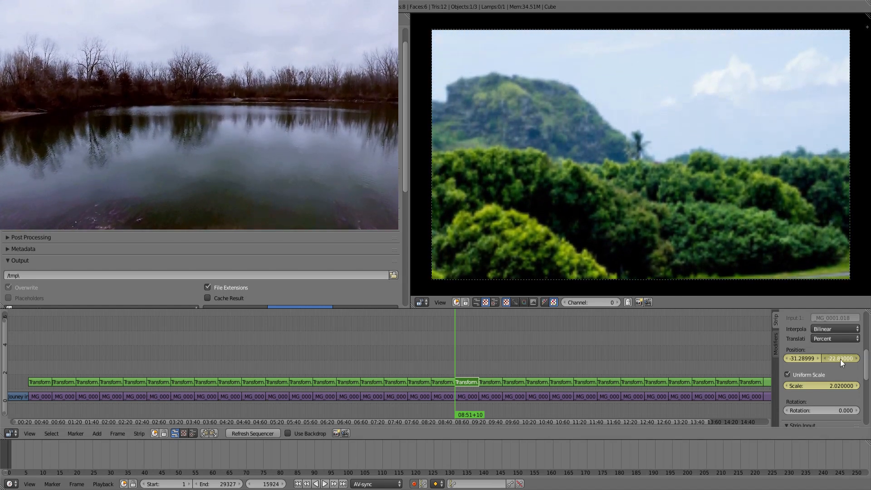
At frame 16763, keyframe the nineteenth Transform strip's position at X 25.17, Y -31.11, and preview the move
key("Page_Up")
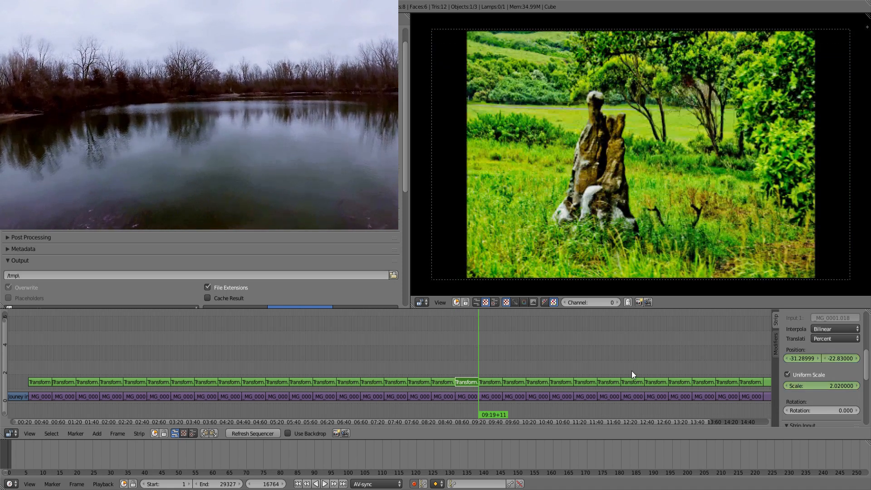
key("Left")
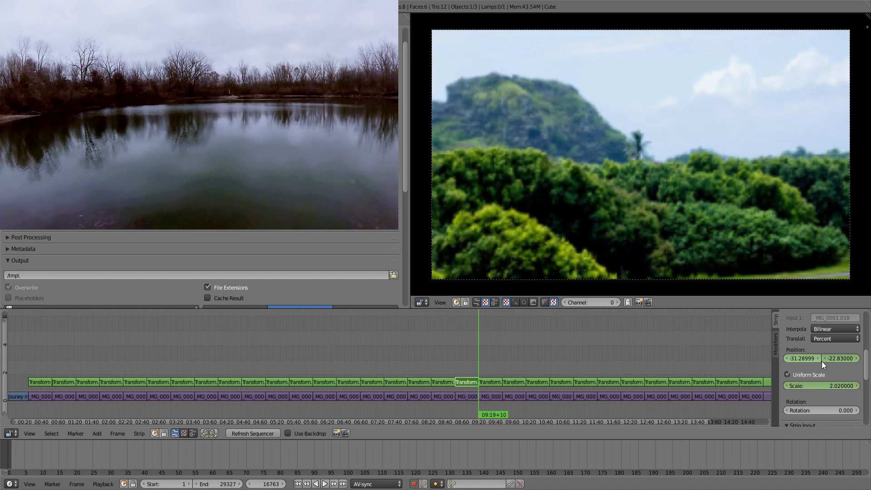
left_click_drag(821, 359, 839, 356)
left_click_drag(464, 366, 483, 368)
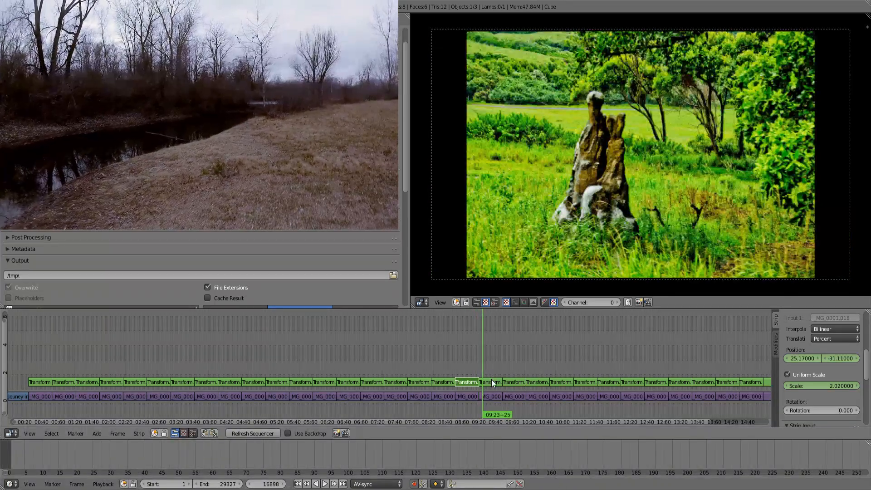
At frame 16764, keyframe the twentieth Transform strip with Uniform Scale enabled, scale 1.42 and position X 7.86, Y -12.9
left_click(492, 382)
key("Page_Down")
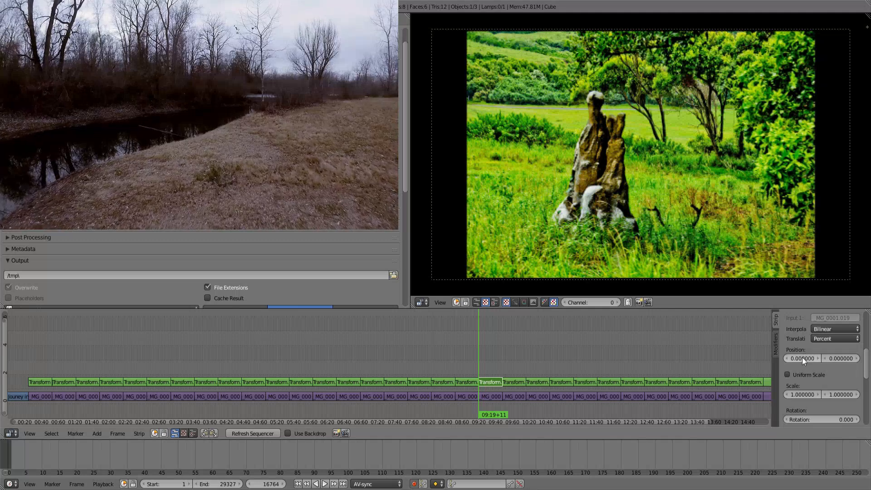
left_click(809, 373)
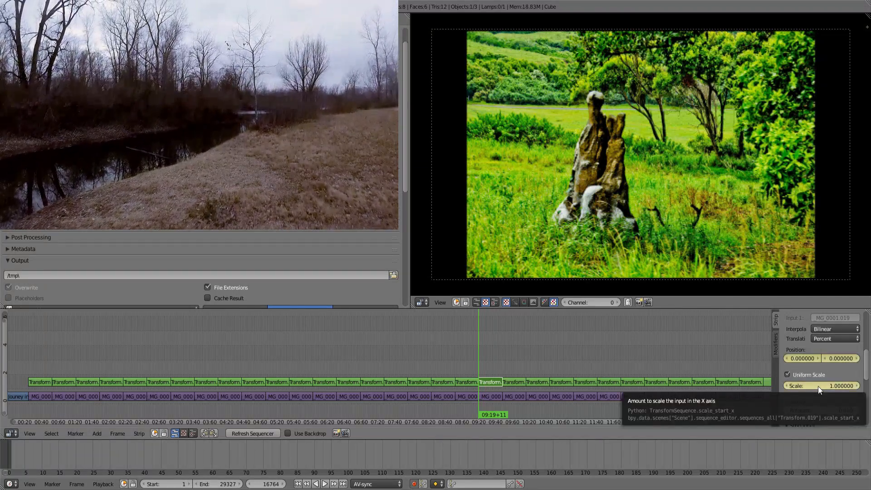
left_click_drag(818, 386, 855, 385)
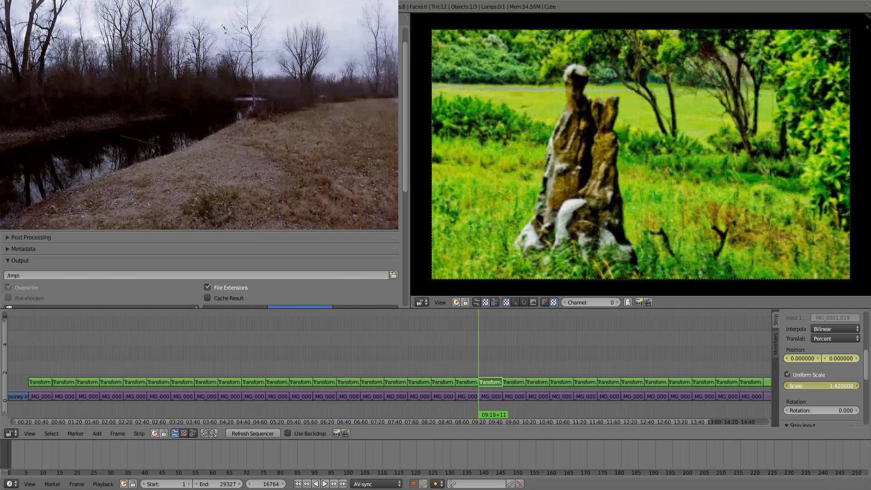
left_click_drag(801, 355, 780, 355)
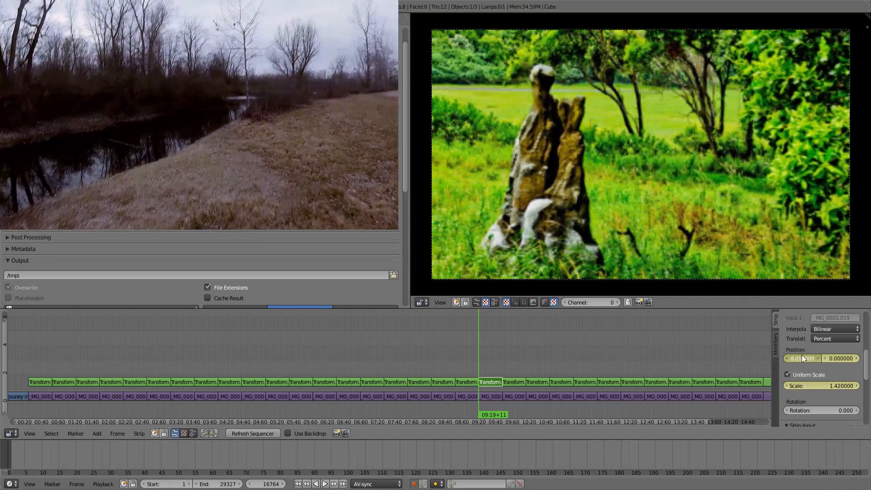
left_click_drag(840, 359, 812, 355)
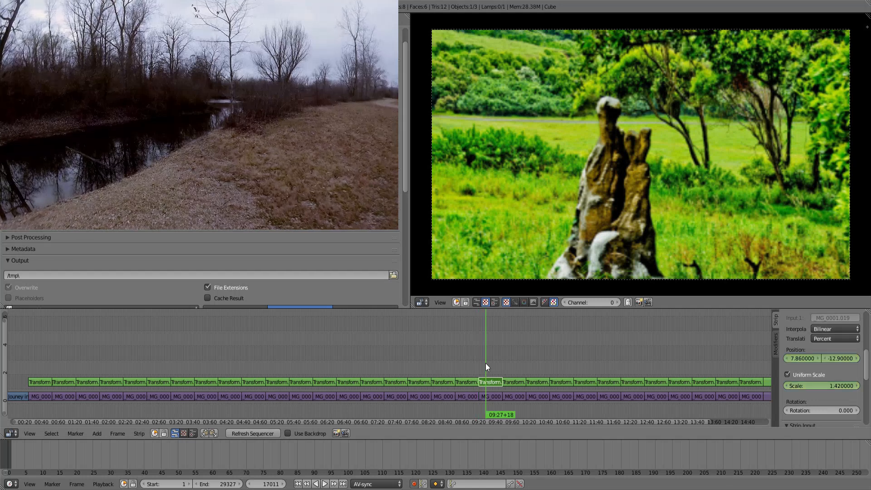
At frame 17603, keyframe the twentieth Transform strip's position at X -6.9, Y 3.15, and preview the move
key("Page_Up")
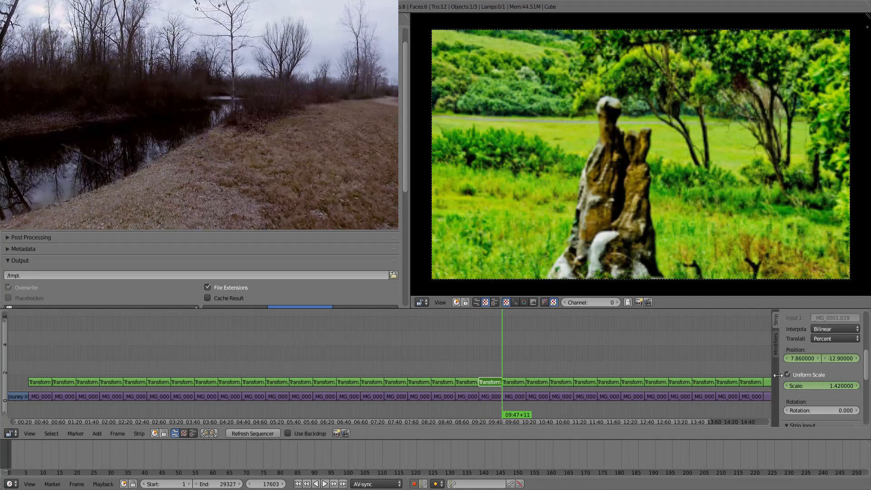
mouse_move(836, 355)
left_mouse_down()
mouse_move(774, 358)
mouse_move(841, 358)
left_mouse_up()
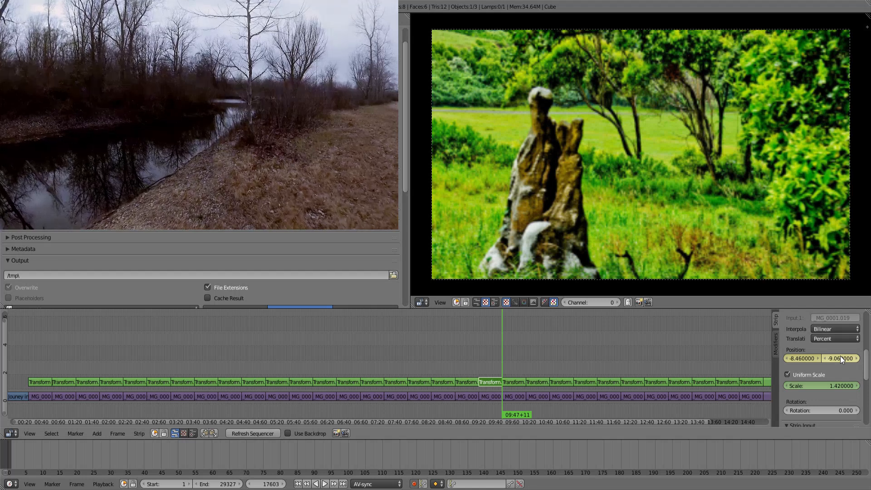
mouse_move(838, 356)
left_mouse_down()
mouse_move(852, 358)
mouse_move(817, 358)
mouse_move(837, 358)
mouse_move(828, 357)
left_mouse_up()
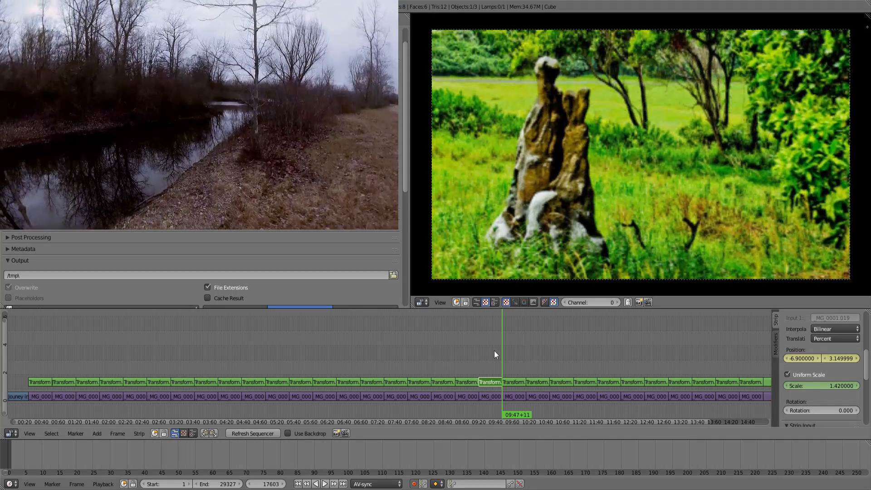
key("alt+a")
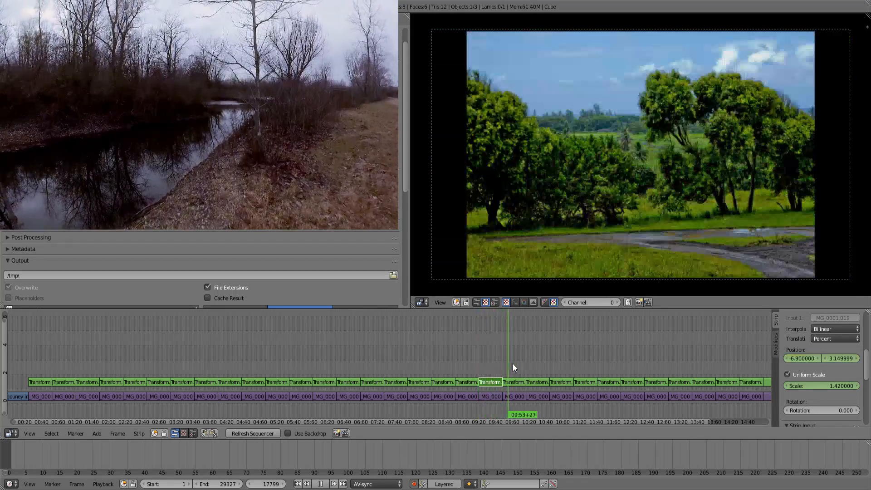
left_click(514, 363)
key("alt+a")
At frame 17604, keyframe the twenty-first Transform strip with Uniform Scale enabled, scale 1.21 and position 0, 0
right_click(513, 379)
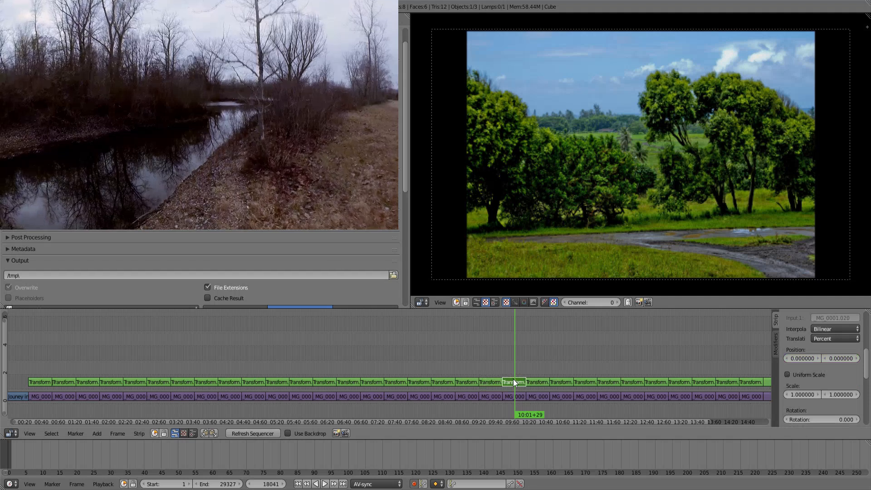
key("Page_Down")
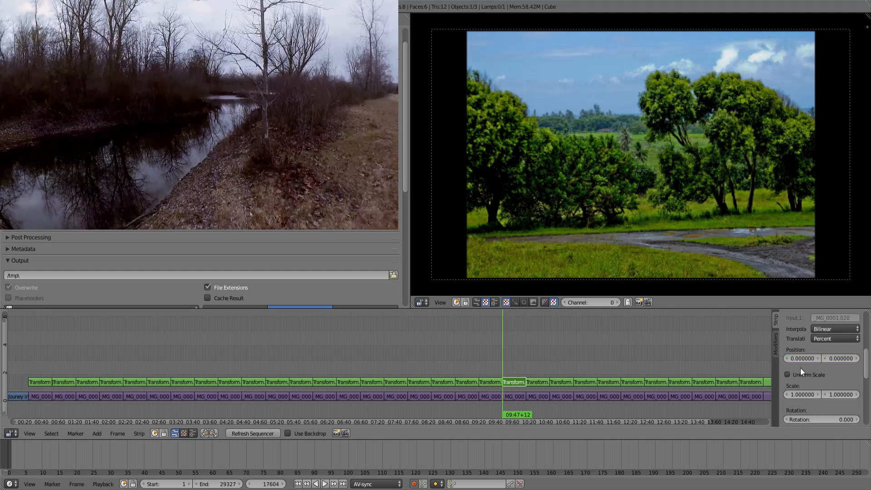
left_click(812, 374)
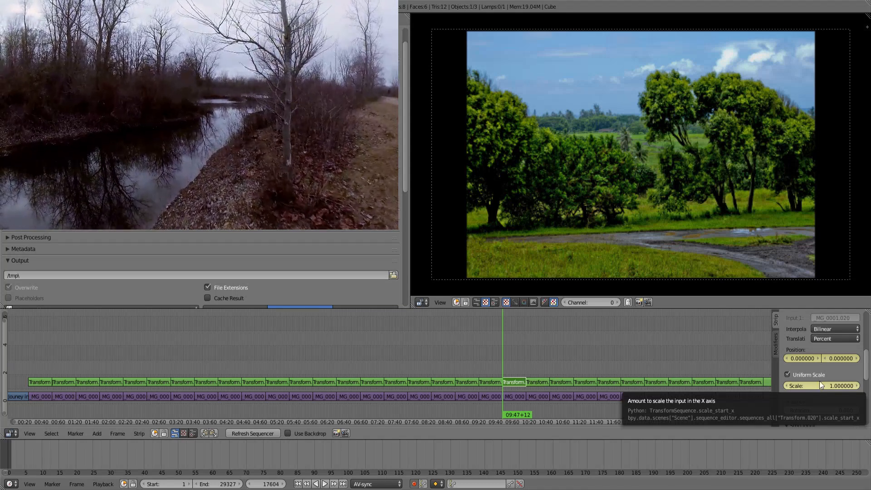
left_click_drag(819, 381, 820, 381)
left_click(819, 385)
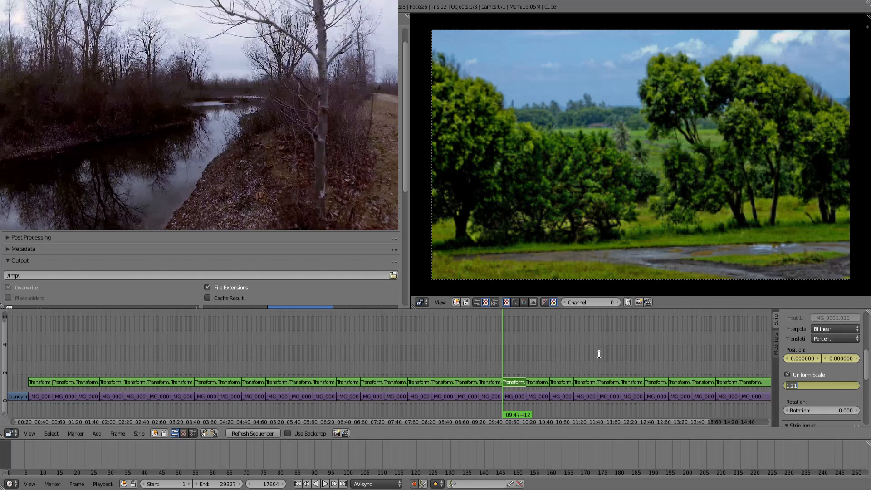
key("Return")
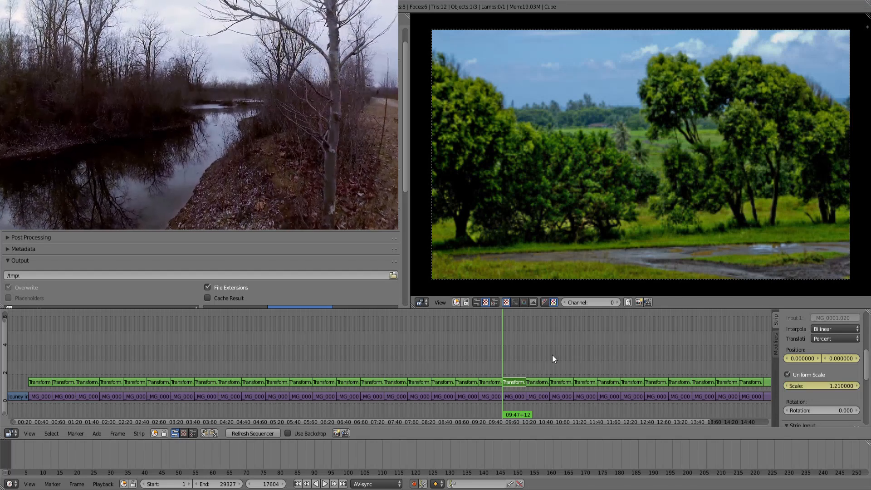
At frame 18443, keyframe the twenty-first Transform strip's scale at 1.93 and position at X -22.29, Y -12.15
key("Page_Up")
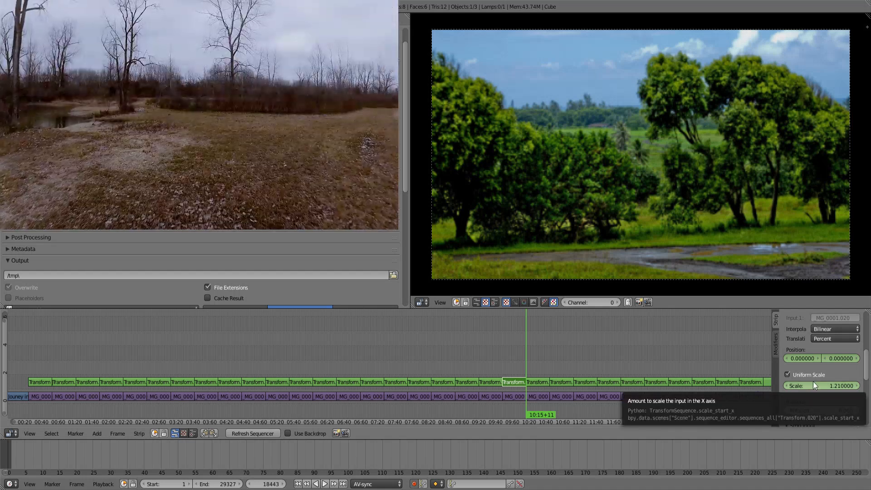
left_click_drag(812, 383, 860, 384)
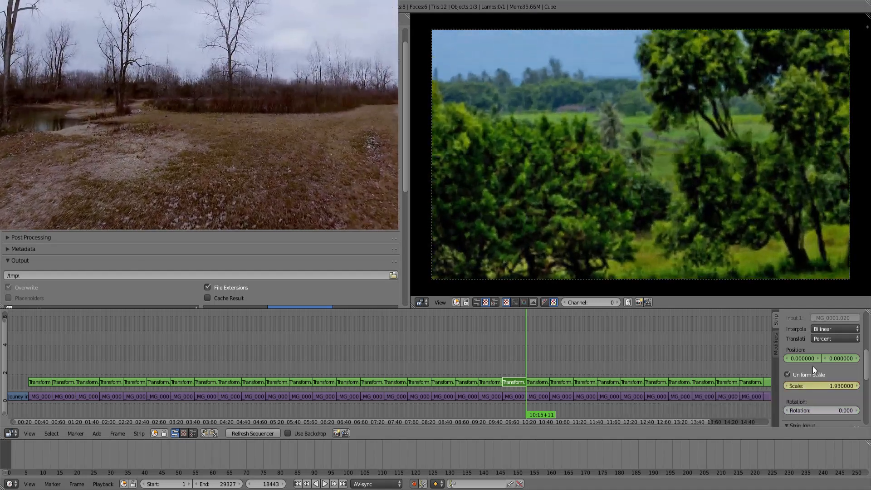
left_click_drag(803, 358, 466, 358)
left_click_drag(841, 358, 658, 358)
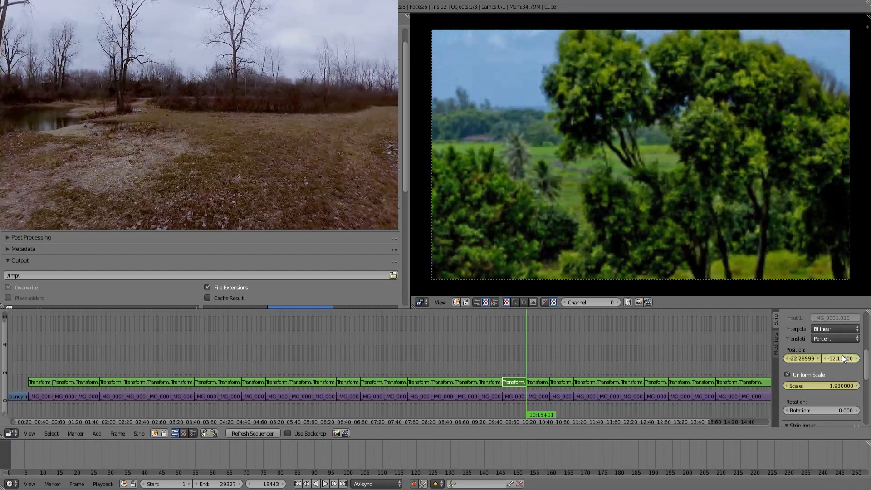
Back at frame 17604, rekey the twenty-first Transform strip's scale at 1.51 and position at X 3.99, Y 1.89, and preview the move
key("Down")
key("Down")
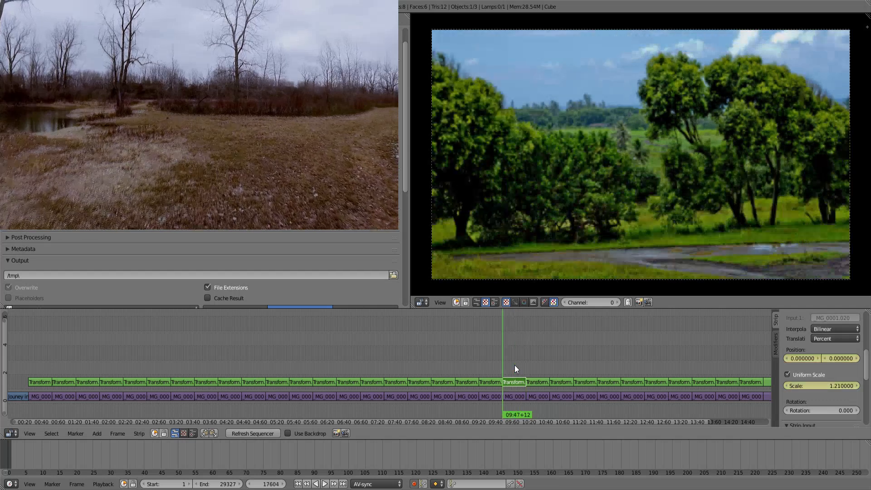
left_click_drag(821, 386, 826, 358)
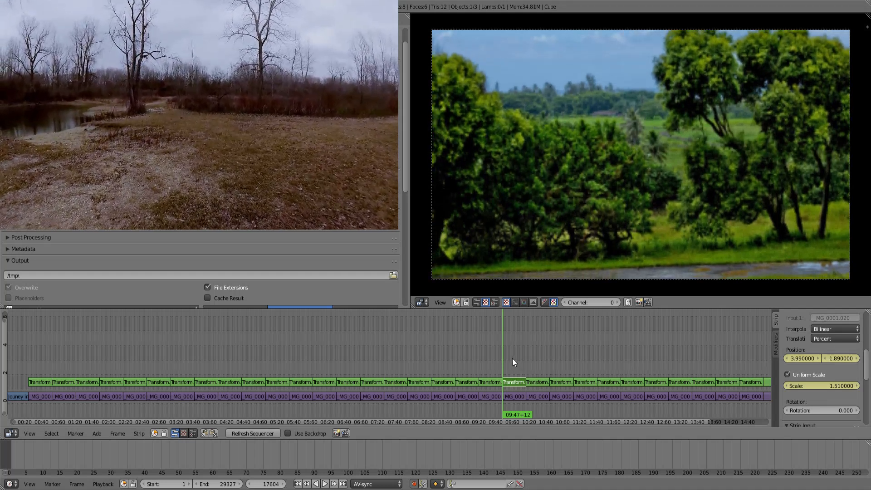
key("alt+a")
key("alt+a")
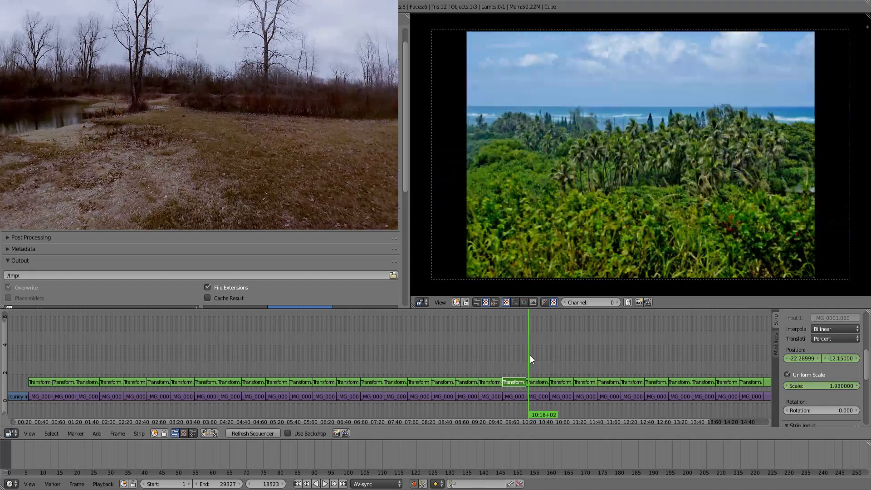
Save over the existing project file and, at frame 18444, keyframe the twenty-second Transform strip with Uniform Scale enabled, scale 1.21 and position 0, 0
right_click(535, 381)
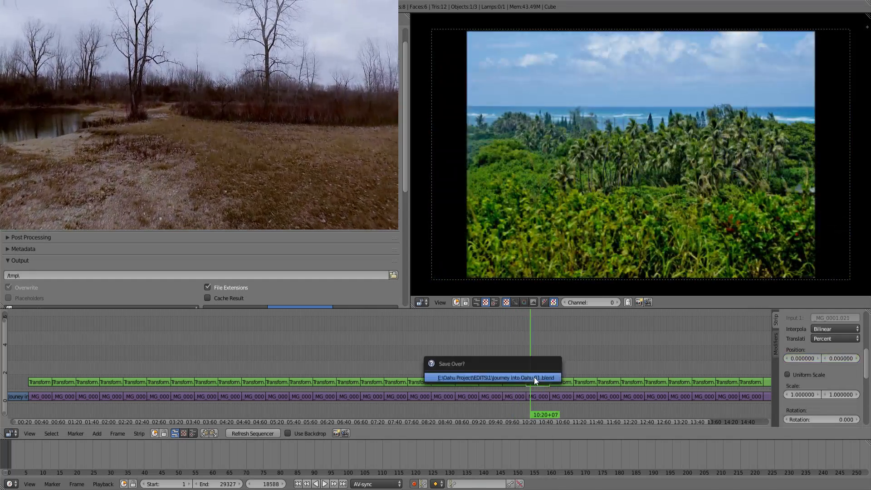
left_click(535, 356)
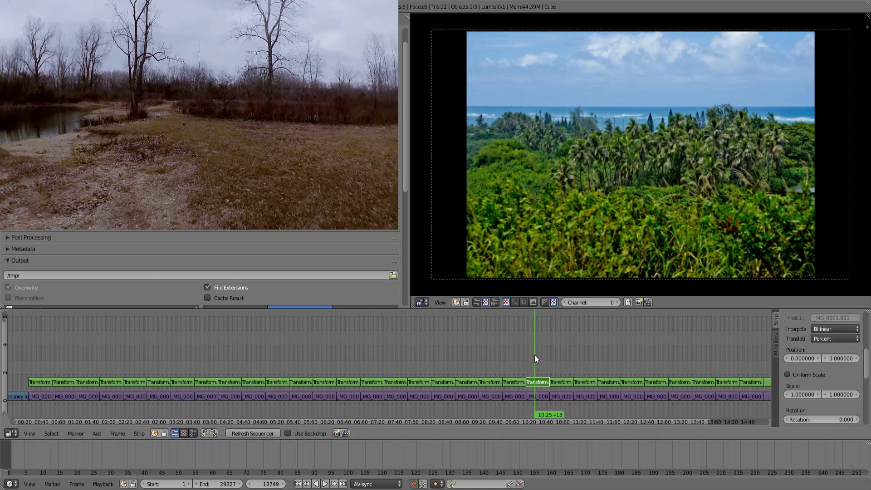
key("Page_Down")
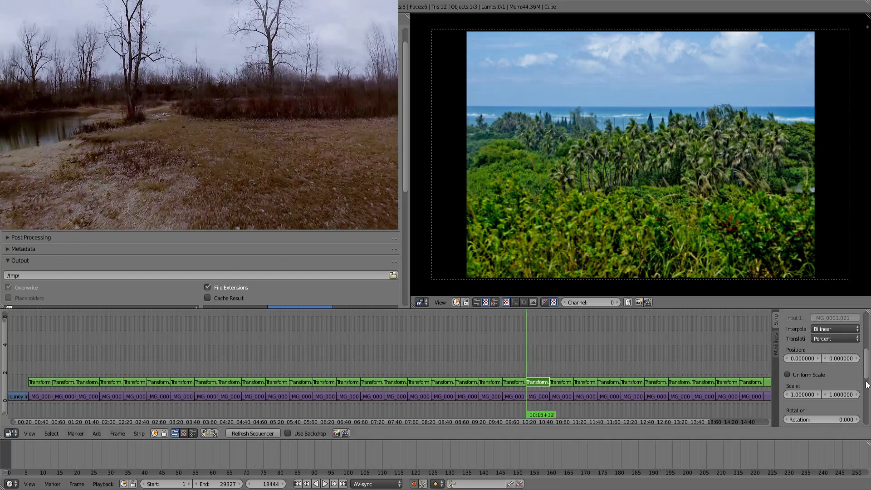
left_click(800, 375)
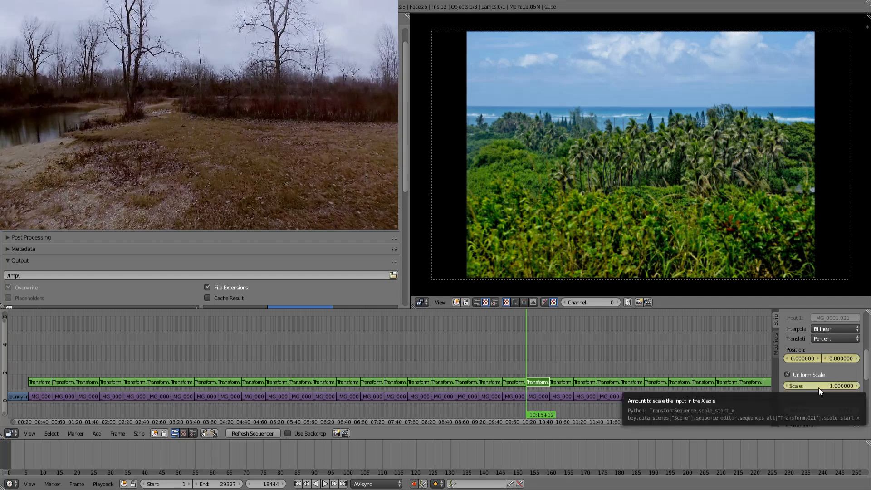
type("1.210000")
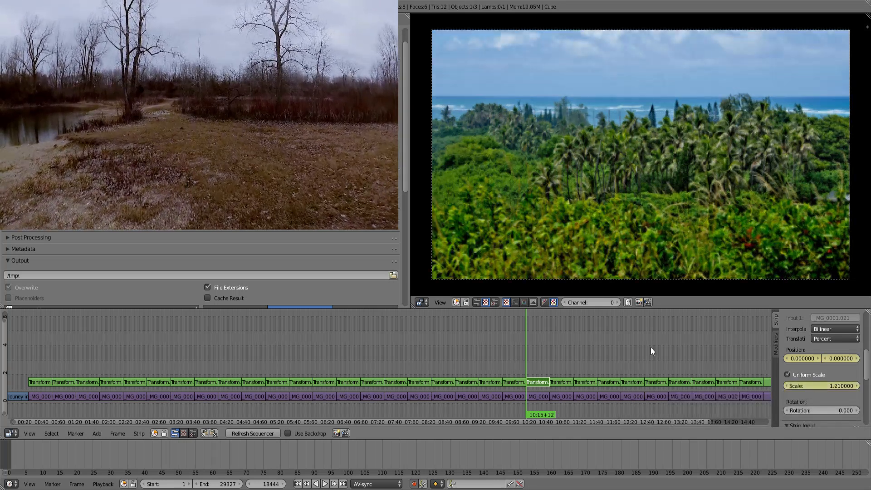
At frame 19283, keyframe the twenty-second Transform strip's scale at 1.69 and position at X -18.03, Y -6.36, and preview the move
key("Page_Up")
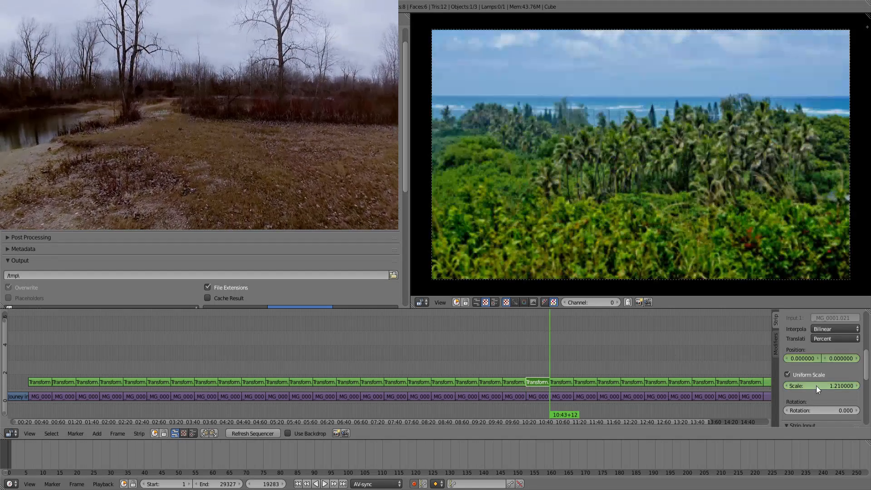
left_click_drag(818, 388, 843, 360)
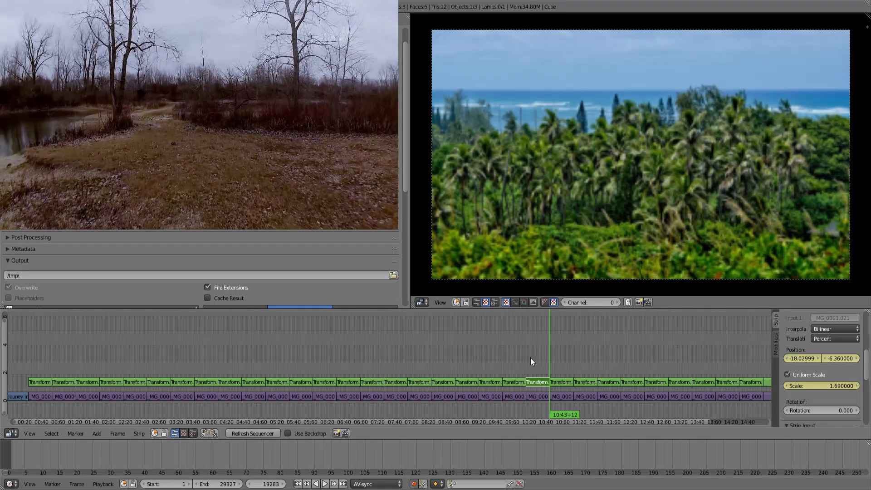
left_click_drag(526, 357, 548, 352)
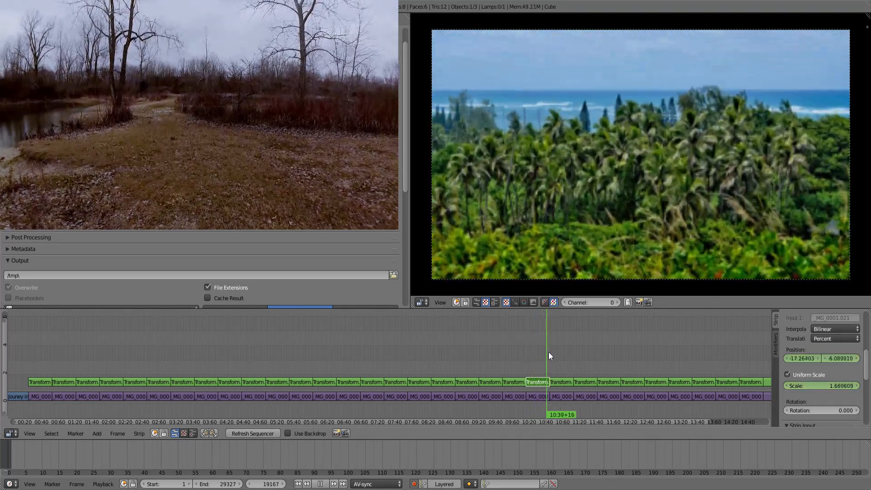
key("Escape")
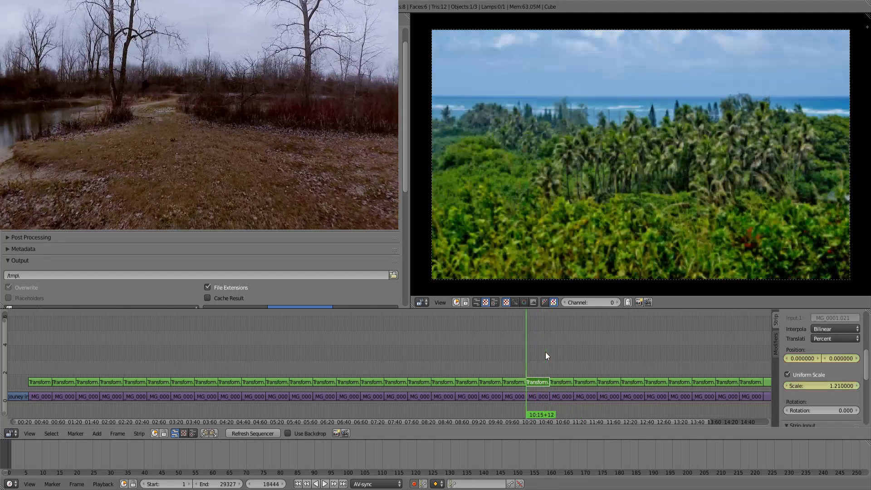
Back at frame 18444, rekey the twenty-second Transform strip's scale at 1.6 and position at X 14.73, Y 2.52, and preview the move
left_click_drag(804, 387, 830, 387)
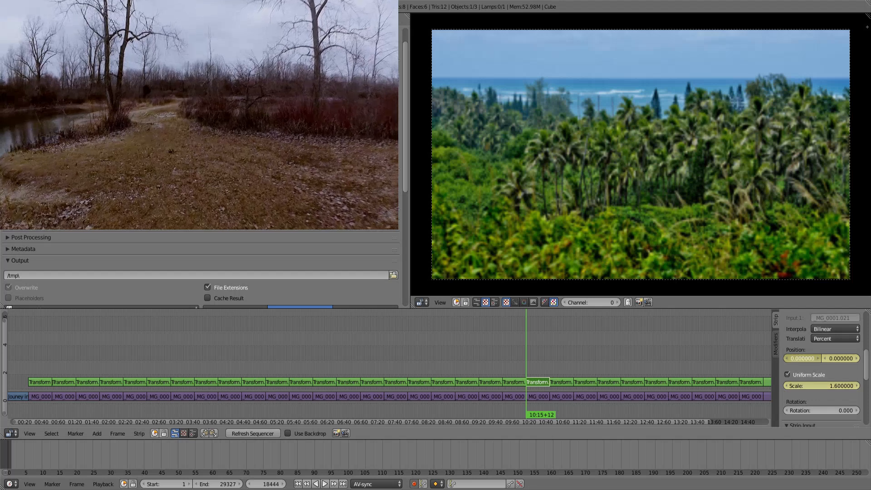
left_click_drag(802, 358, 846, 358)
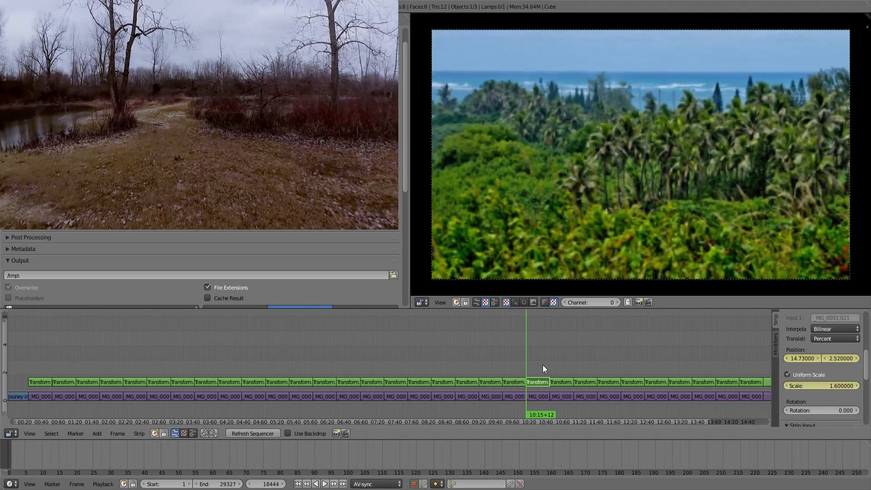
key("alt+a")
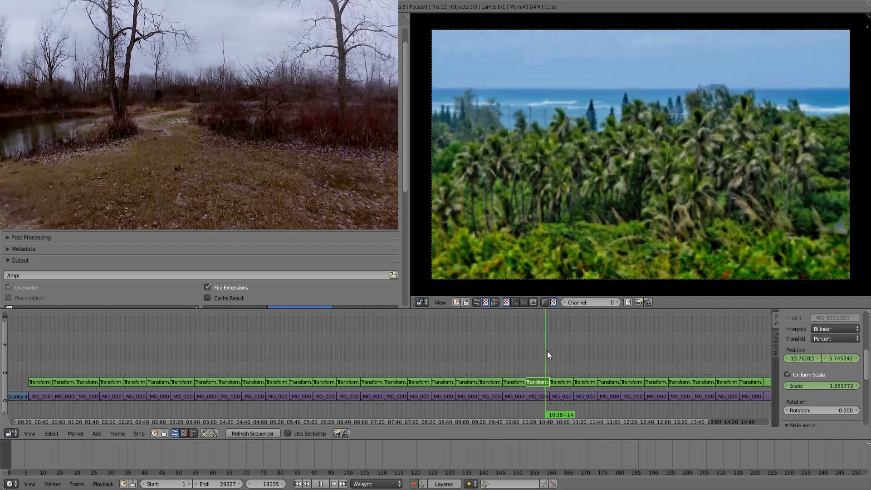
key("alt+a")
At frame 19284, keyframe the twenty-third Transform strip with Uniform Scale enabled, scale 1.21 and position 0, 0
left_click(562, 382)
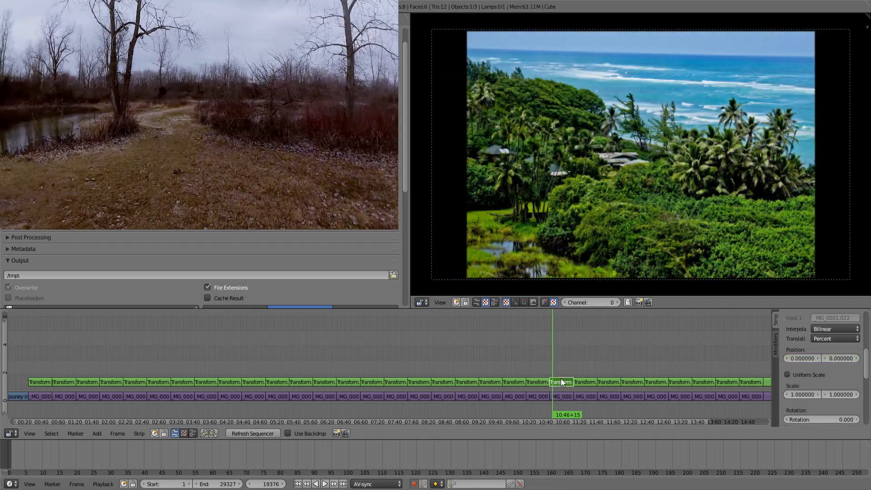
key("Page_Down")
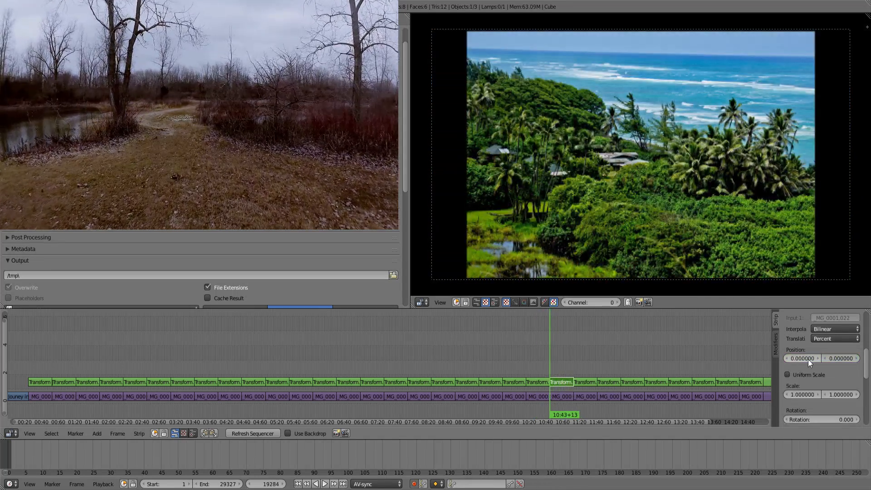
key("i")
left_click(819, 373)
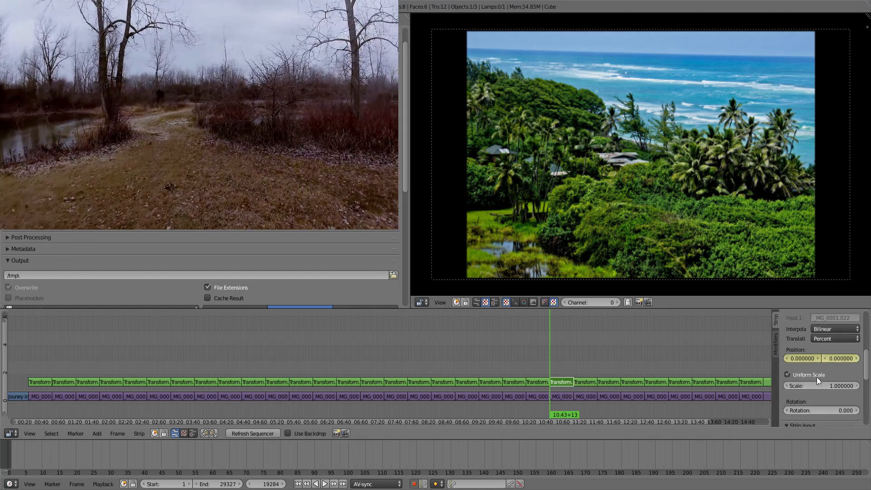
key("i")
type("1.210000")
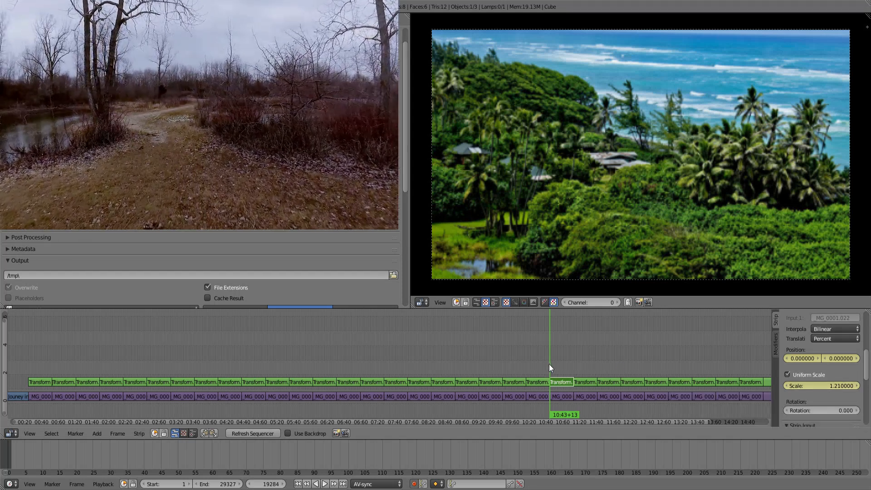
Scrub through the twenty-third Transform strip, then at frame 19284 rekey its scale at 1.93 and position at X 25.95, Y -38.82
left_click_drag(552, 364, 564, 361)
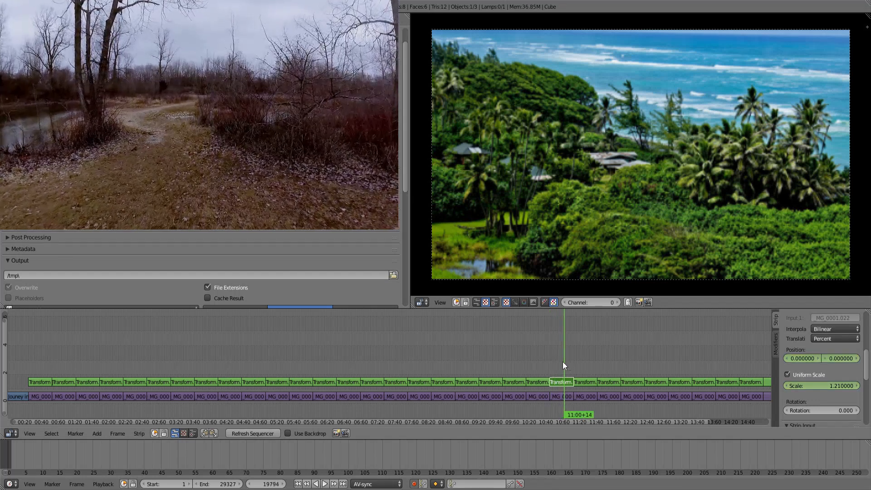
left_click(559, 361)
key("Page_Down")
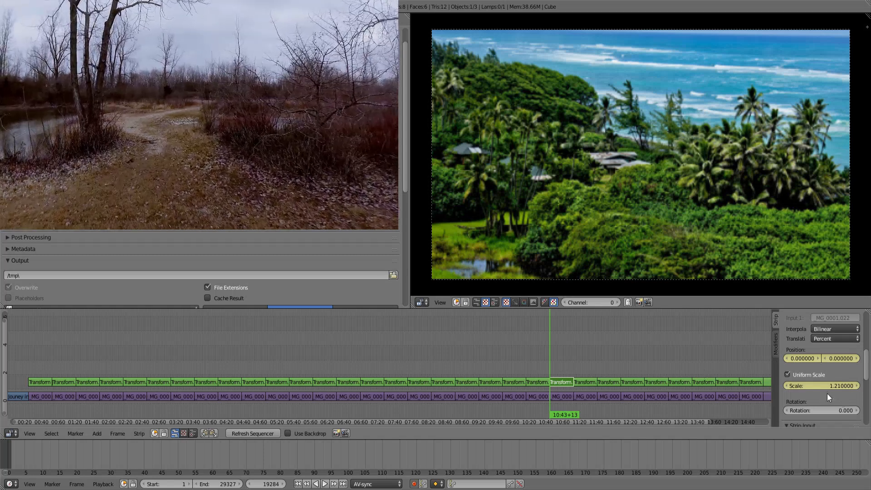
left_click_drag(826, 386, 844, 385)
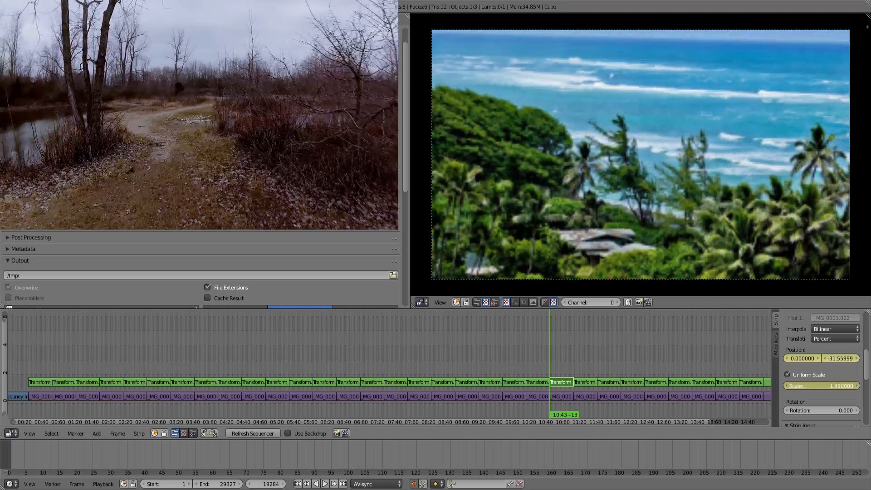
left_click_drag(802, 358, 835, 357)
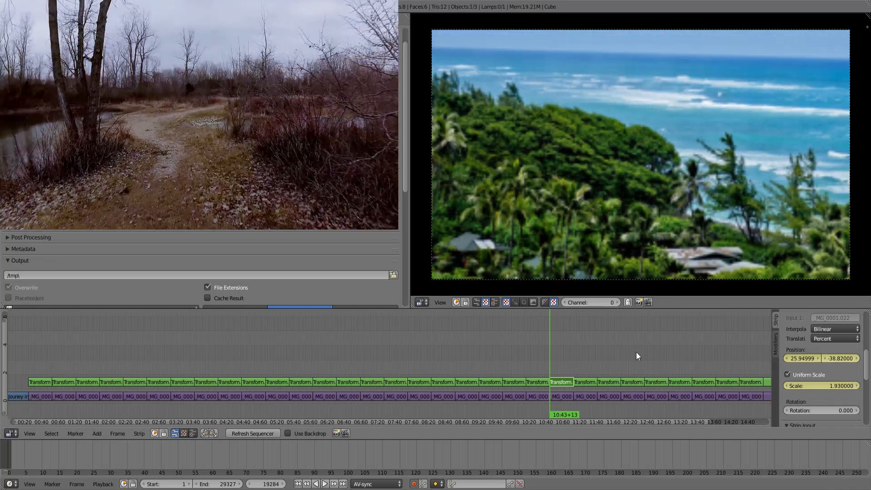
At frame 20123, keyframe the twenty-third Transform strip's scale at 2.2 and position at X -25.32, Y -17.76, and preview the move
key("Page_Up")
key("Left")
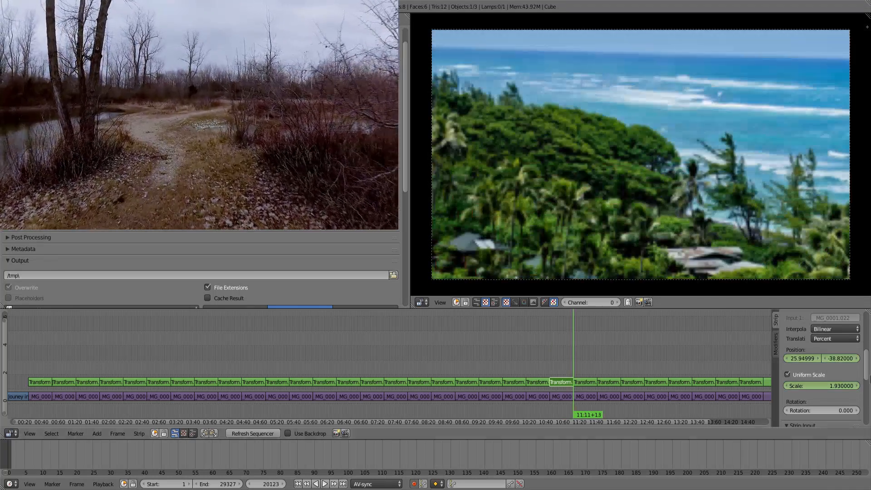
left_click_drag(843, 361, 775, 358)
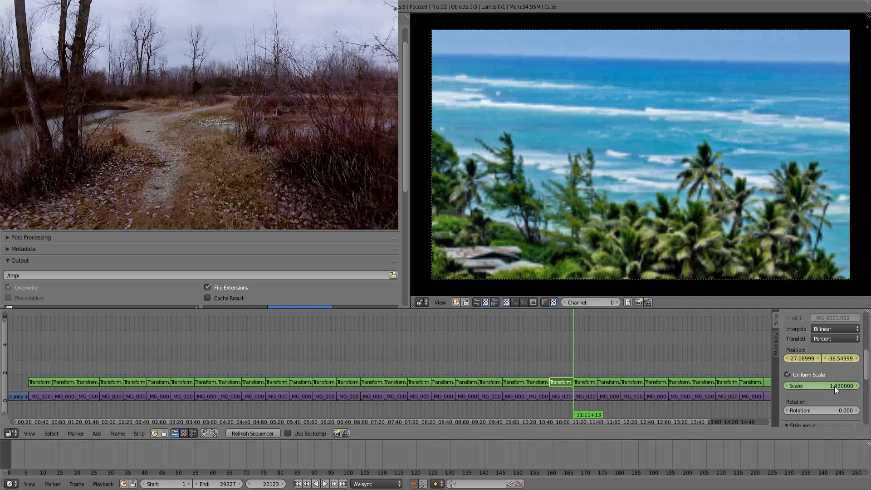
left_click_drag(837, 386, 859, 358)
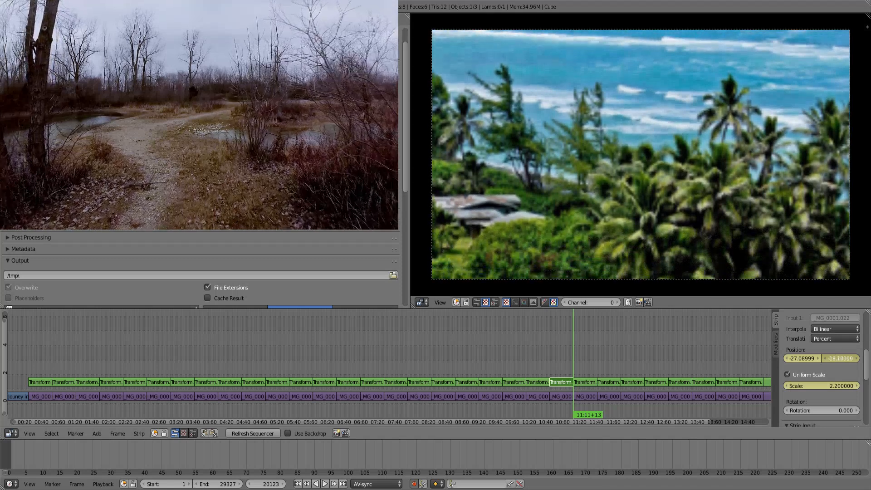
left_click_drag(800, 358, 800, 362)
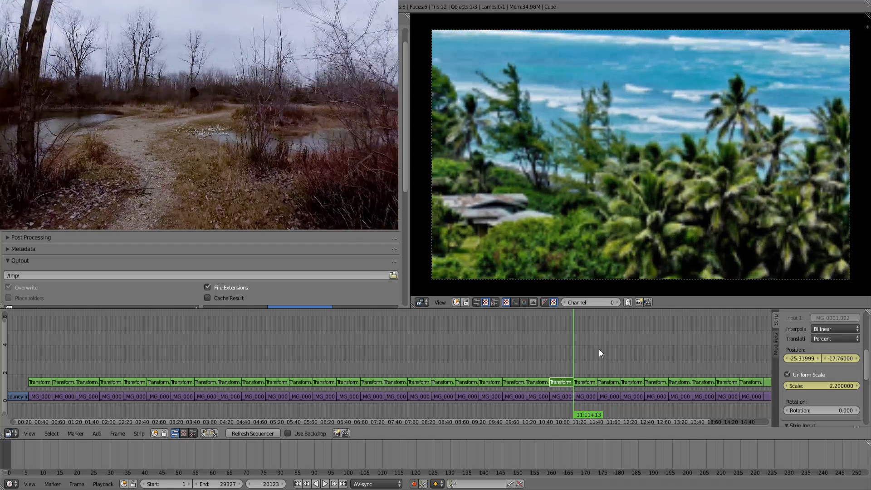
key("alt+a")
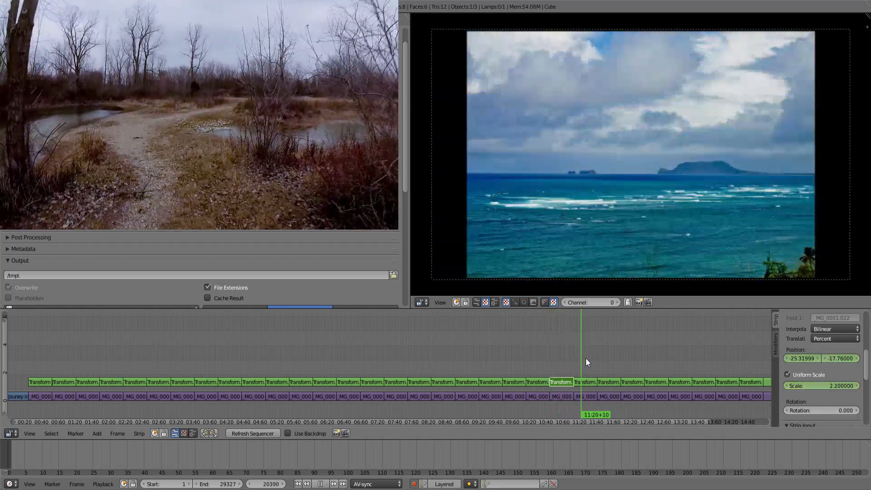
key("alt+a")
mouse_move(570, 358)
left_mouse_down()
mouse_move(548, 356)
mouse_move(557, 358)
left_mouse_up()
At frame 20124, keyframe the twenty-fourth Transform strip with Uniform Scale enabled, scale 1.63 and position X 15.78, Y -7.08
left_click(583, 361)
right_click(587, 380)
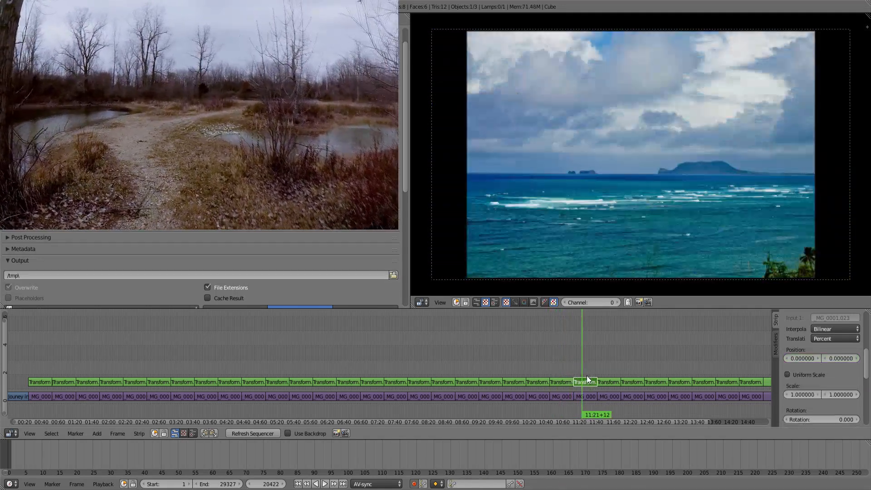
key("Page_Down")
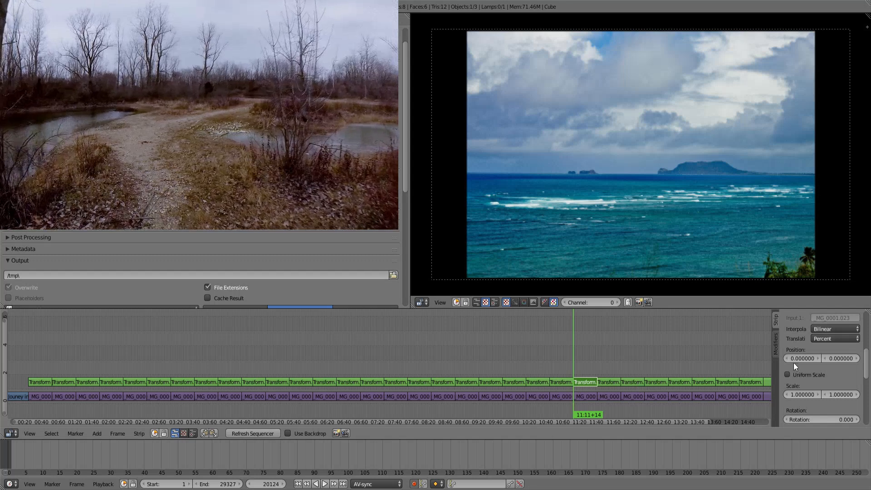
left_click(814, 374)
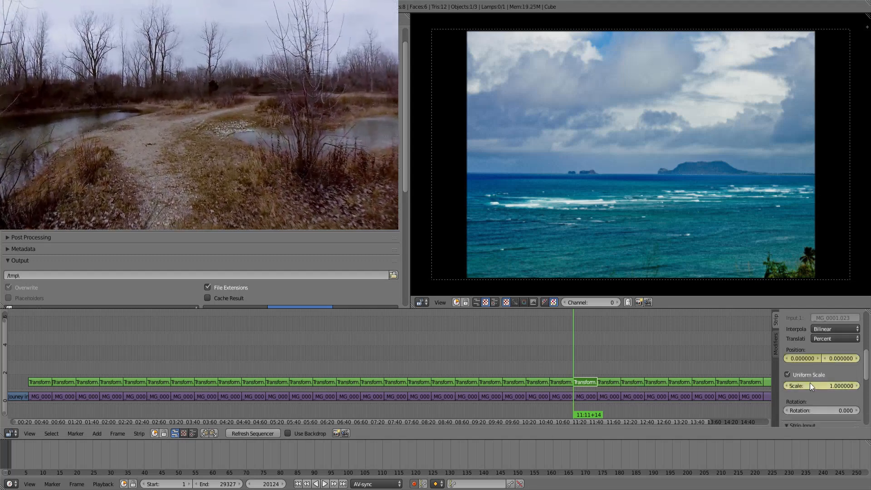
type("1.210000")
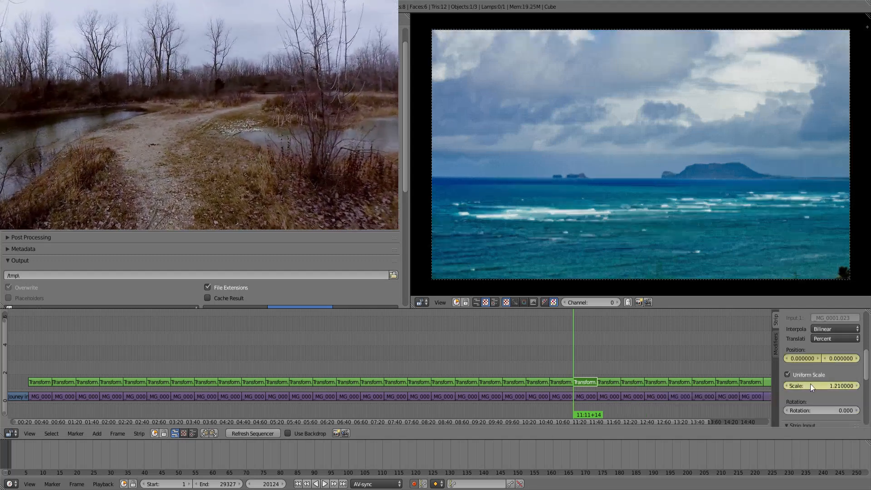
left_click_drag(813, 384, 816, 359)
At frame 20963, keyframe the twenty-fourth Transform strip's position at X -15.18, Y -4.8
key("Page_Up")
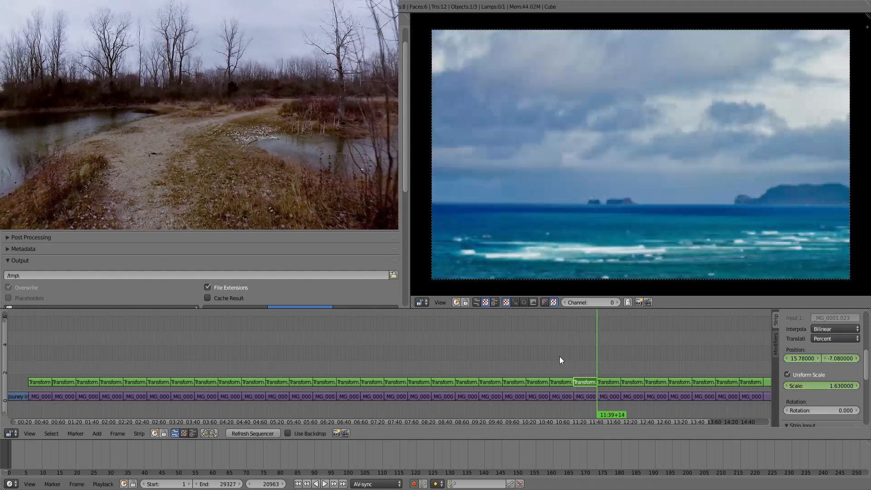
left_click_drag(840, 358, 780, 361)
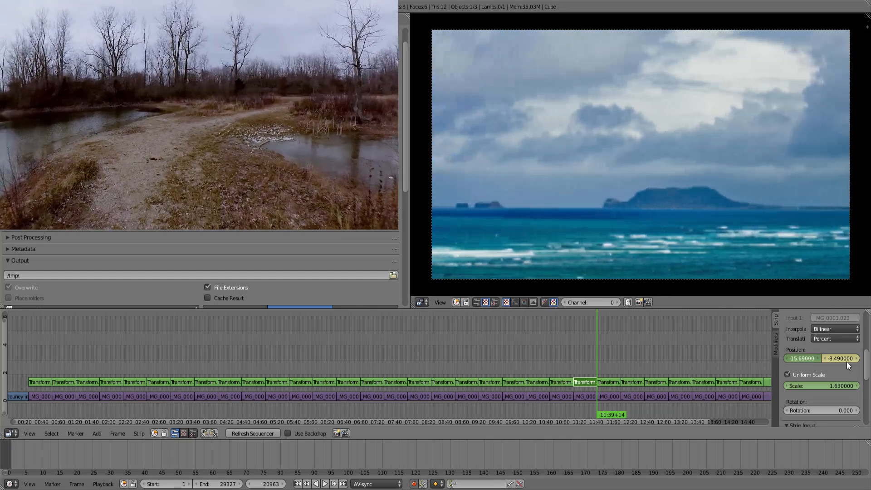
left_click_drag(840, 358, 802, 359)
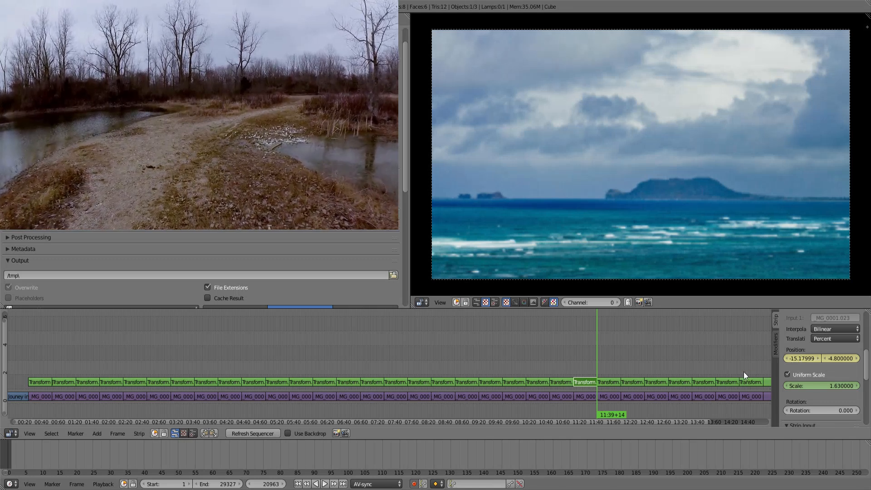
At frame 20963, enable Uniform Scale on the twenty-fifth Transform strip and keyframe its position at 0, 0 and scale at 1
right_click(611, 383)
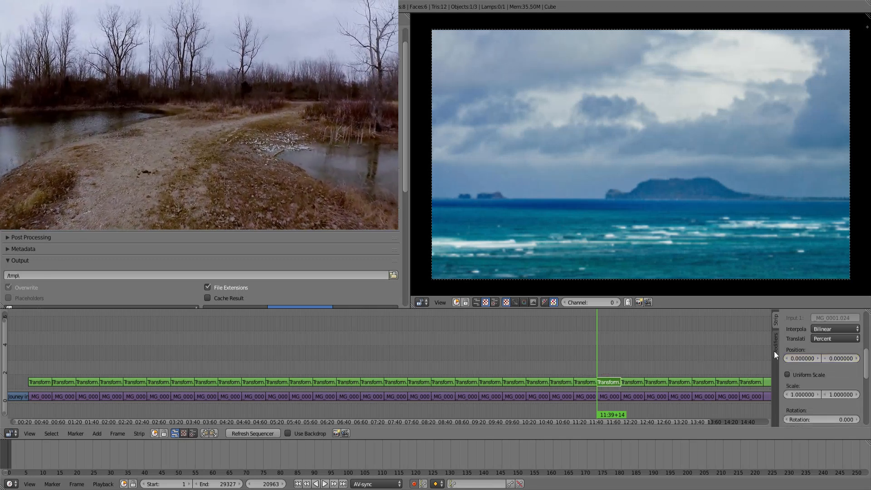
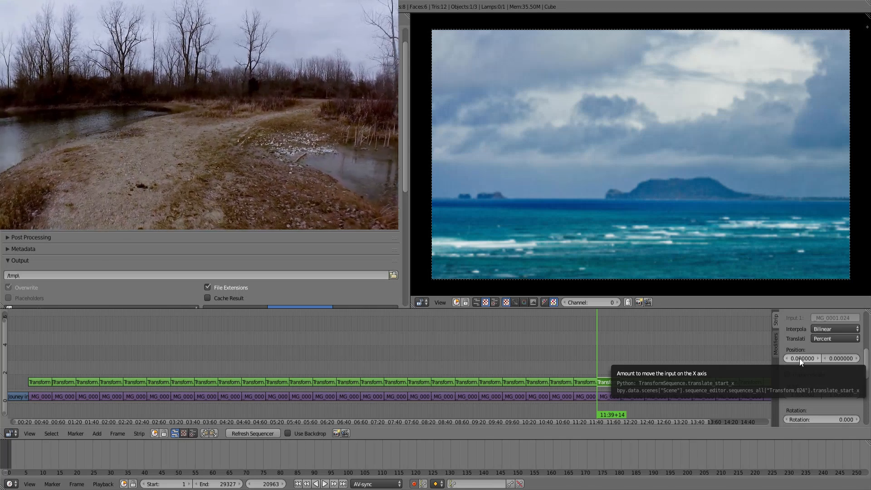
key("i")
left_click(812, 374)
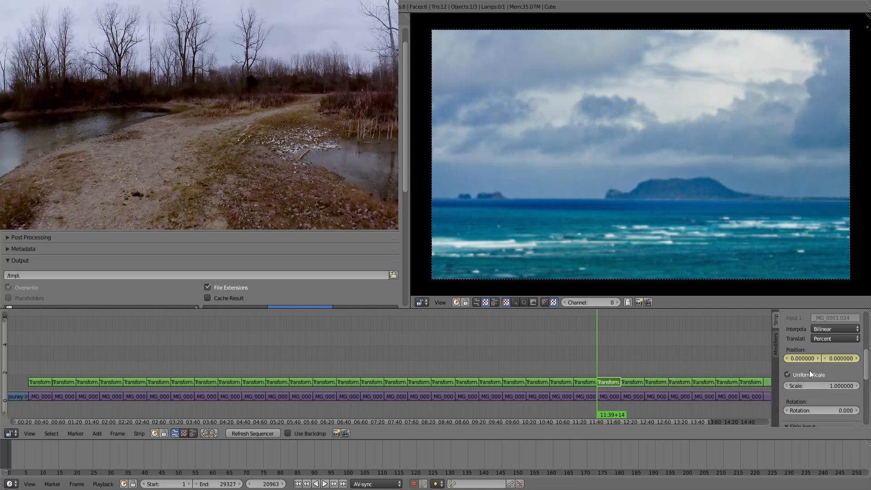
key("i")
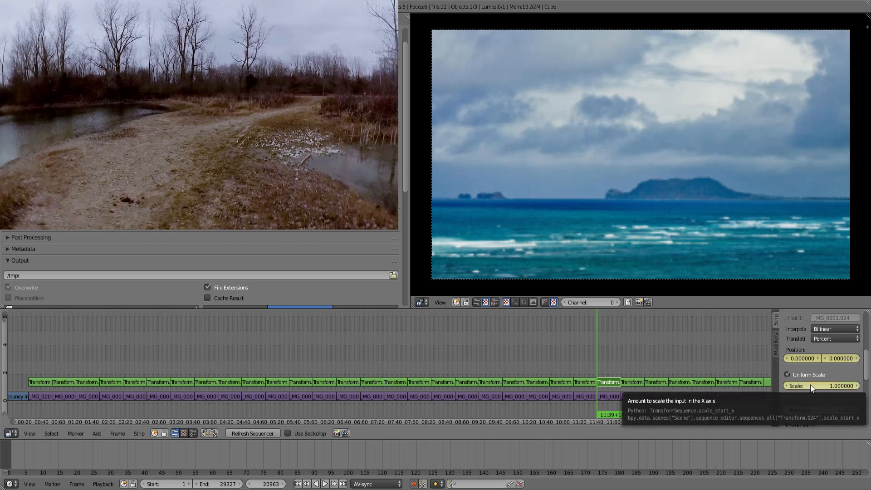
At the twenty-fifth Transform strip's first frame, 20964, keyframe its position at 0, 0 and its scale at 1.27
mouse_move(605, 363)
left_mouse_down()
mouse_move(583, 361)
mouse_move(600, 361)
left_mouse_up()
key("Page_Down")
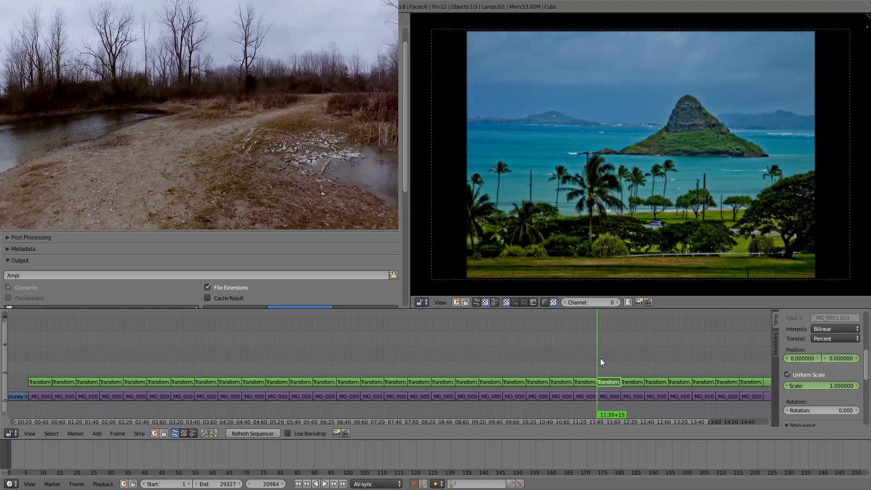
key("Page_Down")
key("Page_Up")
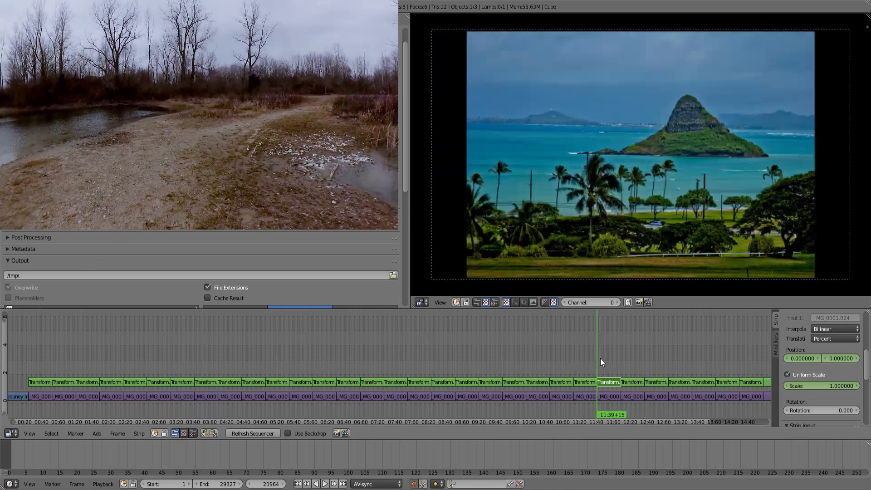
mouse_move(600, 358)
left_mouse_down()
mouse_move(583, 355)
mouse_move(601, 354)
left_mouse_up()
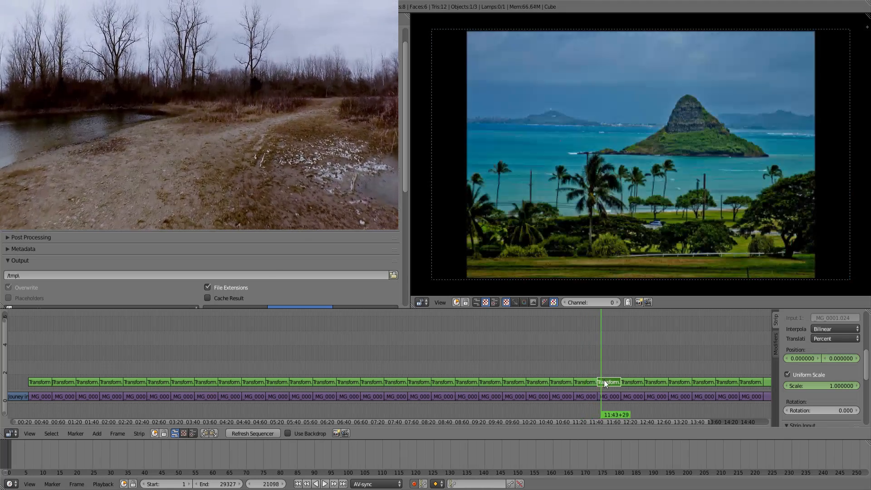
key("Page_Down")
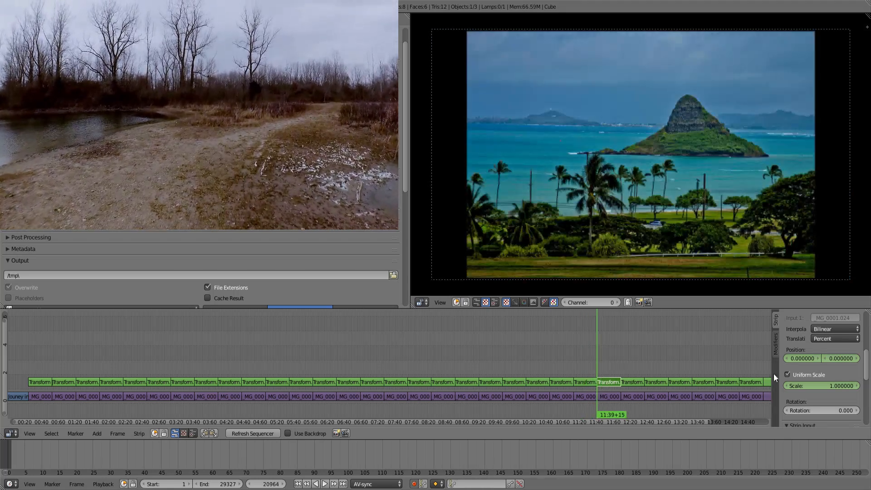
key("i")
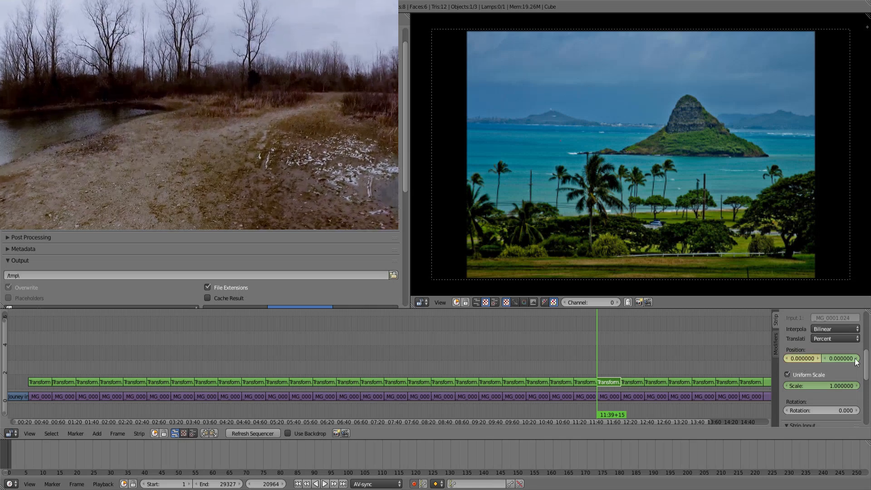
key("i")
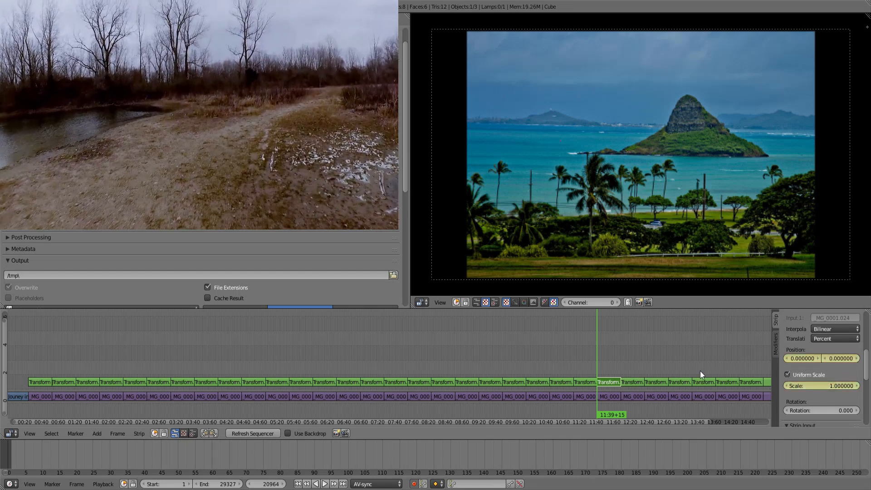
key("Page_Up")
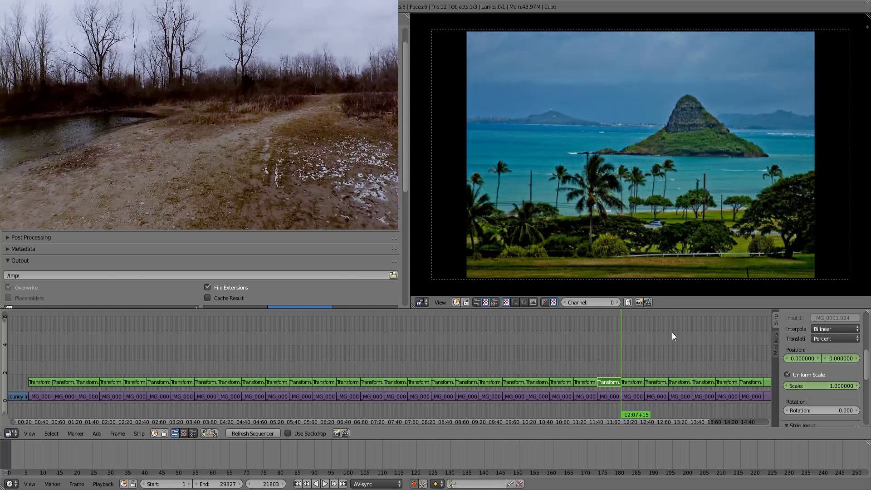
key("Page_Down")
left_click_drag(816, 385, 854, 385)
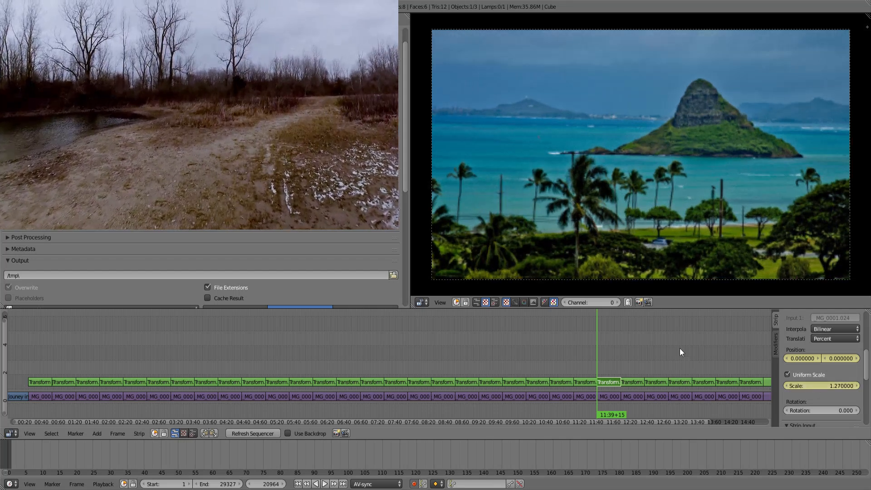
At frame 21803, keyframe the twenty-fifth Transform strip's scale at 1.69 and position at X -10.17, Y -11.88
key("Page_Up")
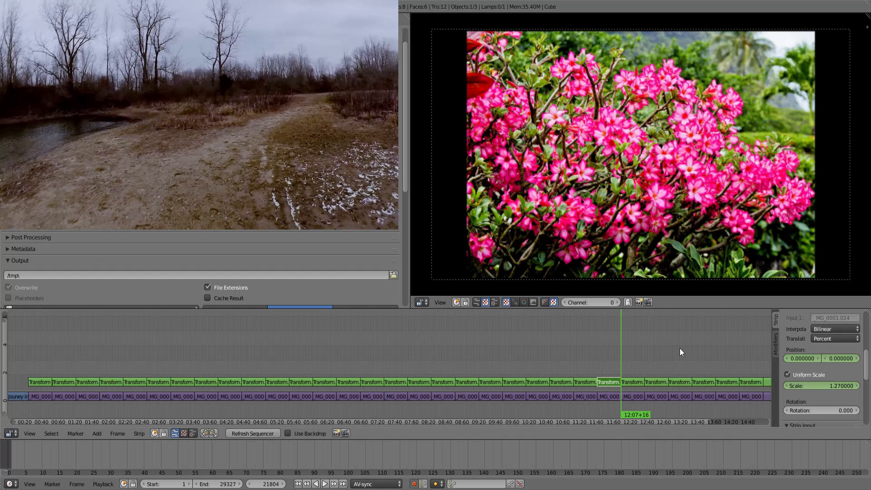
key("Left")
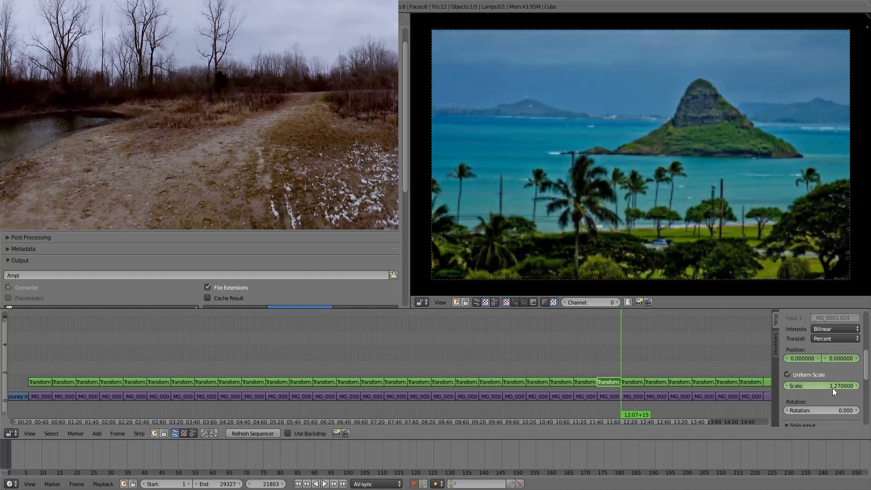
left_click_drag(832, 385, 792, 358)
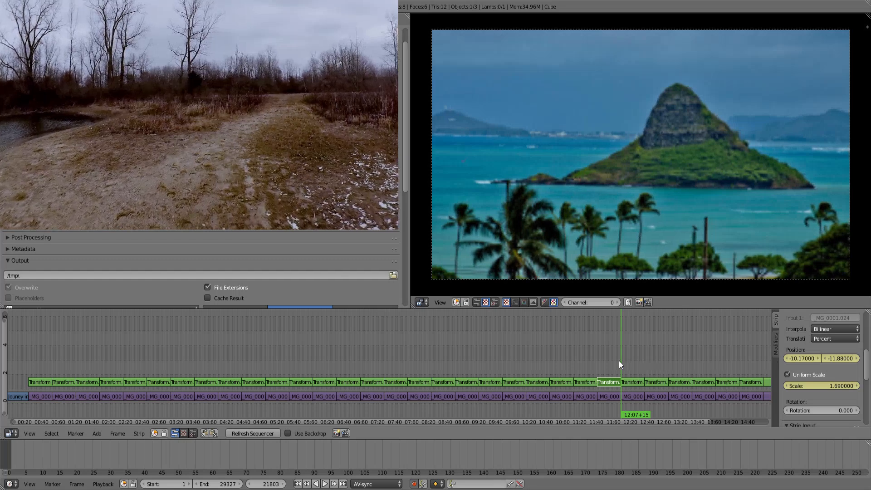
At the twenty-sixth Transform strip's first frame, 21804, enable Uniform Scale and keyframe its position at 0, 0 and scale at 1.21
mouse_move(620, 362)
left_mouse_down()
mouse_move(606, 361)
mouse_move(623, 365)
left_mouse_up()
right_click(634, 381)
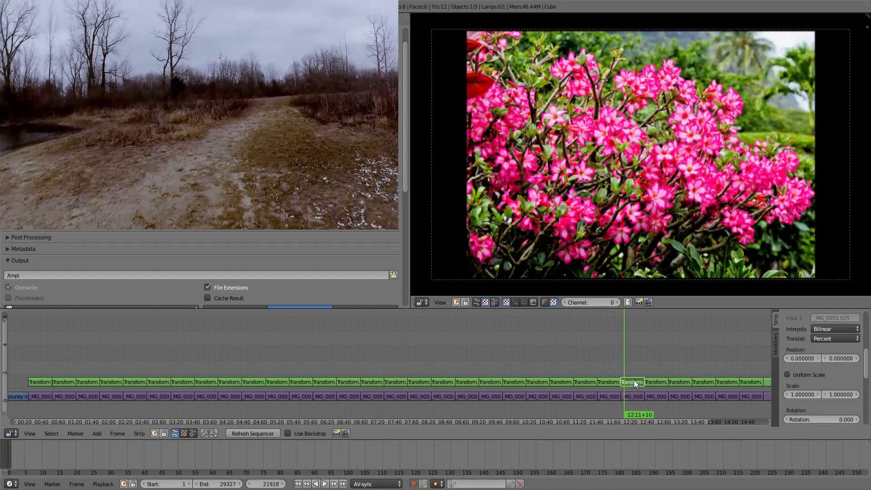
key("Page_Down")
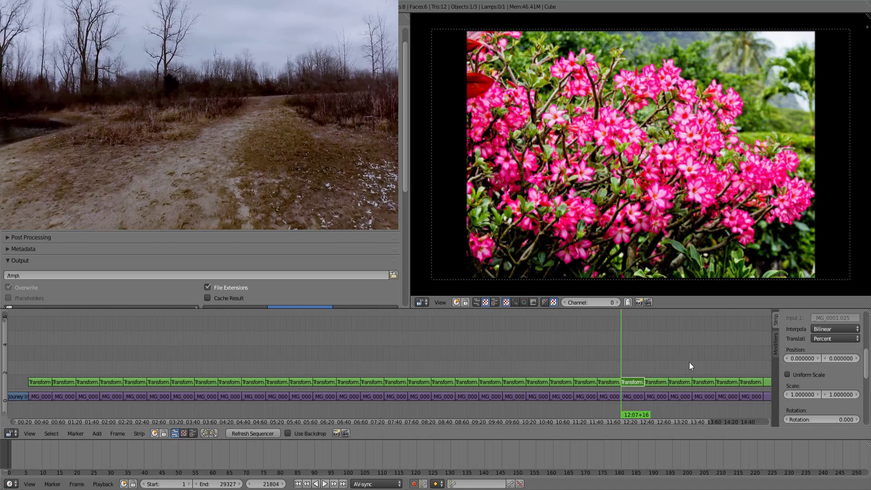
key("i")
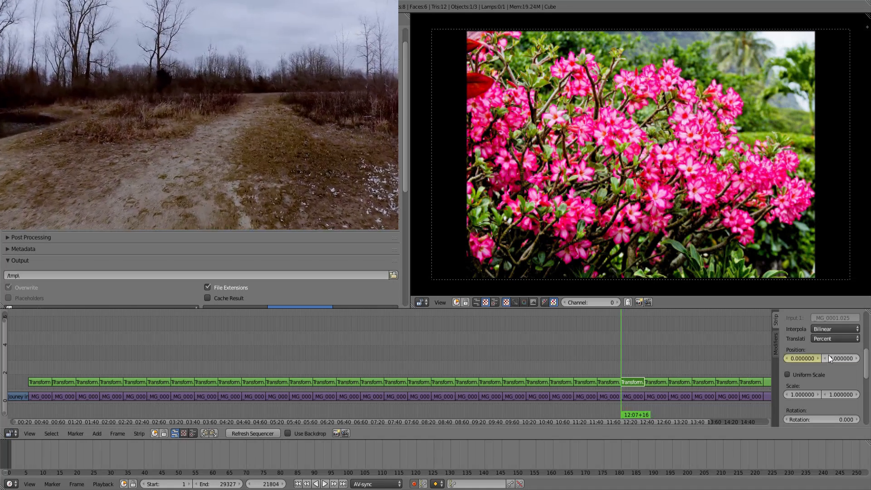
left_click(809, 374)
key("i")
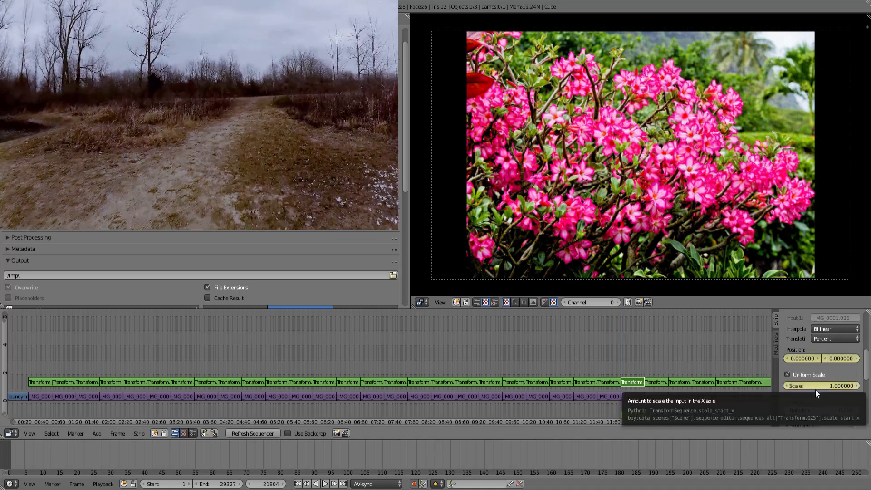
type("1.210000")
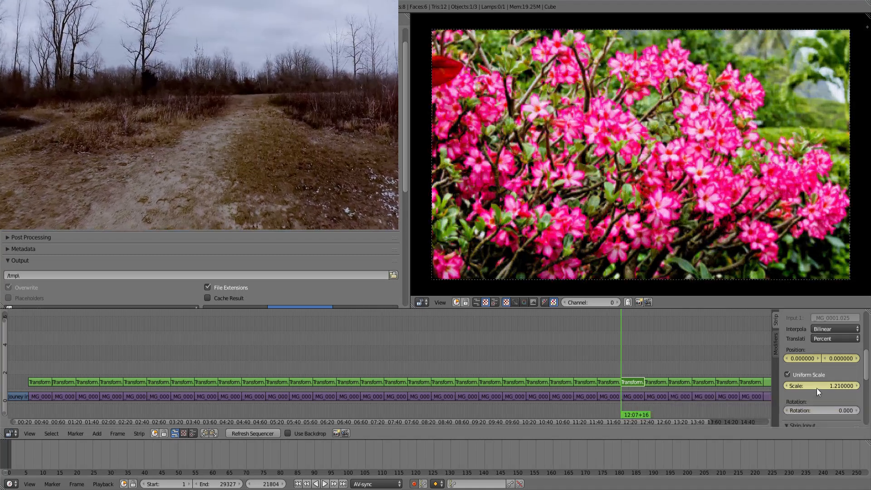
left_click(816, 388)
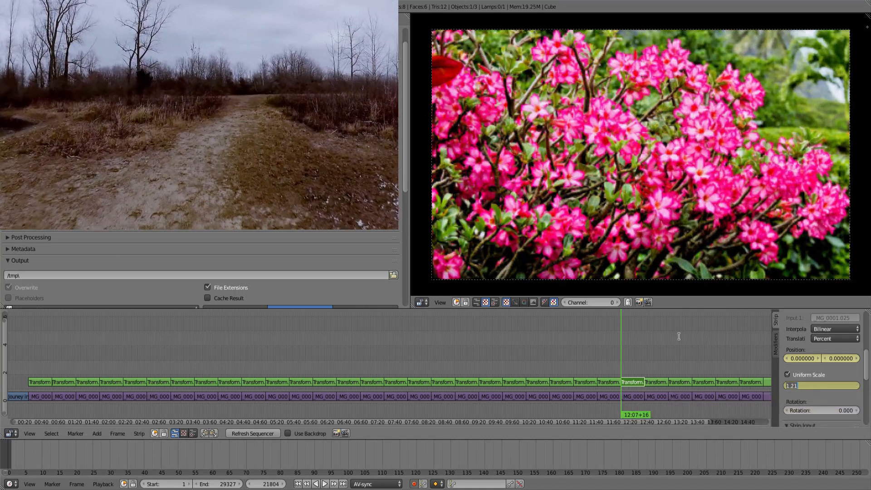
left_click(635, 347)
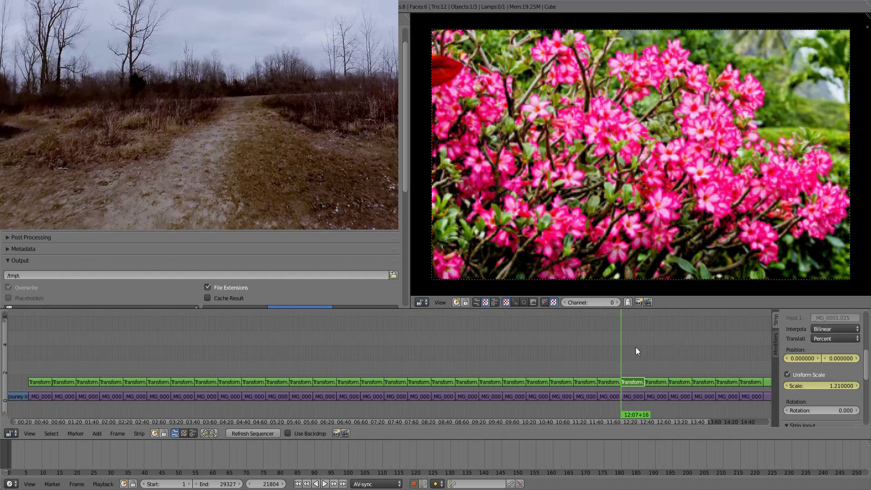
At frame 22643, keyframe the twenty-sixth Transform strip's scale at 1.57 and position at X -6.18, Y -7.92
left_click(635, 347)
key("Page_Up")
key("Left")
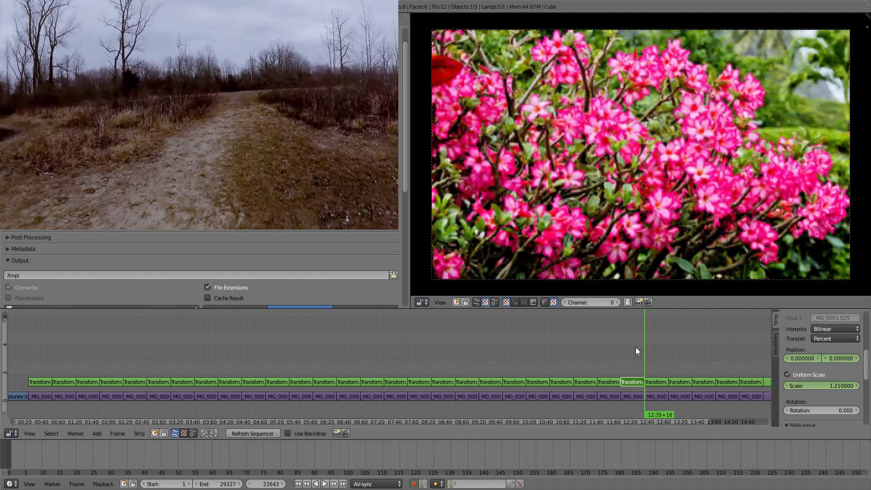
left_click_drag(826, 387, 852, 387)
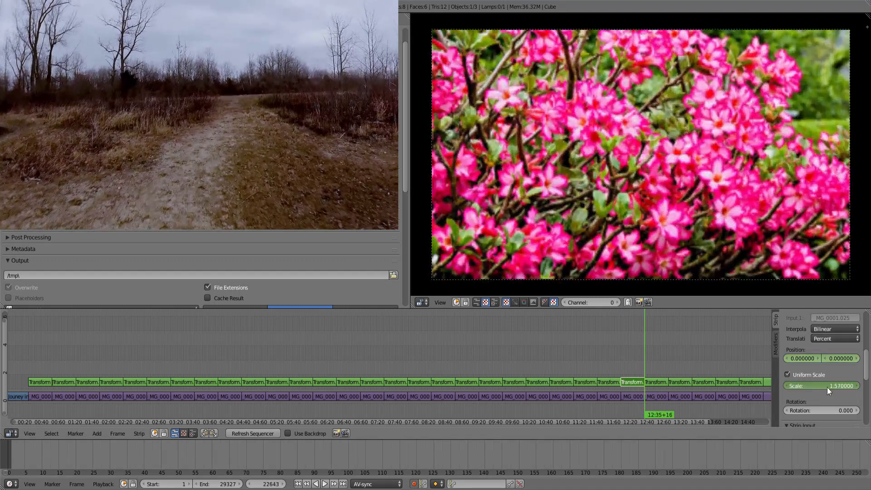
left_click_drag(840, 358, 778, 358)
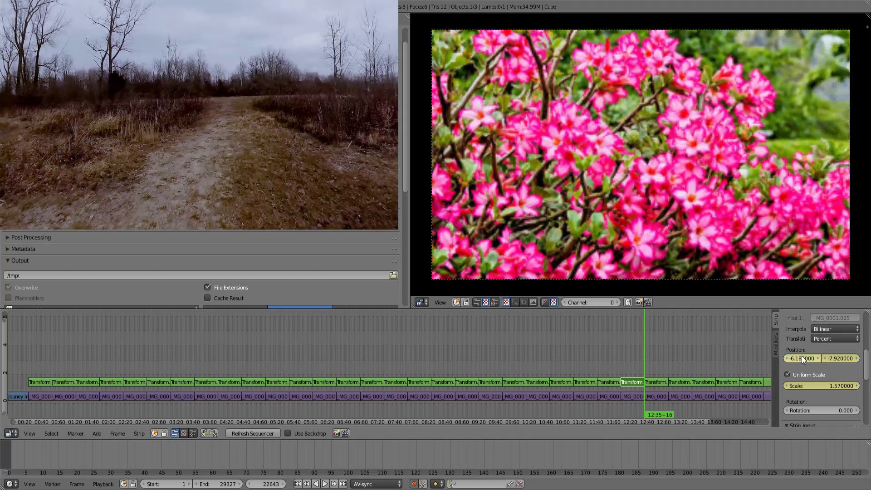
At the twenty-seventh Transform strip's first frame, 22644, enable Uniform Scale and keyframe its position at 0, 0 and scale at 1.21
left_click_drag(629, 360, 644, 371)
right_click(648, 383)
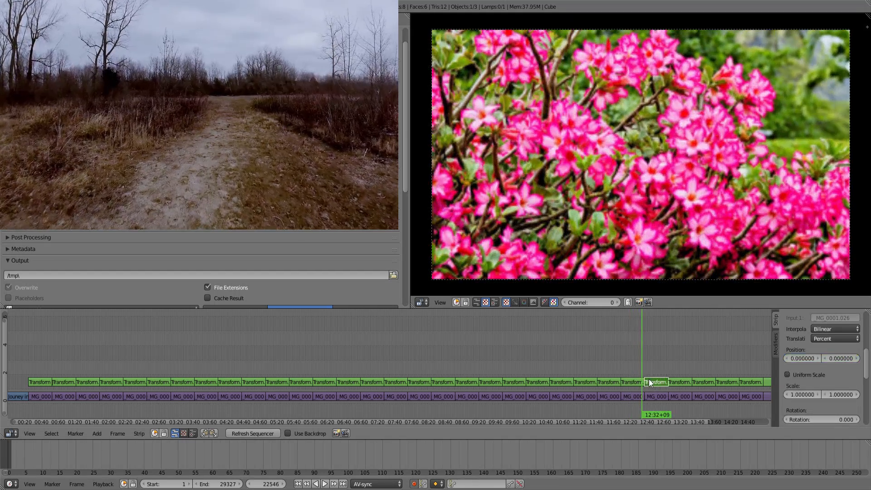
key("Page_Up")
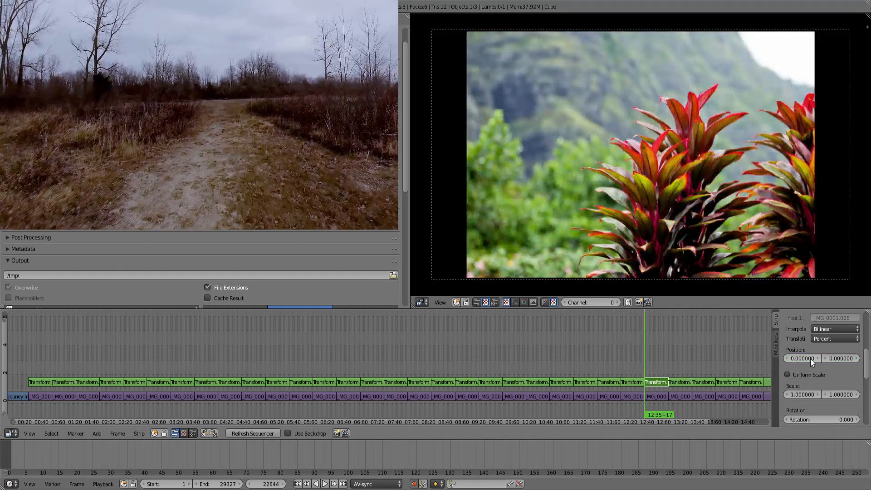
key("i")
left_click(809, 373)
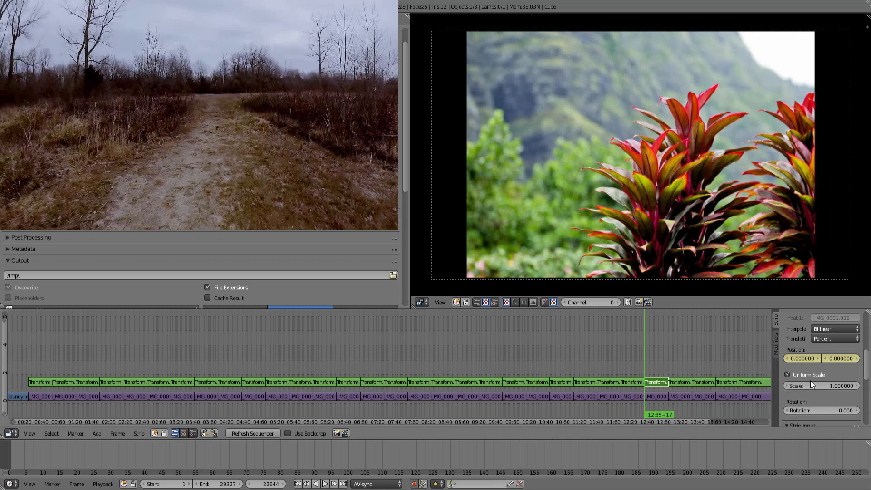
key("i")
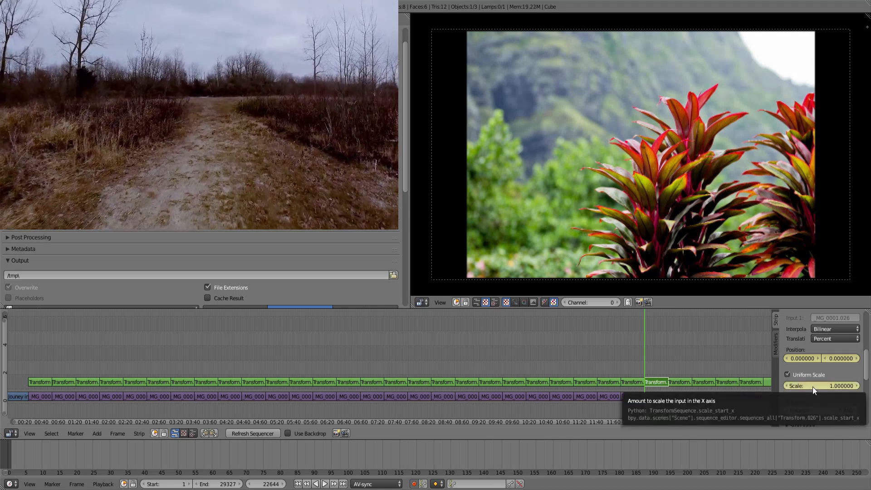
left_click_drag(812, 386, 830, 386)
At frame 23483, keyframe the twenty-seventh Transform strip's scale at 1.48 and position at X -10.68, Y 1.5
left_click(668, 363)
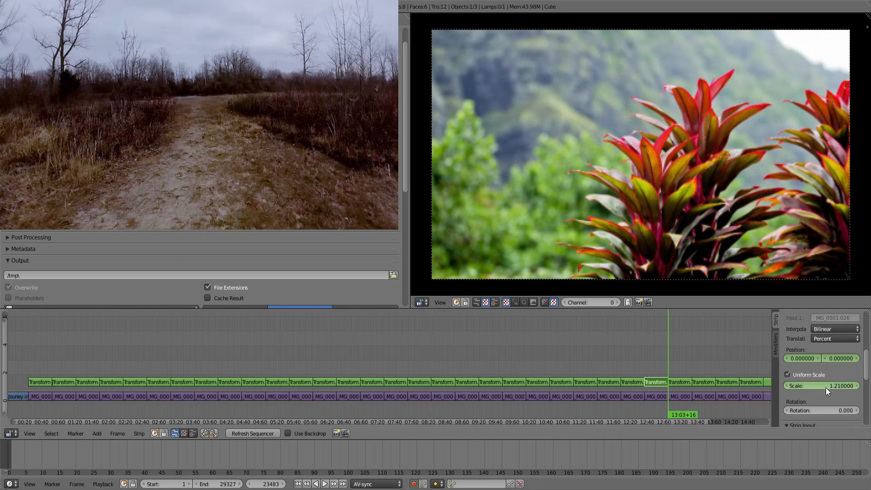
left_click_drag(826, 388, 850, 387)
left_click_drag(805, 359, 780, 359)
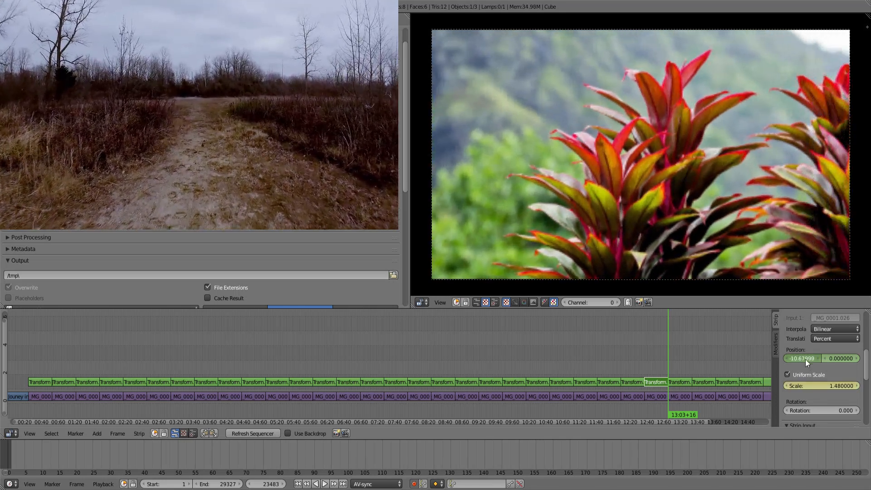
left_click_drag(839, 355, 852, 356)
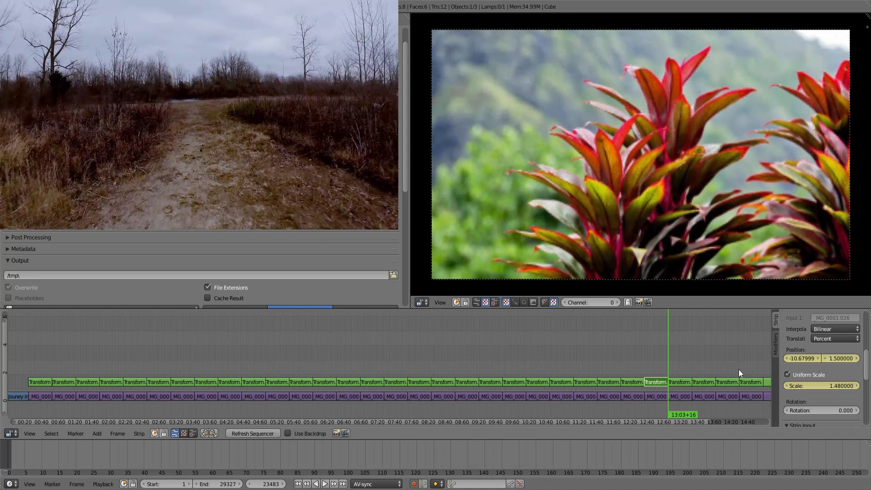
At the twenty-eighth Transform strip's first frame, 23484, enable Uniform Scale and keyframe its position at 0, 0 and scale at 1.21
middle_click_drag(701, 358, 436, 346)
key("Right")
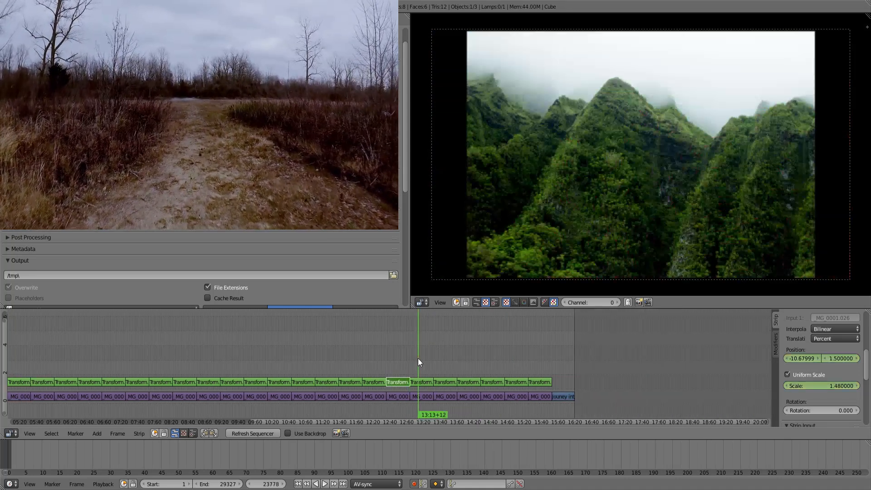
right_click(419, 380)
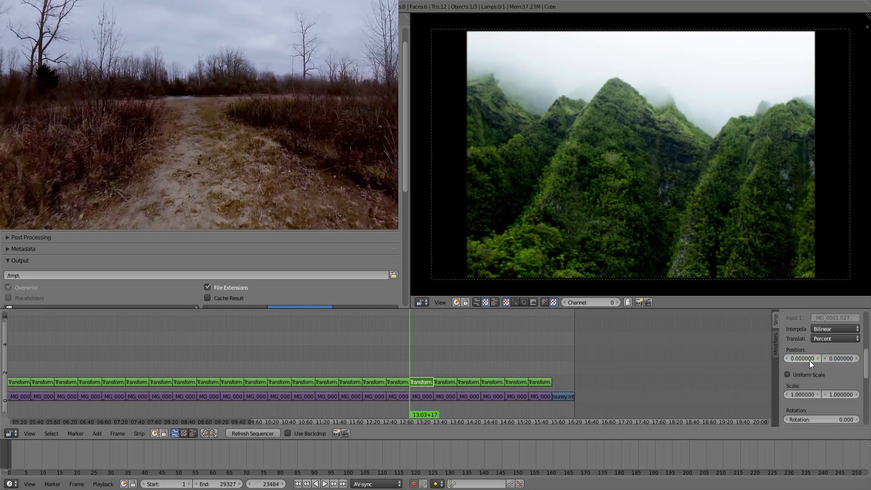
key("i")
left_click(799, 377)
key("i")
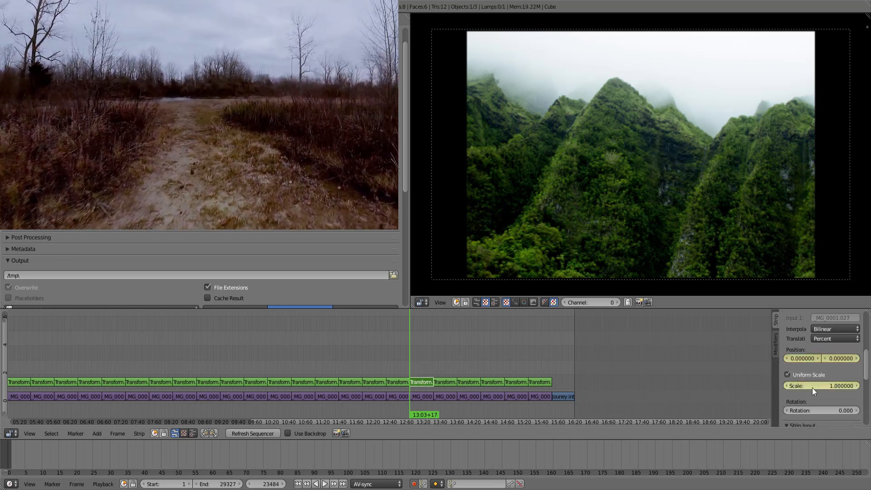
left_click_drag(812, 385, 839, 386)
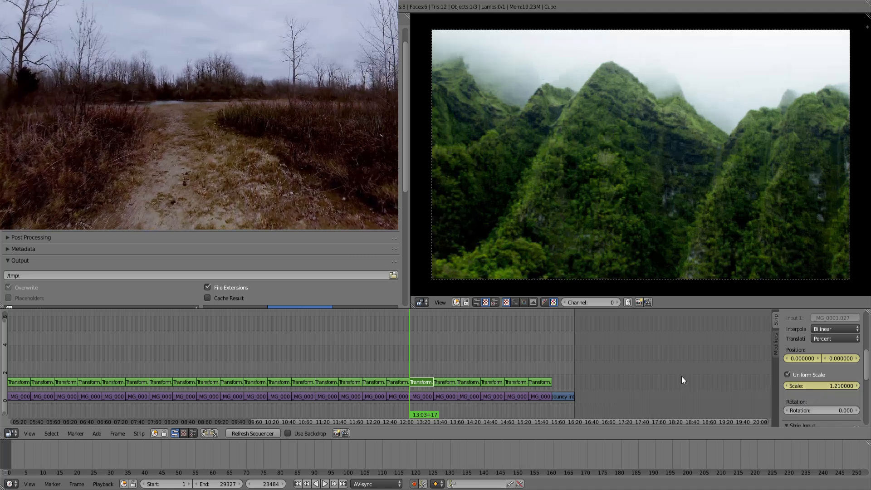
At frame 24323, keyframe the twenty-eighth Transform strip's scale at 1.54 and position at X -12.93, Y -7.29
mouse_move(421, 352)
left_mouse_down()
mouse_move(409, 353)
mouse_move(418, 352)
left_mouse_up()
key("Page_Up")
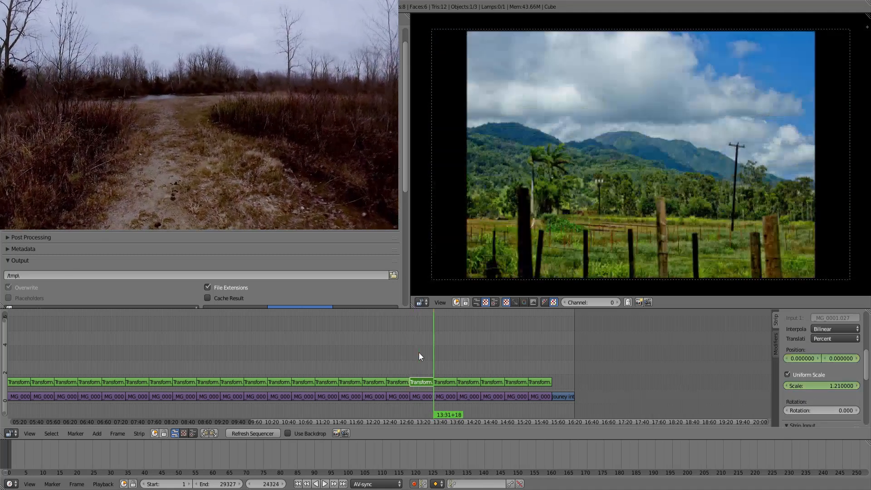
key("Page_Down")
key("Page_Up")
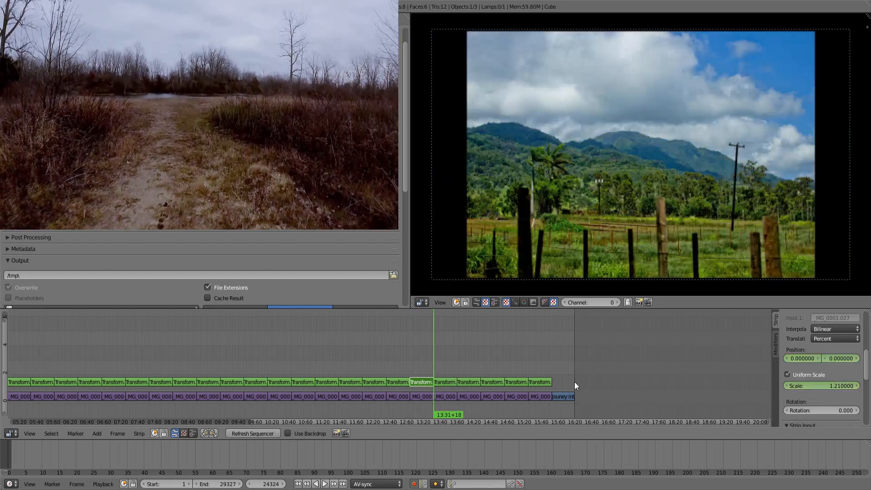
mouse_move(416, 359)
left_mouse_down()
mouse_move(432, 356)
mouse_move(409, 359)
left_mouse_up()
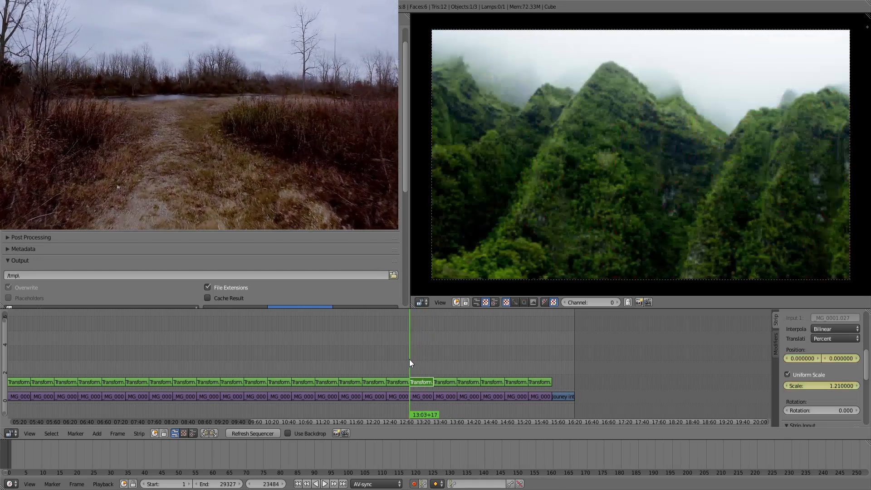
key("Page_Up")
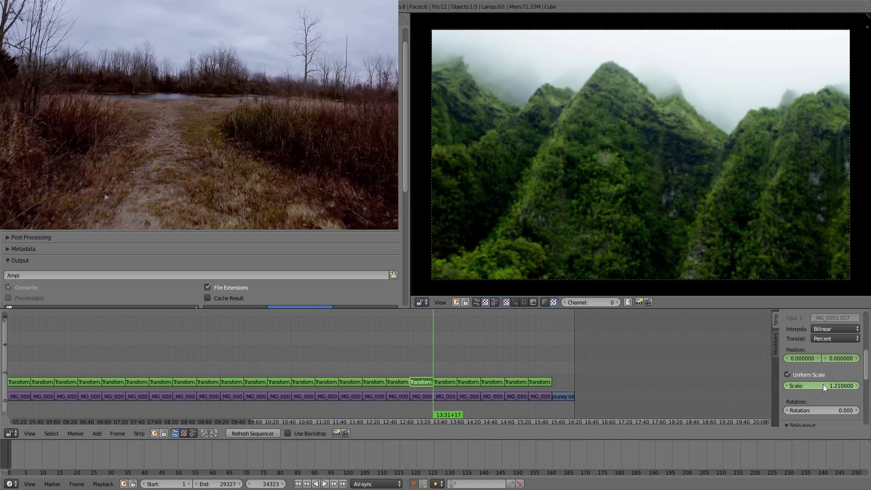
left_click_drag(823, 385, 788, 358)
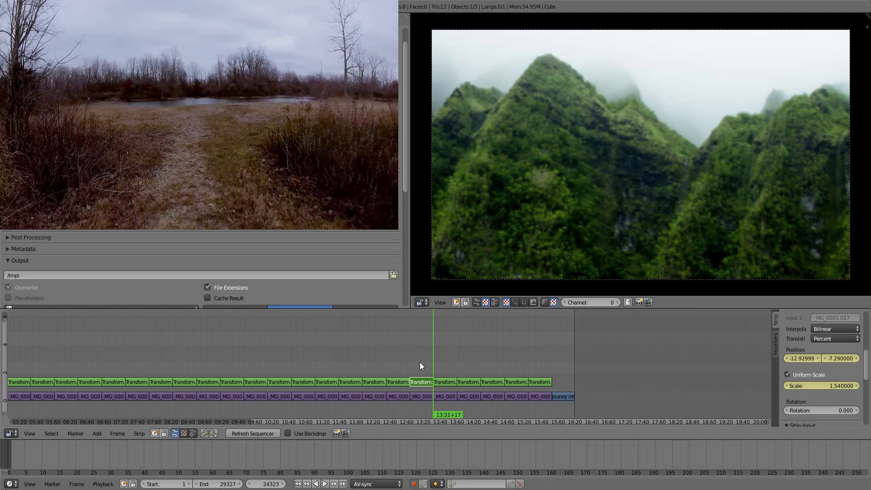
At the twenty-ninth Transform strip's first frame, 24324, enable Uniform Scale and keyframe its scale at 1.69 and position at X 17.58, Y 6.6
key("alt+a")
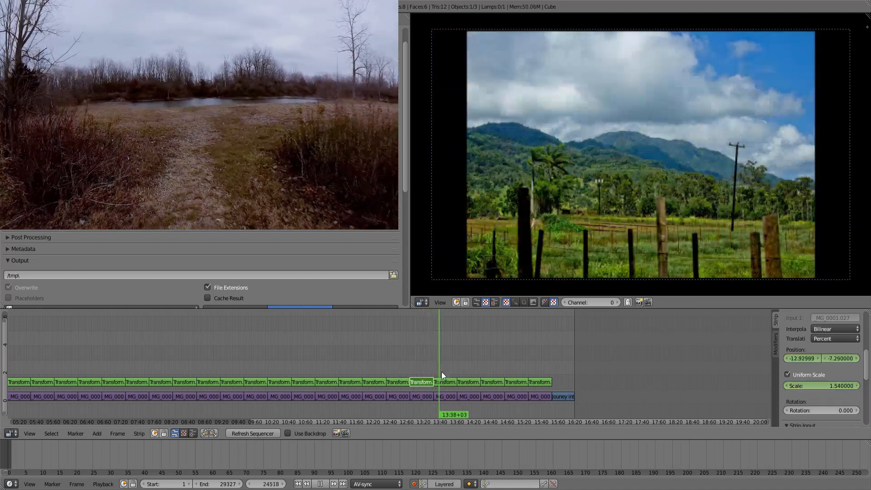
key("alt+a")
right_click(440, 382)
key("Page_Down")
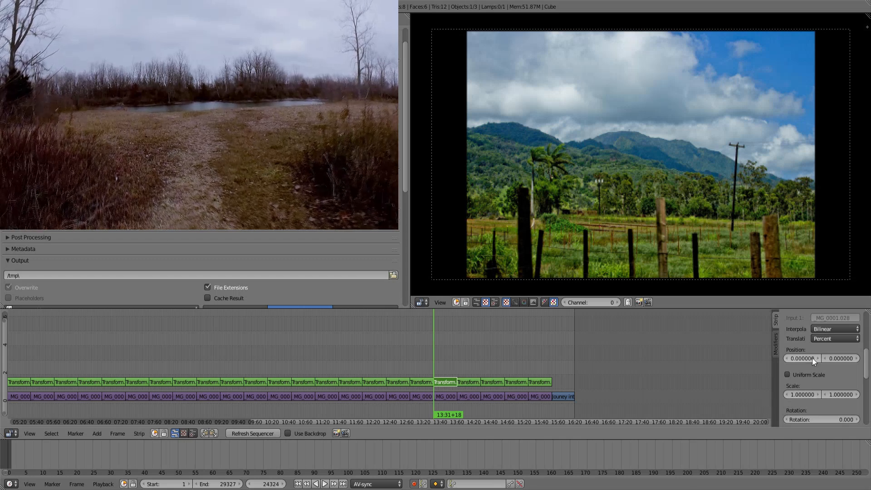
key("i")
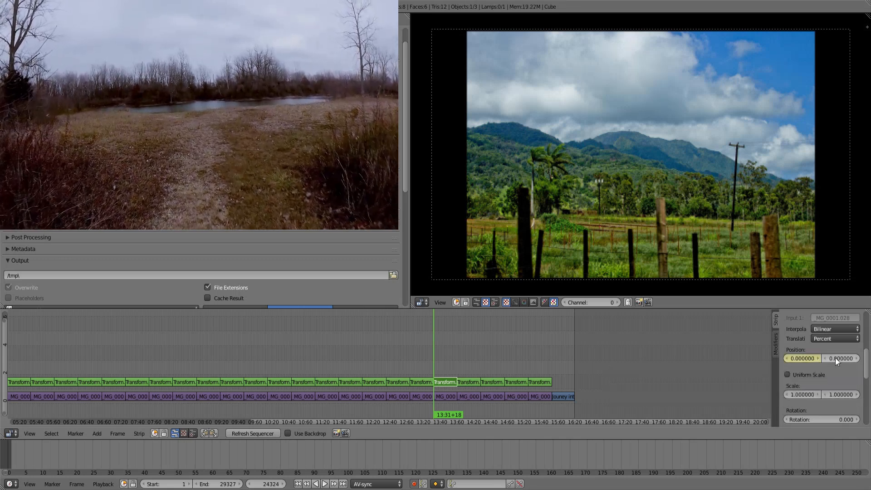
left_click(807, 373)
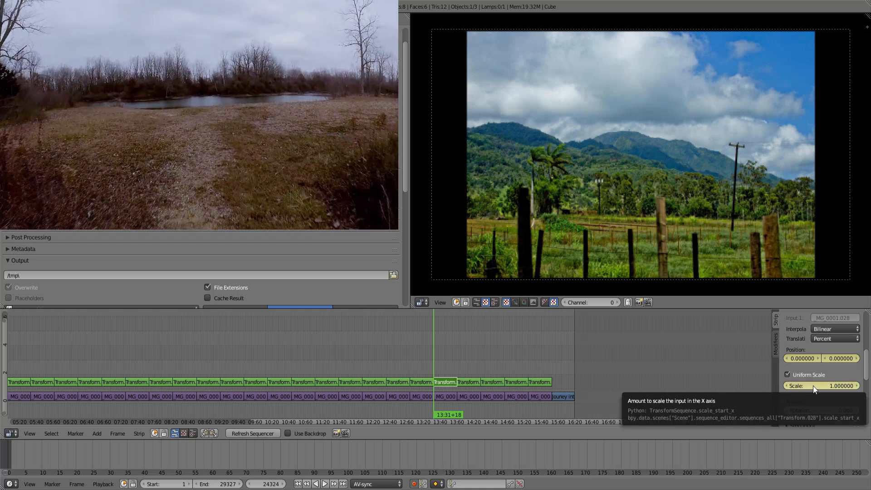
type("1.210000")
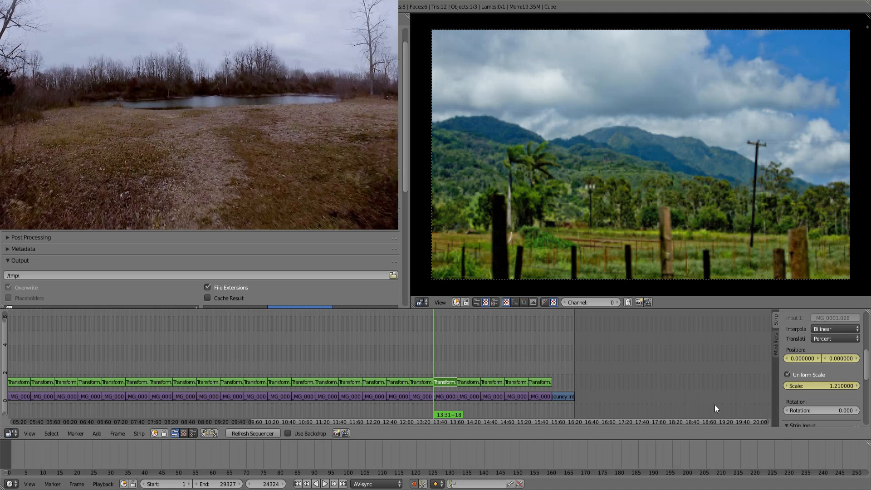
left_click_drag(831, 386, 824, 358)
left_click_drag(840, 359, 862, 359)
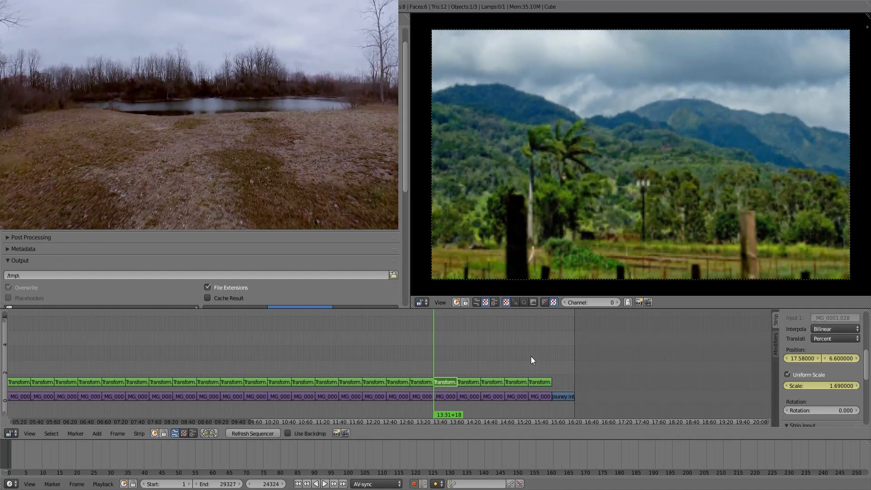
At frame 25163, keyframe the twenty-ninth Transform strip's position at X -18.39, Y 12.42, and review the motion
key("Page_Up")
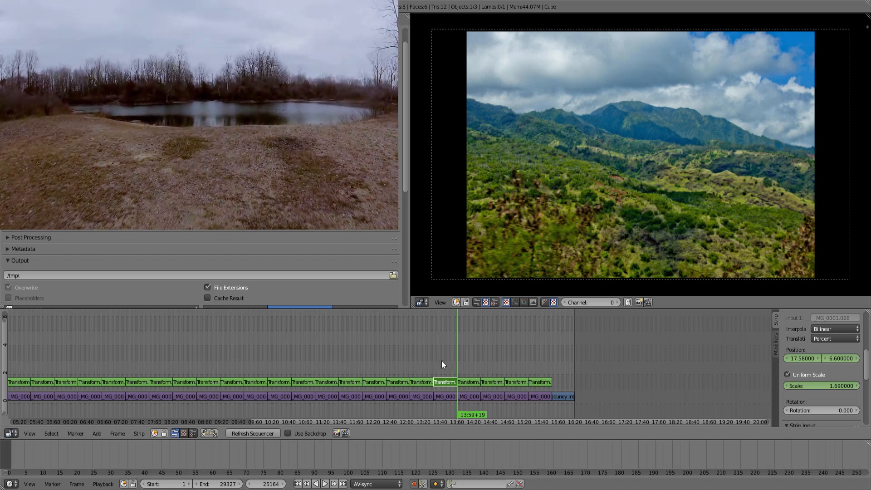
left_click_drag(441, 361, 455, 358)
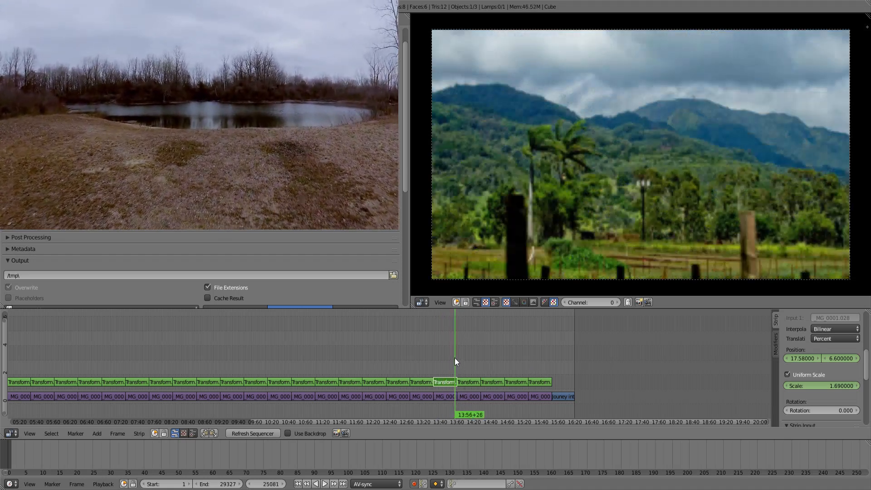
key("alt+a")
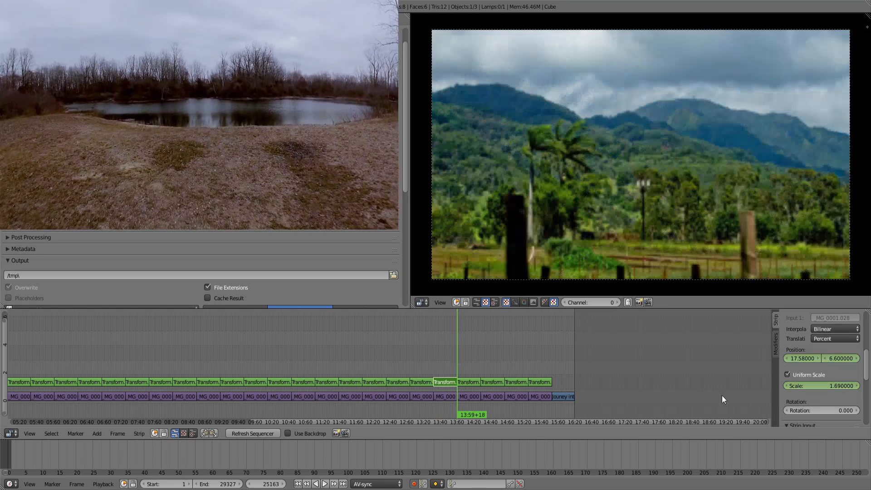
left_click_drag(836, 359, 753, 359)
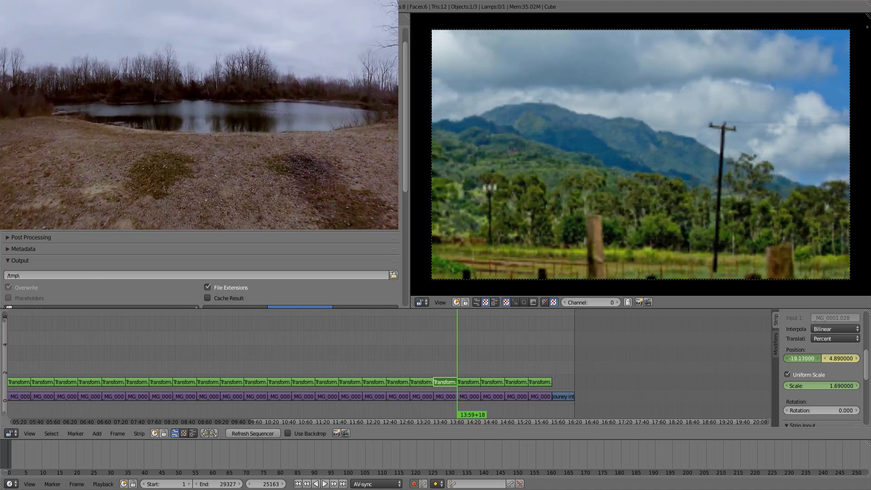
left_click_drag(844, 361, 869, 361)
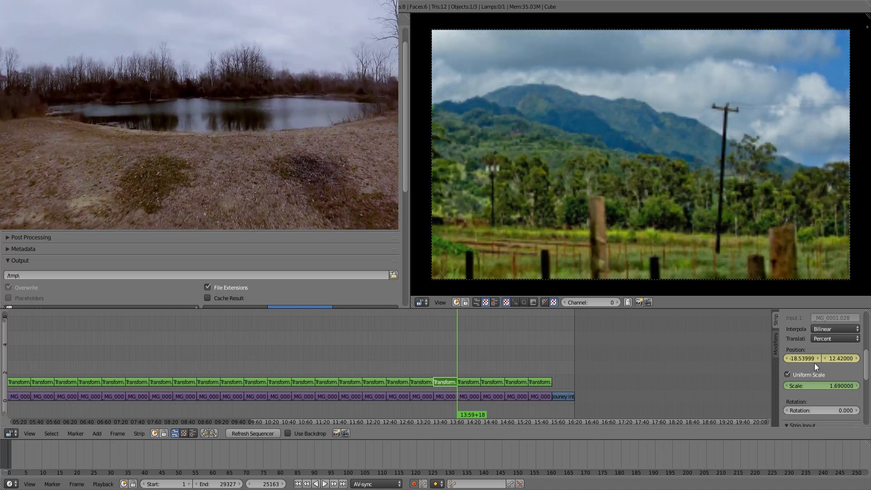
left_click_drag(802, 358, 803, 359)
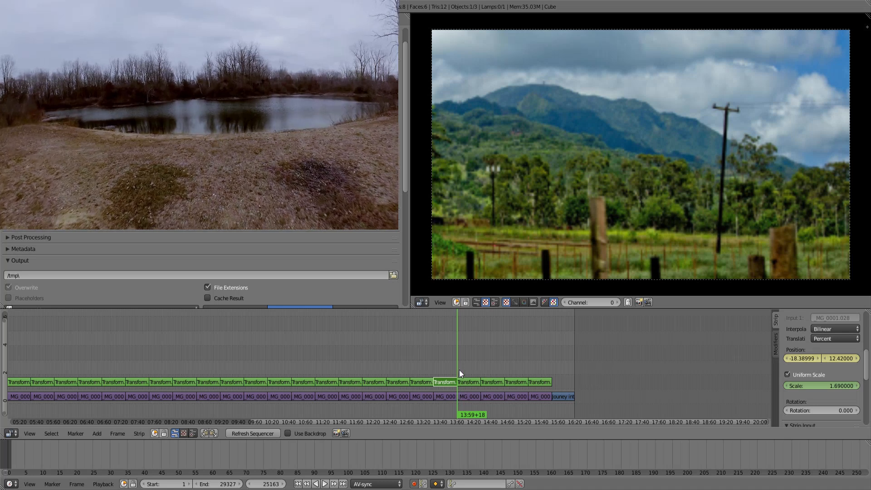
left_click(447, 356)
At the thirtieth Transform strip's first frame, 25164, enable Uniform Scale and keyframe its position at 0, 0 and scale at 1.27
right_click(469, 383)
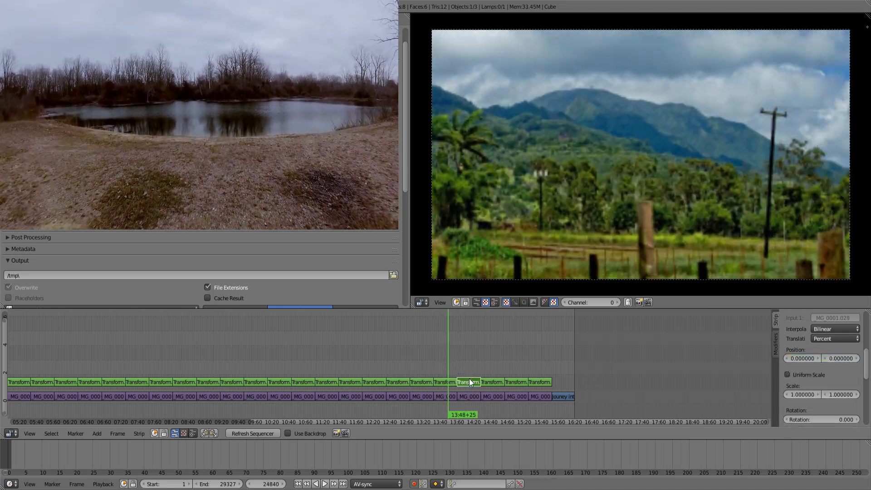
key("Page_Up")
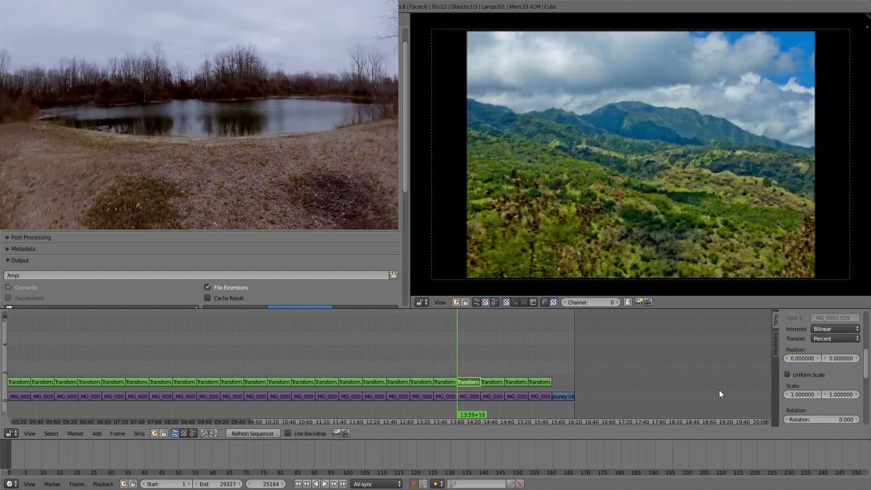
key("i")
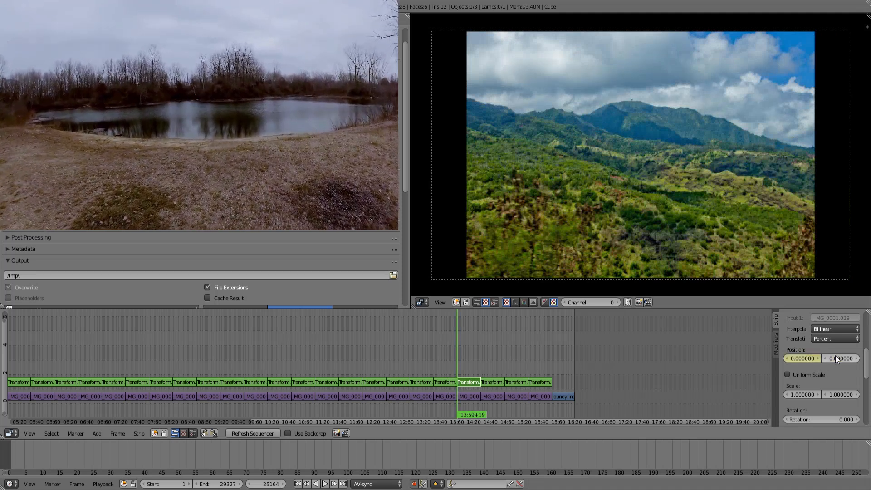
left_click(806, 373)
key("i")
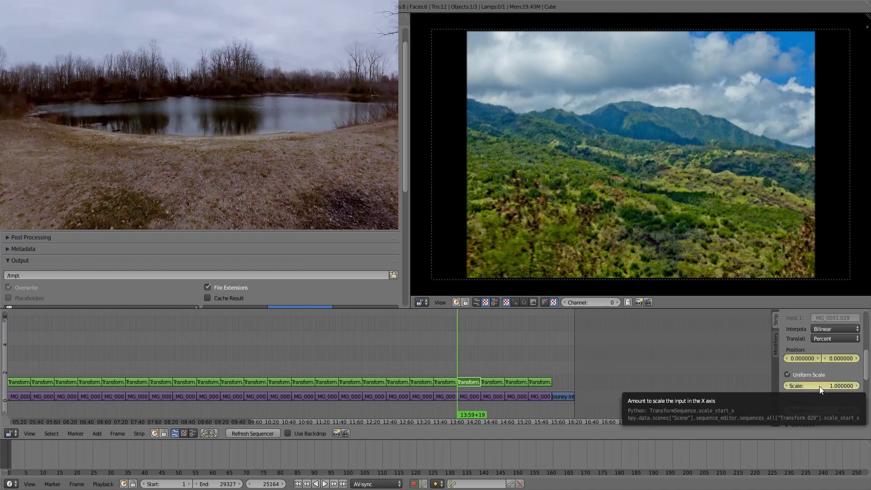
left_click_drag(819, 385, 853, 385)
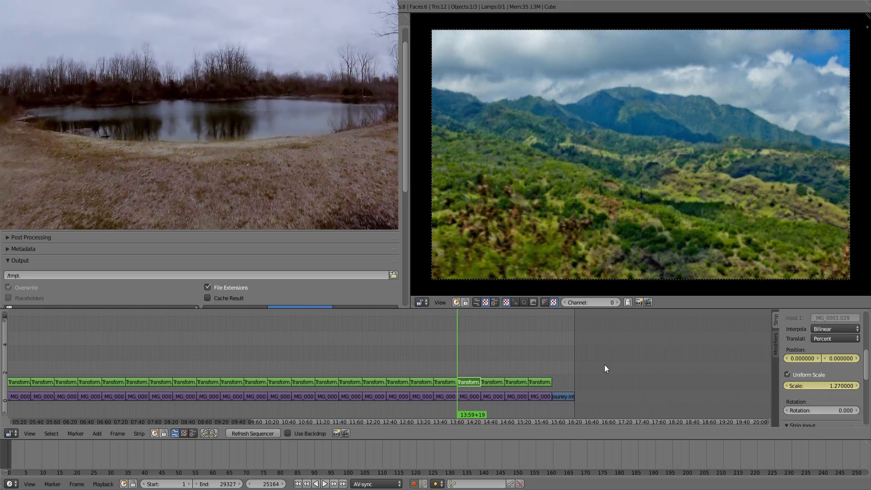
At frame 26003, keyframe the thirtieth Transform strip's scale at 1.93 and position at X -14.37, Y -11.67
key("Page_Up")
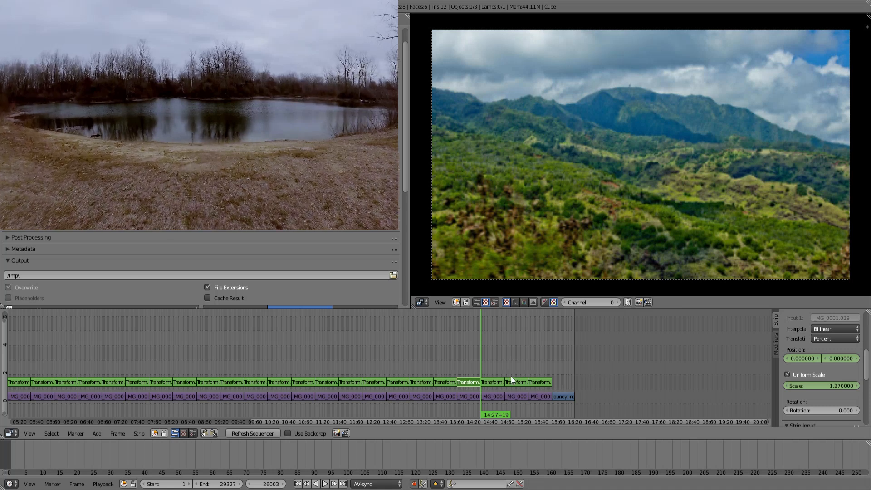
key("Page_Down")
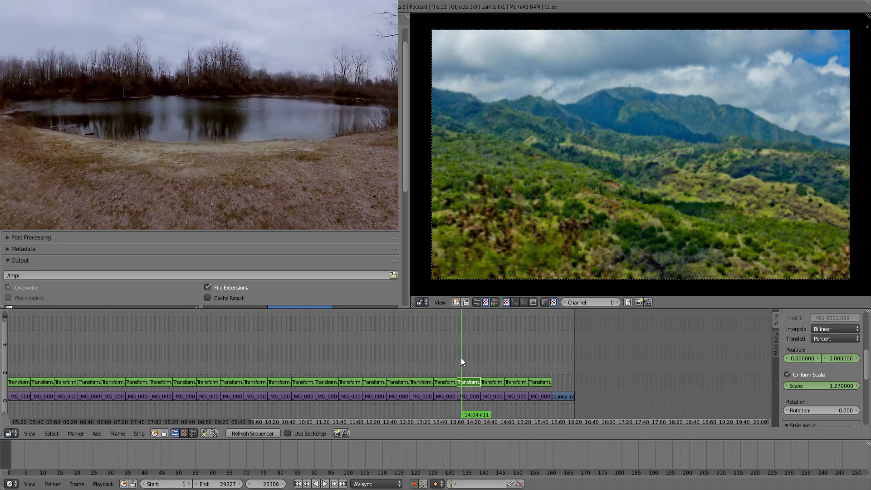
key("Page_Up")
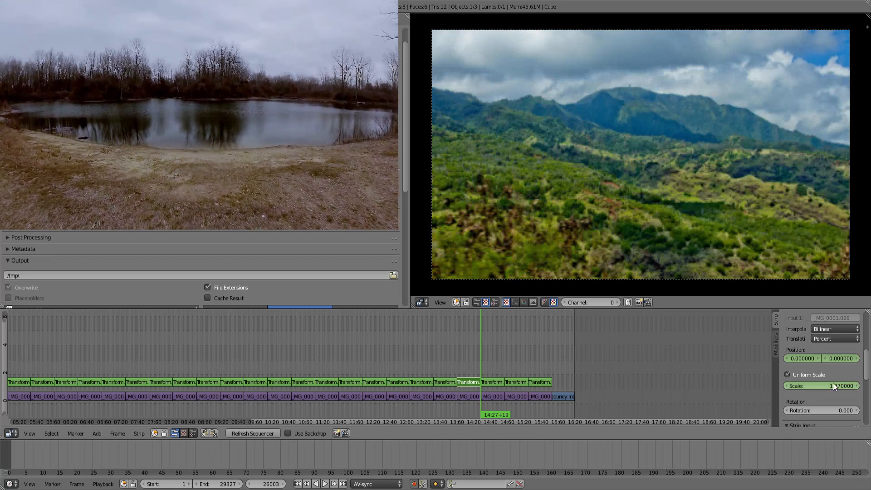
left_click_drag(833, 385, 793, 358)
key("i")
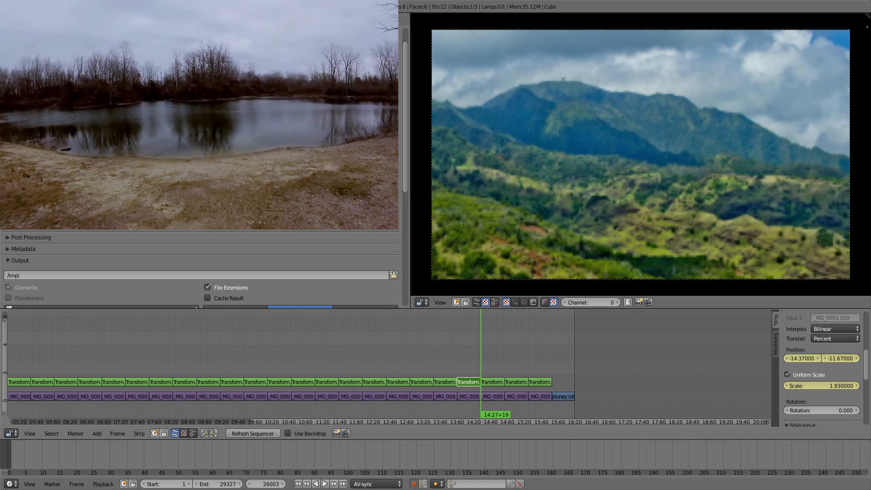
Save the project file, and scrub through the thirtieth Transform strip to review its pan and zoom
left_click(720, 334)
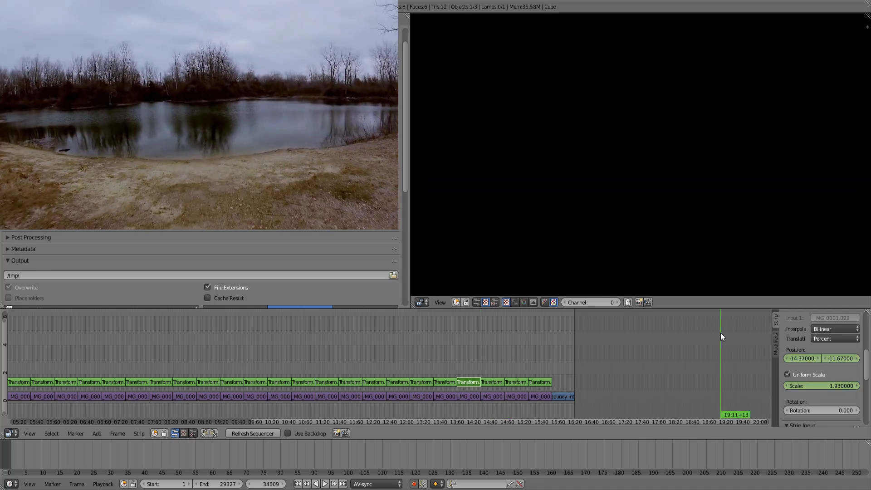
key("ctrl+s")
left_click(610, 353)
left_click_drag(463, 357, 475, 357)
At the thirty-first Transform strip's first frame, 26004, enable Uniform Scale and keyframe its position at 0, 0 and scale at 1.21
right_click(490, 380)
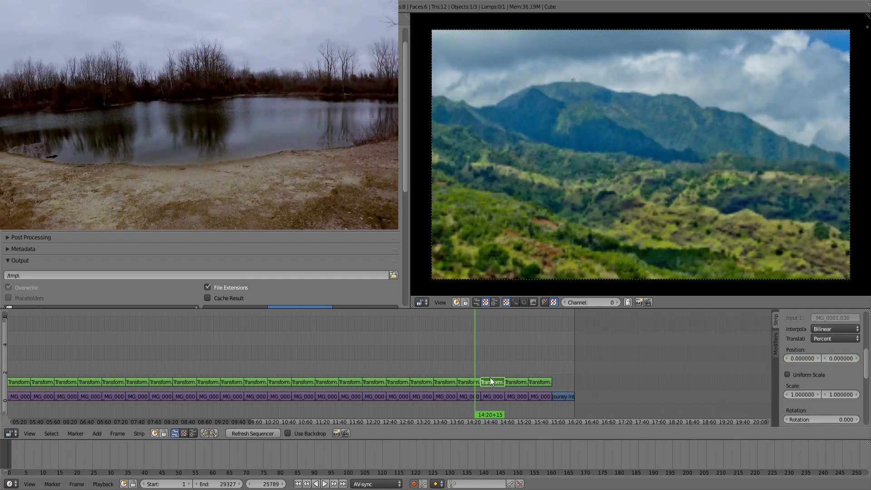
key("Page_Up")
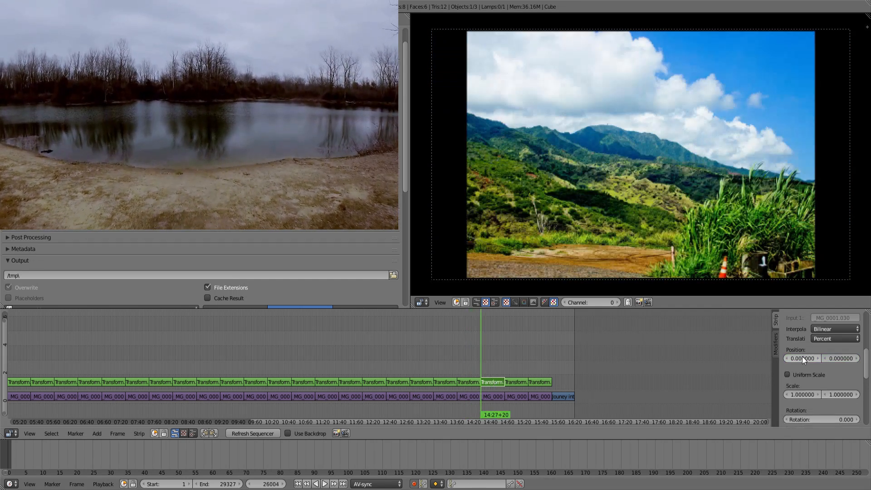
left_click(817, 373)
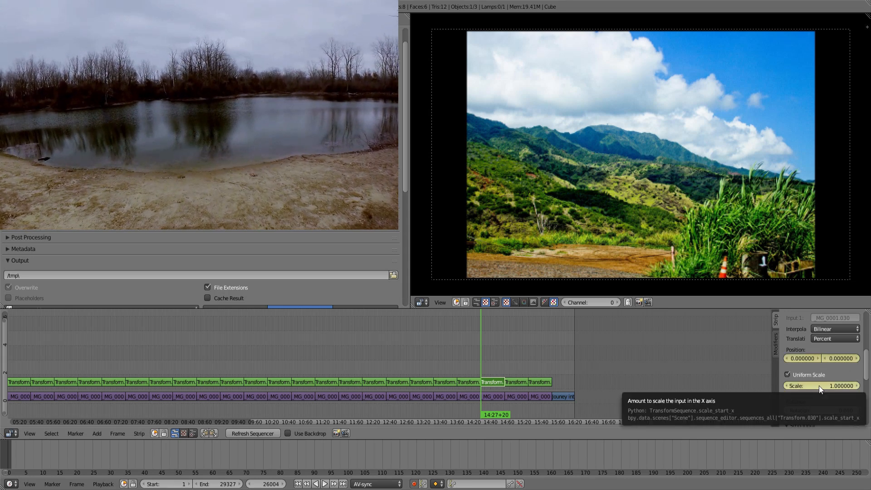
left_click_drag(818, 385, 830, 385)
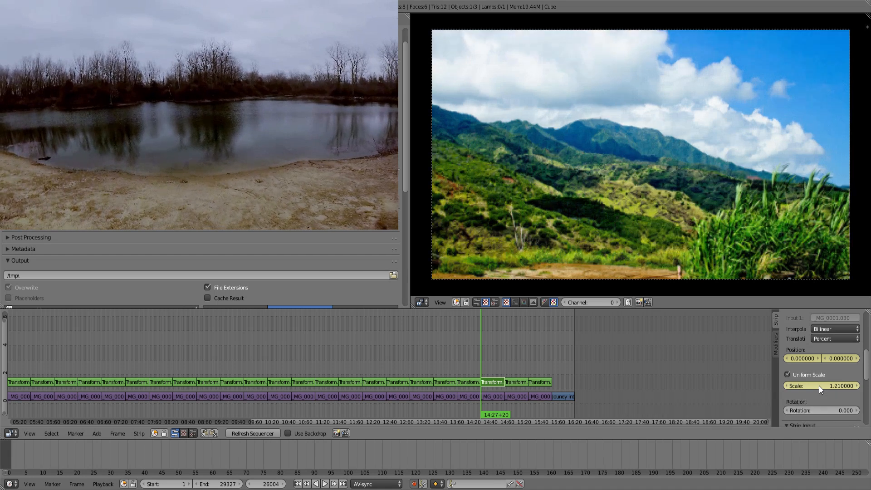
At frame 26843, keyframe the thirty-first Transform strip's scale at 1.69 and position at X -14.79, Y 22.05
key("Page_Up")
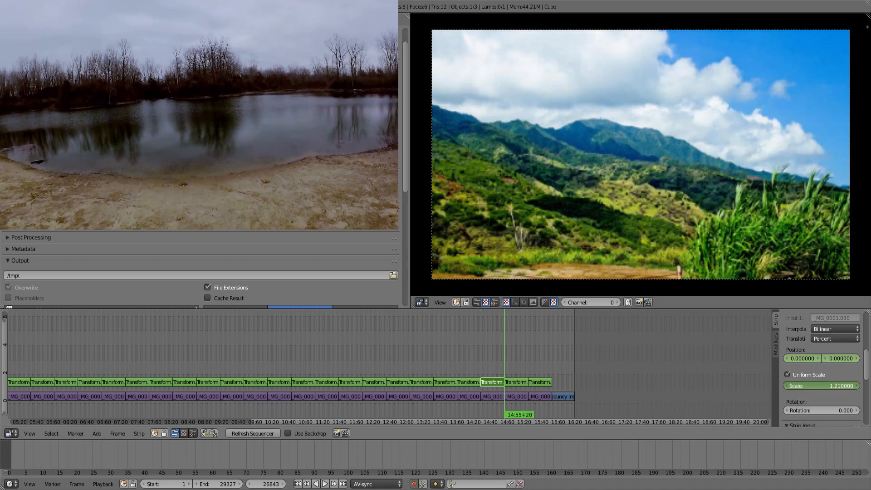
left_click_drag(821, 386, 725, 359)
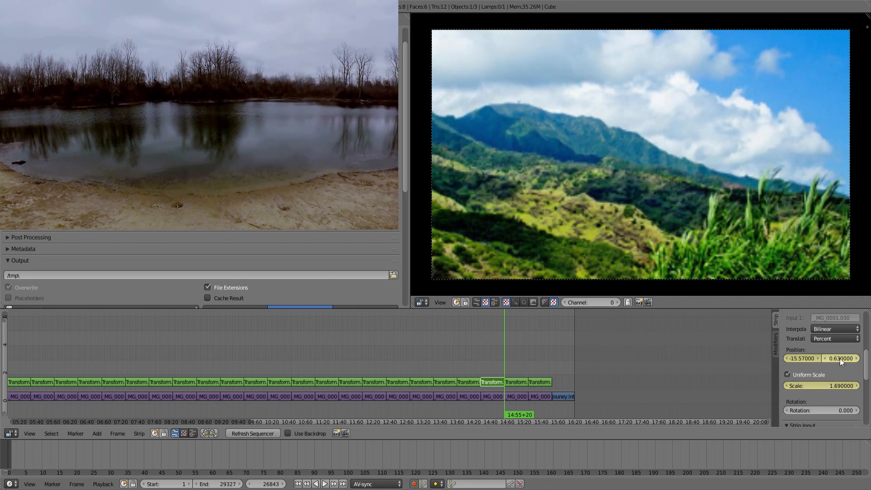
left_click_drag(839, 358, 870, 358)
left_click_drag(802, 358, 805, 358)
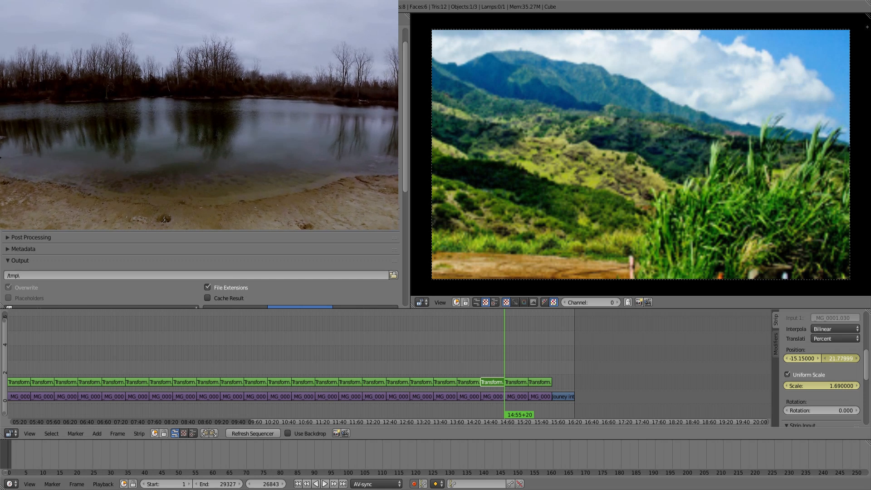
left_click_drag(840, 358, 806, 358)
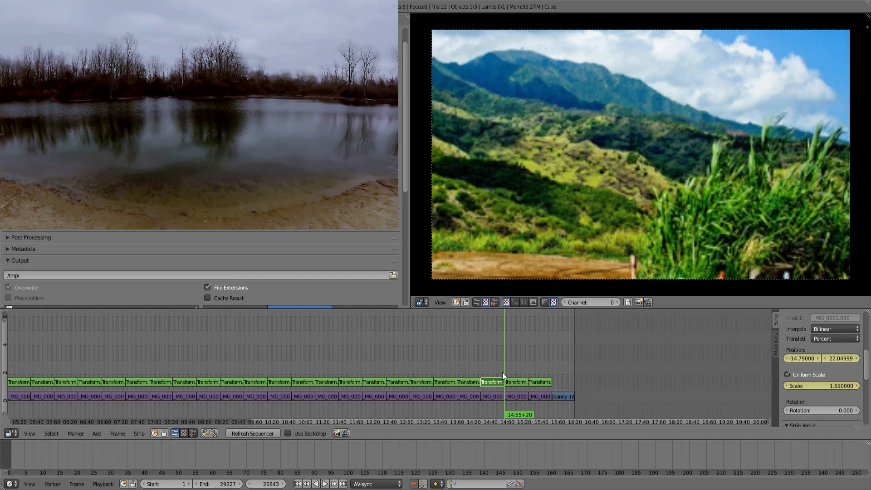
At the thirty-second Transform strip's first frame, 26844, enable Uniform Scale and keyframe its position at 0, 0 and scale at 1.21
key("Right")
right_click(513, 381)
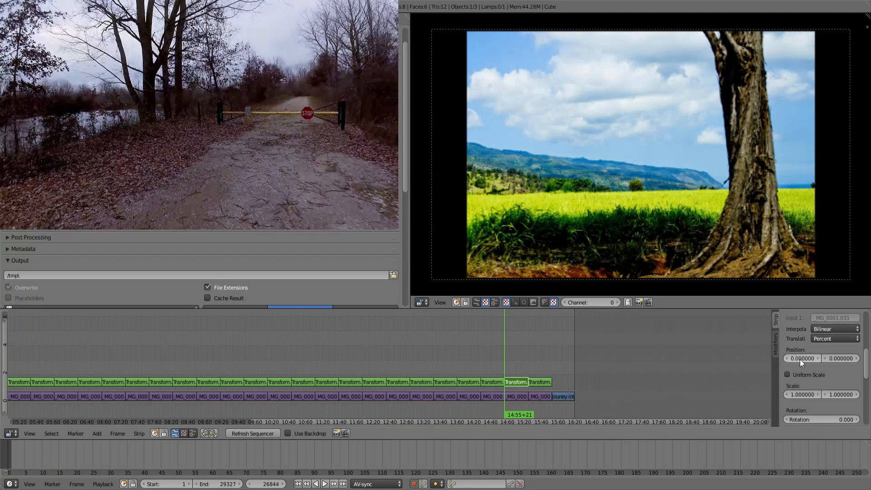
key("i")
left_click(803, 373)
key("i")
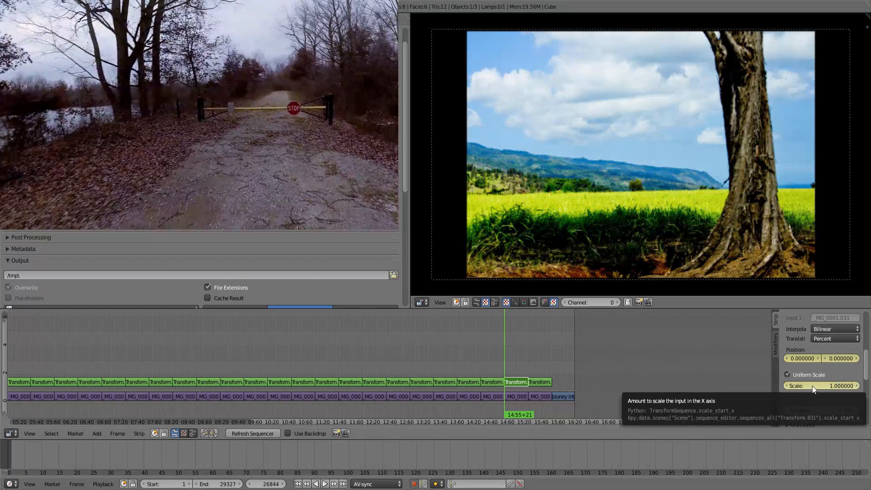
type("1.210000")
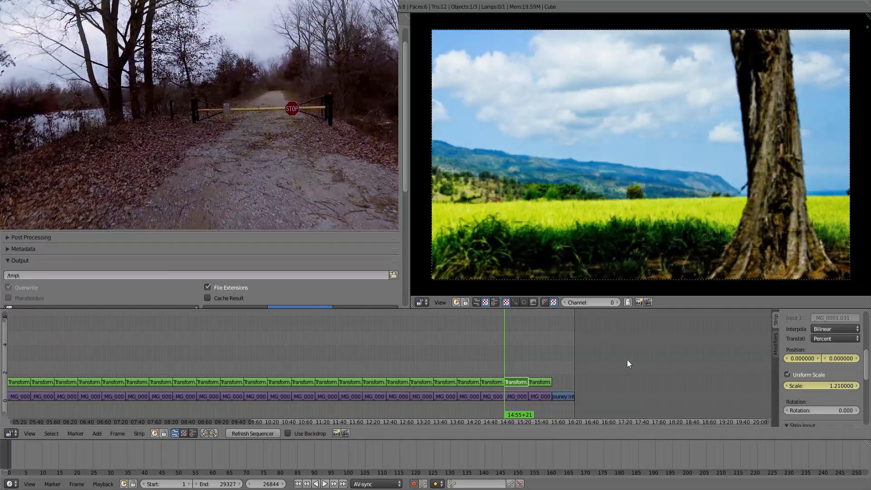
At frame 27683, keyframe a new scale and position for the thirty-second Transform strip, and scrub through its ending
key("Page_Up")
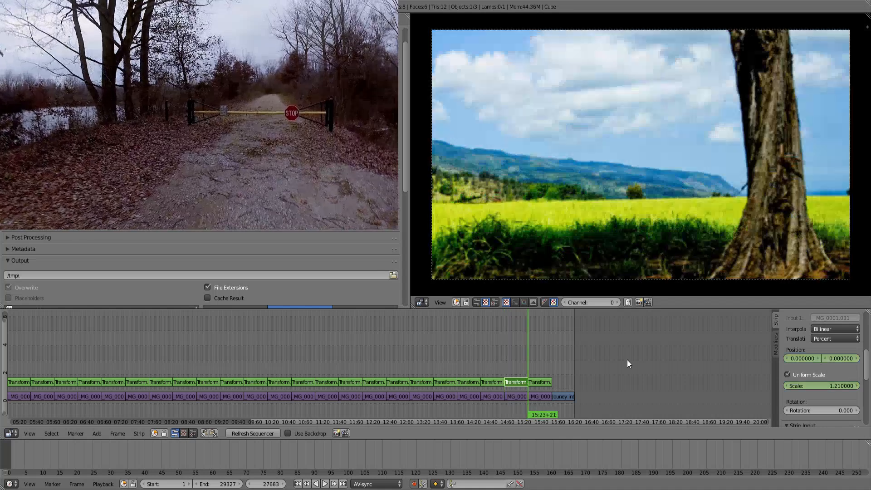
left_click_drag(822, 385, 828, 384)
mouse_move(801, 359)
left_mouse_down()
mouse_move(843, 358)
mouse_move(803, 358)
left_mouse_up()
mouse_move(521, 358)
left_mouse_down()
mouse_move(507, 361)
mouse_move(530, 360)
left_mouse_up()
At the thirty-third Transform strip's first frame, 27684, enable Uniform Scale and keyframe its position at 0, 0 and scale at 1.21
right_click(536, 381)
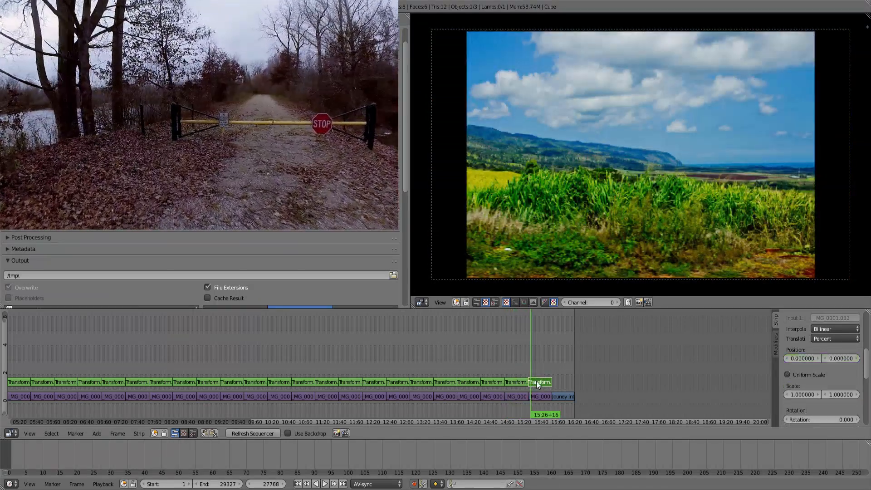
key("Page_Down")
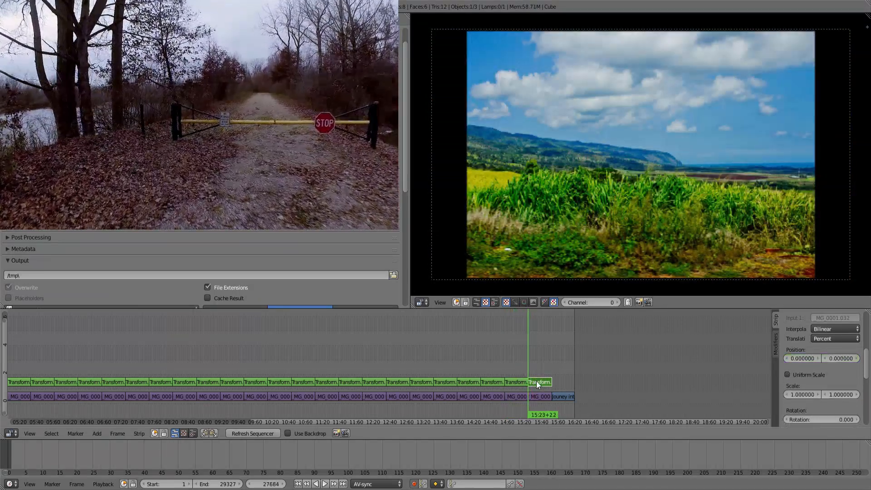
left_click(805, 372)
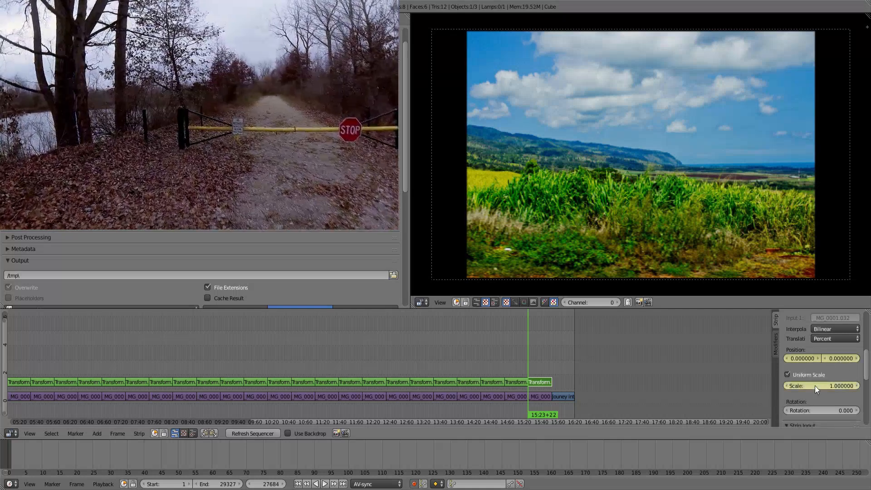
type("1.210000")
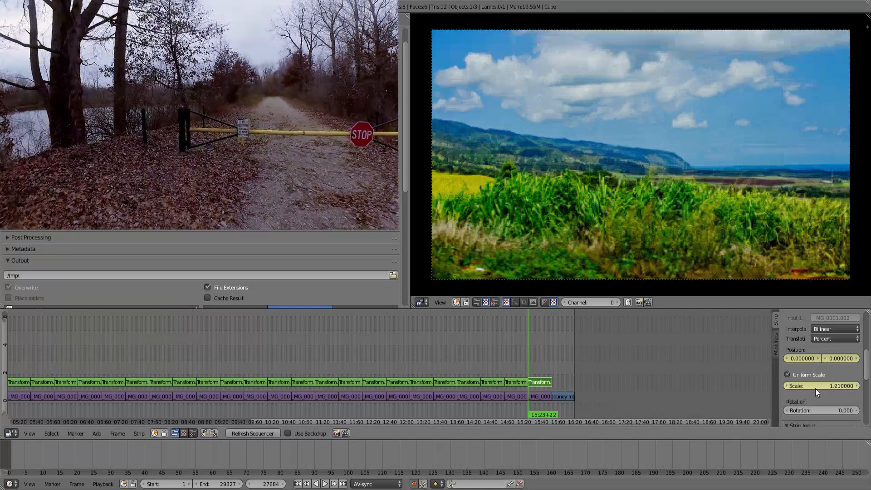
Locate the end of the thirty-third Transform strip for its closing position and scale keyframes
key("Page_Up")
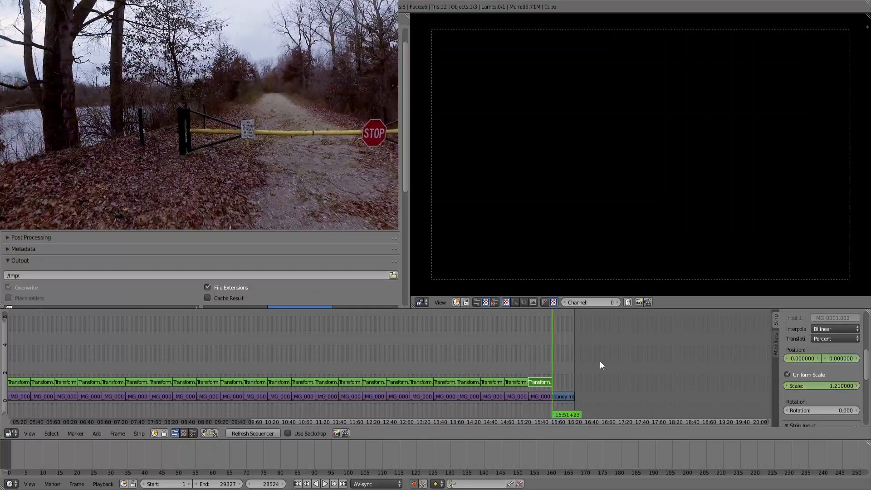
key("Page_Down")
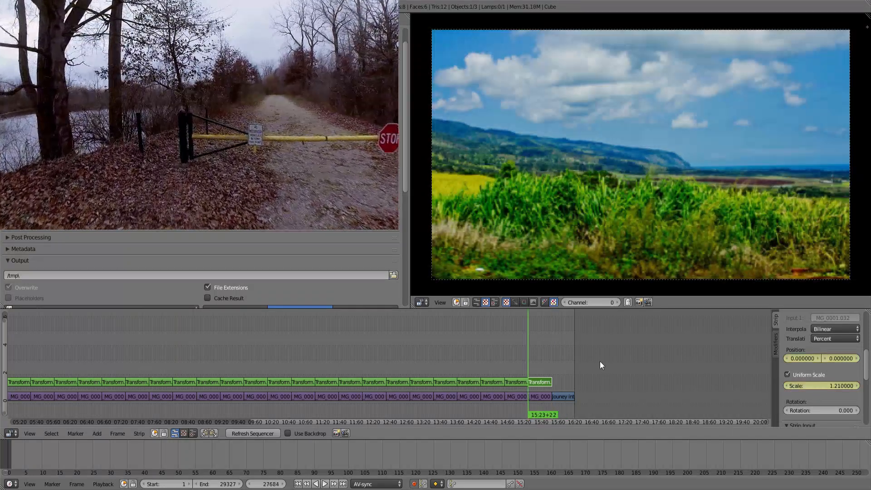
At the end of the last Transform strip, set uniform scale to 1.87, X position to -5.49 and raise the Y position
key("Page_Up")
key("Left")
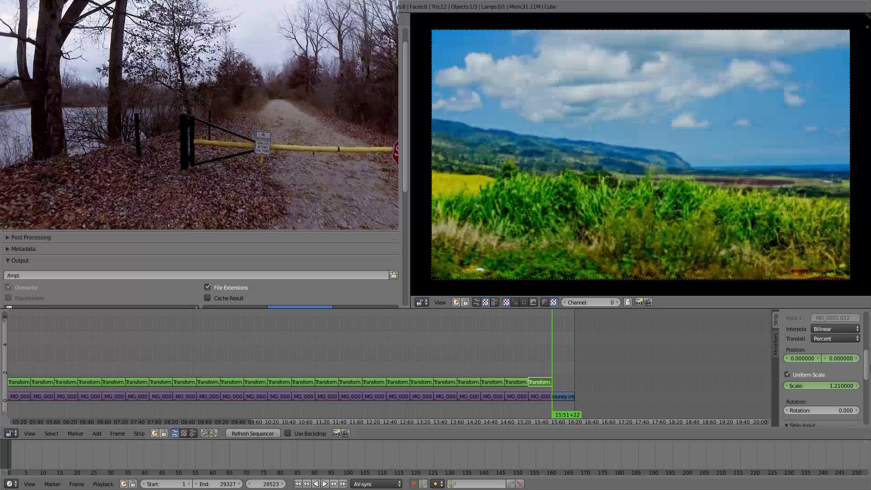
left_click_drag(823, 382, 787, 358)
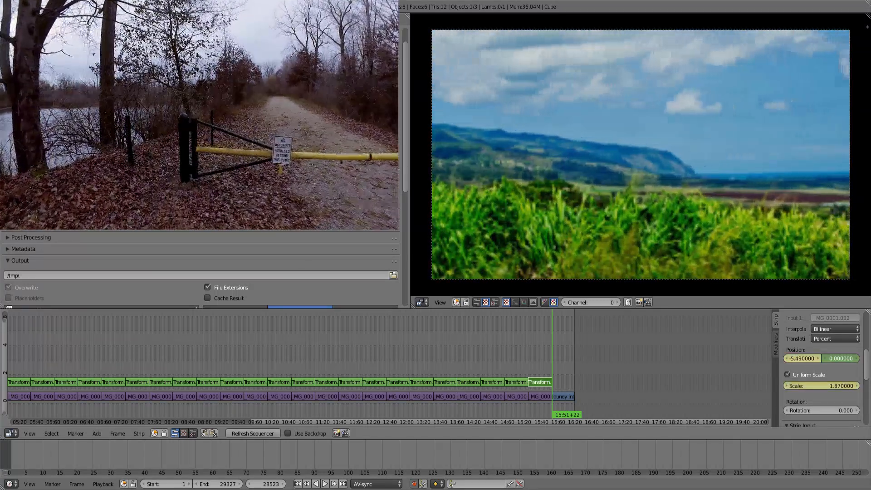
left_click_drag(840, 358, 855, 359)
Preview the last strip's animated move near its end and save the project over its existing blend file
mouse_move(551, 366)
left_mouse_down()
mouse_move(527, 359)
mouse_move(545, 360)
left_mouse_up()
key("alt+a")
key("ctrl+s")
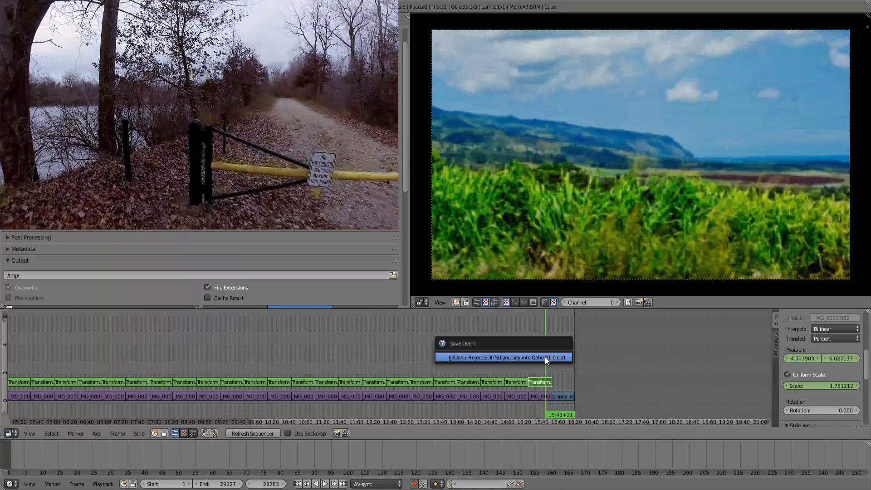
left_click(545, 357)
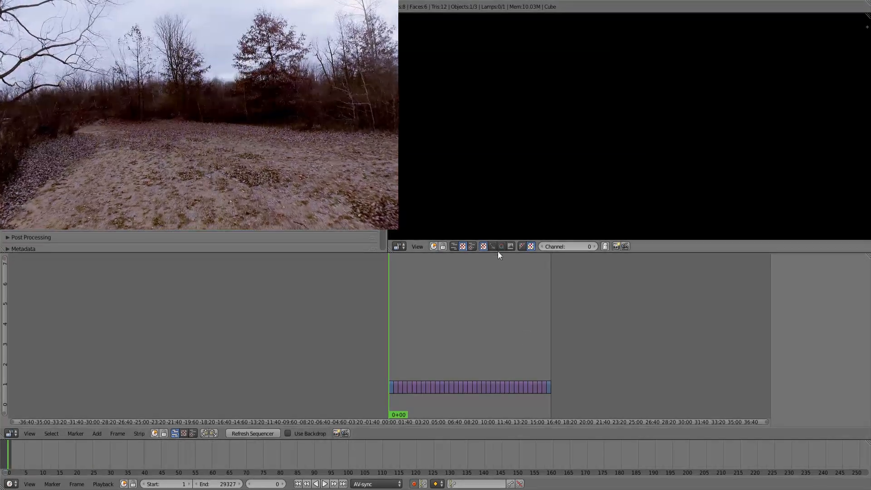
Move the playhead to about 03:58+20 and enlarge the preview area so the whole frame is shown larger
left_click(428, 364)
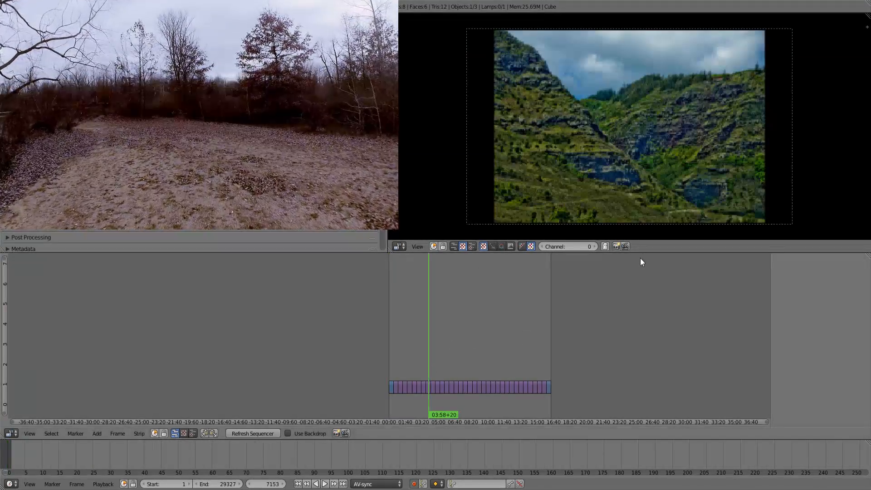
left_click_drag(640, 252, 641, 289)
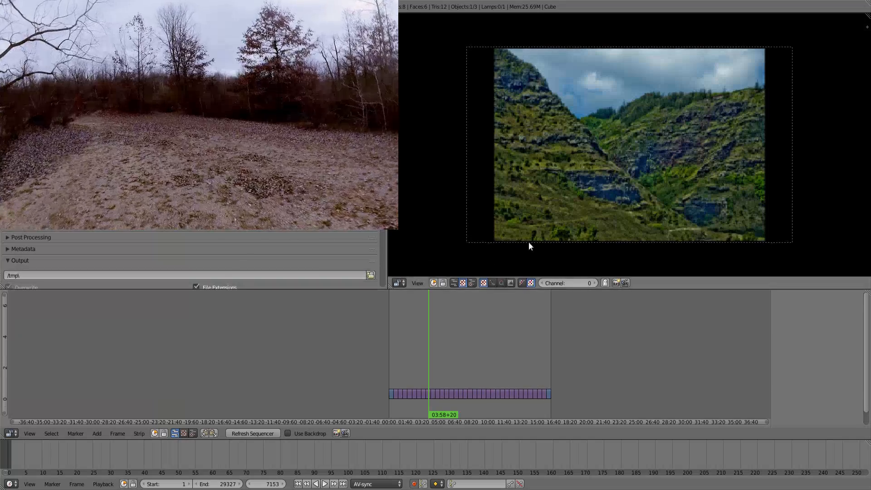
left_click_drag(389, 253, 407, 202)
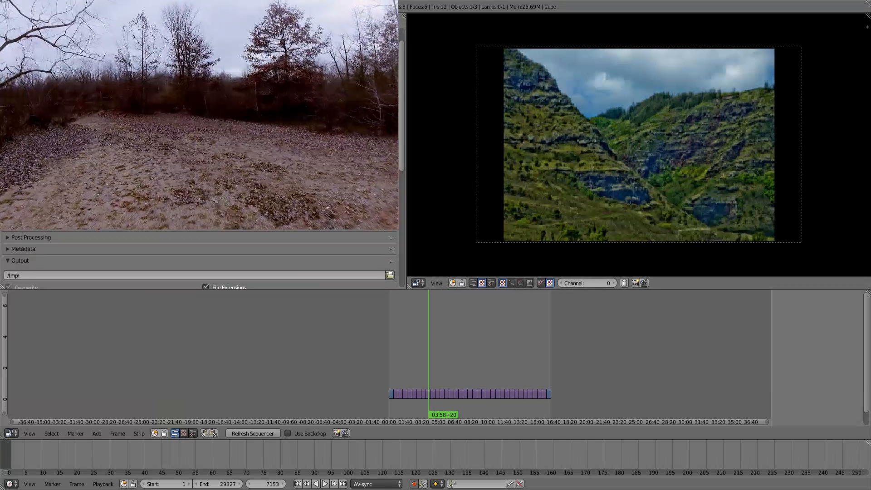
scroll(638, 144, "up", 5)
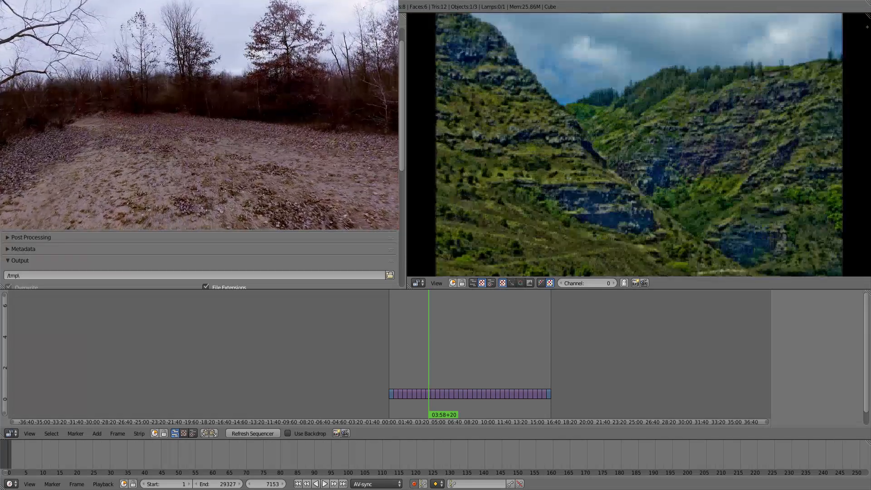
scroll(576, 137, "up", 3)
scroll(575, 138, "down", 6)
scroll(574, 140, "up", 1)
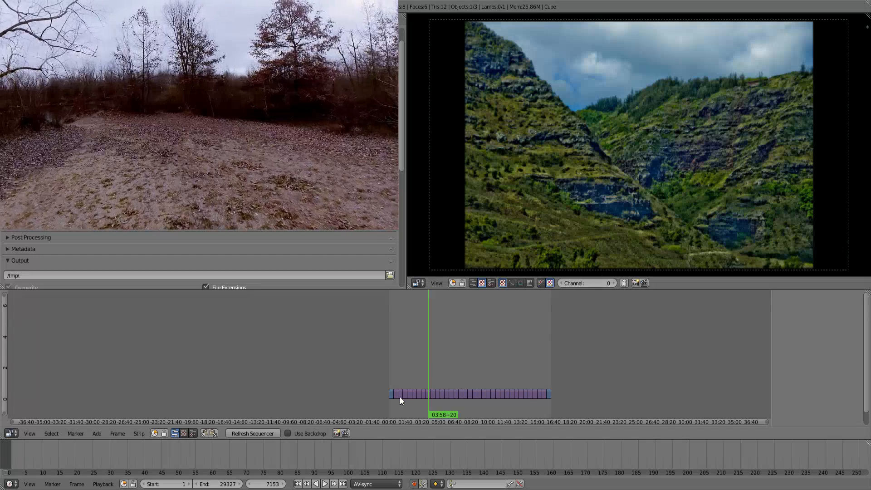
Show the strip properties and add a Transform effect strip to the first image strip, MG_0302.jpg
key("n")
key("space")
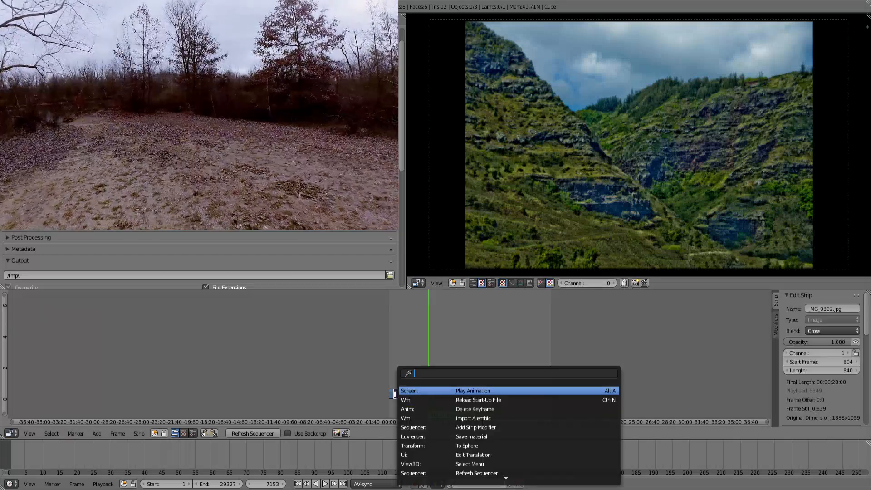
left_click(96, 433)
mouse_move(111, 364)
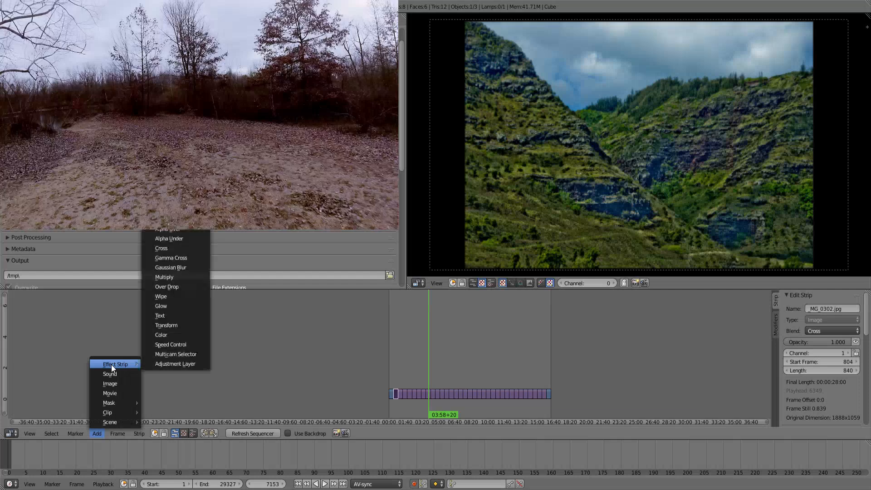
left_click(195, 326)
Add a Transform effect strip to the second image strip, MG_0302.001, using the operator search for Add Effect Strip
right_click(399, 394)
key("space")
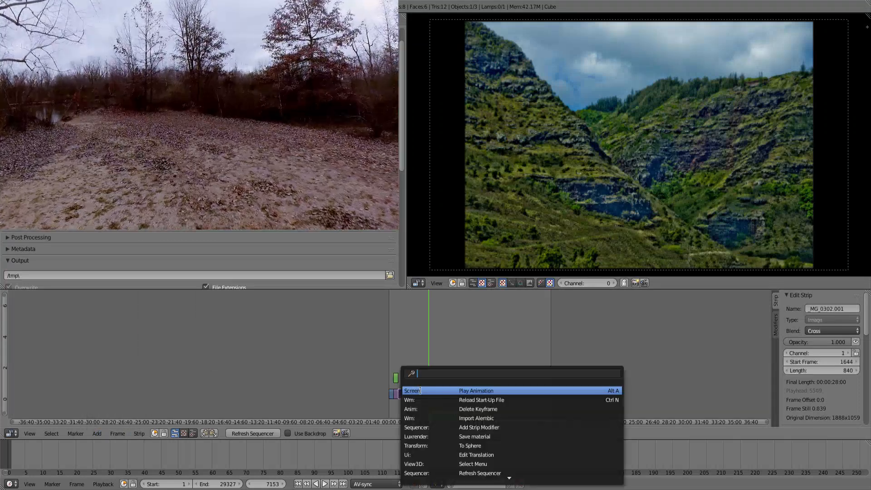
left_click(412, 390)
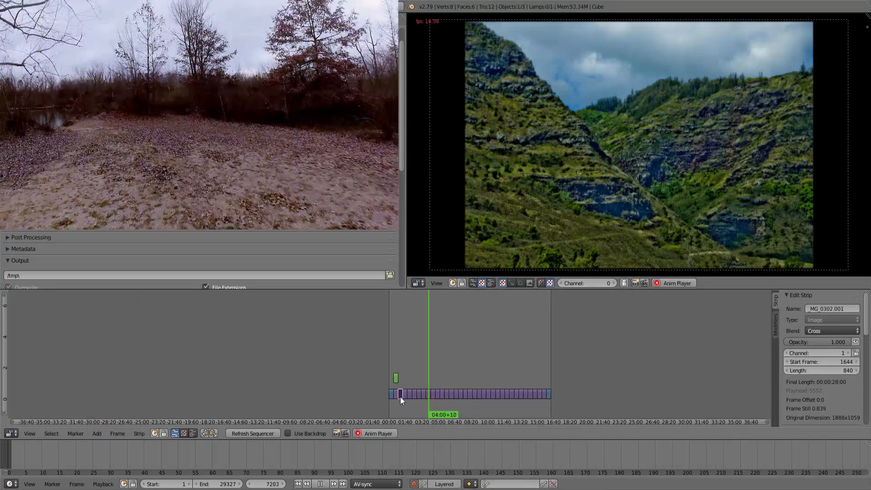
key("space")
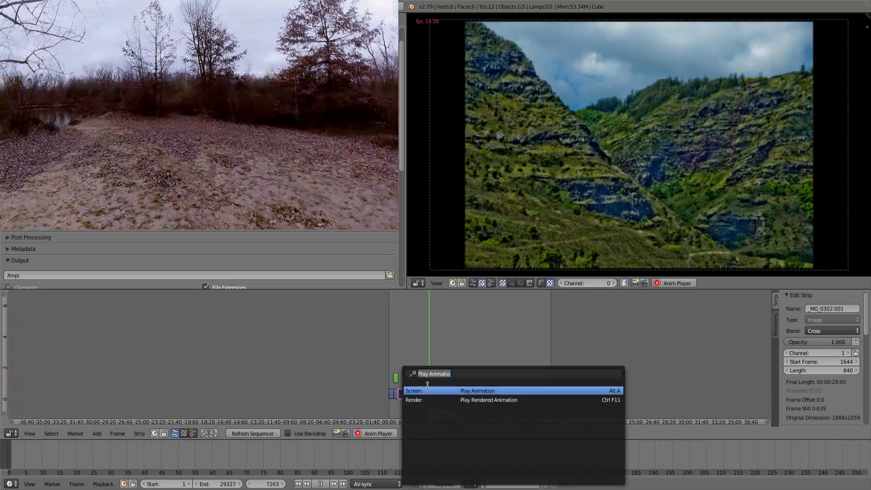
type("eff")
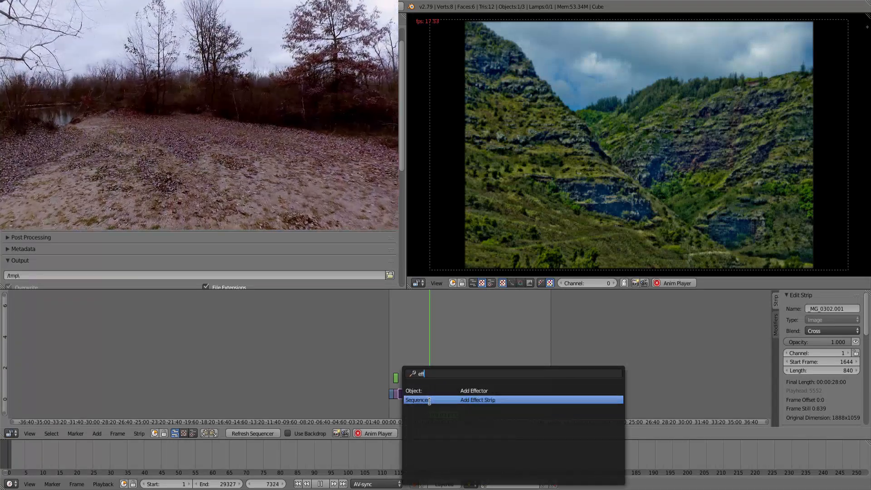
left_click(417, 399)
Add a Transform effect strip to each of the image strips MG_0302.002 and MG_0302.003
key("x")
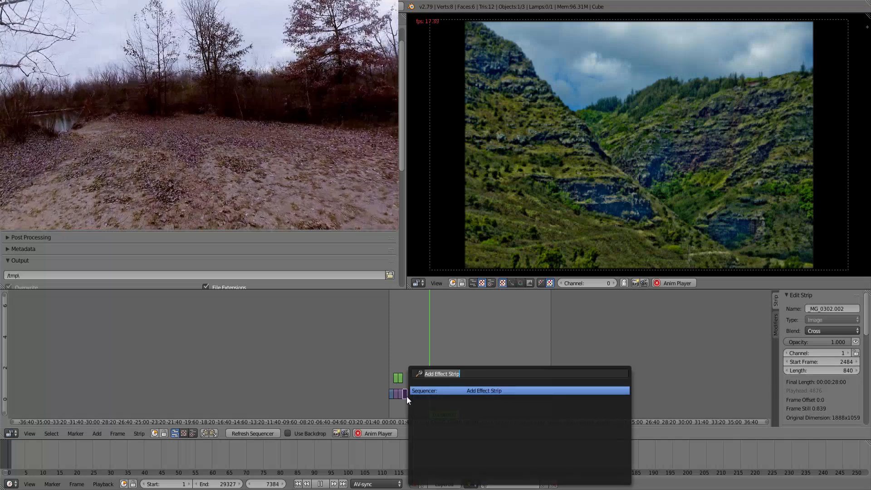
key("Escape")
key("space")
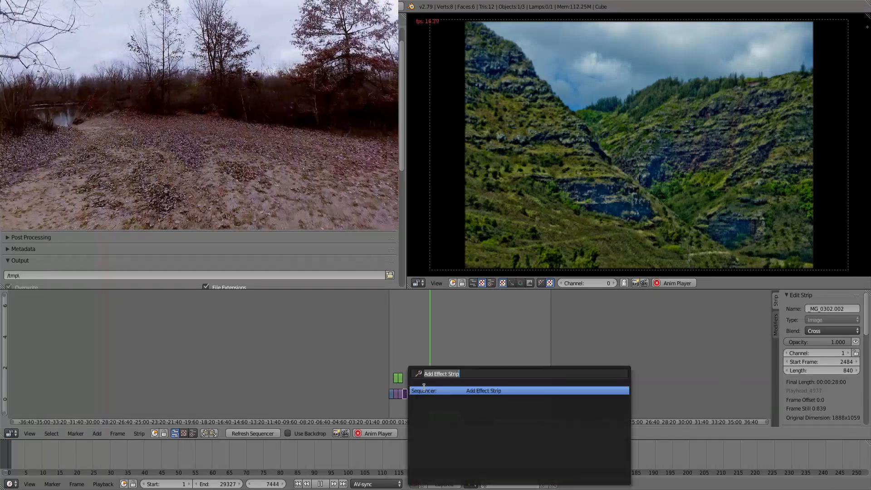
key("Return")
key("space")
key("Return")
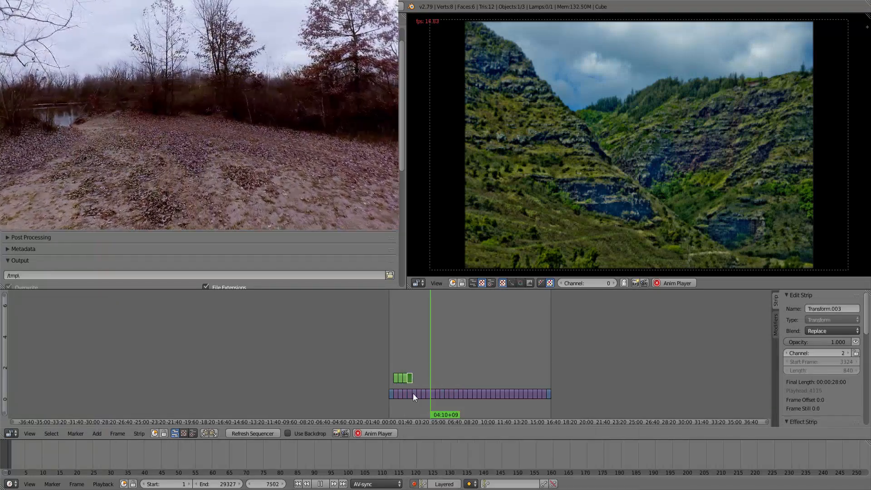
Add a Transform effect strip to each of the image strips MG_0302.004, .005 and .006
key("space")
key("Return")
right_click(421, 394)
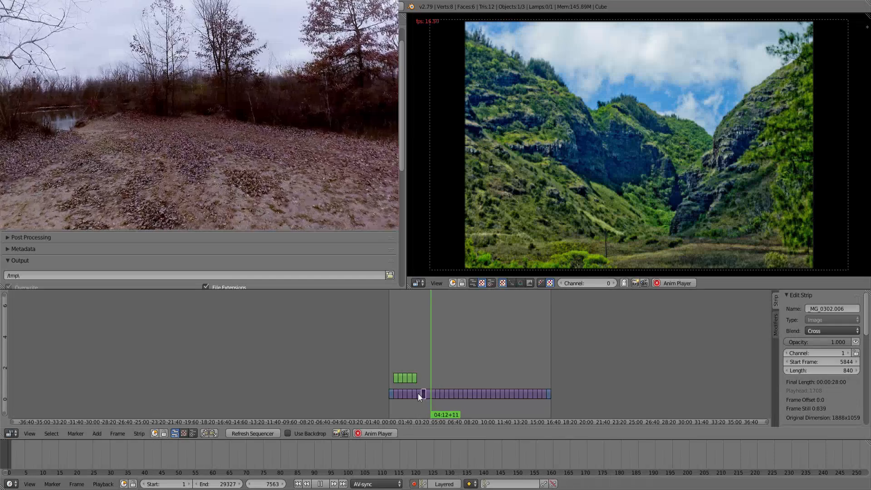
key("space")
key("Return")
right_click(424, 394)
key("space")
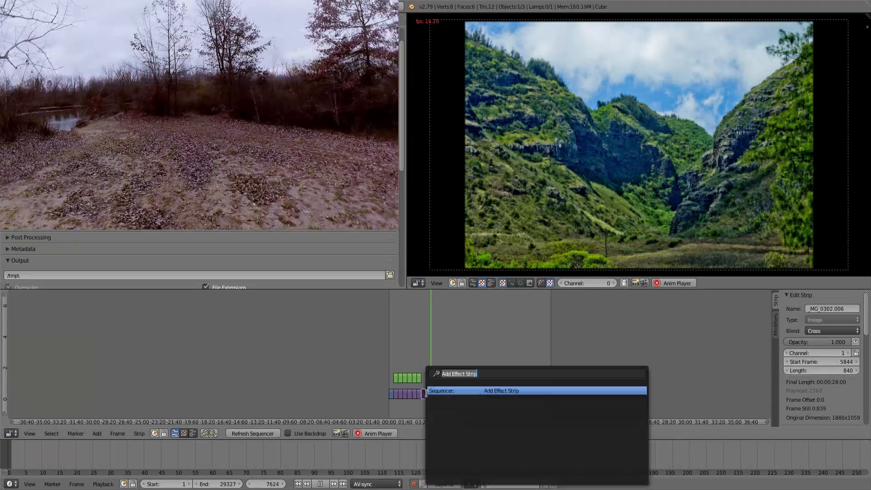
key("Return")
Add a Transform effect strip to each of the image strips MG_0302.007, .008 and .009
right_click(430, 393)
key("space")
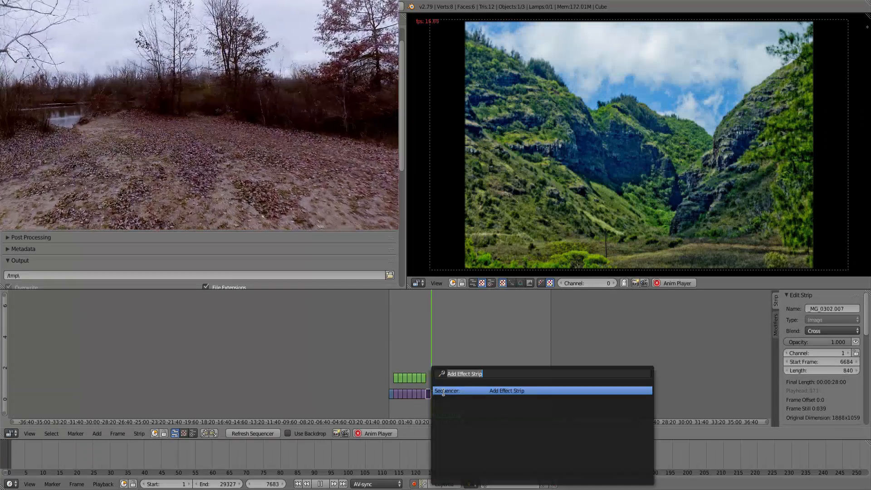
key("Return")
right_click(434, 396)
key("space")
key("Return")
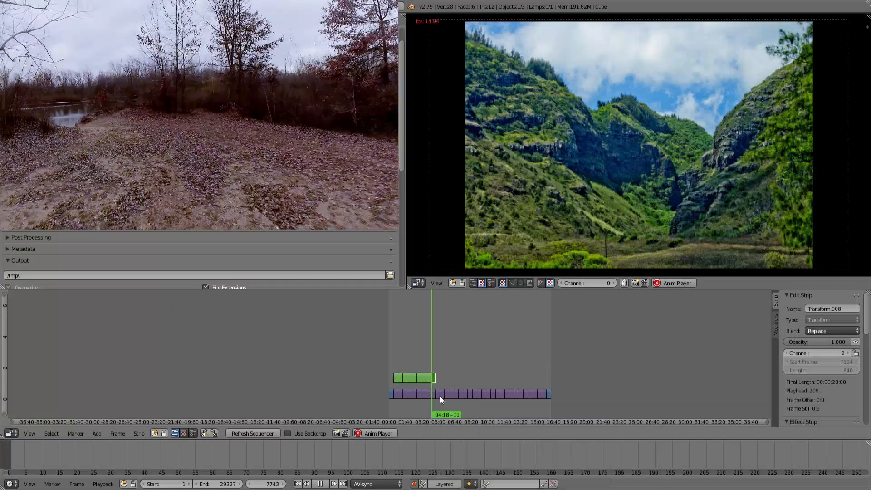
key("space")
key("Return")
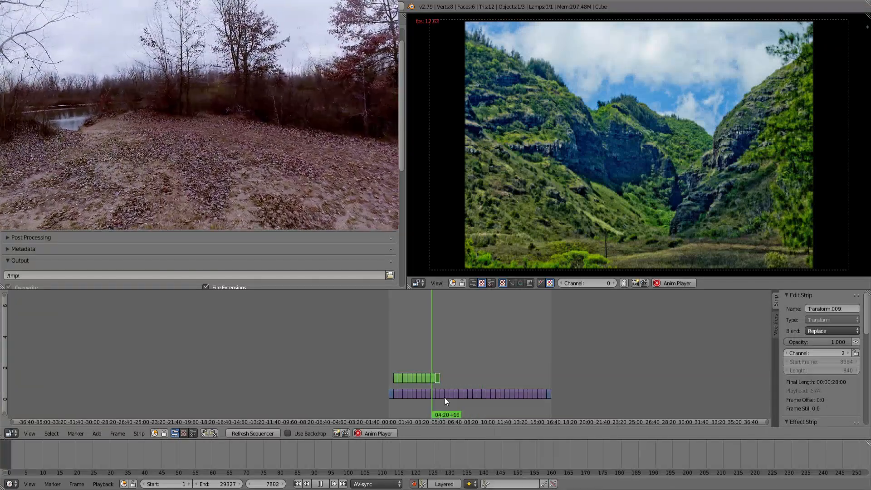
Add a Transform effect strip to each of the image strips MG_0302.010, .011 and .012
right_click(442, 395)
key("space")
key("Return")
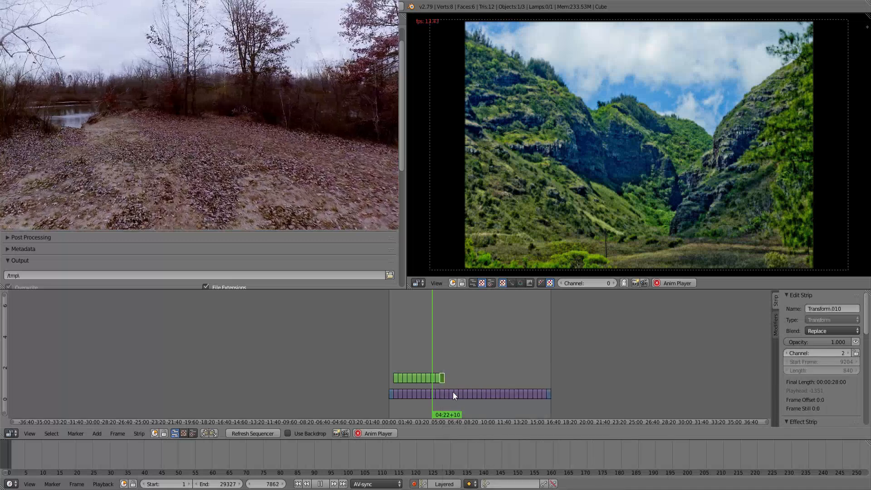
right_click(448, 392)
key("space")
key("Return")
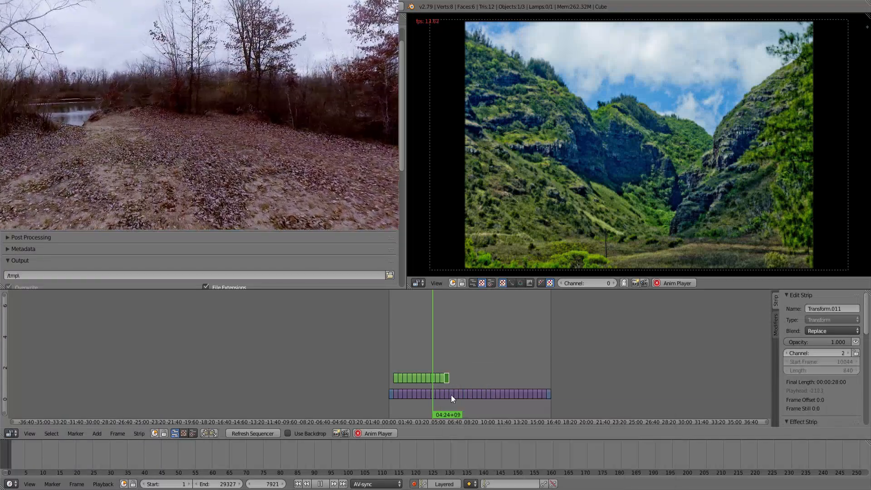
right_click(450, 394)
key("space")
key("Return")
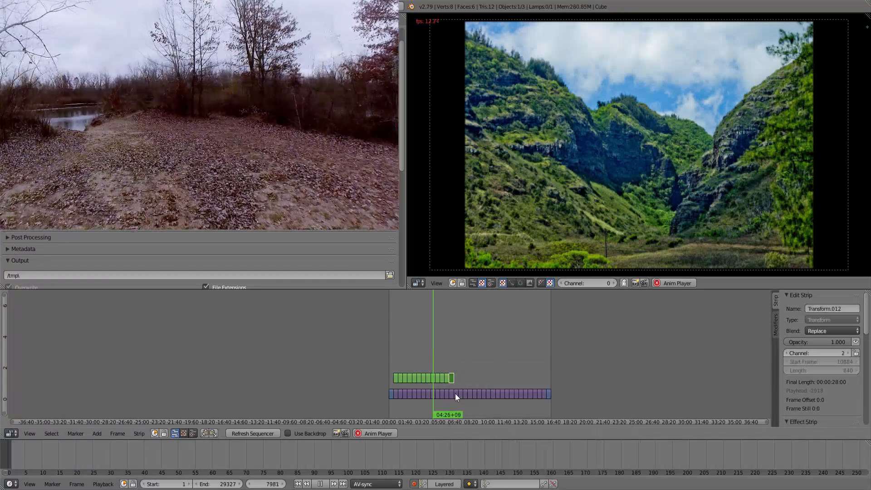
Add a Transform effect strip to each of the image strips MG_0302.013, .014 and .015
right_click(455, 393)
key("space")
key("Return")
key("space")
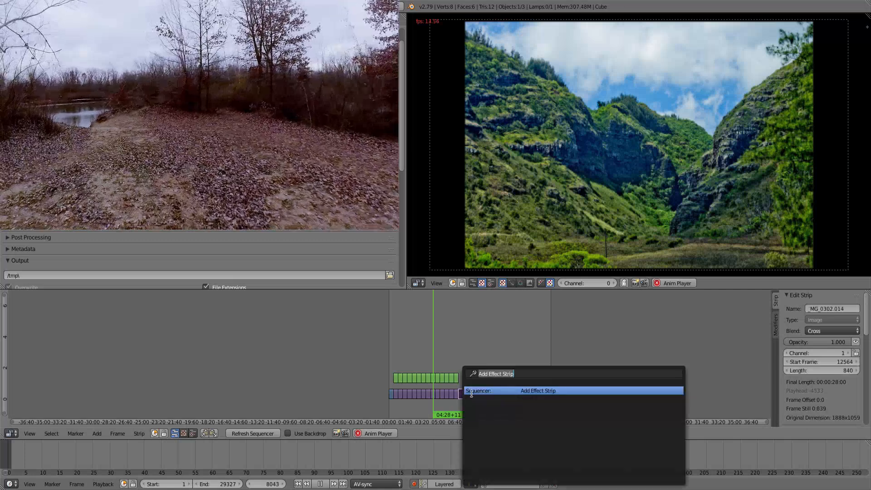
key("Return")
right_click(465, 393)
key("space")
key("Return")
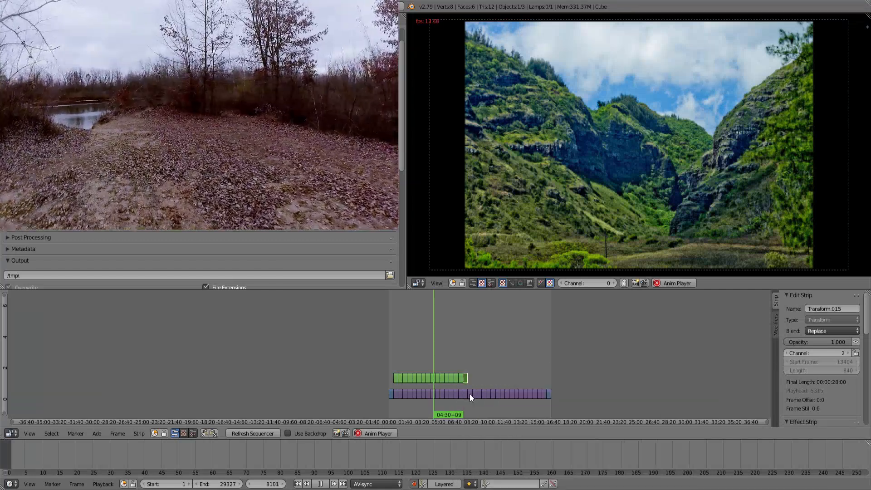
Add a Transform effect strip to each of the image strips MG_0302.016, .017 and .018
right_click(469, 393)
key("space")
key("Return")
right_click(475, 393)
key("space")
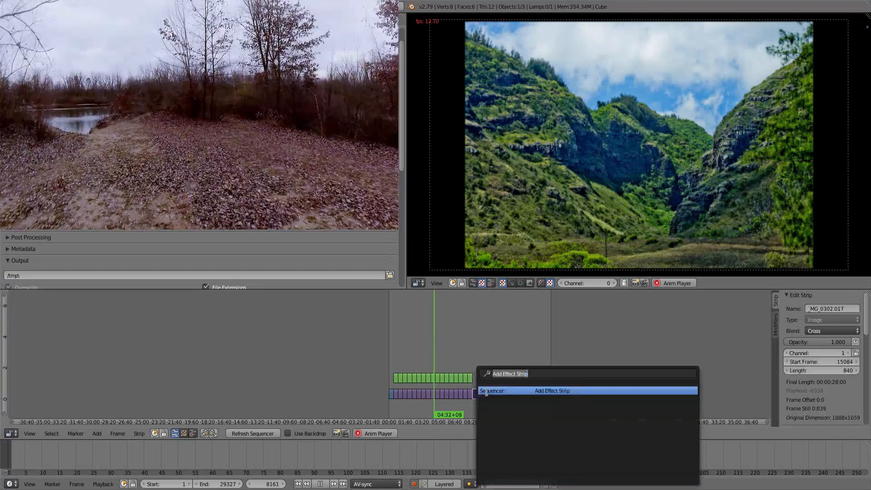
key("Return")
right_click(478, 392)
key("space")
key("Return")
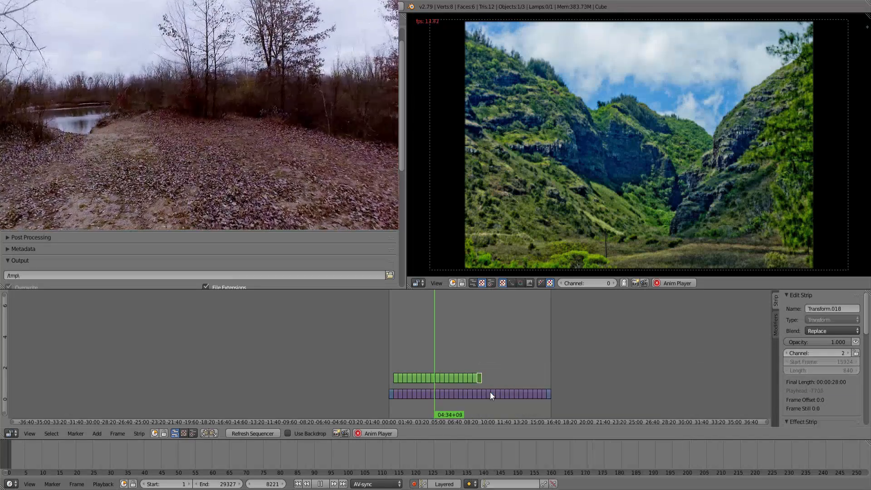
Add a Transform effect strip to each of the image strips MG_0302.019, .020 and .021
right_click(484, 394)
key("space")
key("Return")
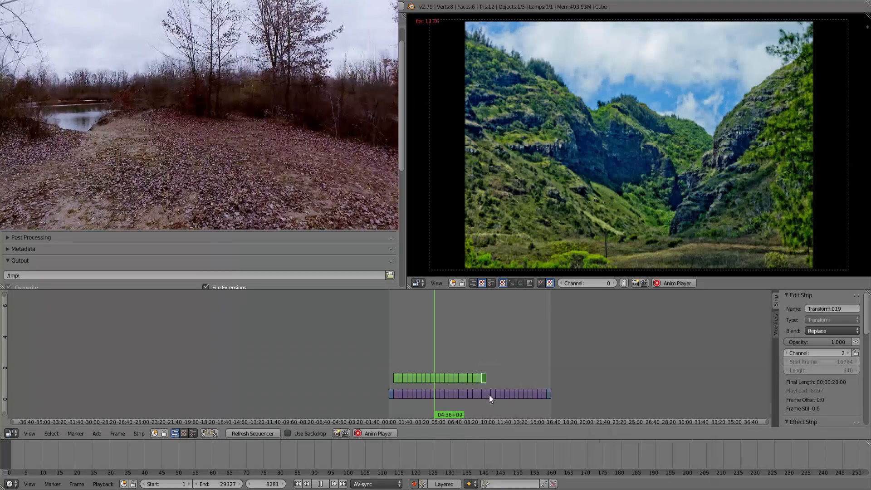
right_click(489, 394)
key("space")
key("Return")
right_click(492, 394)
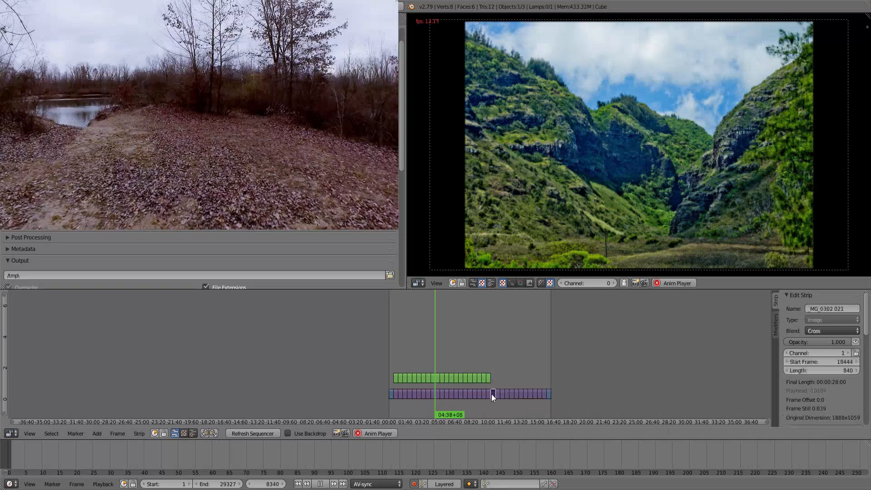
key("space")
key("Return")
Add a Transform effect strip to each of the image strips MG_0302.022, .023 and .024
right_click(499, 393)
key("space")
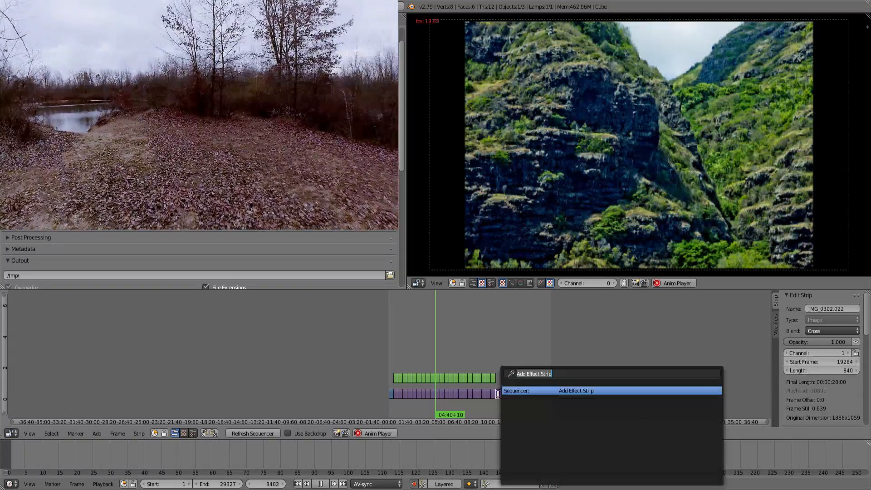
key("Return")
right_click(500, 393)
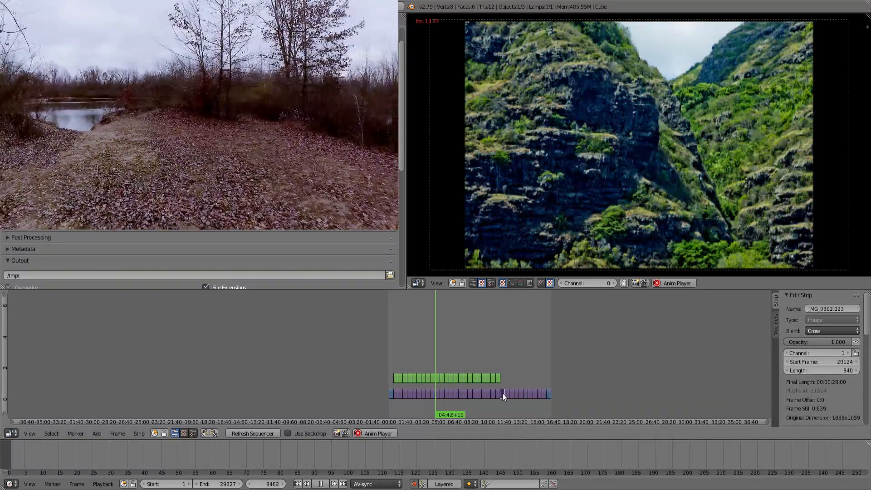
key("space")
key("Return")
right_click(509, 393)
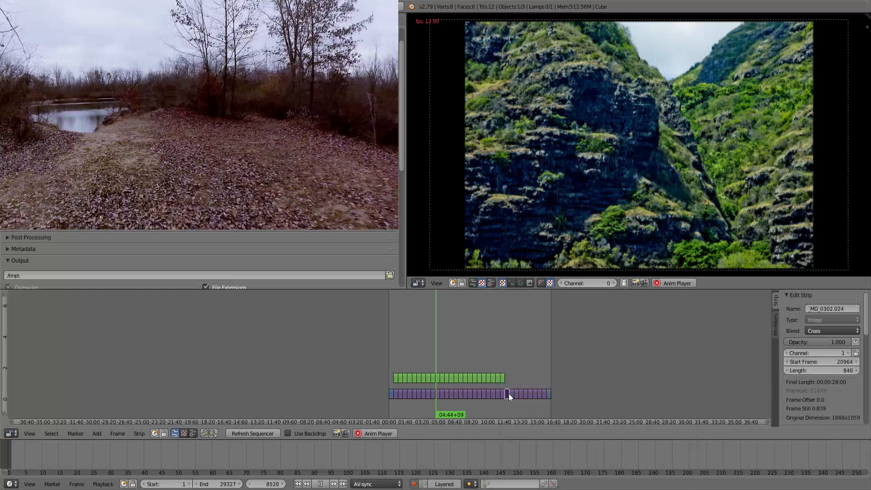
key("space")
key("Return")
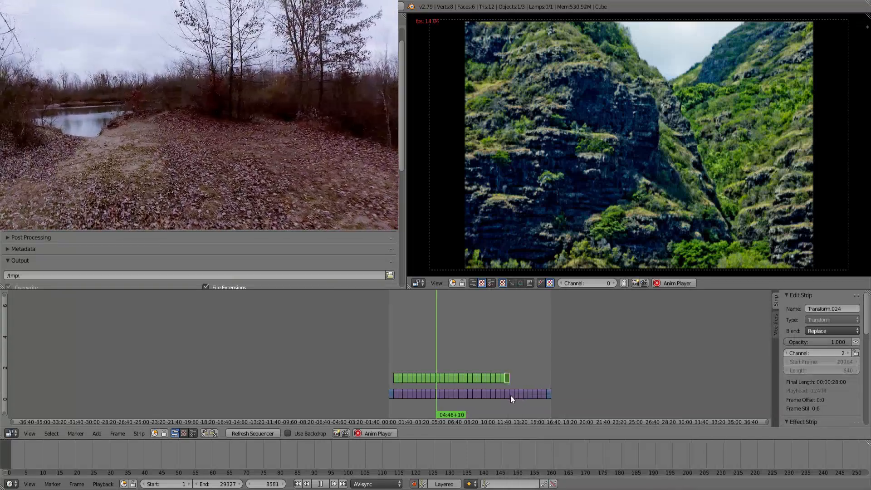
Add a Transform effect strip to each of the image strips MG_0302.025, .026 and .027
key("space")
key("Return")
right_click(518, 394)
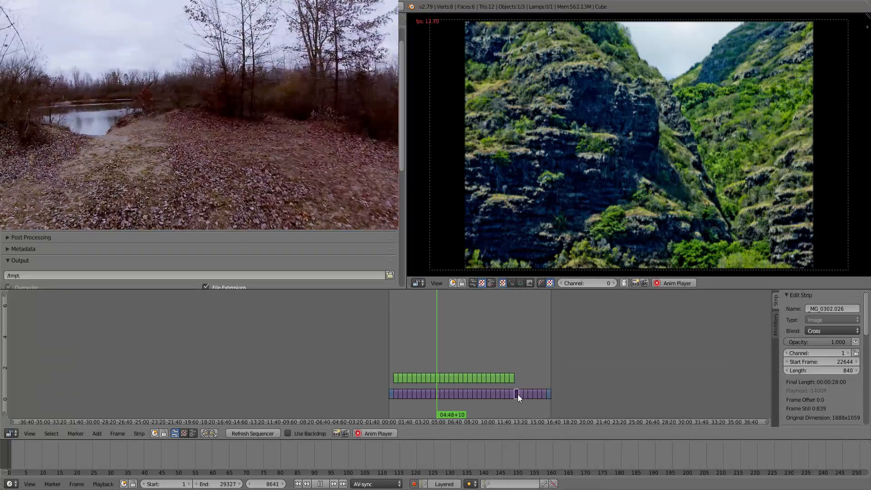
key("space")
key("Return")
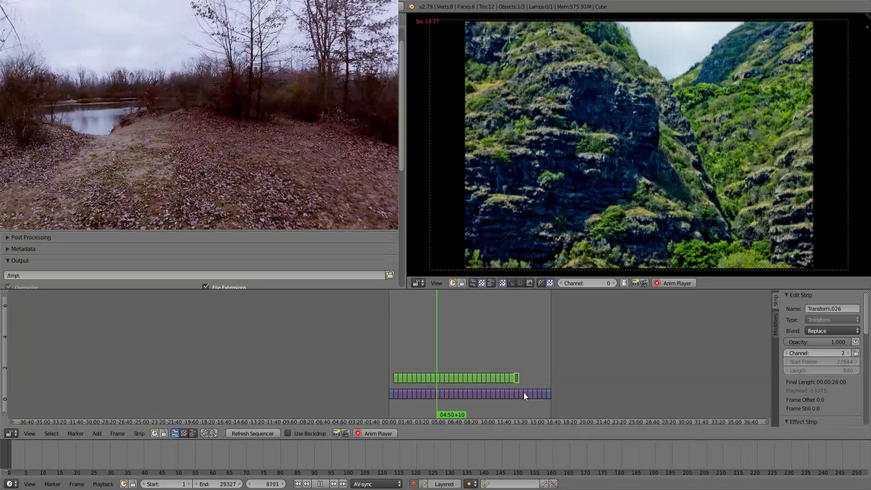
right_click(522, 393)
key("space")
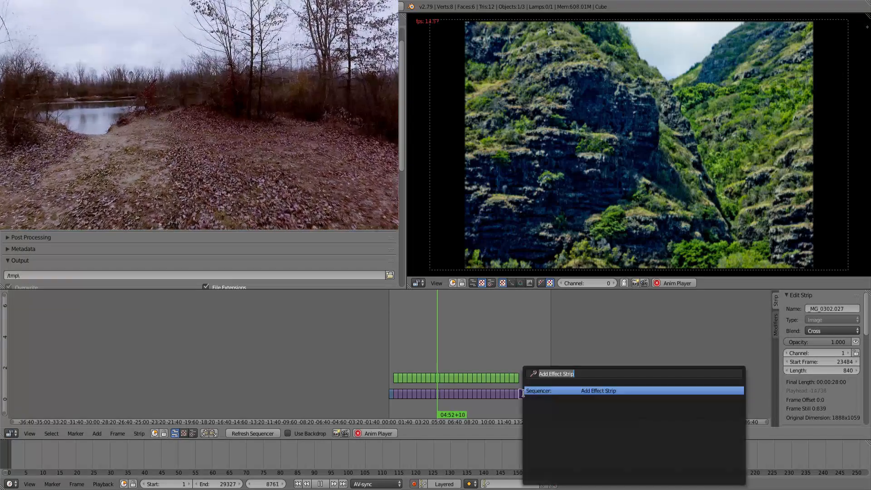
key("Return")
Add a Transform effect strip to each of the image strips MG_0302.028, .029 and .030
right_click(526, 394)
key("space")
key("Return")
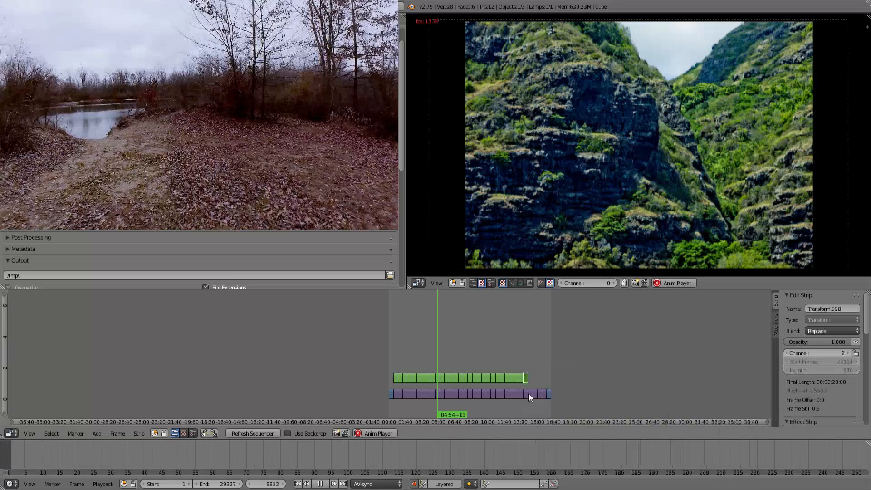
right_click(529, 393)
key("space")
key("Return")
right_click(535, 393)
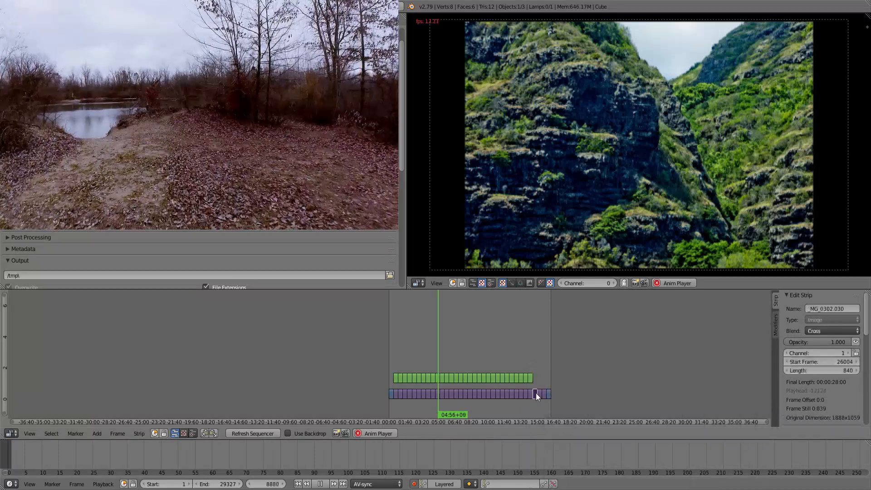
key("space")
key("Return")
Add a Transform effect strip to each of the image strips MG_0302.031 and .032
right_click(538, 393)
key("space")
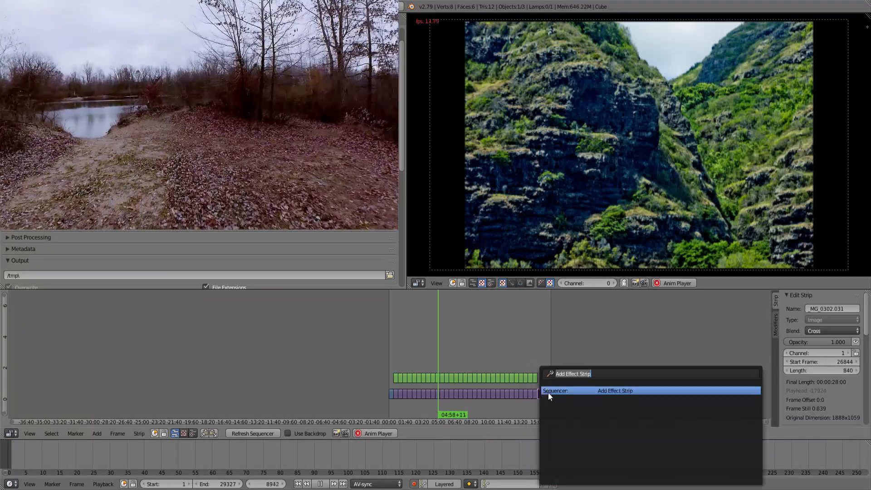
key("Return")
right_click(543, 394)
key("space")
key("Return")
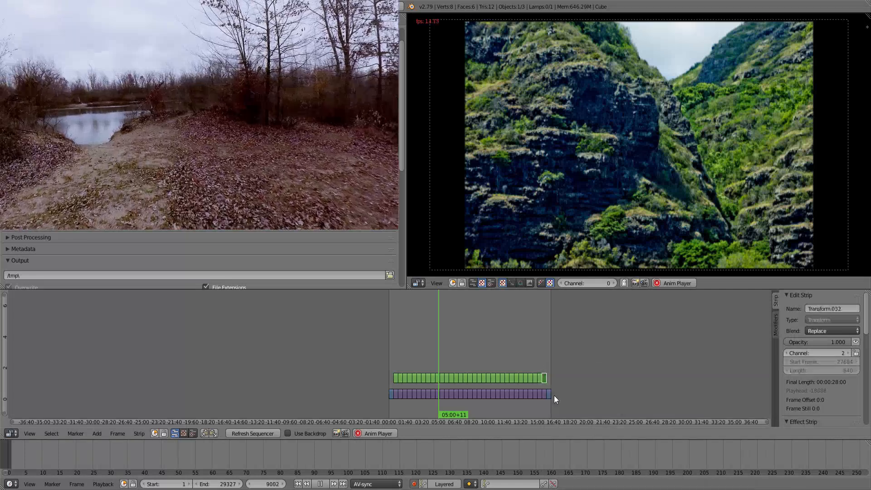
Play back the transition from the opening movie strip into the first image and stop playback just inside that image
left_click(393, 354)
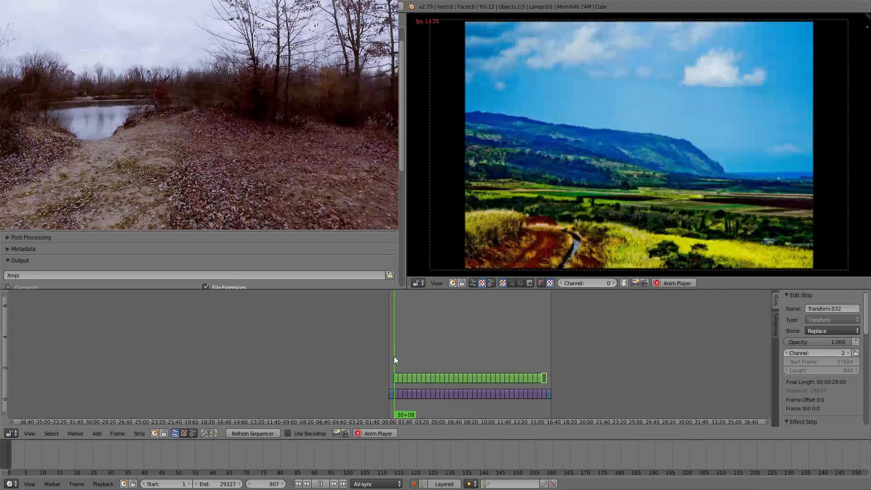
scroll(425, 363, "up", 2)
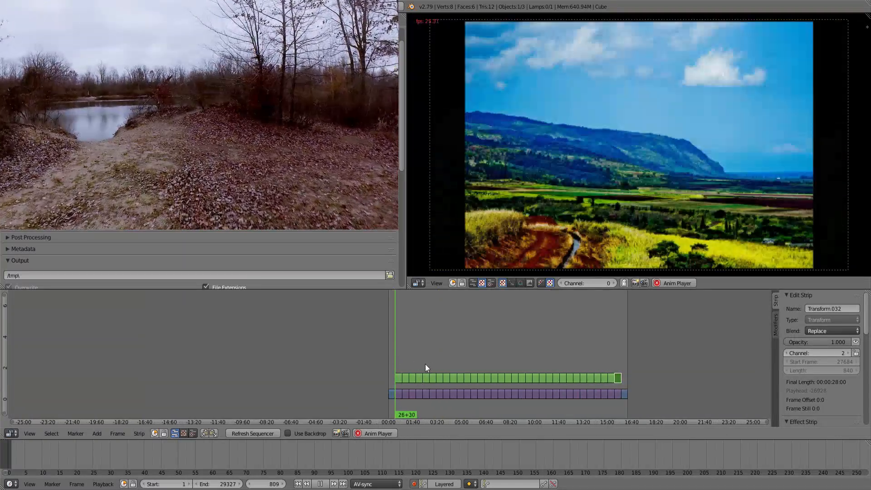
key("alt+a")
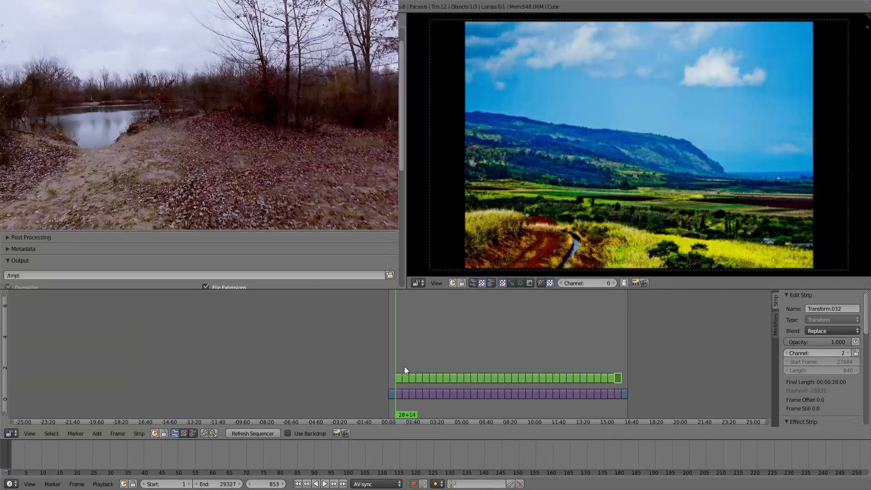
left_click(387, 357)
key("alt+a")
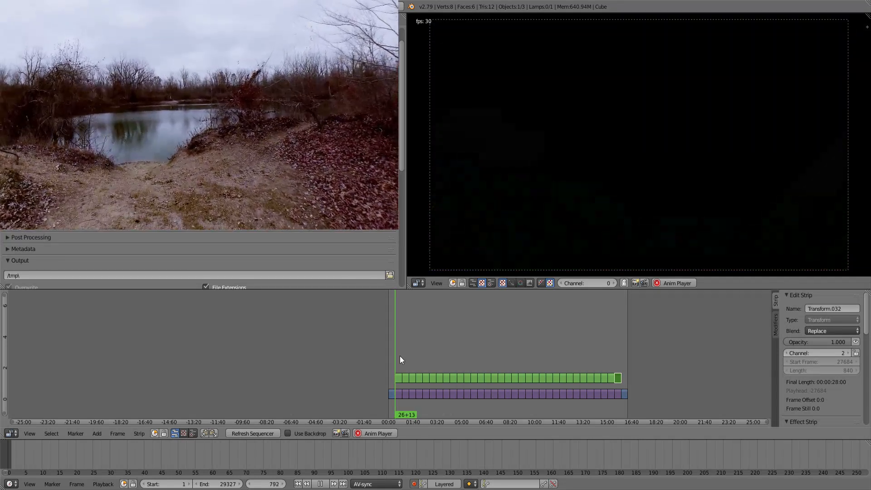
key("alt+a")
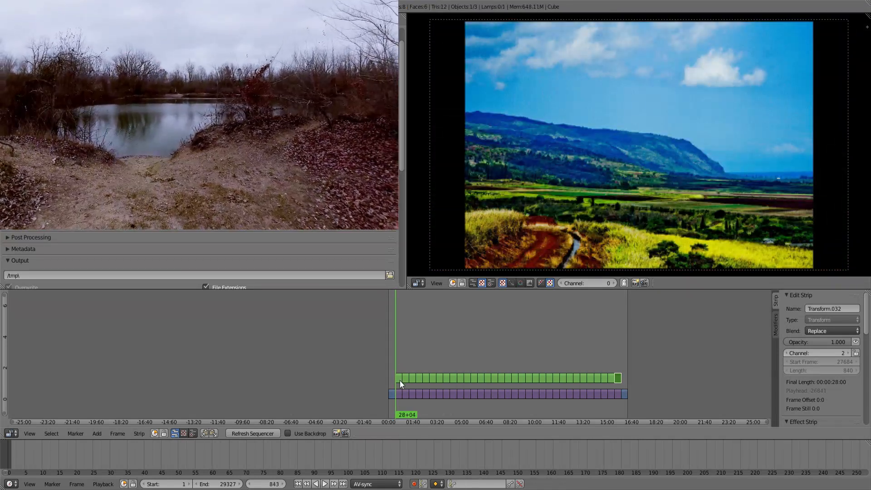
At the start frame of the first Transform strip, enable Uniform Scale and keyframe its position and scale
right_click(399, 380)
scroll(429, 366, "up", 10)
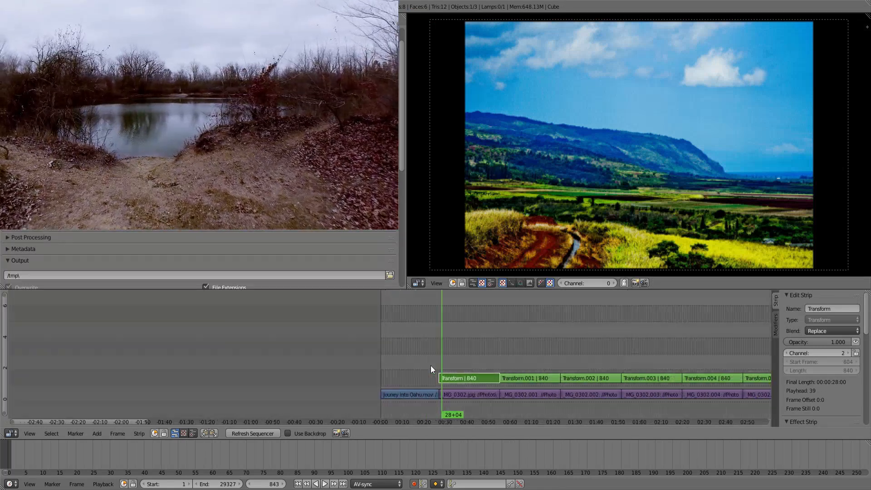
key("Page_Down")
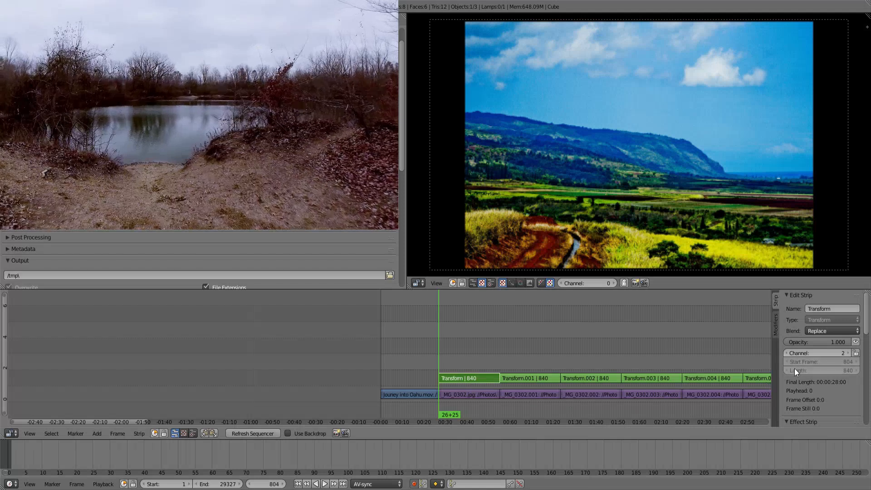
scroll(793, 369, "down", 6)
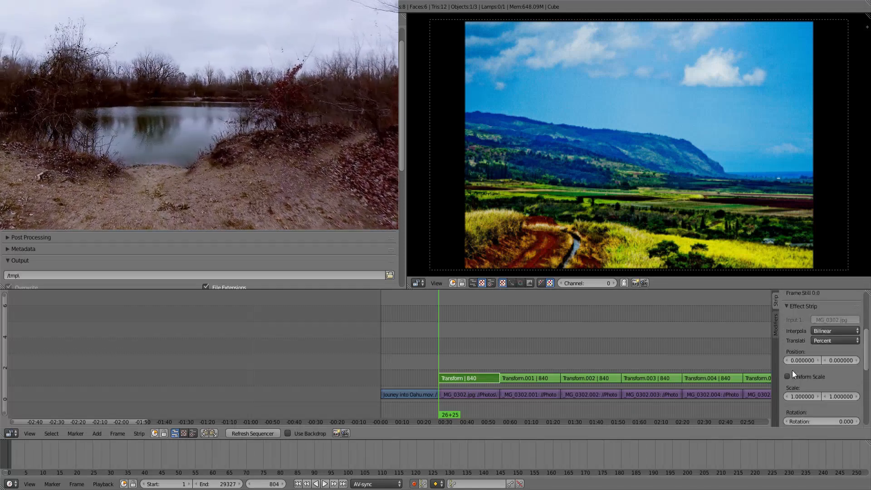
scroll(793, 370, "up", 4)
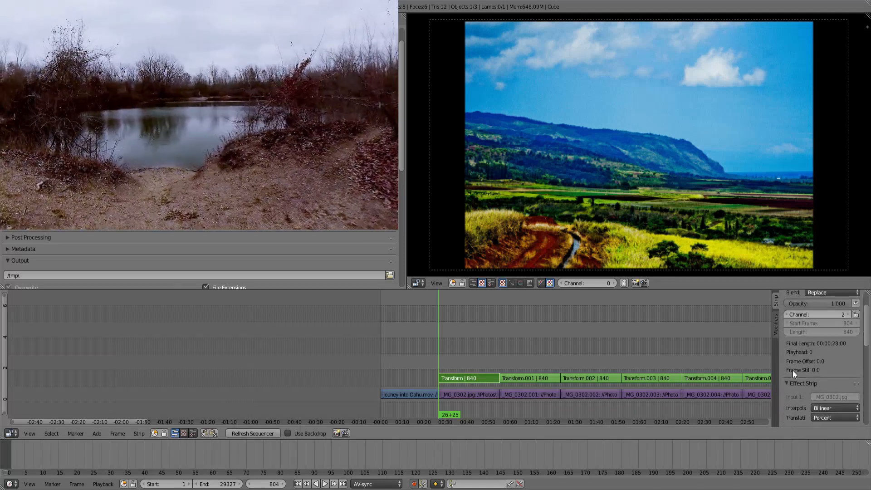
scroll(793, 370, "down", 5)
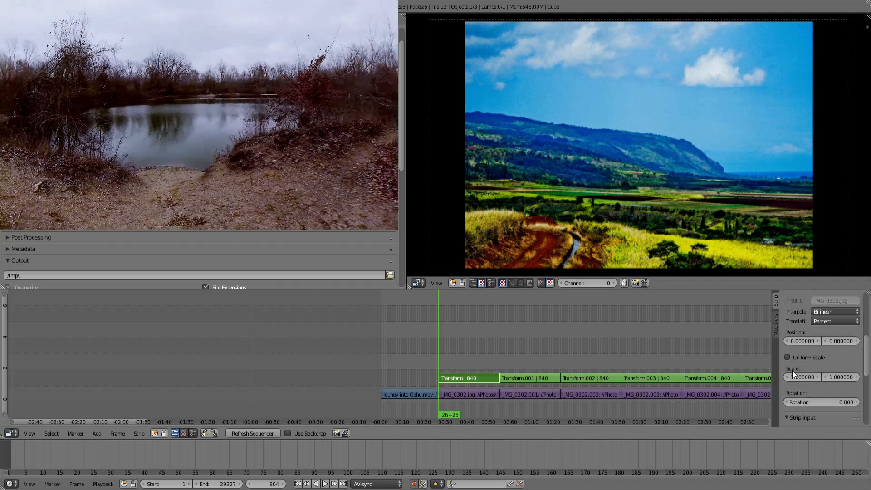
left_click(793, 357)
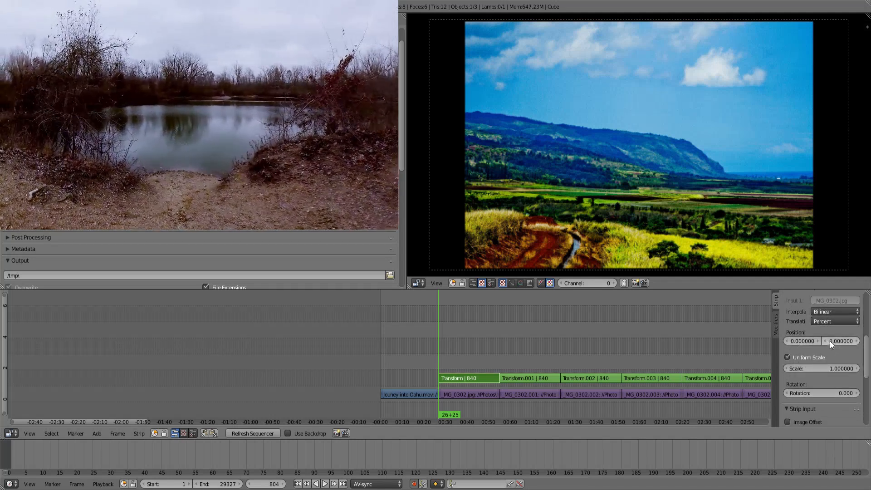
key("i")
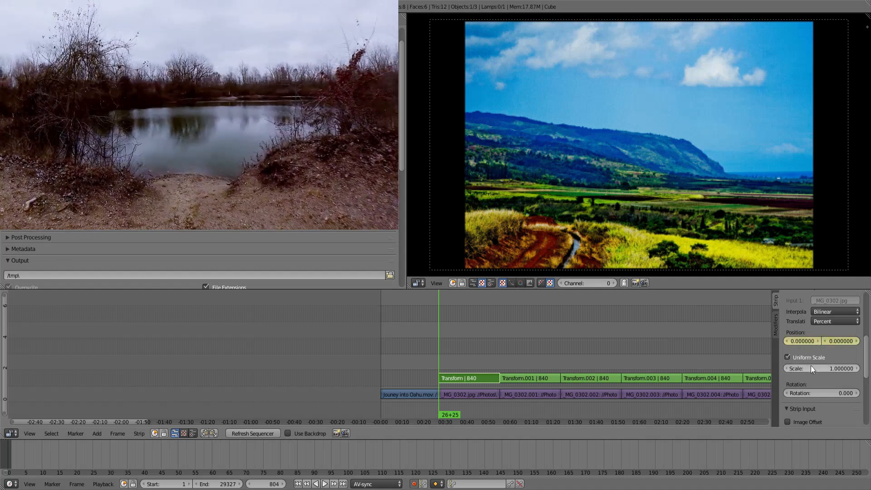
key("i")
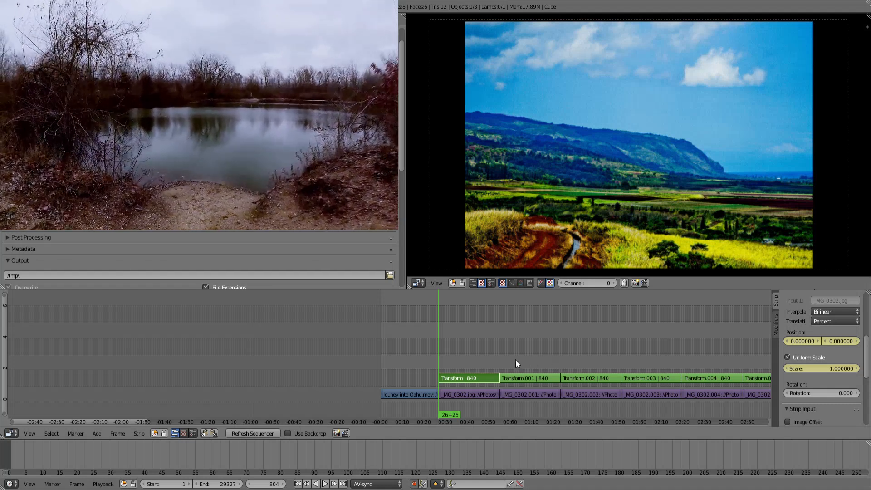
At the first Transform strip's start frame, set its scale to 1.24 and its position to 0.27, 6.24
left_click(469, 361)
key("Page_Down")
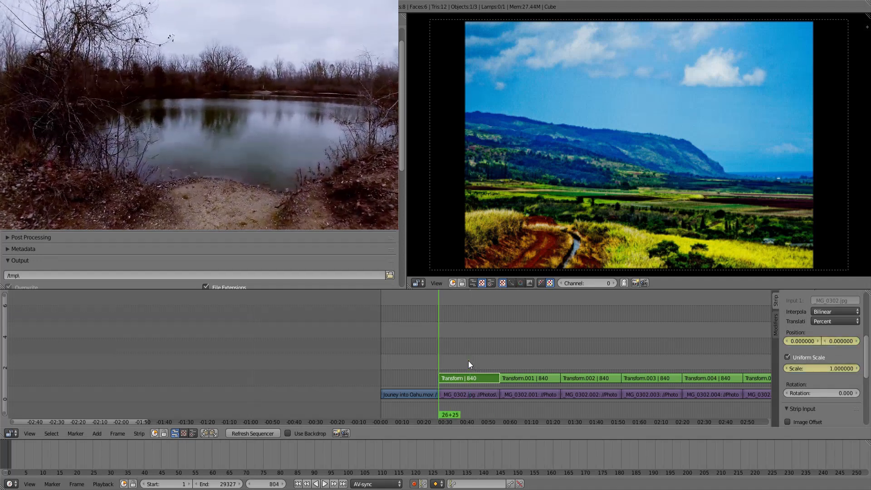
left_click_drag(821, 367, 798, 339)
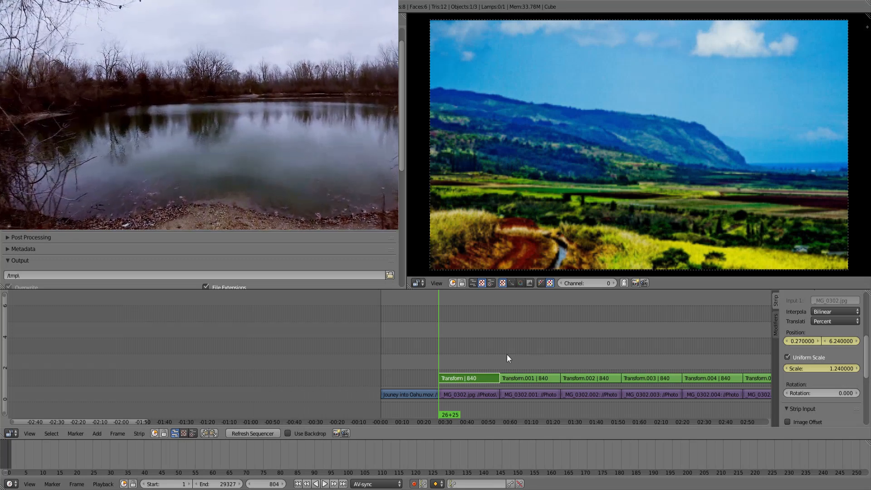
At the first Transform strip's end frame, set a larger scale and a shifted position, and scrub through the resulting pan and zoom
key("Page_Up")
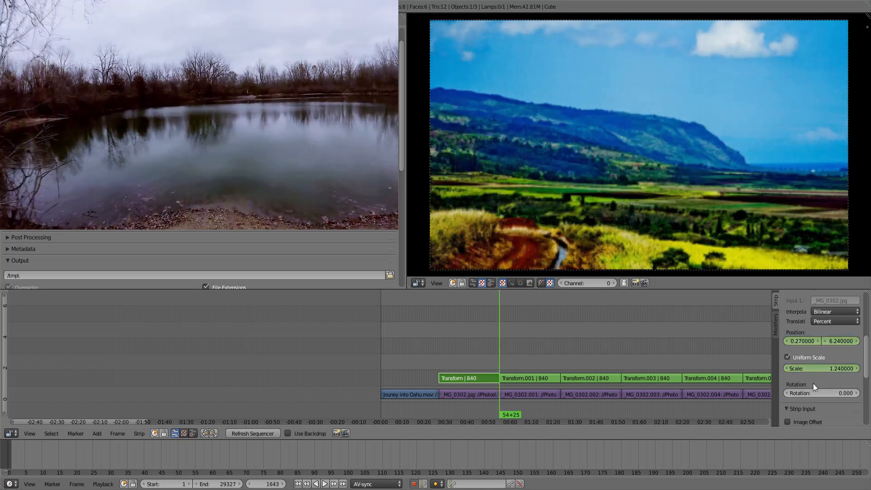
left_click_drag(823, 366, 842, 339)
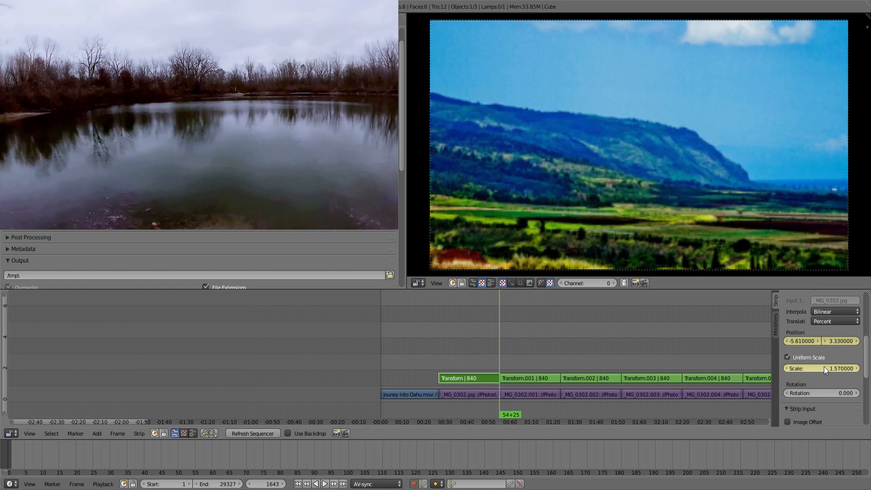
left_click_drag(823, 367, 799, 340)
left_click_drag(463, 353, 510, 355)
At the start frame of the Transform.001 strip, enable Uniform Scale and keyframe its position and scale
right_click(522, 376)
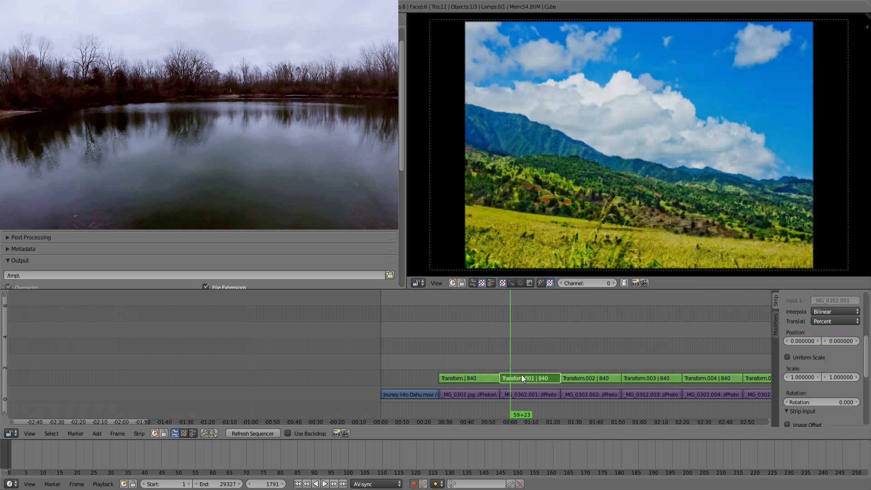
key("Page_Down")
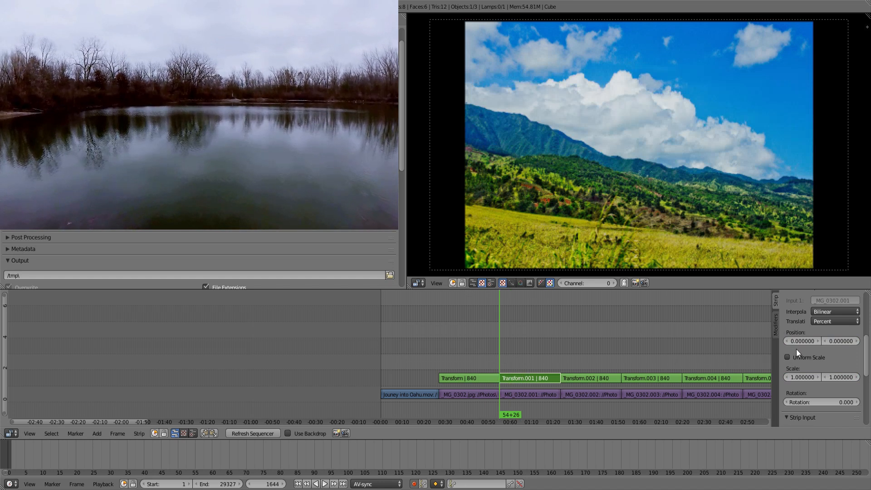
left_click(807, 357)
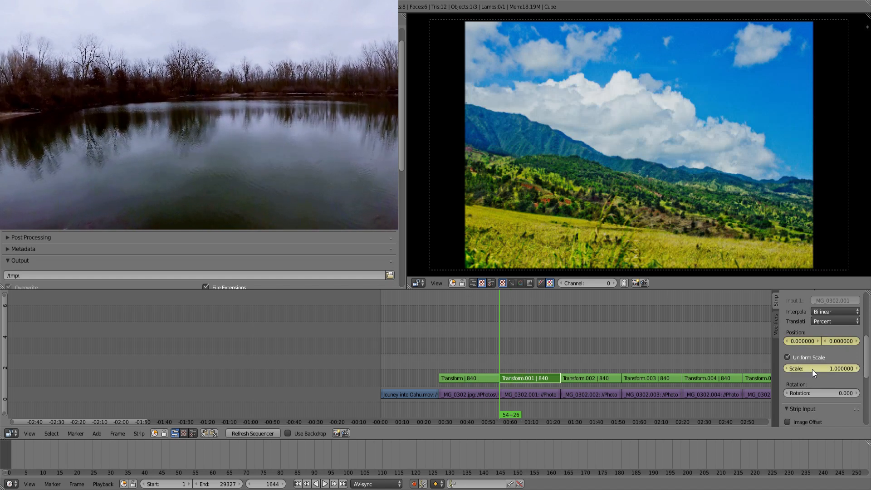
Set the starting scale of Transform.001 to 1.81 and its position to about -22.56, 24.54
left_click_drag(824, 369, 766, 341)
left_click_drag(848, 341, 782, 341)
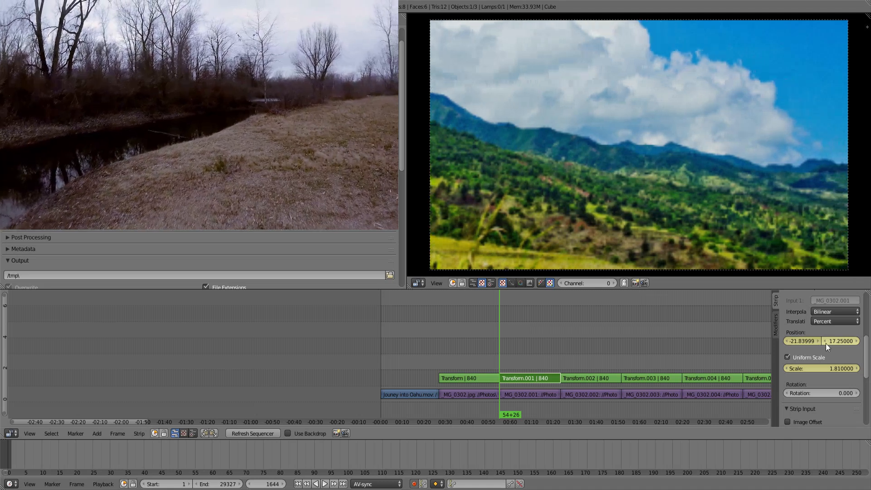
mouse_move(838, 340)
left_mouse_down()
mouse_move(796, 341)
mouse_move(845, 341)
left_mouse_up()
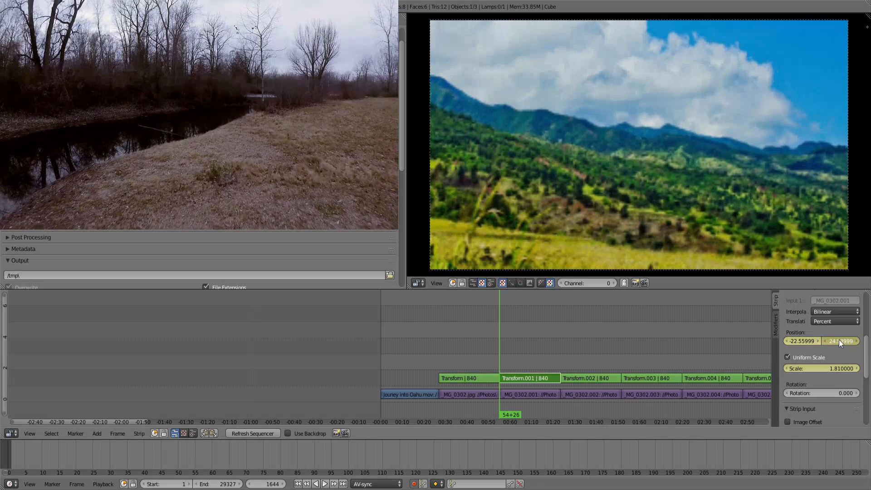
At the last frame of Transform.001, set the scale to 2.11 and the position to about -36.63, 29.76, and play back the pan and zoom
left_click(538, 353)
key("Page_Up")
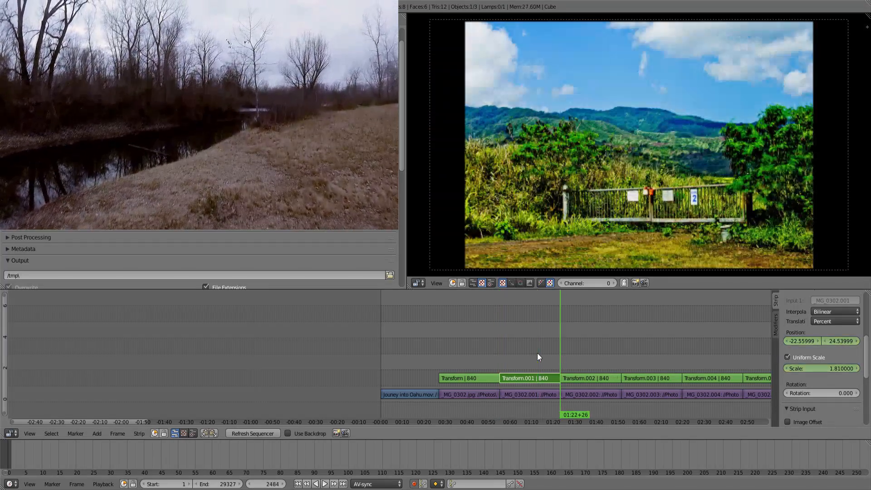
key("Page_Down")
key("Page_Up")
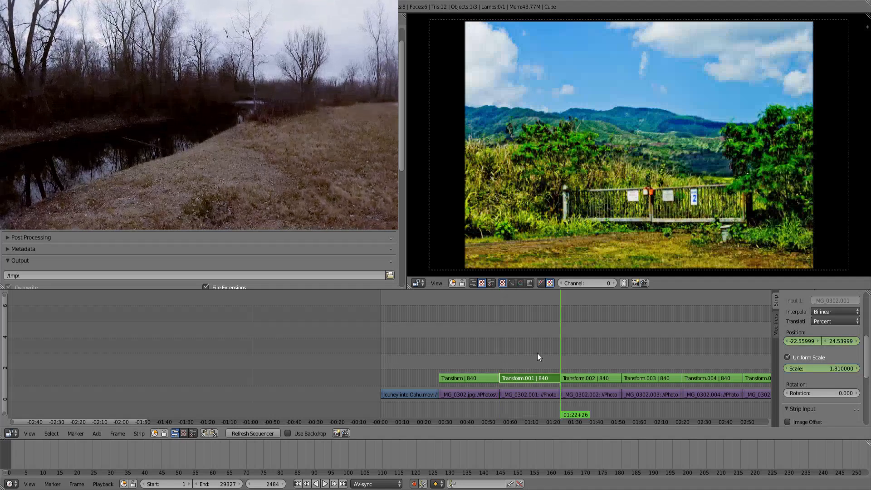
key("Left")
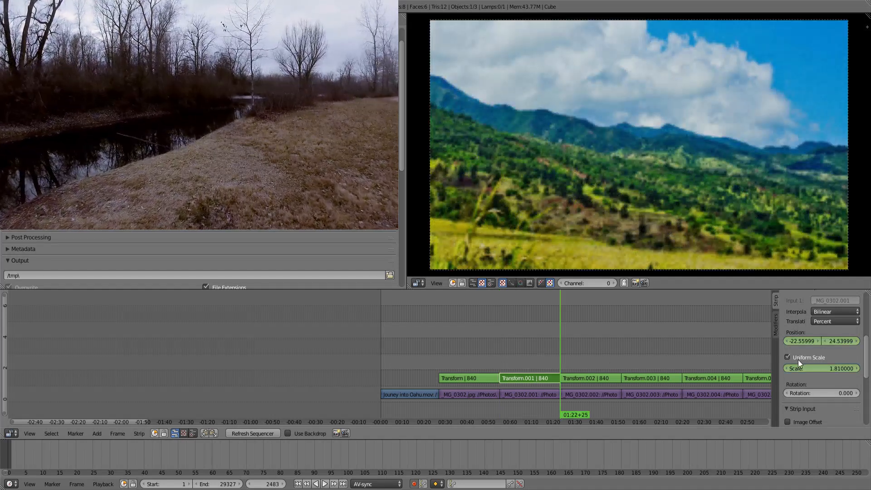
left_click_drag(822, 367, 783, 340)
left_click_drag(838, 340, 806, 340)
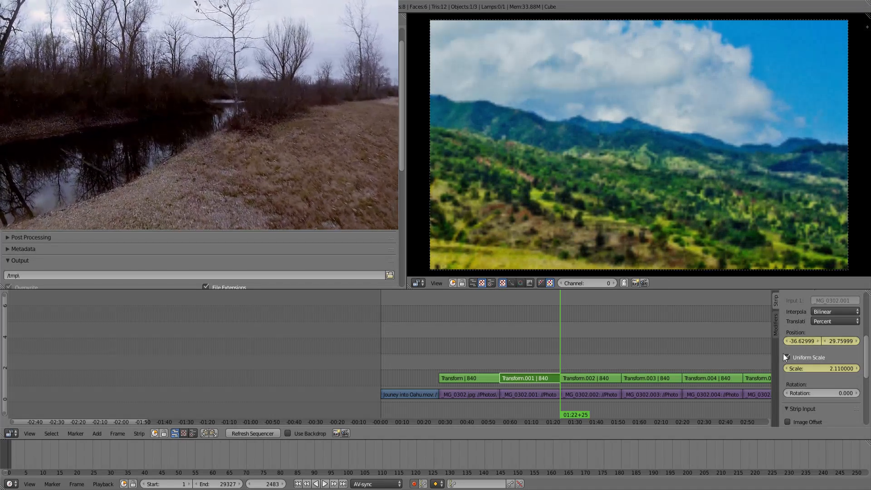
left_click_drag(520, 361, 546, 352)
mouse_move(554, 350)
left_mouse_down()
mouse_move(576, 354)
mouse_move(509, 353)
mouse_move(566, 354)
left_mouse_up()
key("alt+a")
key("alt+a")
key("alt+a")
At the start frame of the Transform.002 strip, enable Uniform Scale and keyframe its position and scale
left_click(586, 377)
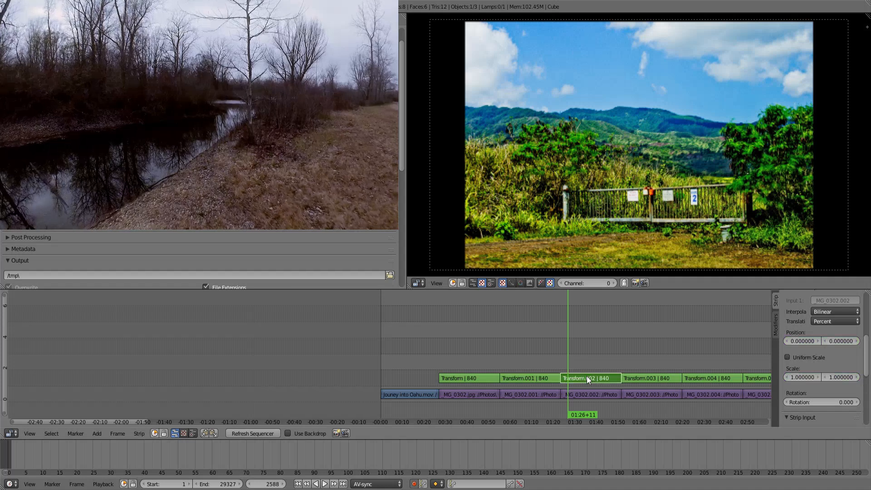
key("Page_Down")
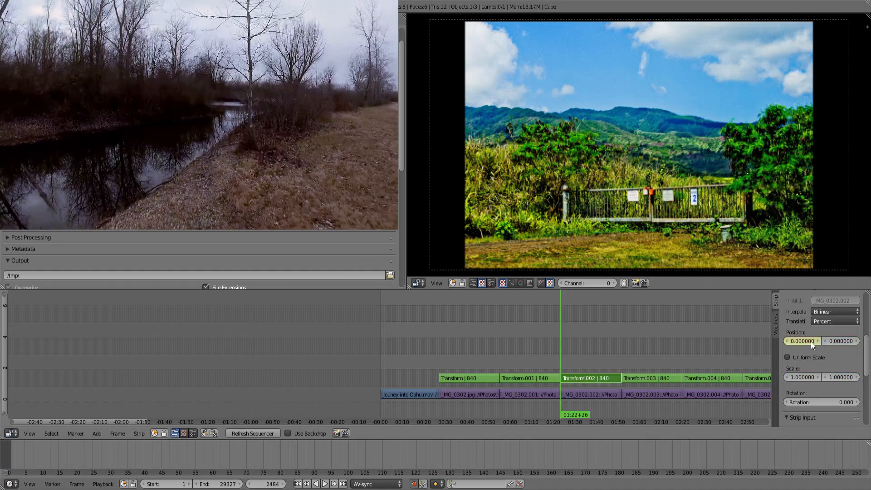
left_click(811, 357)
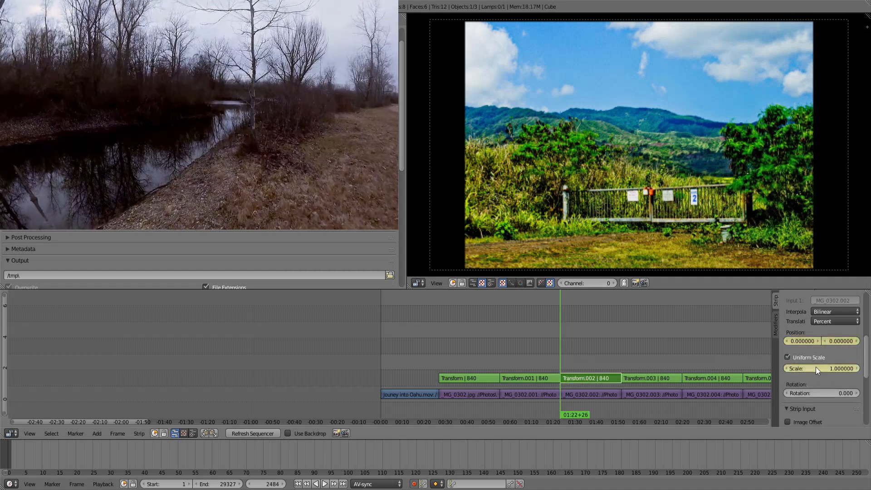
At the last frame of Transform.002, set the scale to 1.81 and the position to -5.19, 3.33, and scrub through the strip
key("Page_Up")
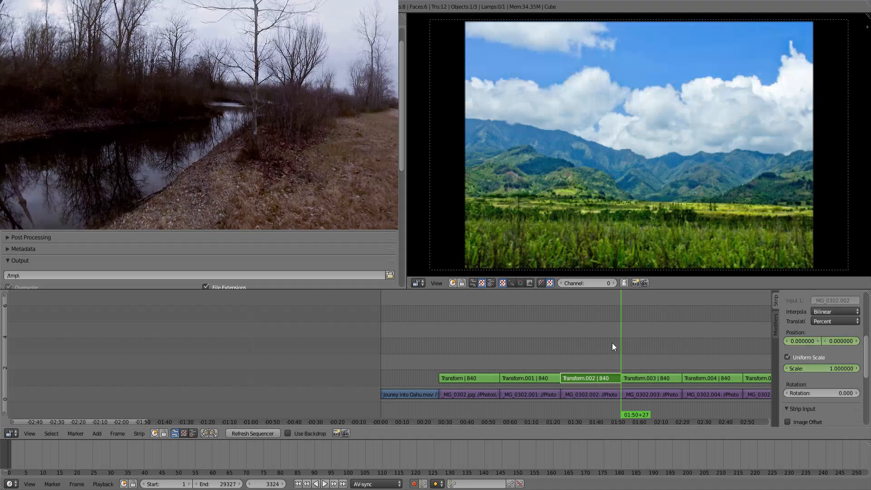
key("Left")
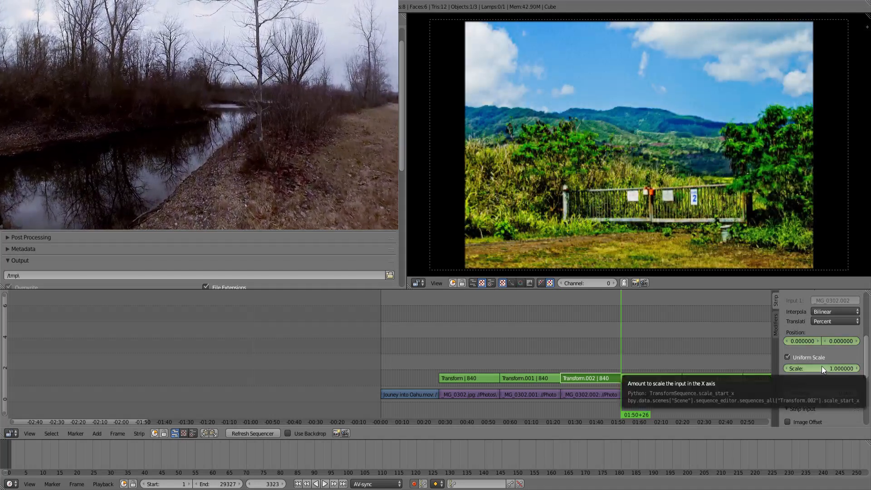
left_click_drag(821, 366, 844, 341)
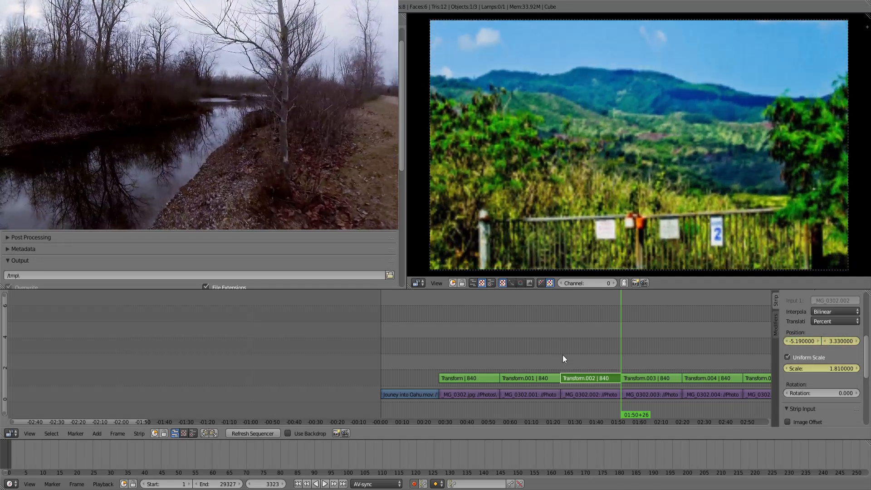
left_click_drag(562, 355, 594, 351)
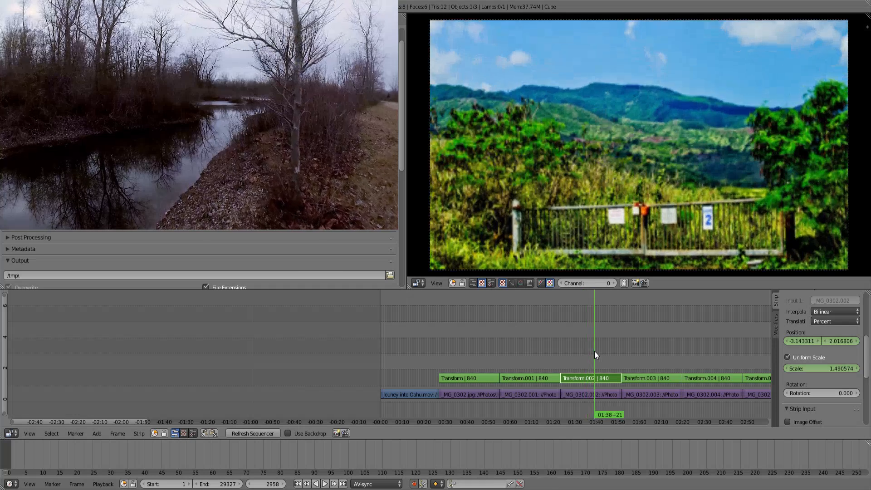
At the start frame of Transform.002, set the scale to 1.3 and the vertical position to about 10, and preview the animation
key("Down")
left_click_drag(802, 371, 812, 372)
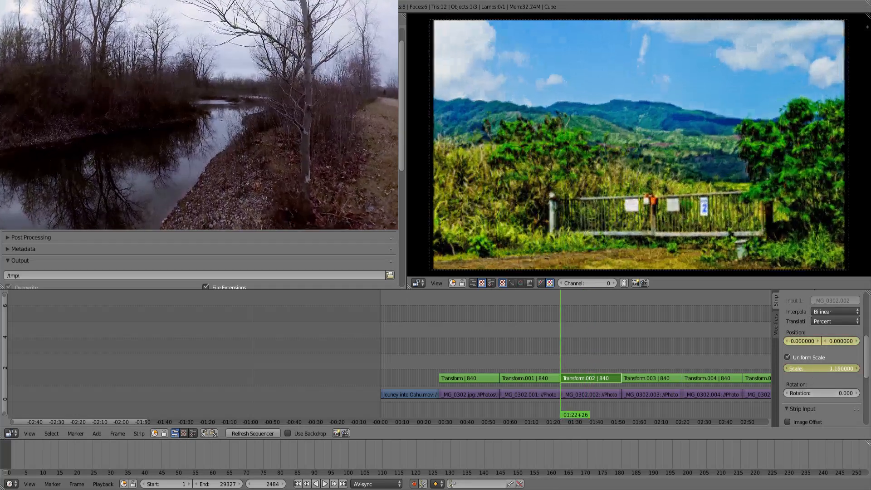
left_click_drag(833, 344, 852, 344)
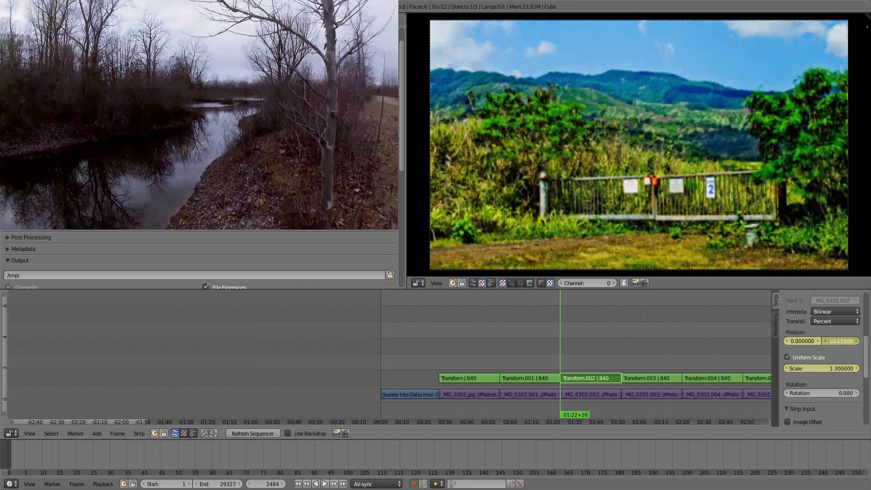
left_click(575, 350)
key("alt+a")
left_click_drag(578, 350, 621, 346)
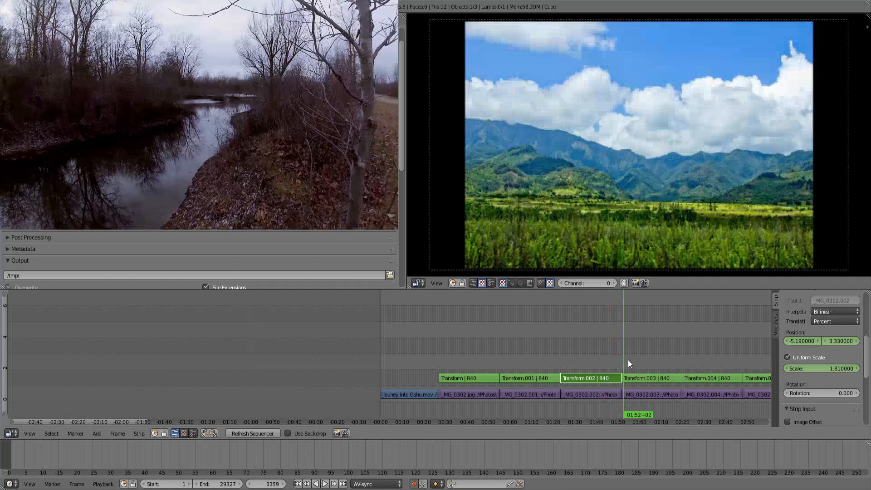
At the start frame of the Transform.003 strip, enable Uniform Scale and keyframe its position and scale
right_click(633, 377)
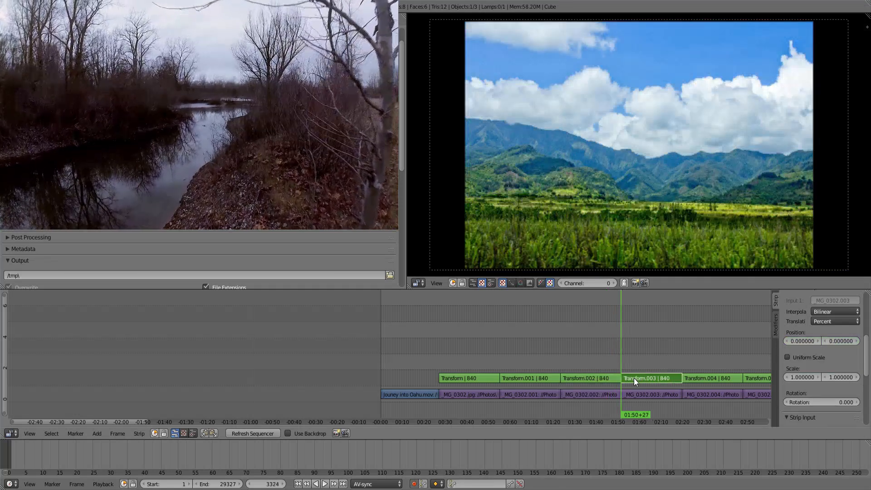
middle_click_drag(690, 345, 562, 342)
key("i")
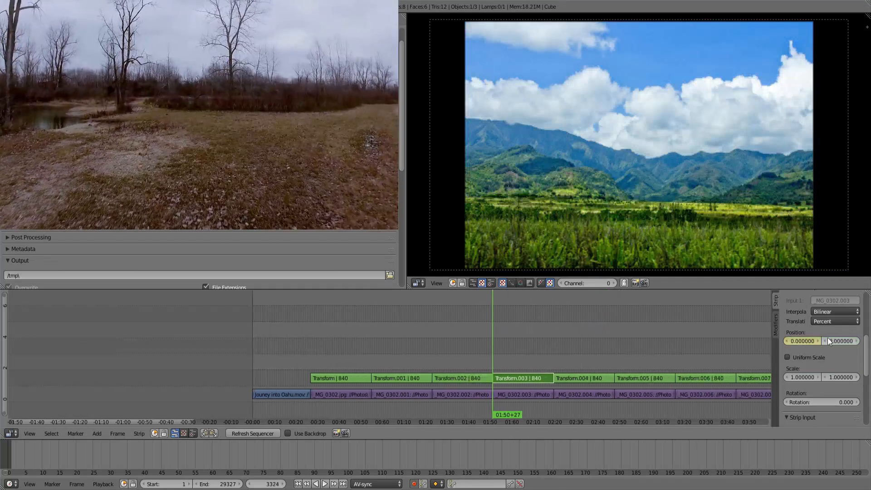
left_click(806, 355)
key("i")
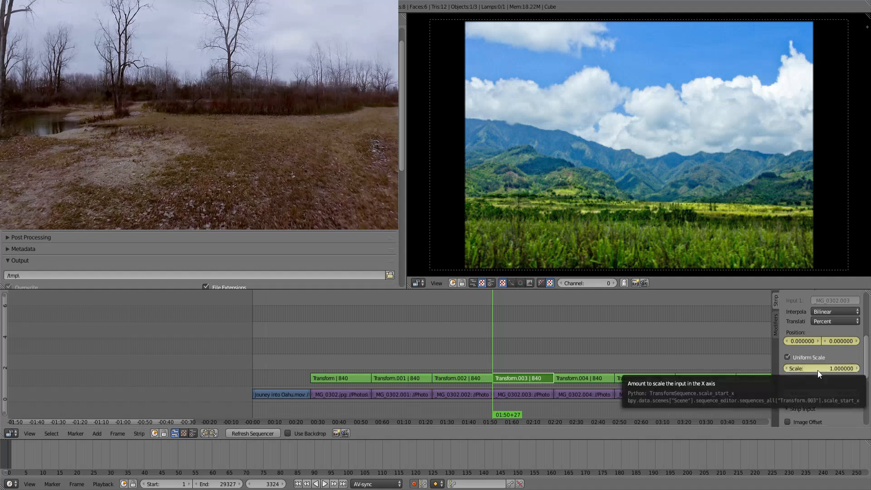
Set the starting scale of Transform.003 to 1.69 and its position to about 17.01, 24.69
left_click_drag(818, 369, 819, 372)
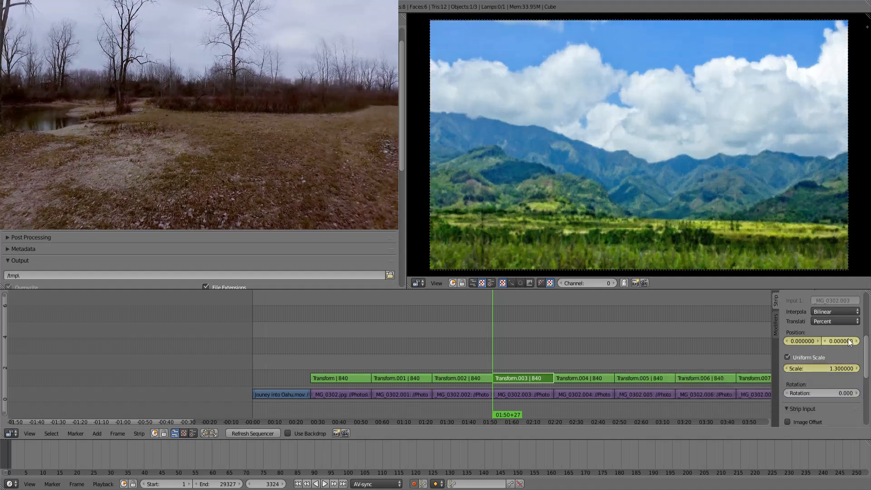
left_click_drag(844, 340, 869, 341)
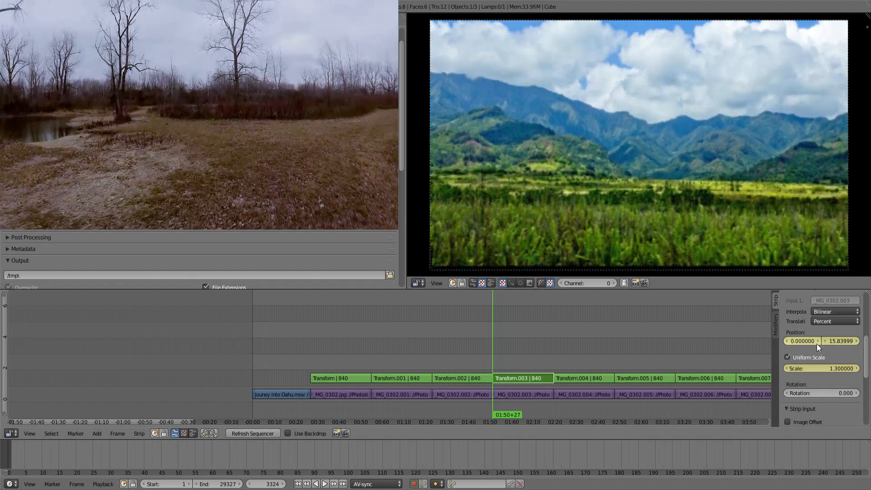
left_click_drag(805, 340, 791, 340)
left_click_drag(824, 369, 824, 369)
mouse_move(839, 341)
left_mouse_down()
mouse_move(849, 341)
mouse_move(811, 342)
mouse_move(842, 341)
left_mouse_up()
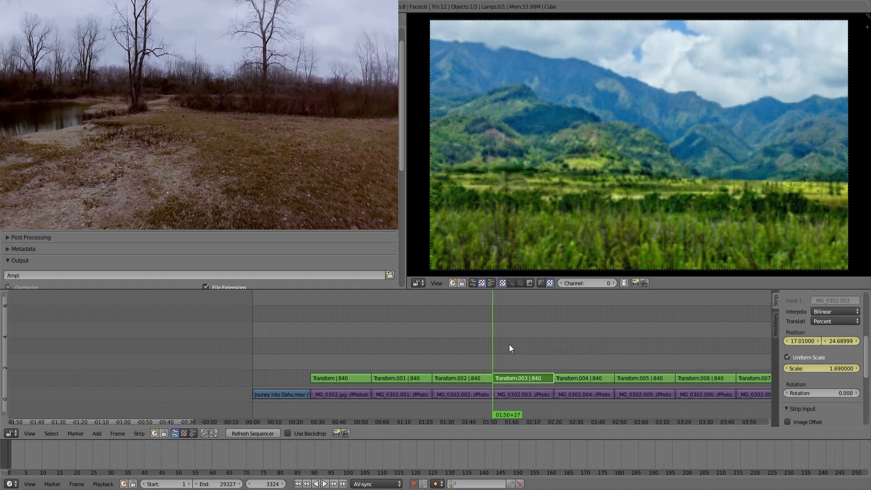
At the last frame of Transform.003, set the position to about -18.33, 29.97 for a sideways pan
key("Page_Up")
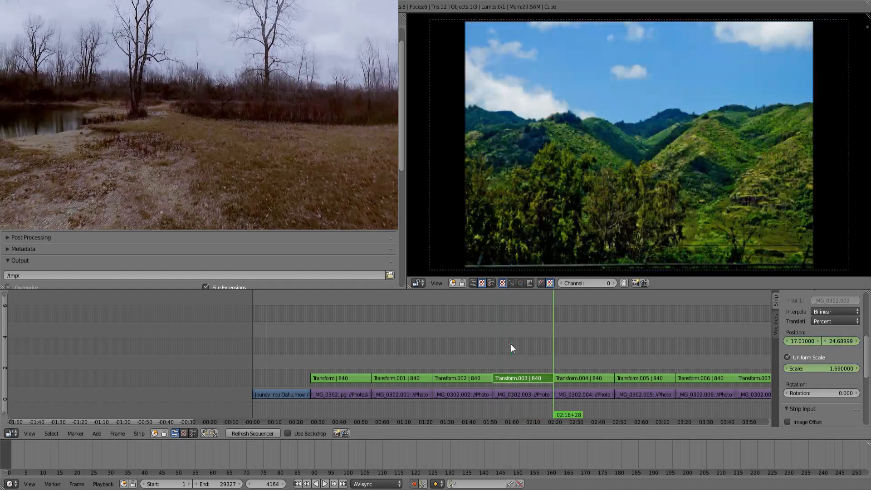
key("Left")
middle_click_drag(599, 349, 467, 339)
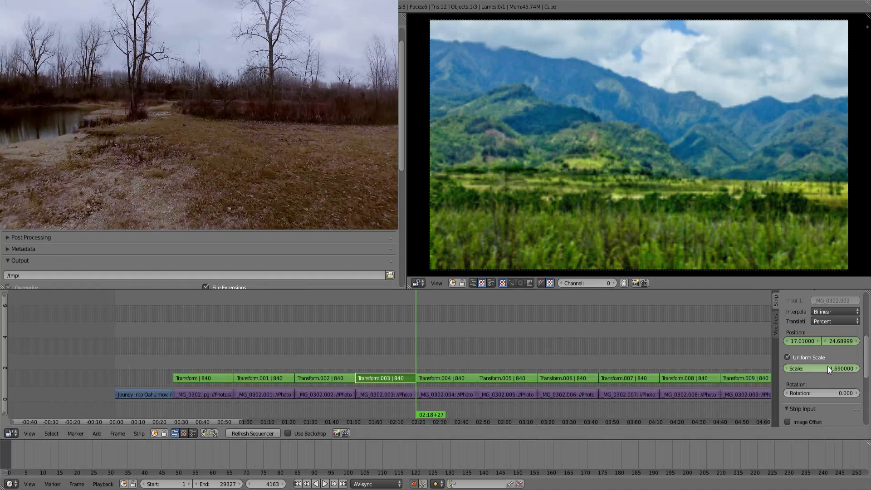
left_click_drag(840, 340, 758, 340)
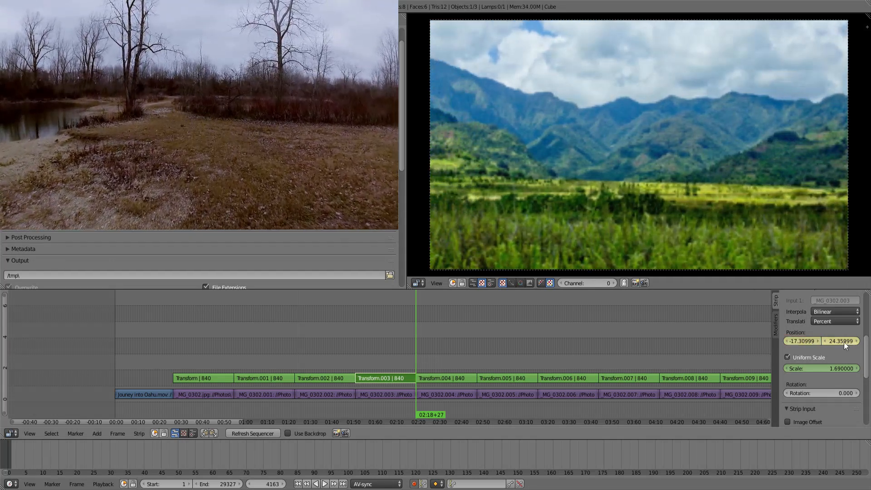
left_click_drag(840, 341, 854, 340)
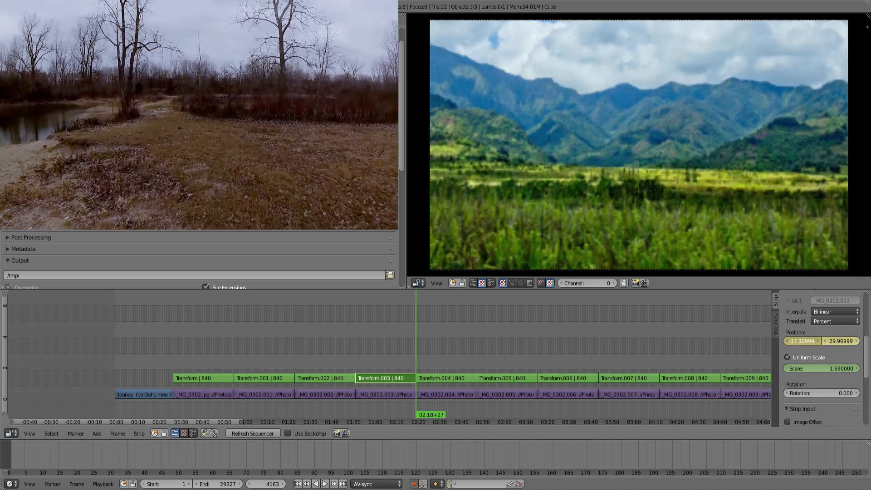
left_click_drag(758, 340, 753, 340)
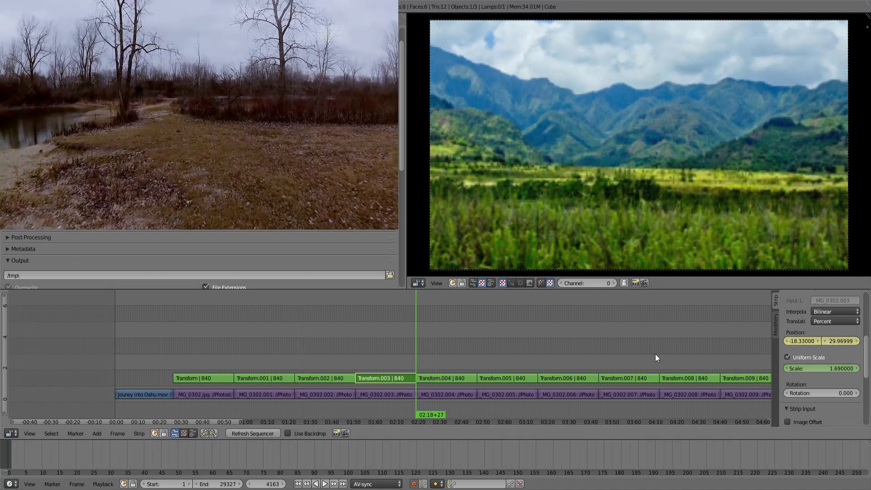
At the start frame of the Transform.004 strip, enable Uniform Scale and keyframe its position and scale
left_click(428, 356)
right_click(435, 371)
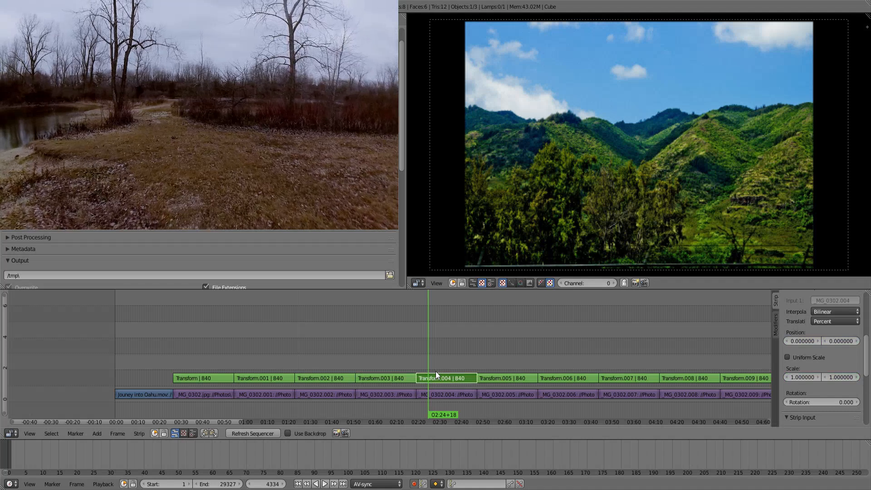
key("Page_Down")
left_click_drag(388, 359, 438, 361)
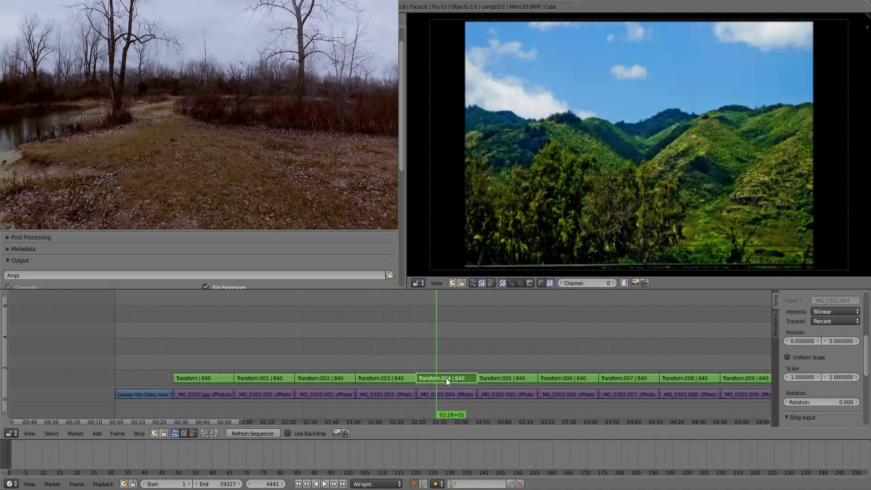
key("Page_Down")
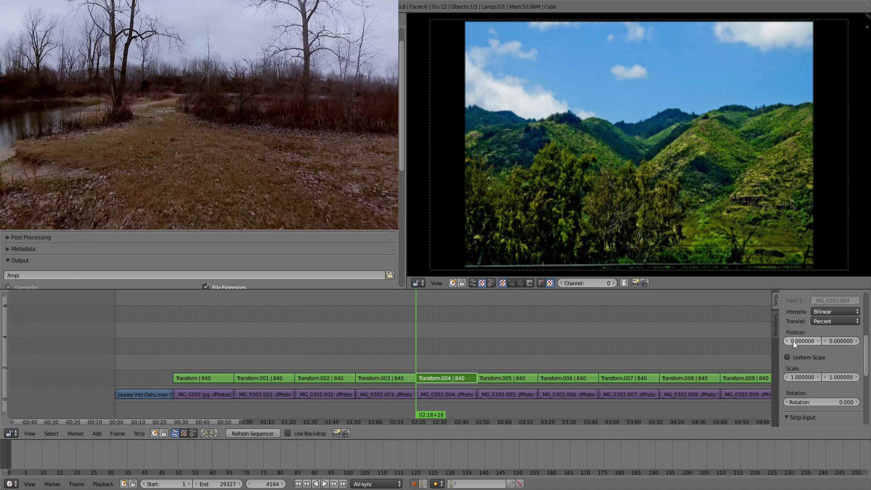
left_click(812, 358)
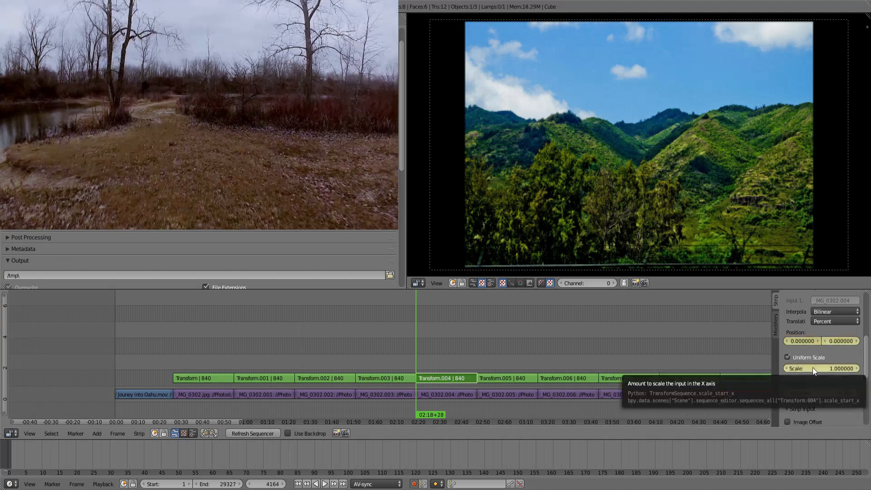
Set the starting scale of Transform.004 to 1.66 and its position to about -17.64, 7.68
left_click_drag(813, 368, 853, 368)
left_click_drag(802, 341, 765, 341)
left_click_drag(841, 344, 751, 358)
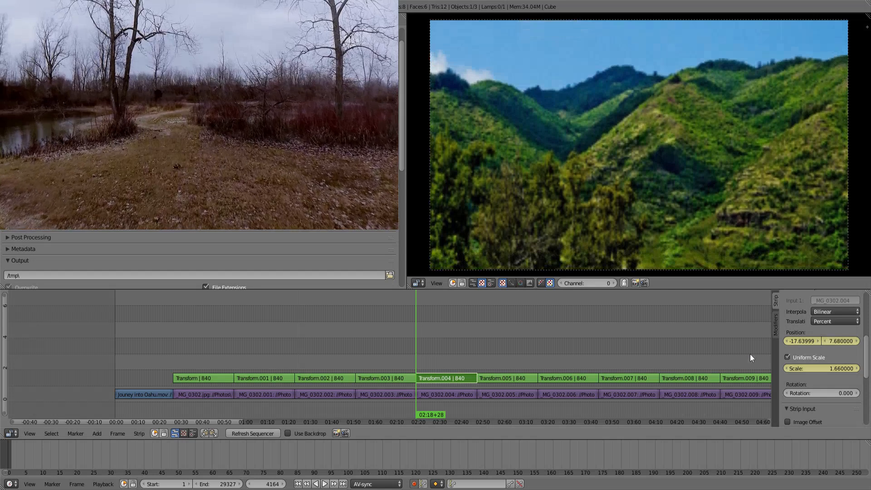
At the last frame of Transform.004, set the position to about 13.41, 17.43
left_click_drag(430, 349, 460, 351)
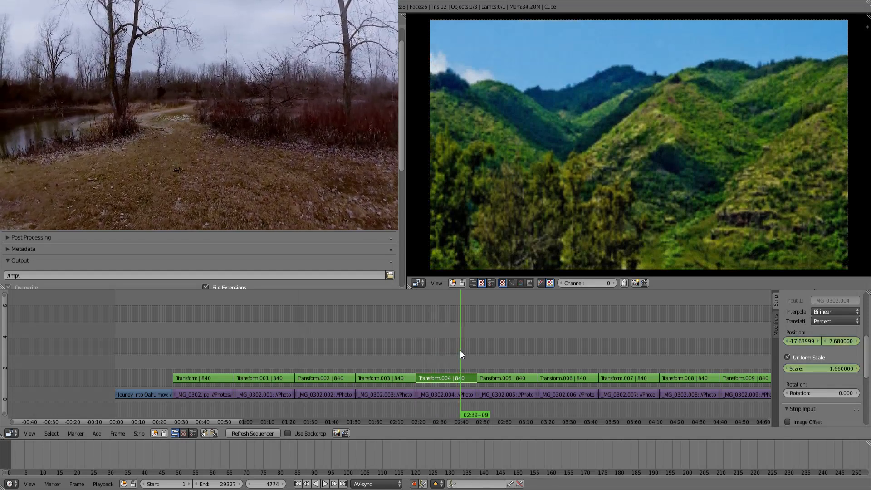
key("Page_Up")
key("Left")
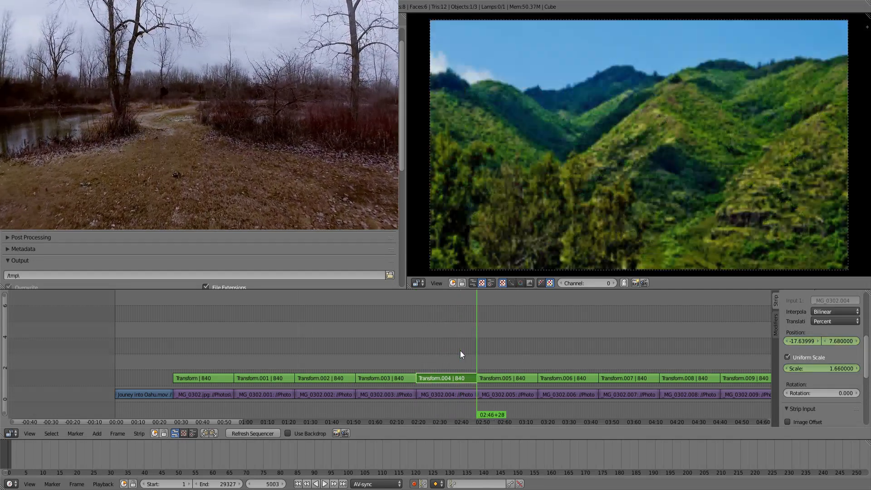
key("Right")
key("Left")
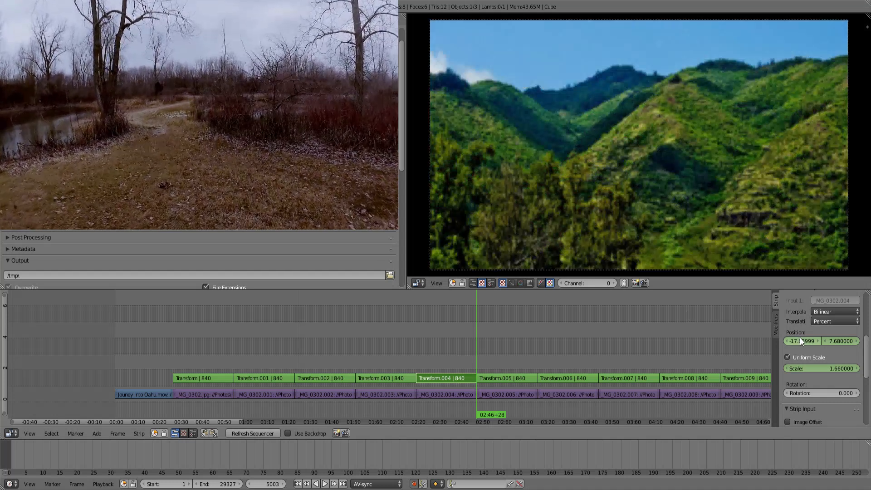
left_click_drag(800, 340, 861, 342)
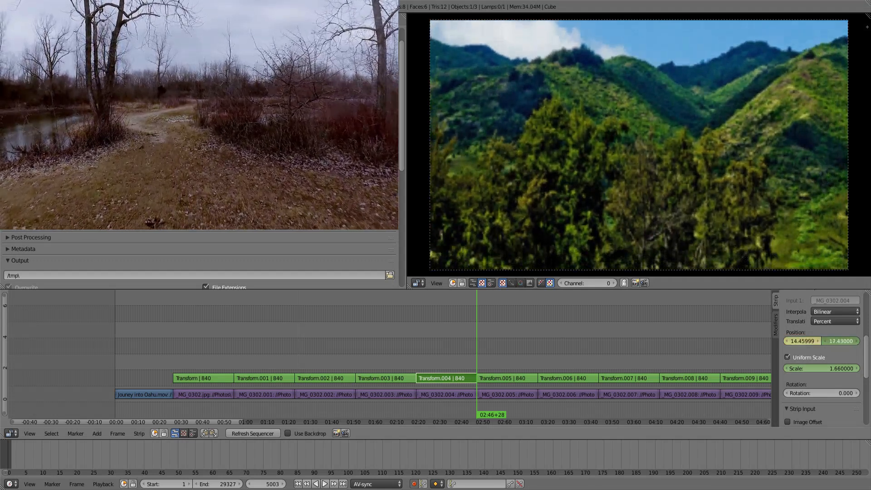
left_click_drag(798, 343, 791, 343)
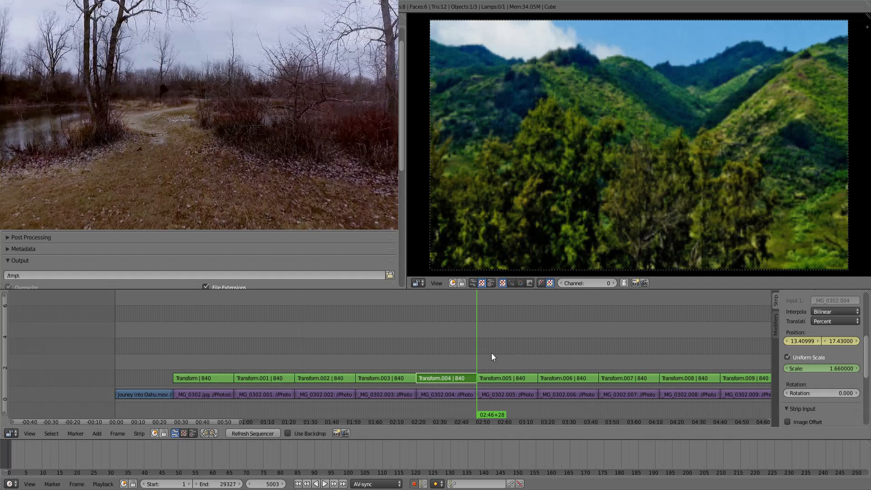
At the start frame of Transform.005, enable Uniform Scale and keyframe scale 2.23 and position -9.45, -11.46
key("Right")
left_click(497, 377)
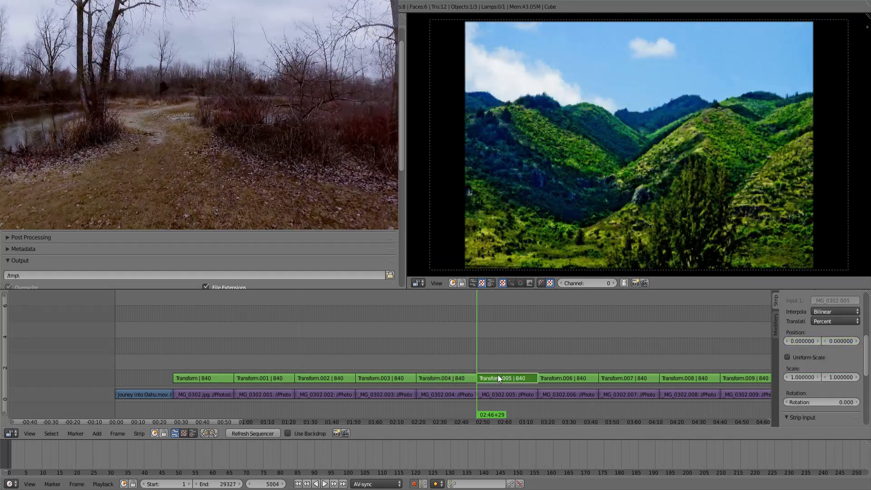
left_click(826, 357)
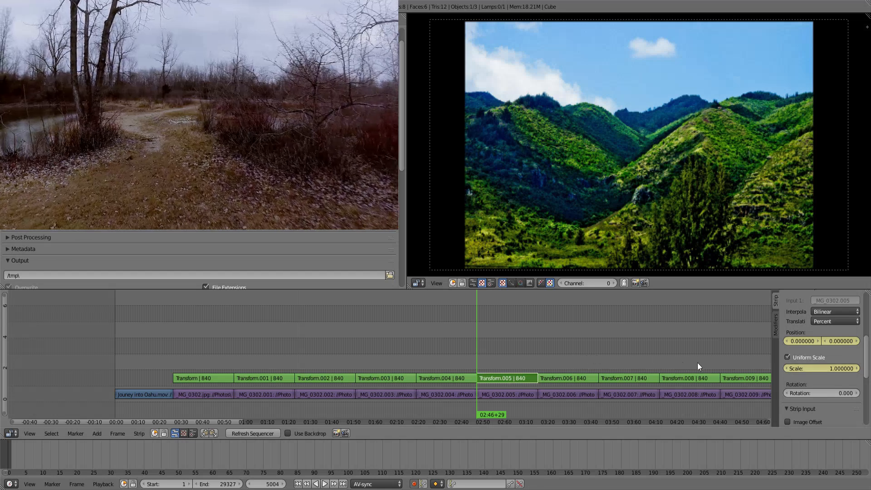
left_click_drag(816, 368, 782, 342)
At the last frame of Transform.005, keyframe scale 1.51 and a vertical position of about 21.9, and scrub through the zoom-out
key("Page_Up")
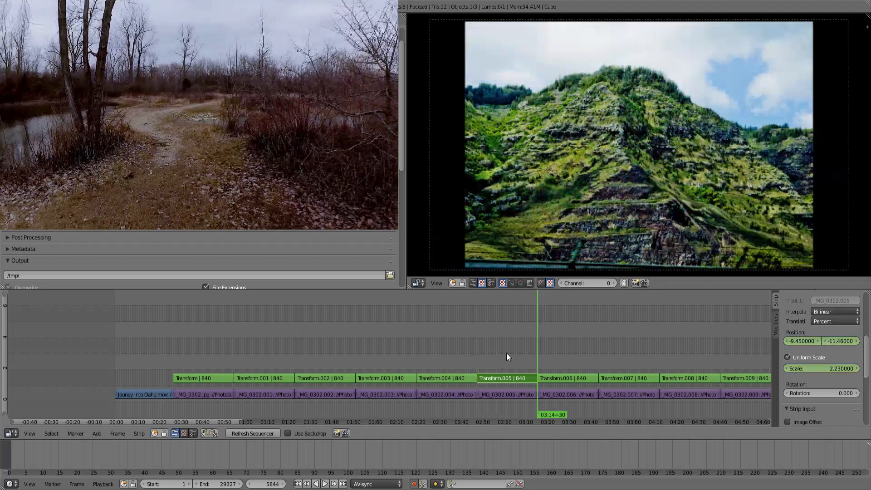
key("Left")
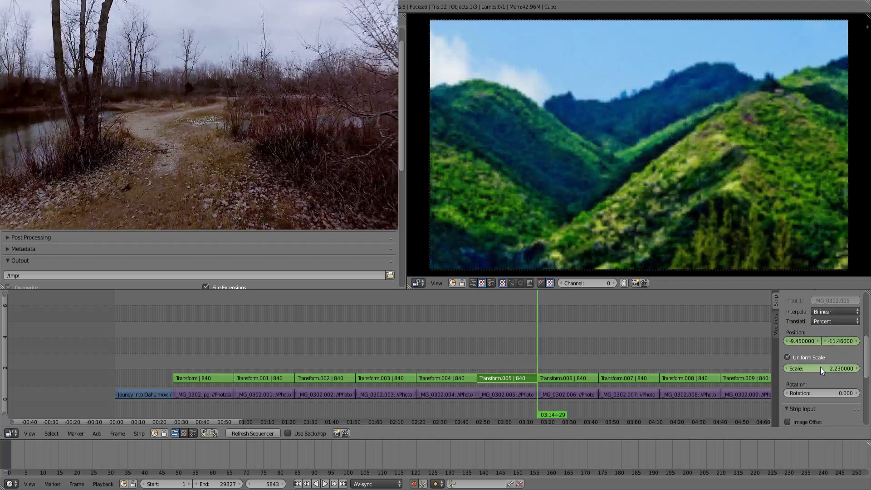
left_click_drag(823, 368, 792, 368)
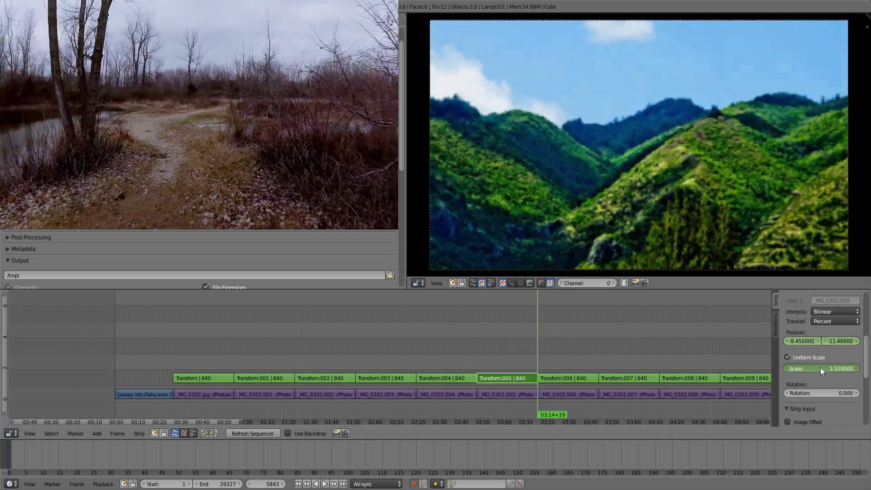
left_click_drag(841, 340, 856, 340)
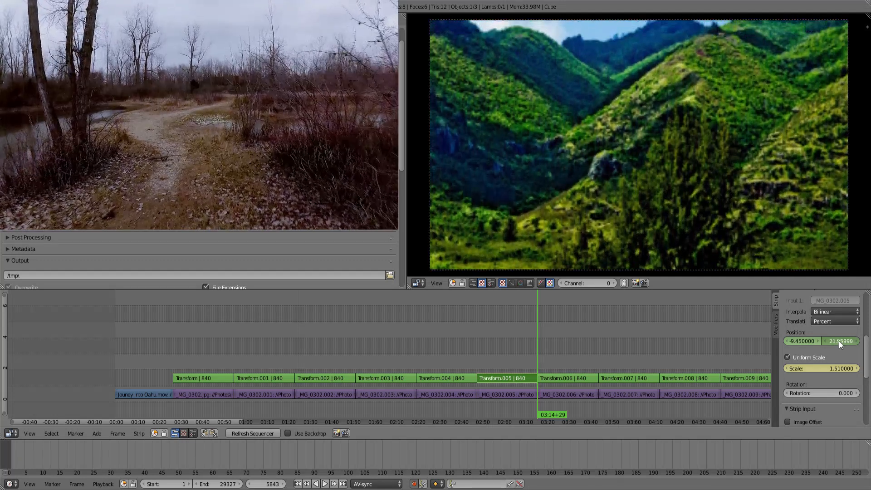
key("i")
left_click_drag(475, 352, 532, 351)
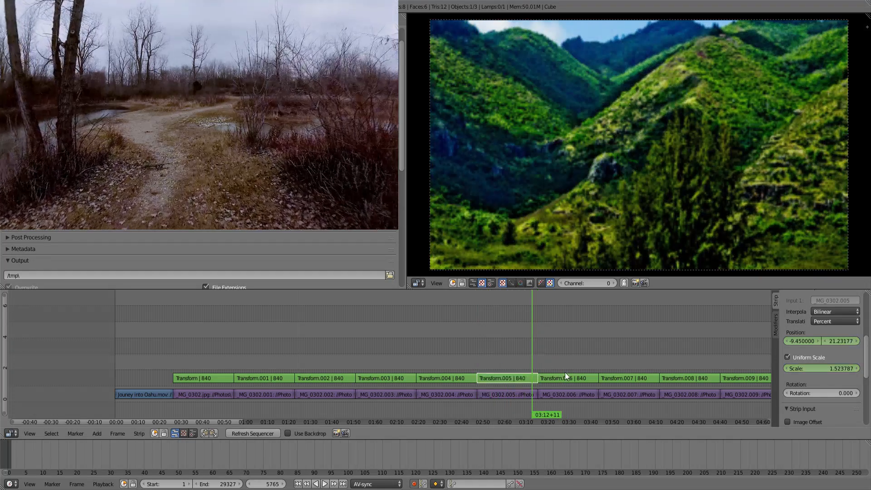
At the start frame of Transform.006, enable Uniform Scale and keyframe position 0, 0 and scale 1.21
right_click(563, 380)
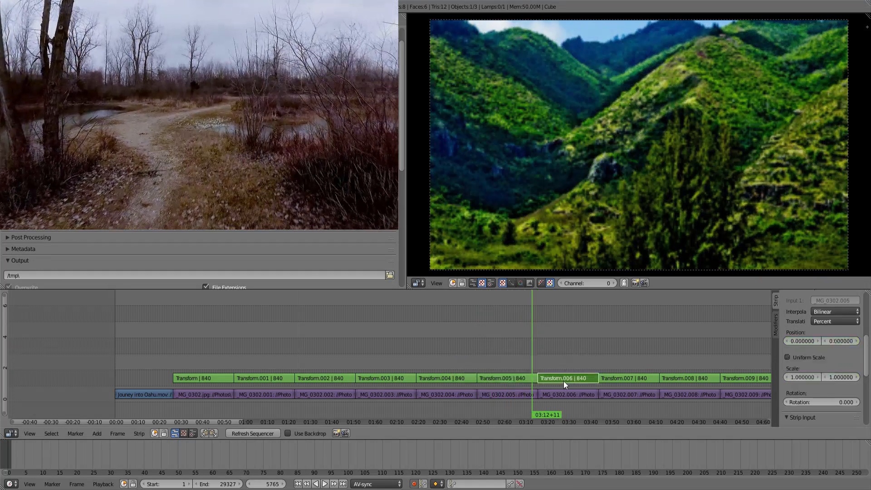
key("Page_Up")
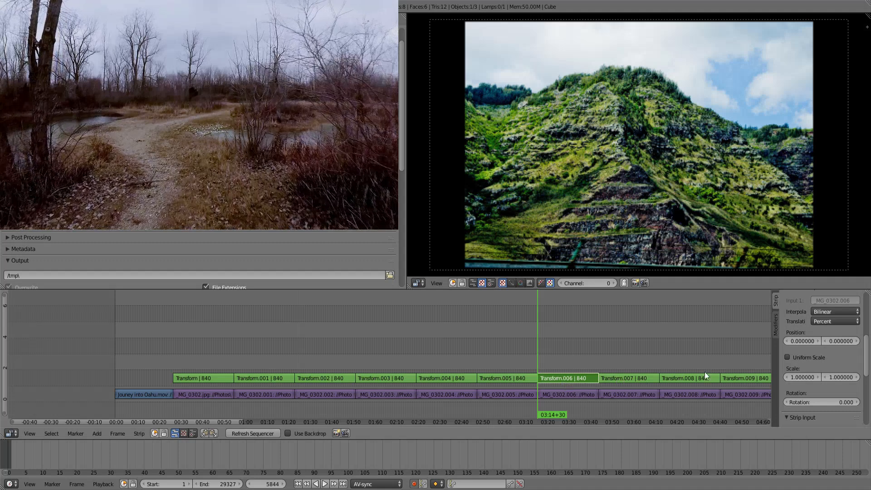
left_click(808, 358)
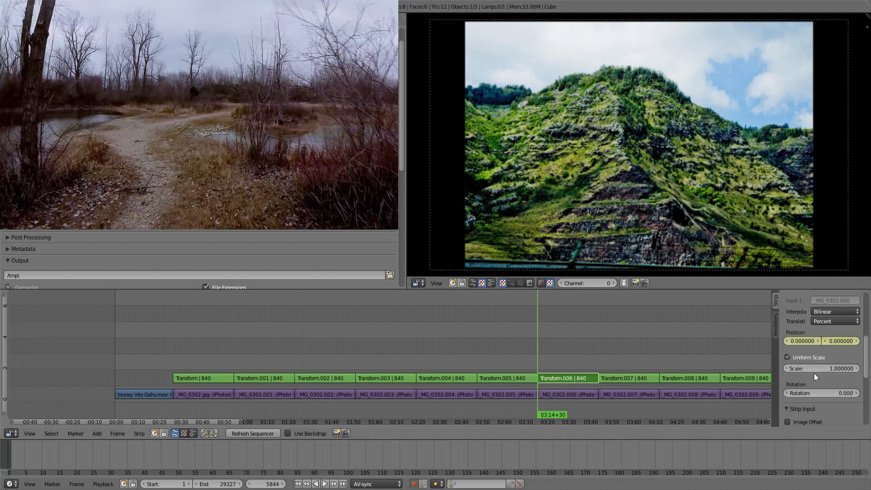
left_click_drag(814, 368, 830, 368)
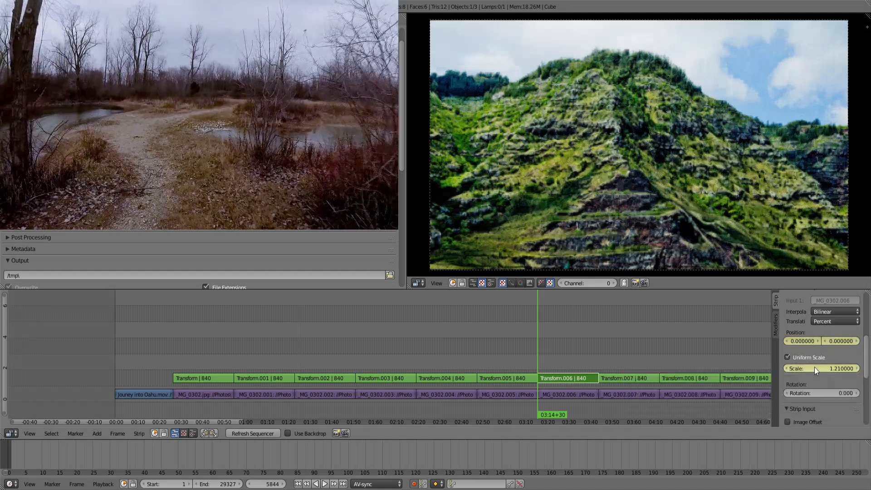
At the last frame of Transform.006, keyframe scale 1.87 and position 4.14, -16.17, and scrub through the zoom-in
key("Page_Up")
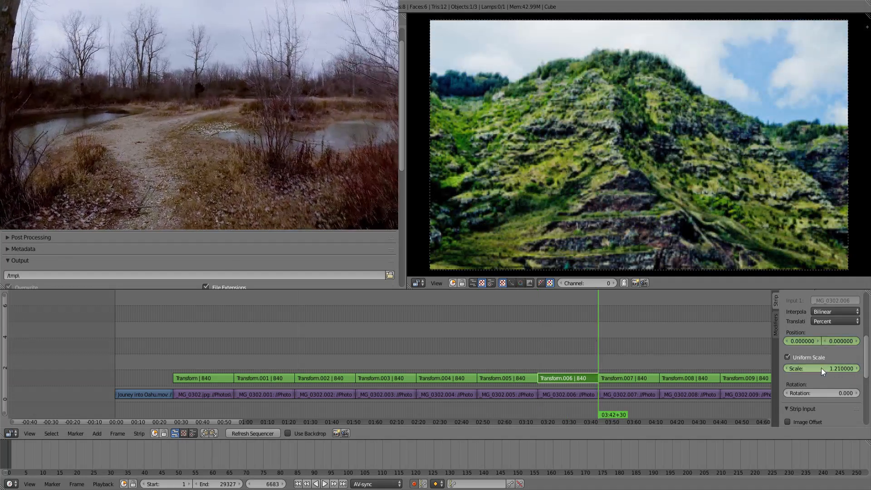
left_click_drag(821, 368, 813, 341)
key("i")
key("i")
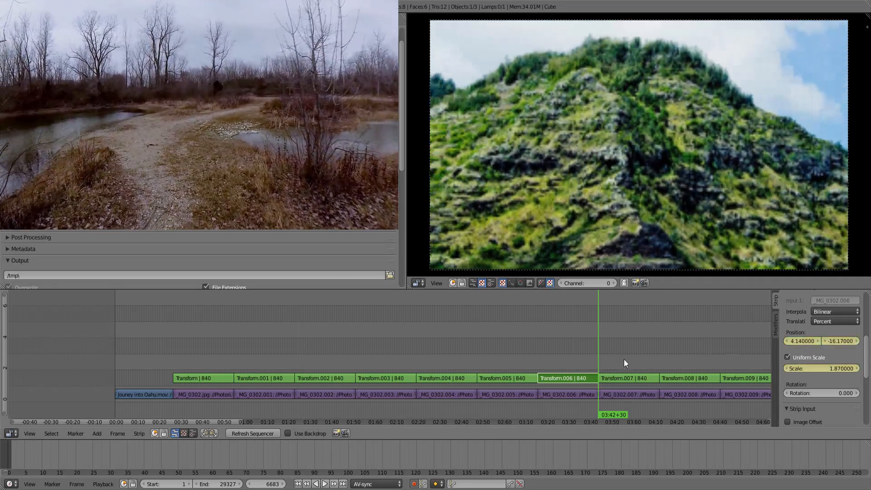
left_click_drag(544, 358, 570, 354)
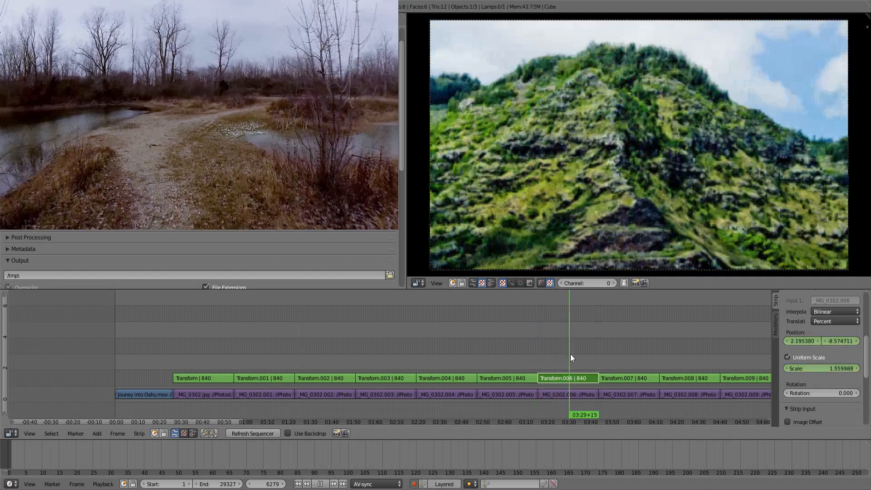
At the start frame of Transform.007, enable Uniform Scale and keyframe position 0, 0 and scale 1.21
right_click(616, 377)
key("Page_Up")
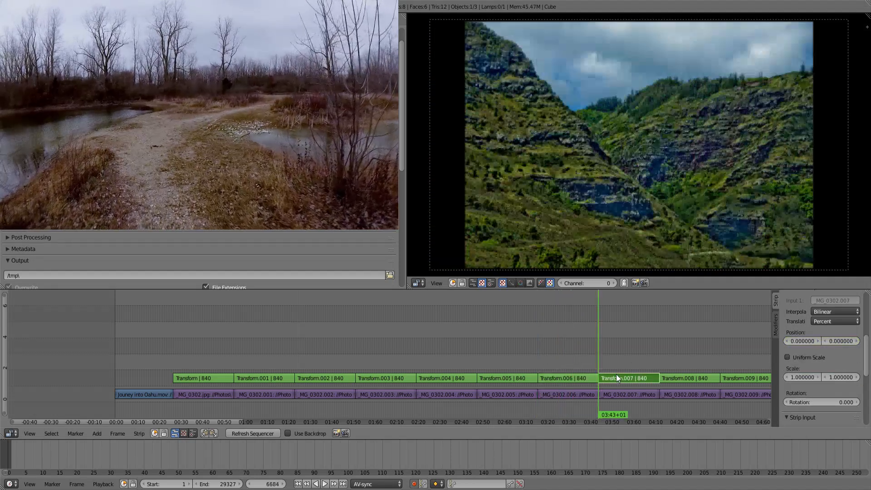
middle_click_drag(651, 356, 443, 320)
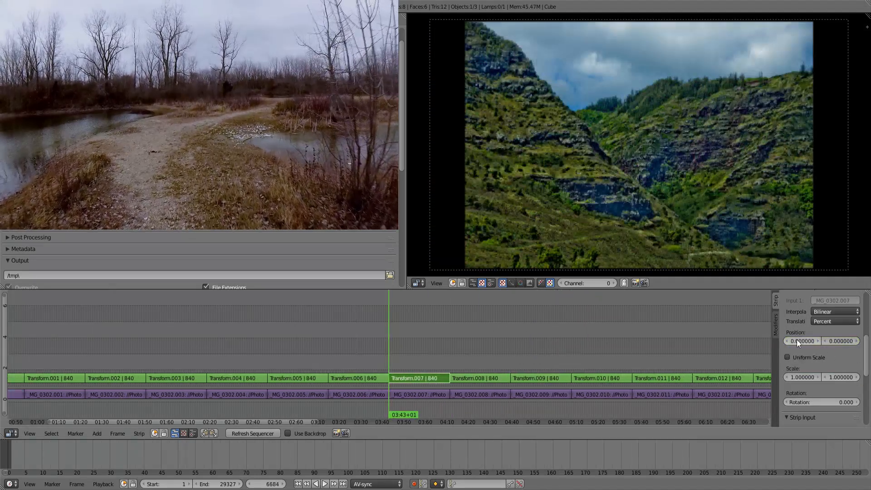
left_click(814, 359)
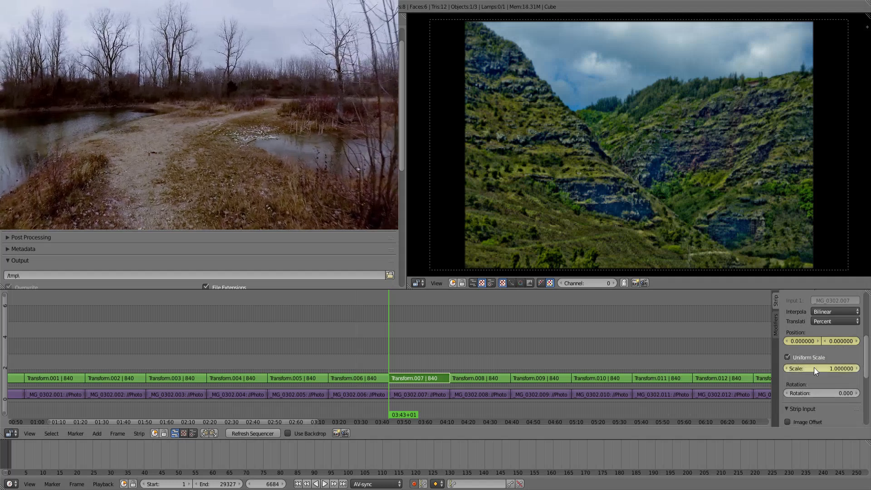
left_click_drag(813, 367, 834, 368)
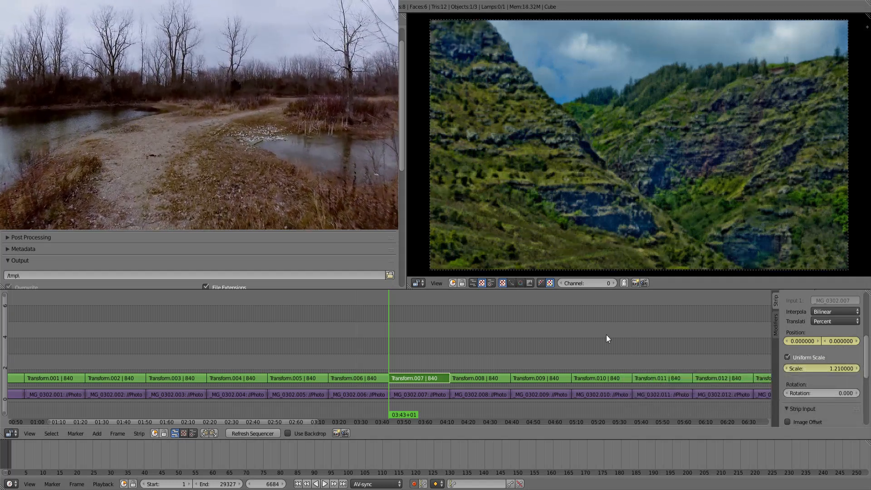
At the last frame of Transform.007, keyframe scale 1.78 and position 7.92, -8.16
key("Page_Up")
key("Page_Down")
key("Page_Up")
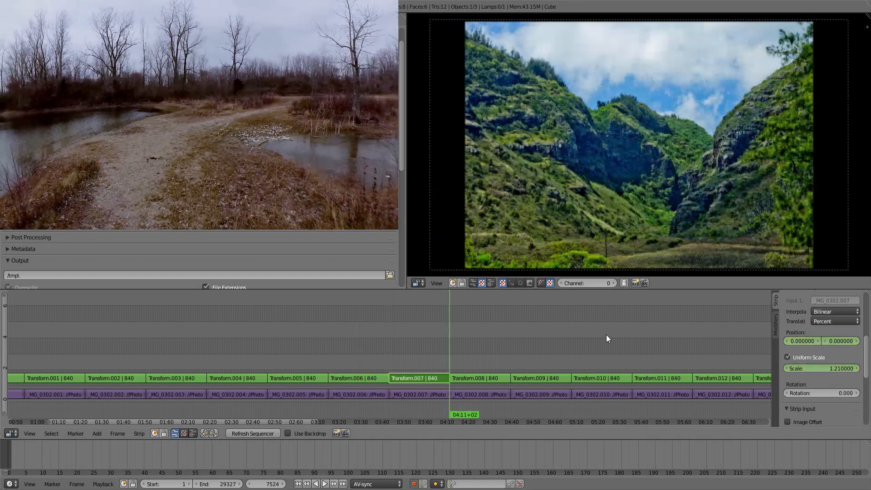
key("Page_Down")
key("Page_Up")
key("Page_Down")
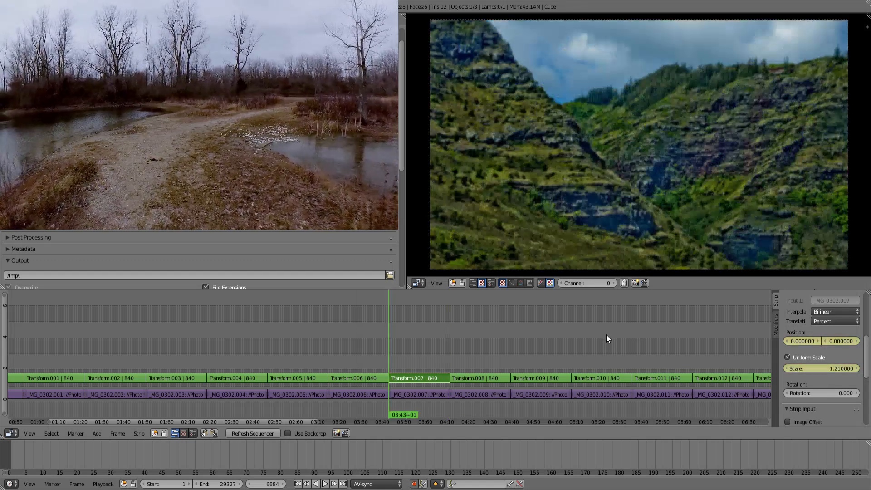
key("Page_Down")
key("Left")
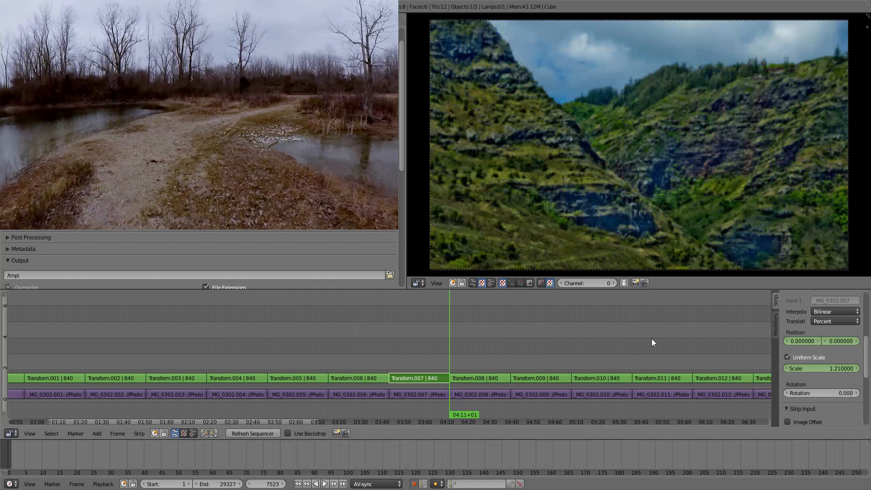
left_click_drag(830, 368, 827, 339)
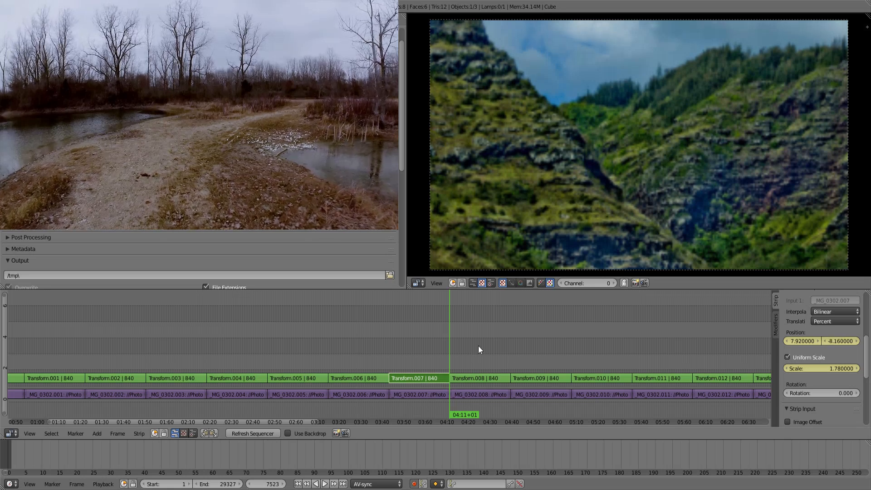
At the start frame of Transform.008, enable Uniform Scale and keyframe scale 1.96 and position -16.83, 14.94
key("Right")
left_click(479, 380)
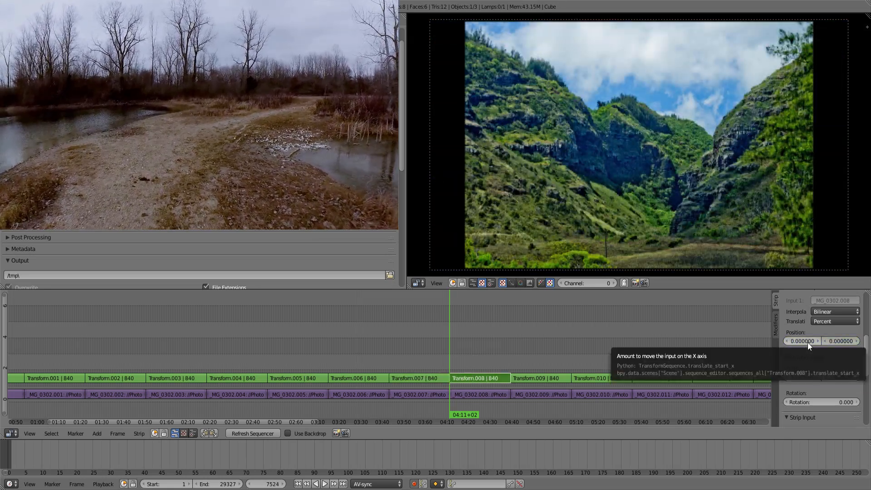
key("i")
left_click(811, 356)
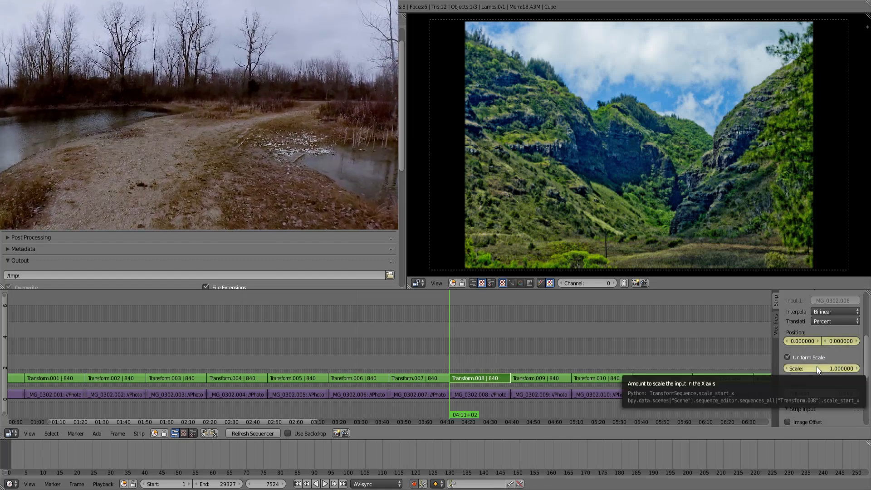
left_click_drag(816, 369, 859, 369)
left_click_drag(791, 343, 771, 344)
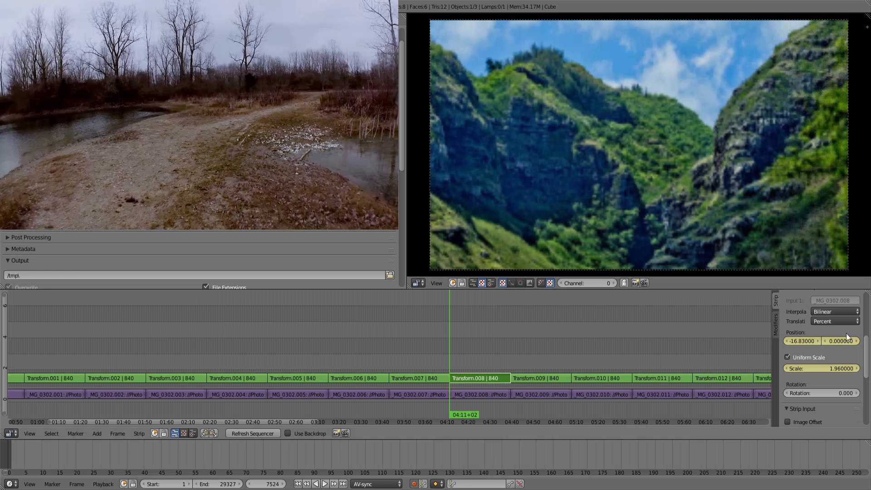
left_click_drag(841, 341, 855, 341)
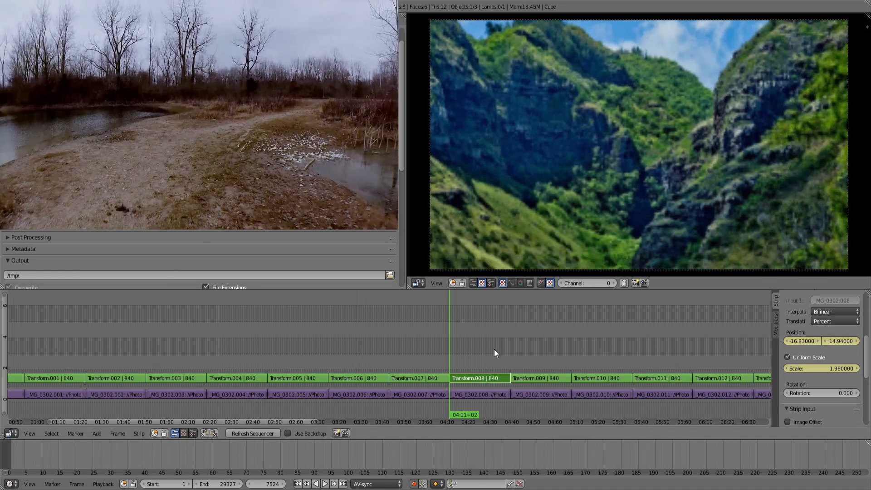
At the last frame of Transform.008, keyframe scale 1.39 and position about 3.54, 14.37
key("Page_Up")
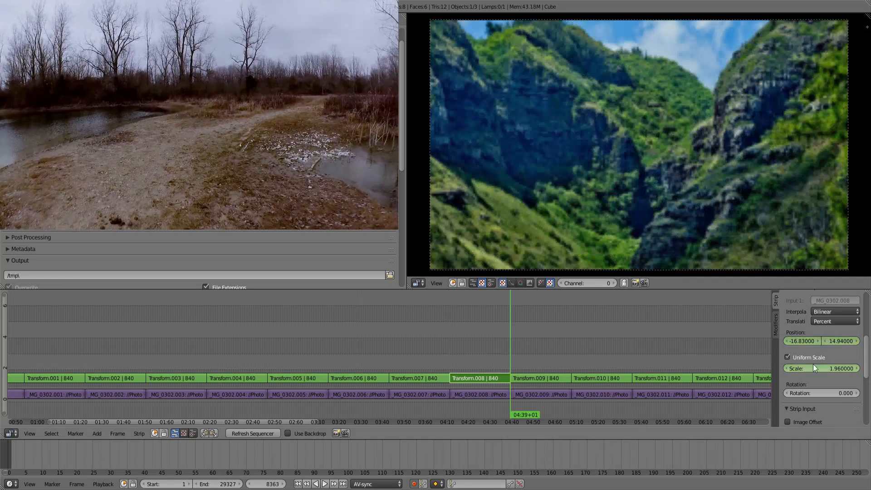
left_click_drag(813, 366, 843, 341)
At the start frame of Transform.009, enable Uniform Scale and keyframe scale 1.48 and position 0, 20.07
key("Right")
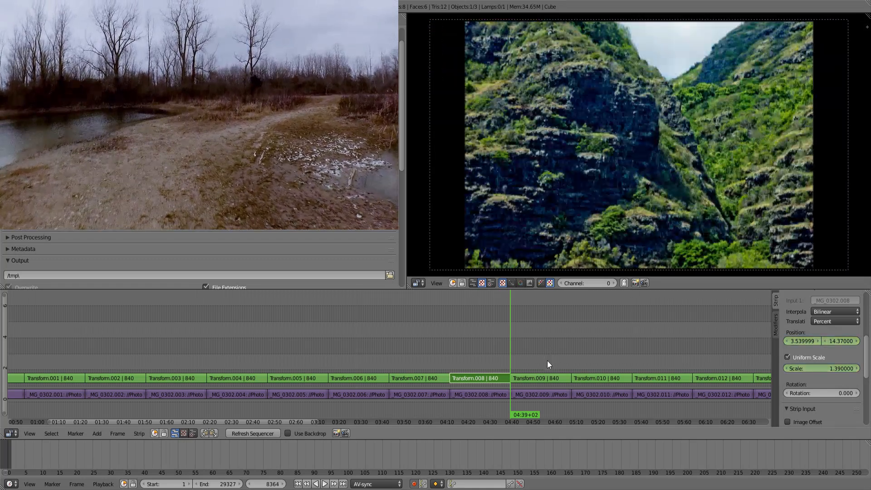
right_click(544, 377)
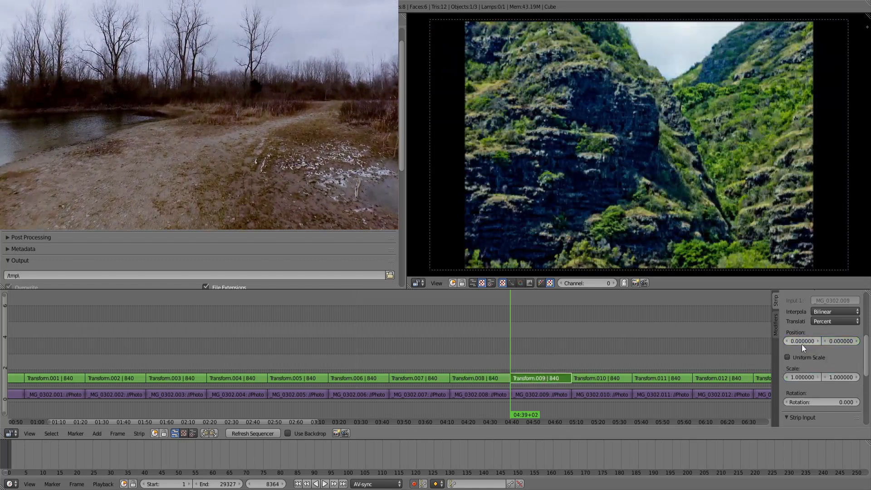
key("i")
left_click(798, 358)
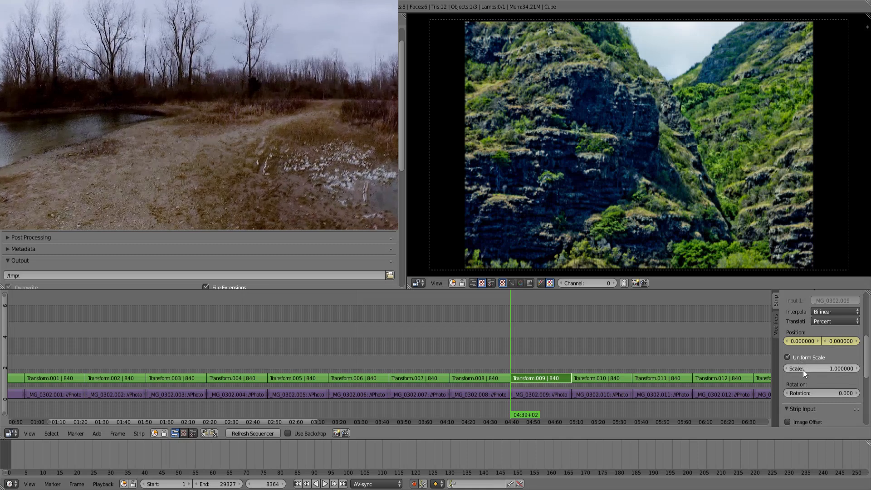
key("i")
left_click_drag(812, 370, 812, 342)
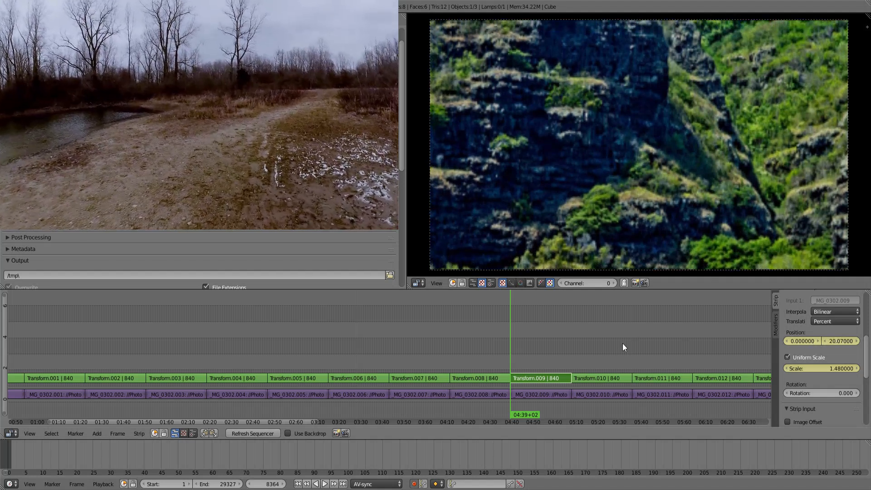
At the last frame of Transform.009, keyframe scale 1.57 and a vertical position of about -21.96, and scrub on into Transform.010
key("Page_Up")
key("Left")
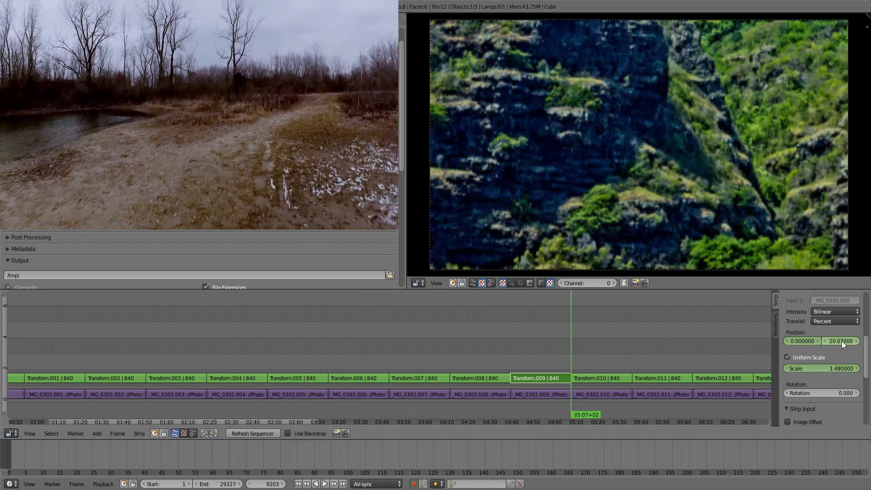
left_click_drag(841, 341, 793, 341)
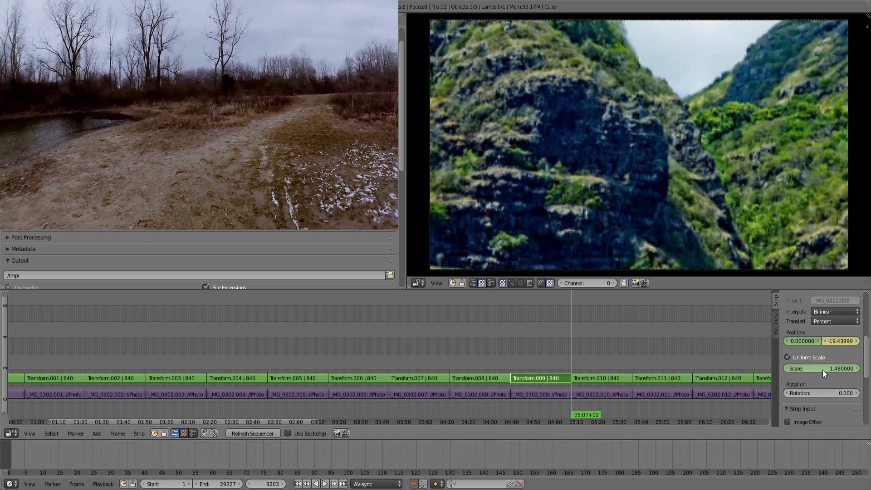
left_click_drag(823, 369, 834, 341)
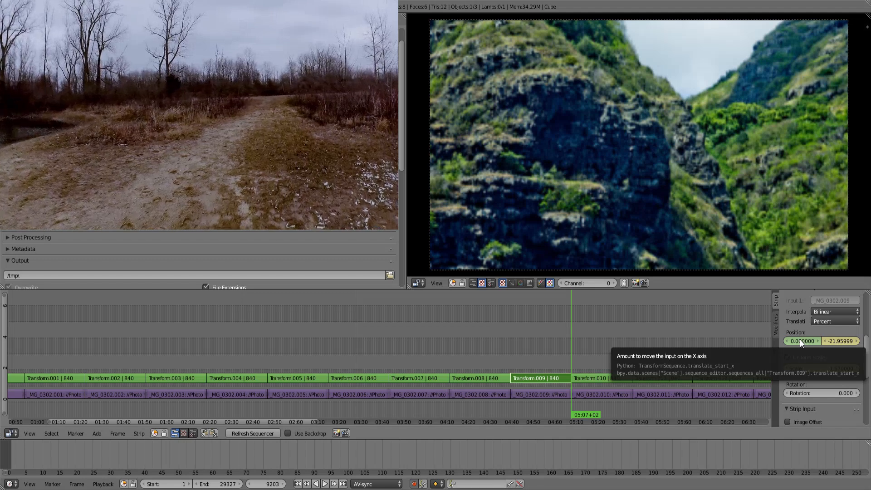
left_click_drag(539, 349, 567, 355)
left_click(597, 366)
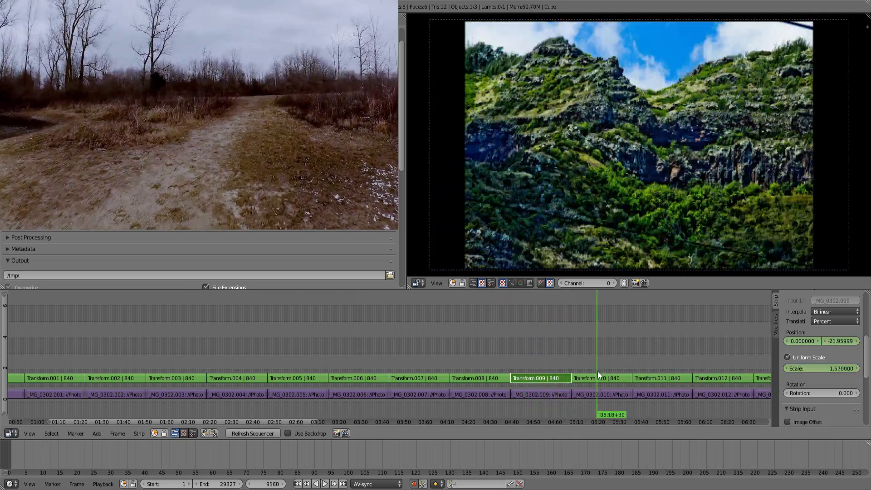
At the start frame of Transform.010, enable Uniform Scale and keyframe position 0, 0 and scale 1
right_click(597, 377)
key("Page_Down")
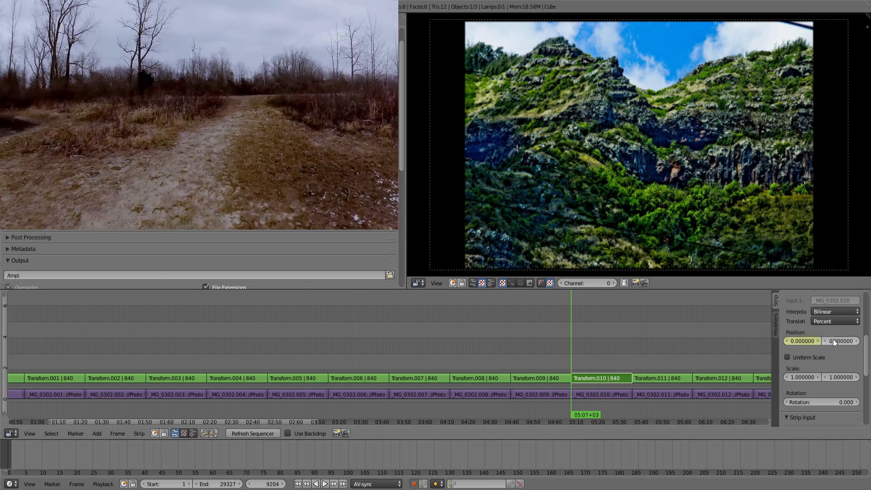
left_click(807, 356)
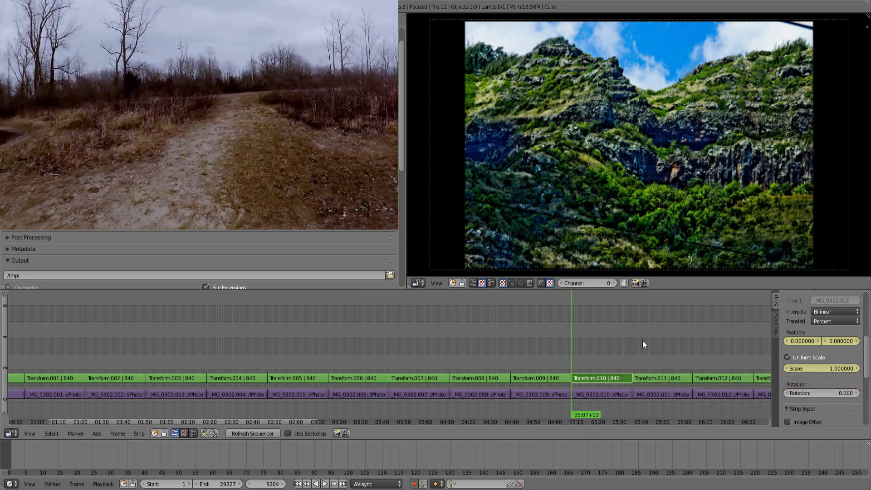
At the last frame of Transform.010, keyframe a larger scale and a shifted position, and scrub through the strip to check the move
key("Page_Up")
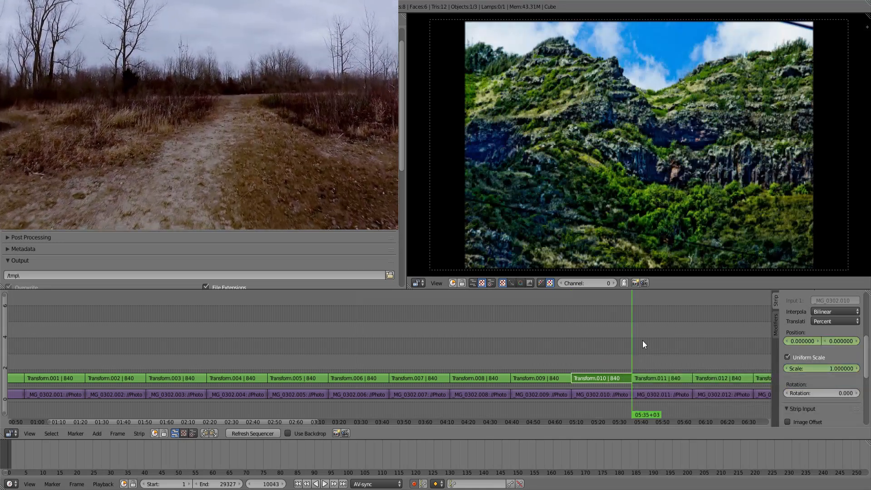
left_click_drag(827, 369, 866, 368)
left_click_drag(840, 341, 819, 342)
mouse_move(585, 357)
left_mouse_down()
mouse_move(610, 357)
mouse_move(594, 359)
left_mouse_up()
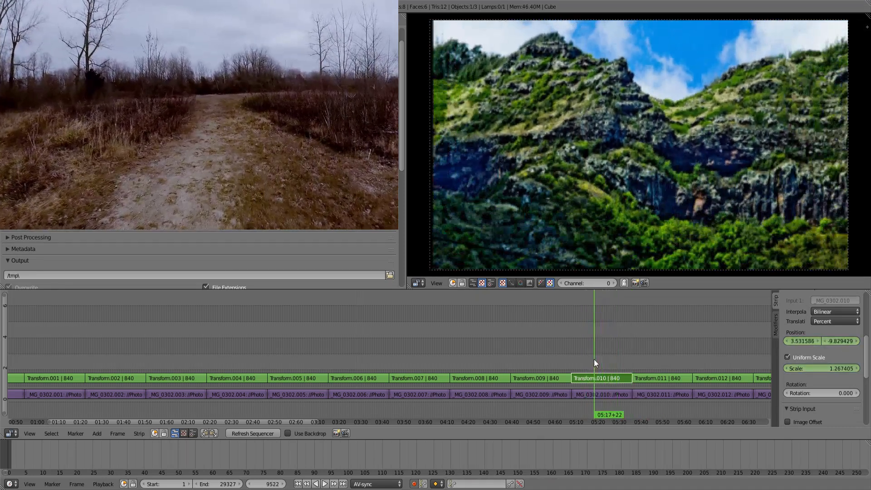
At the start frame of Transform.010, keyframe scale 1.63 and position -17.16, 13.53, save the project, and scrub through the strip
key("Page_Down")
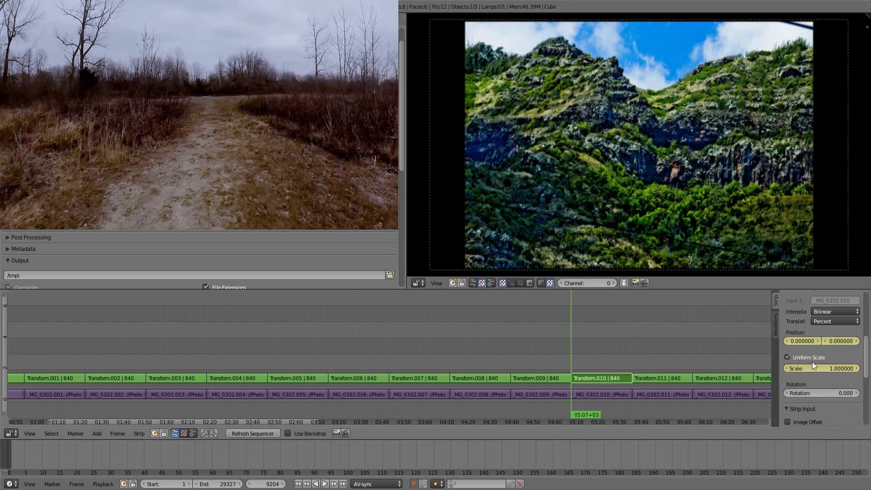
left_click_drag(812, 364, 852, 368)
left_click_drag(811, 341, 863, 341)
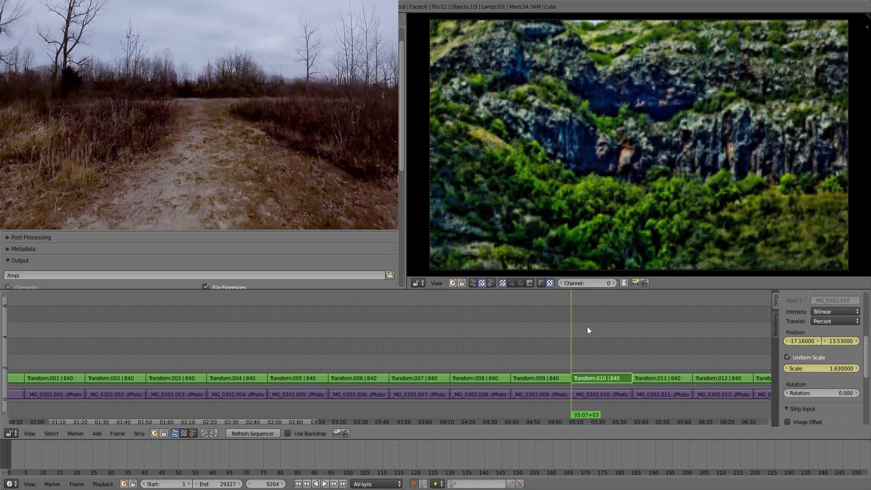
key("ctrl+s")
left_click(650, 329)
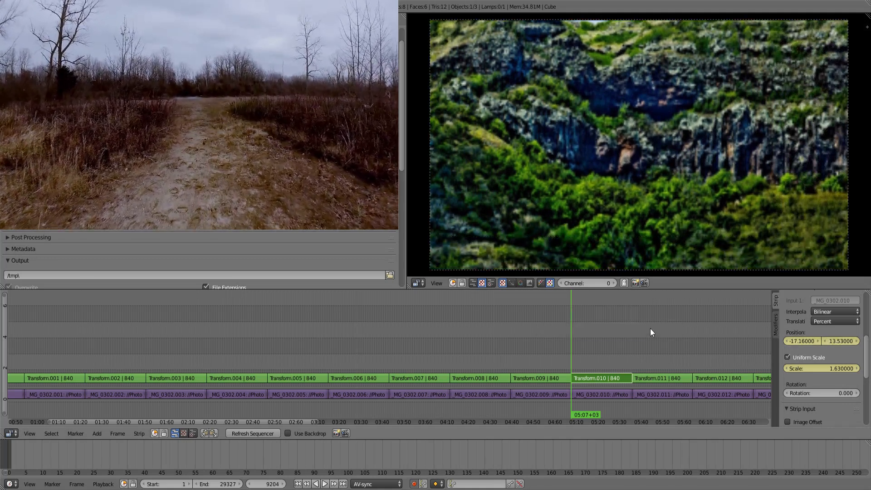
key("ctrl+s")
left_click(649, 329)
left_click_drag(576, 343, 645, 351)
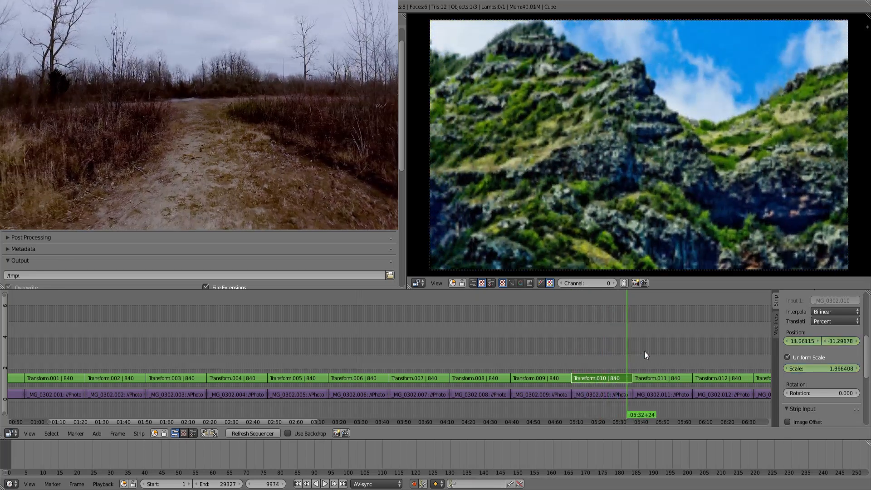
At the start frame of Transform.011, enable Uniform Scale and keyframe scale 2.11 and position about 15.30, 19.62
right_click(656, 374)
key("Page_Up")
middle_click_drag(676, 365, 526, 336)
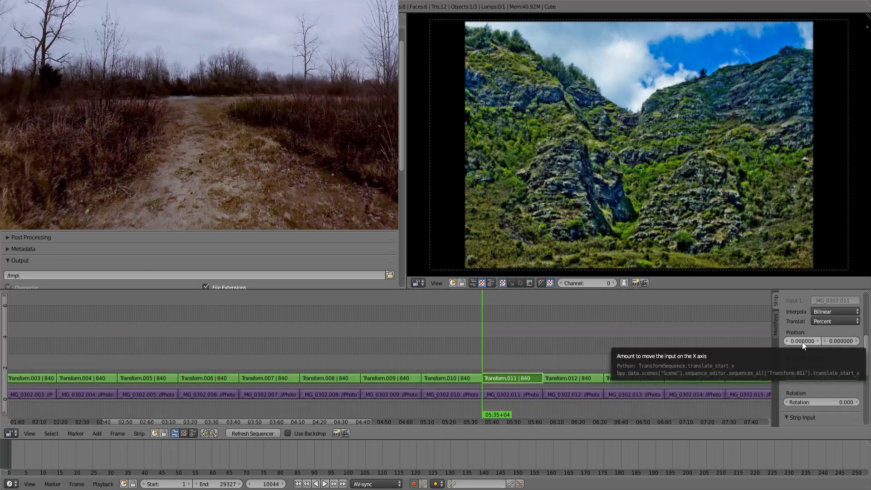
key("i")
left_click(812, 353)
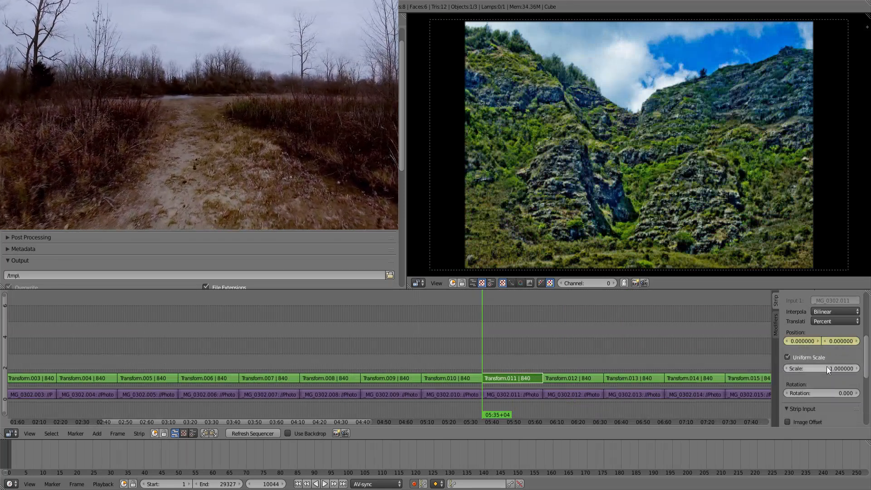
left_click_drag(807, 371, 839, 371)
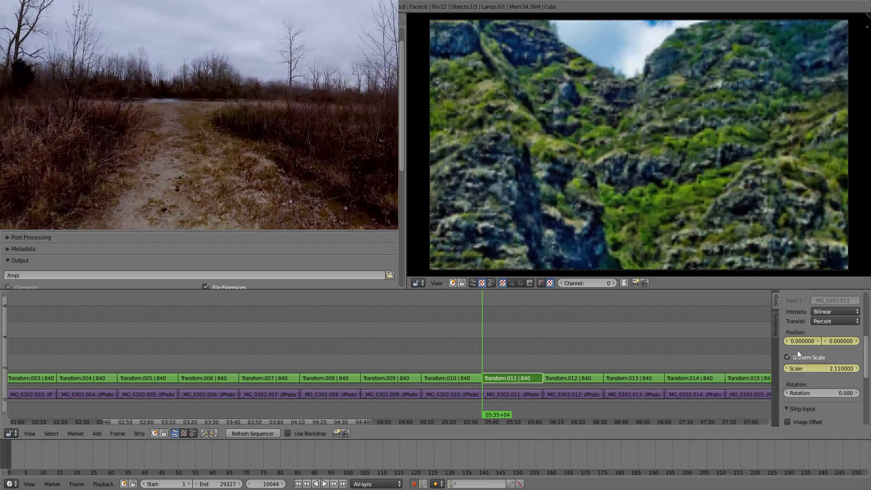
left_click_drag(801, 341, 864, 341)
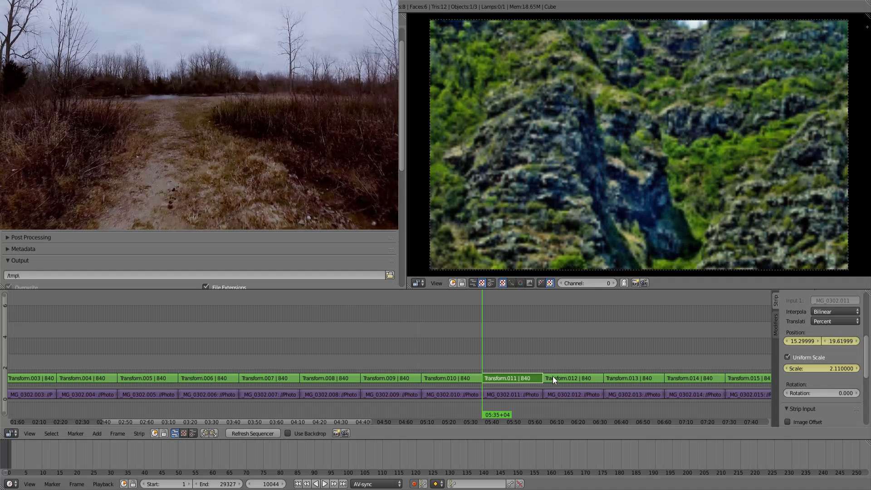
At the last frame of Transform.011, keyframe position -33.06, -33.93, and play and scrub through the pan
key("Page_Up")
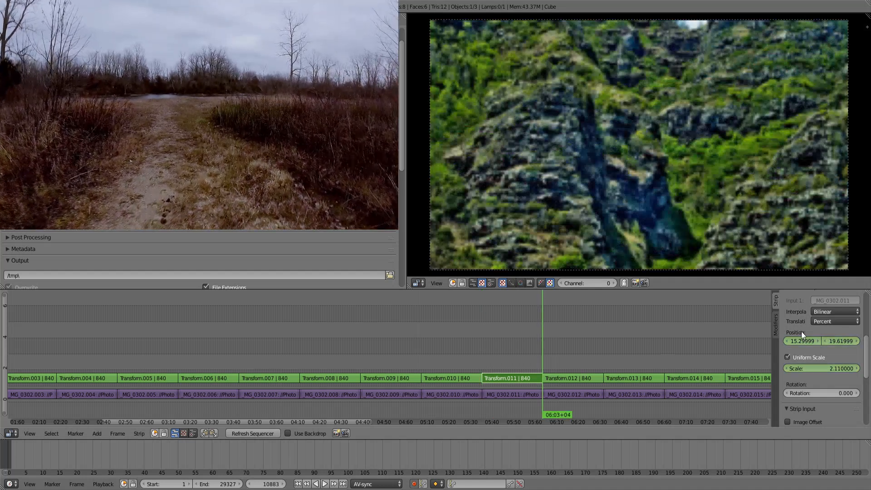
left_click_drag(848, 344, 784, 340)
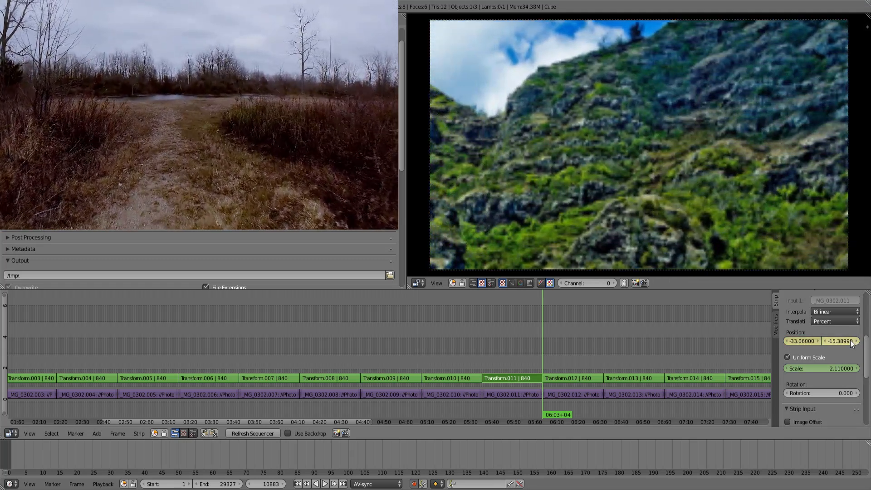
left_click_drag(844, 342, 836, 341)
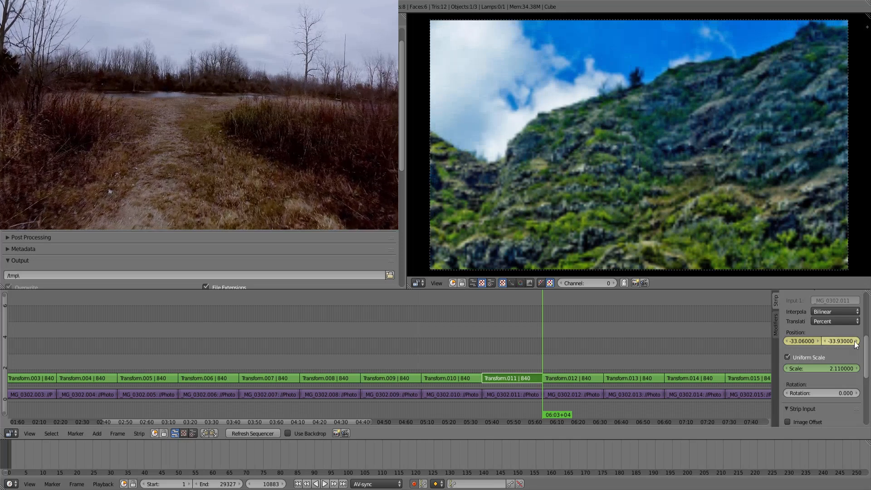
left_click(489, 349)
key("alt+a")
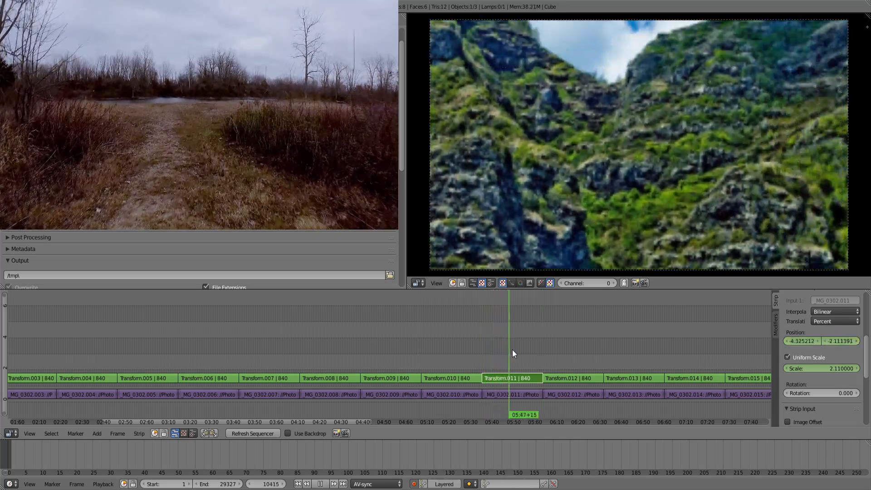
left_click(496, 346)
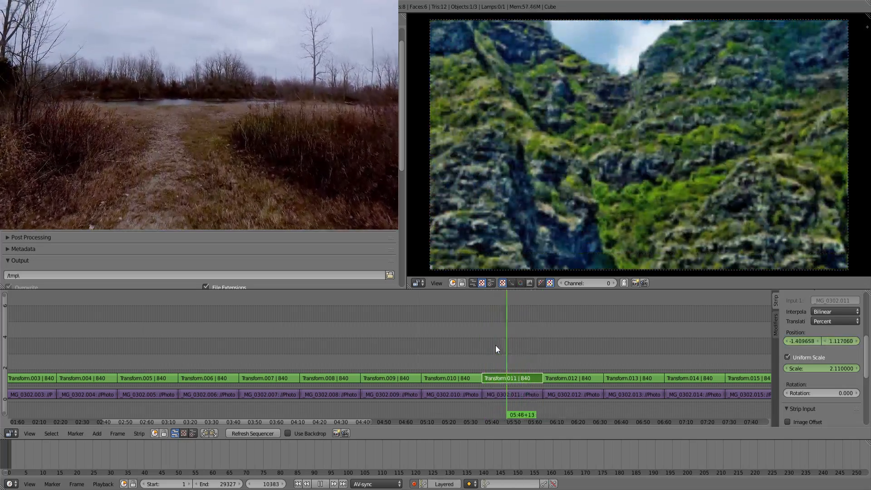
left_click_drag(495, 345, 554, 353)
At the start frame of Transform.012, enable Uniform Scale and keyframe scale 1.24 and position -0.27, 9.87
left_click(562, 375)
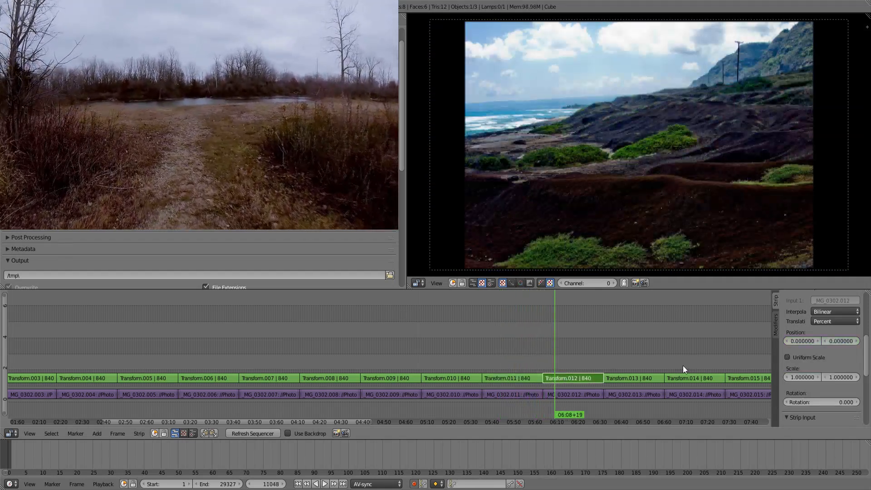
key("Page_Down")
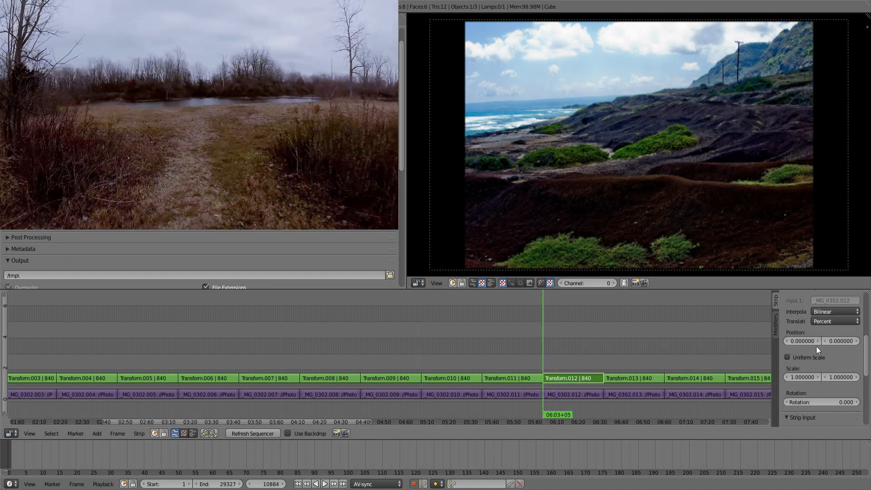
left_click(800, 355)
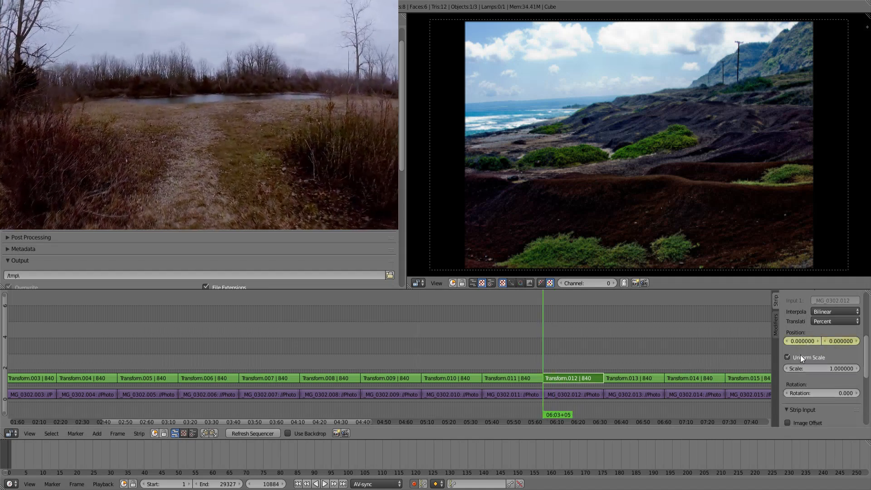
left_click(826, 366)
left_click_drag(826, 366, 812, 341)
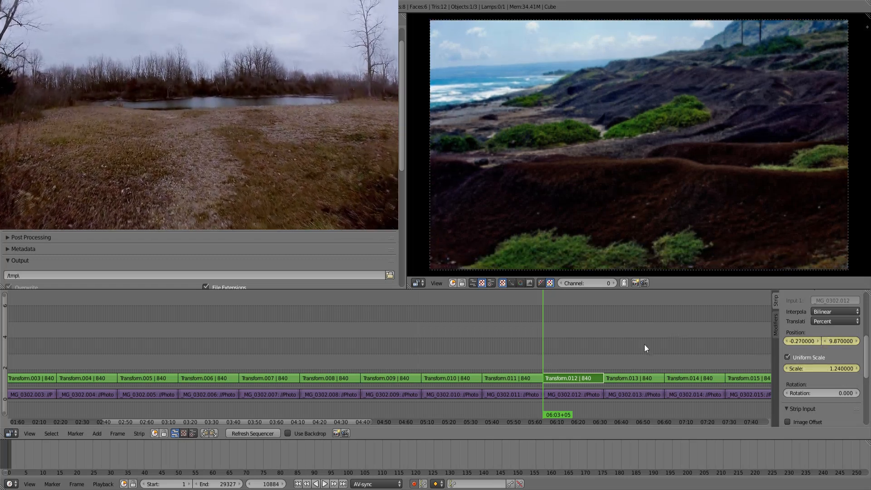
At the last frame of Transform.012, keyframe scale about 1.66 and position -17.85, -30.18, and briefly play the cut to the following strip
key("Page_Up")
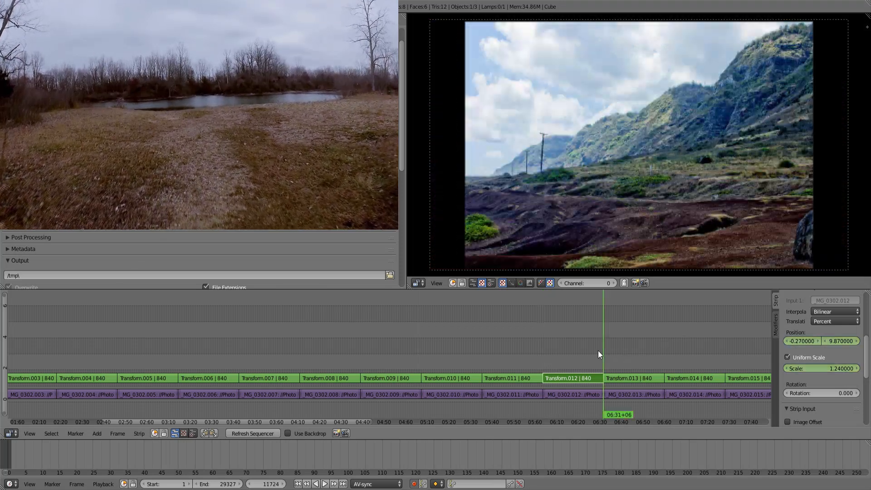
left_click_drag(570, 347, 600, 348)
key("Page_Up")
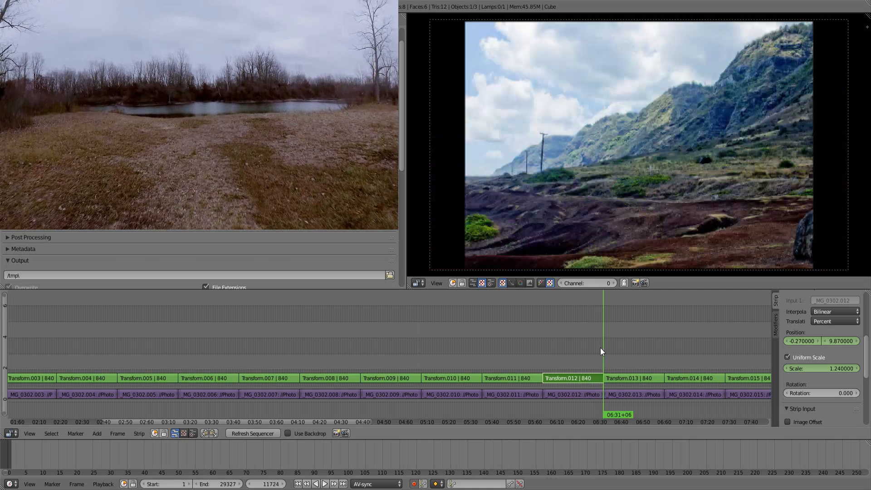
key("Left")
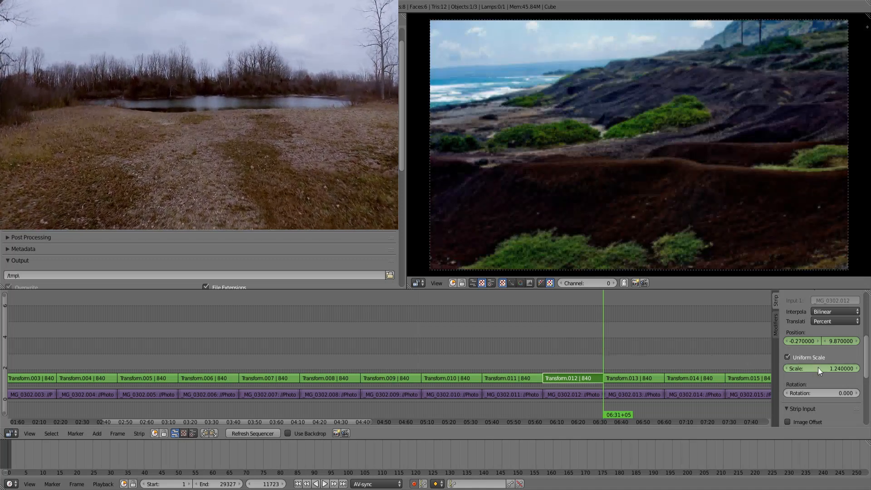
left_click_drag(818, 367, 801, 341)
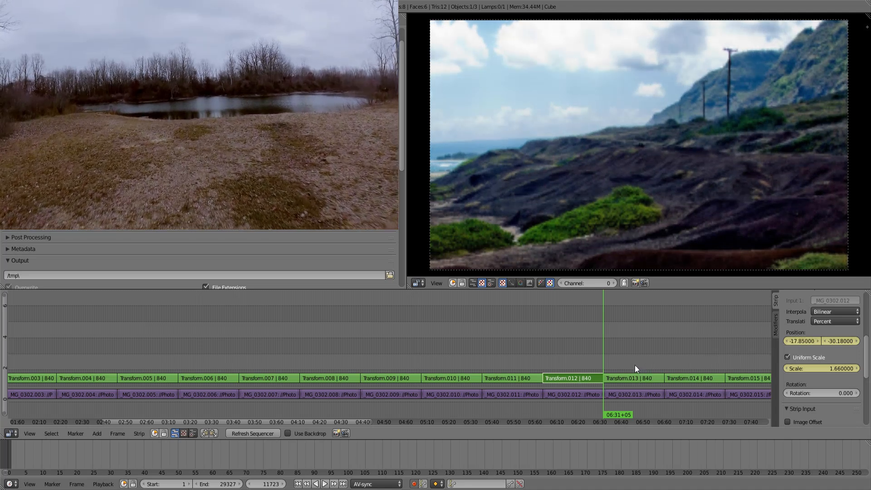
key("alt+a")
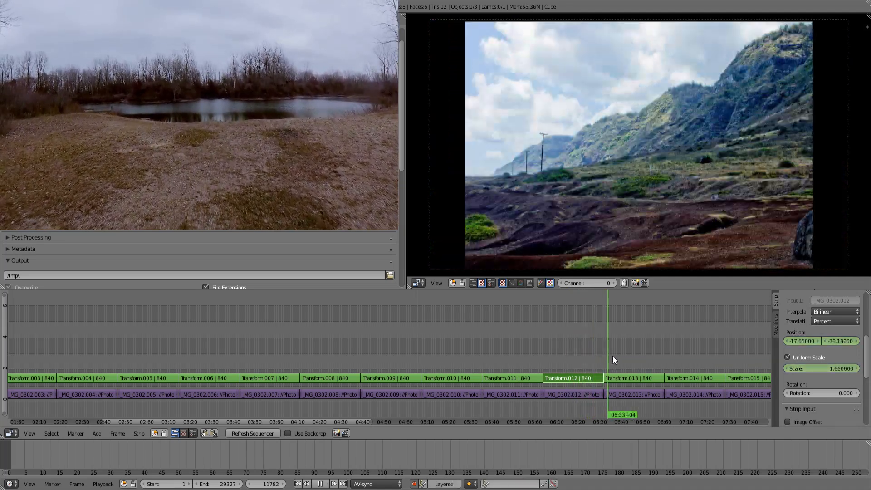
key("Escape")
At the start frame of Transform.013, enable Uniform Scale and keyframe scale 1.48 and position 9.42, about 10.59
left_click(633, 375)
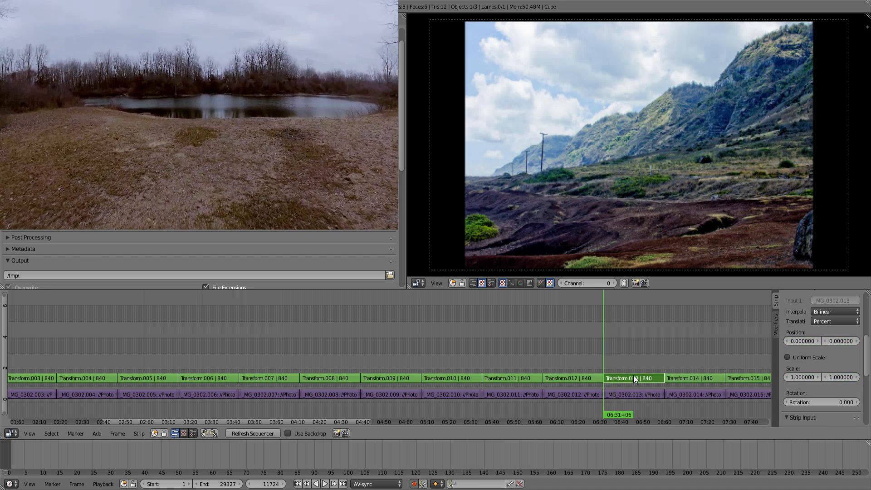
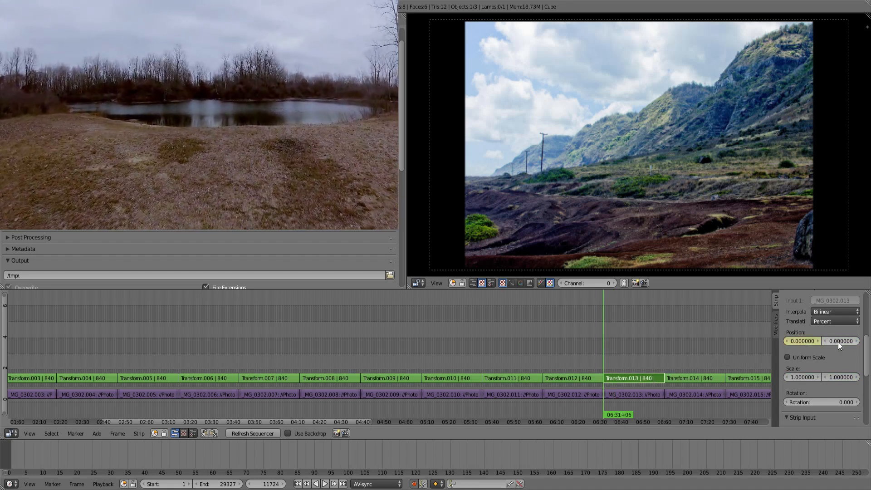
left_click(809, 357)
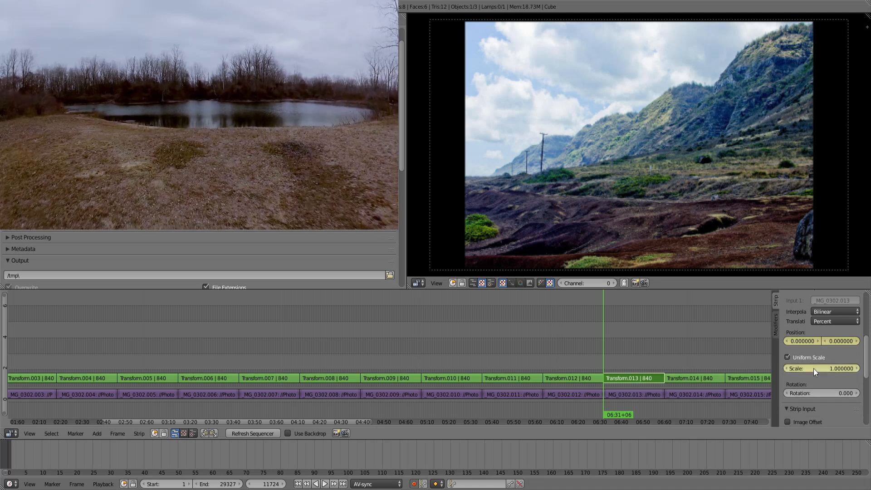
left_click_drag(608, 351, 624, 349)
key("Page_Down")
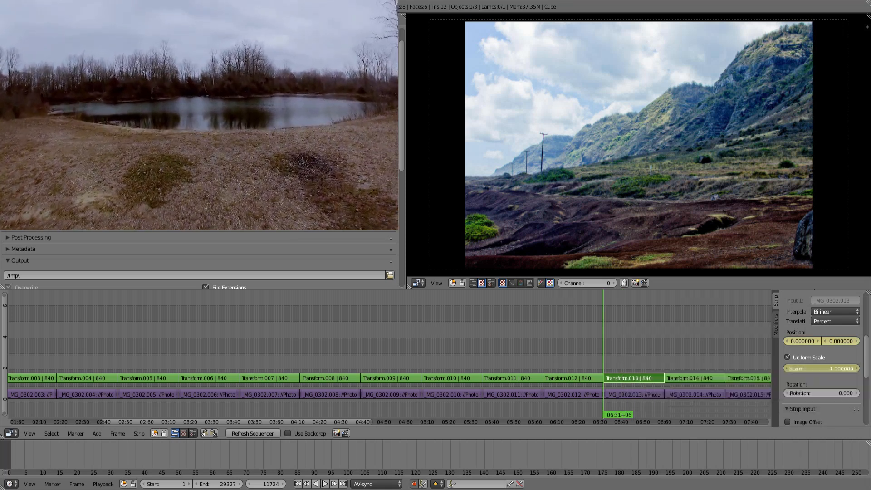
left_click_drag(827, 369, 859, 370)
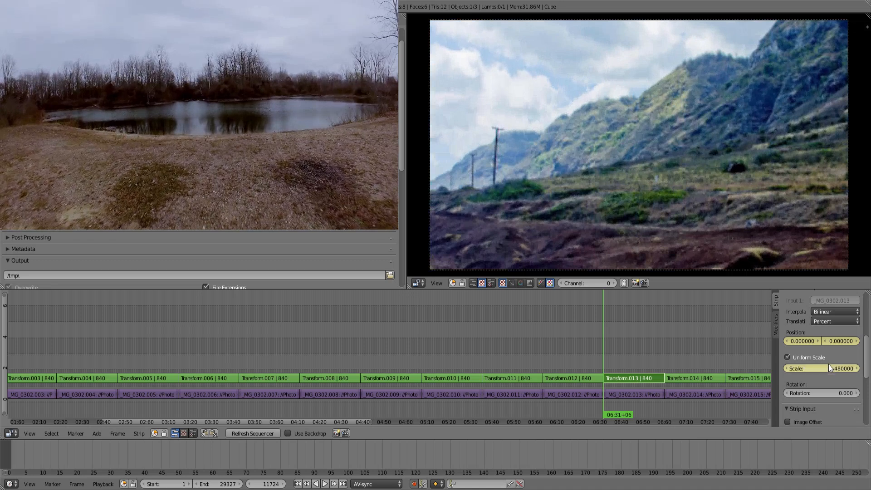
left_click_drag(834, 341, 862, 339)
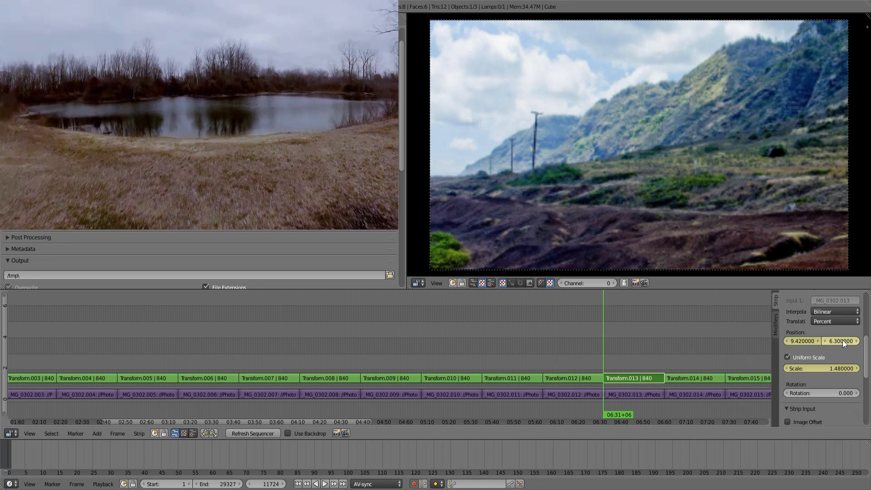
mouse_move(842, 339)
left_mouse_down()
mouse_move(862, 339)
mouse_move(827, 341)
left_mouse_up()
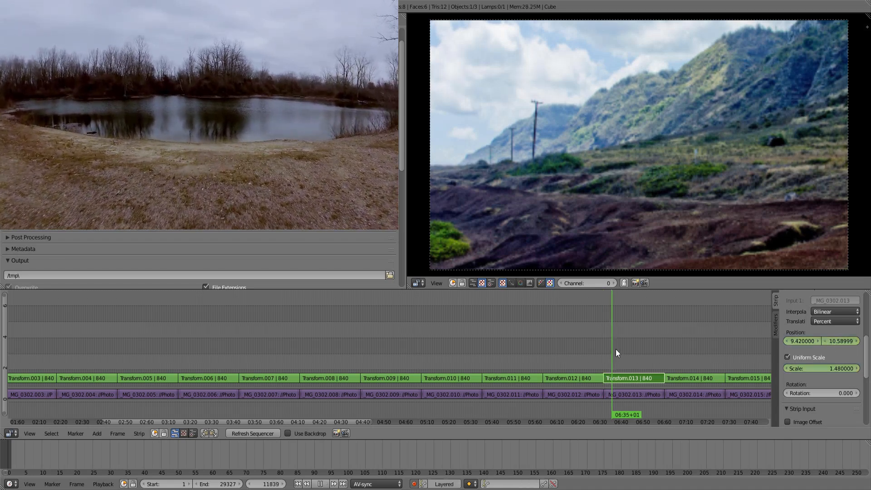
At the last frame of Transform.013, keyframe scale 1.96 and horizontal position 28.35, and scrub through the strip
left_click(627, 352)
key("Page_Down")
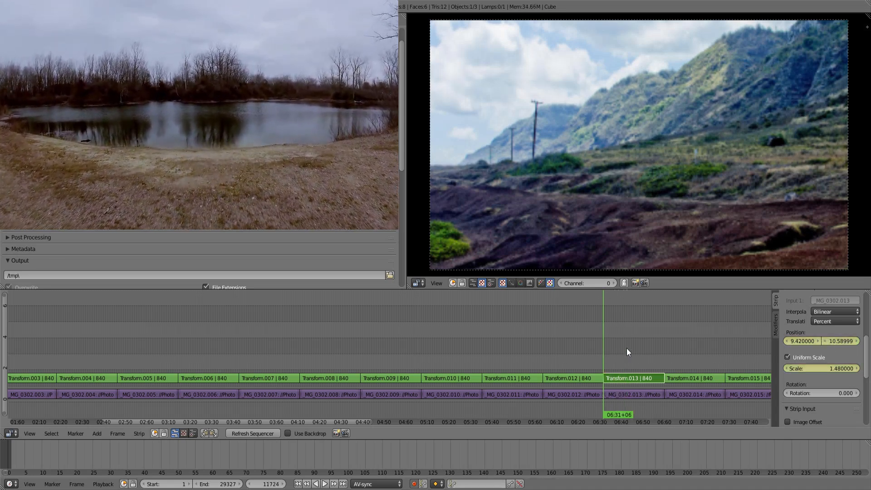
key("Page_Up")
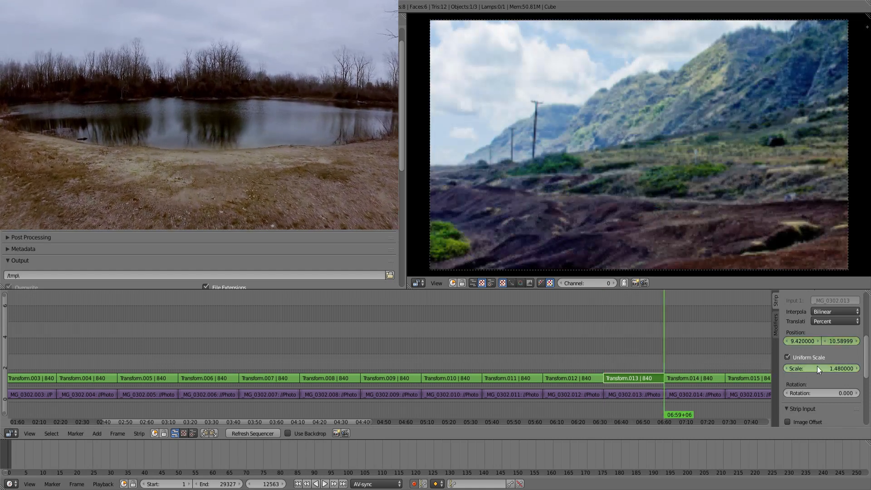
left_click_drag(817, 366, 840, 341)
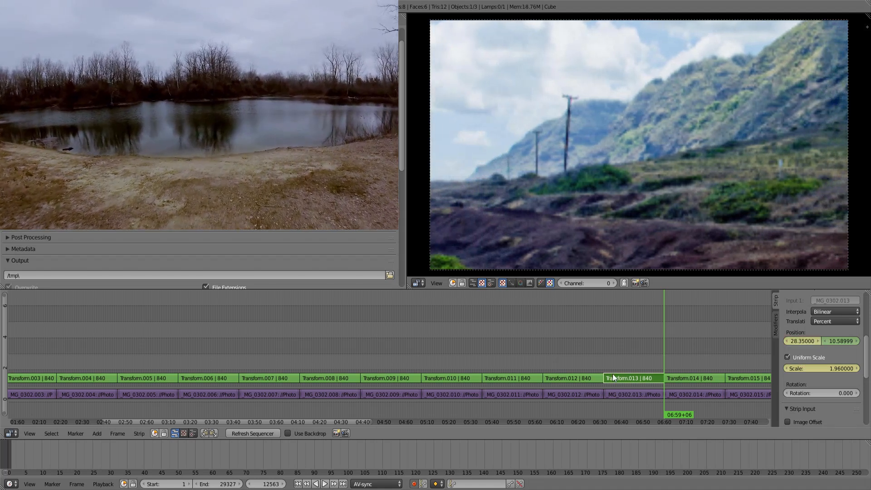
left_click_drag(612, 374, 683, 350)
At the start frame of Transform.014, enable Uniform Scale, keyframe scale 1 and position 0, 0, and play and scrub the strip
right_click(693, 378)
key("Page_Down")
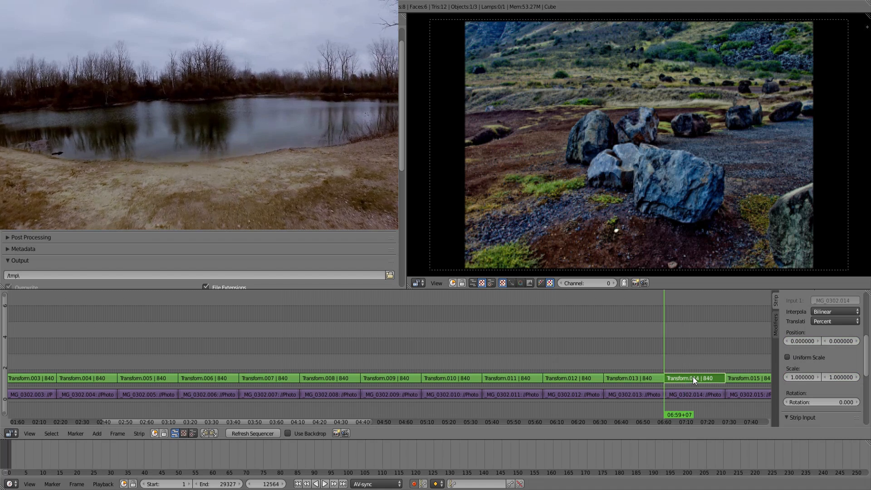
left_click(809, 357)
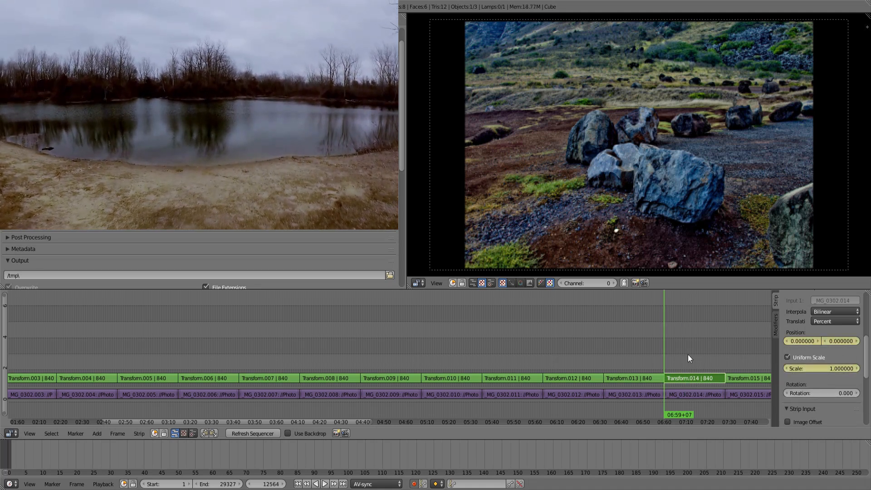
key("alt+a")
middle_click_drag(687, 354, 466, 335)
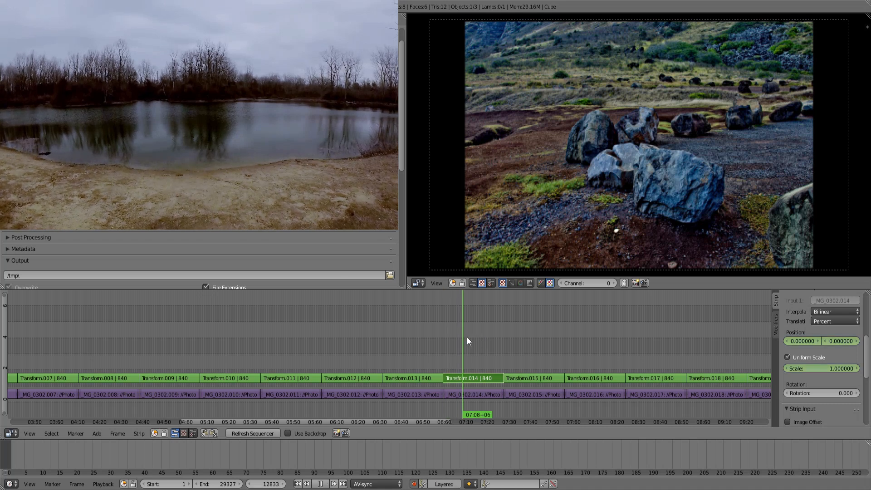
left_click_drag(467, 336, 449, 347)
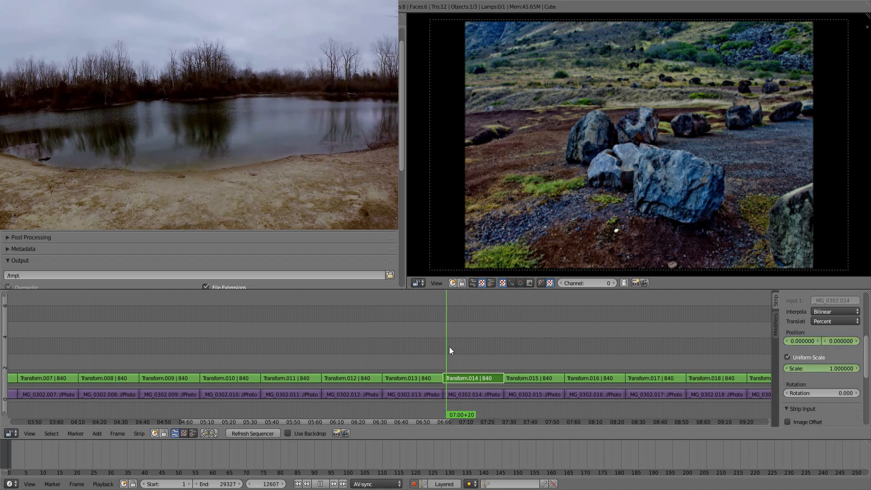
key("Escape")
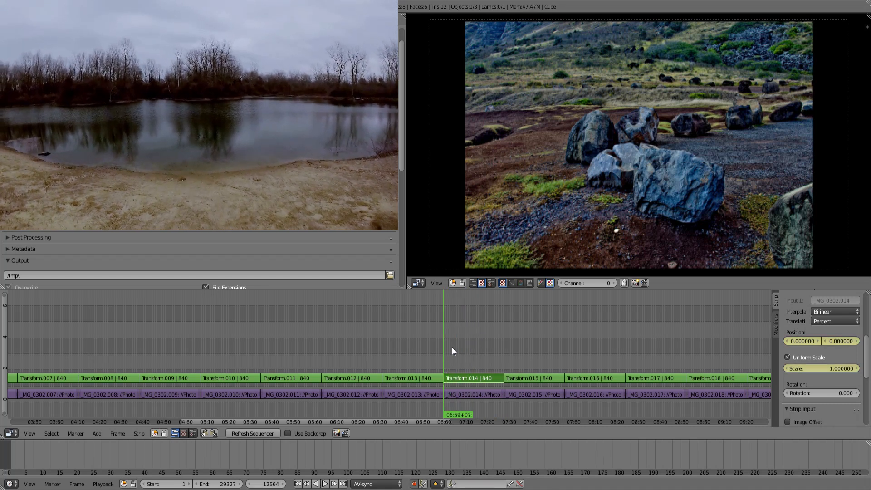
left_click_drag(455, 346, 481, 348)
key("Escape")
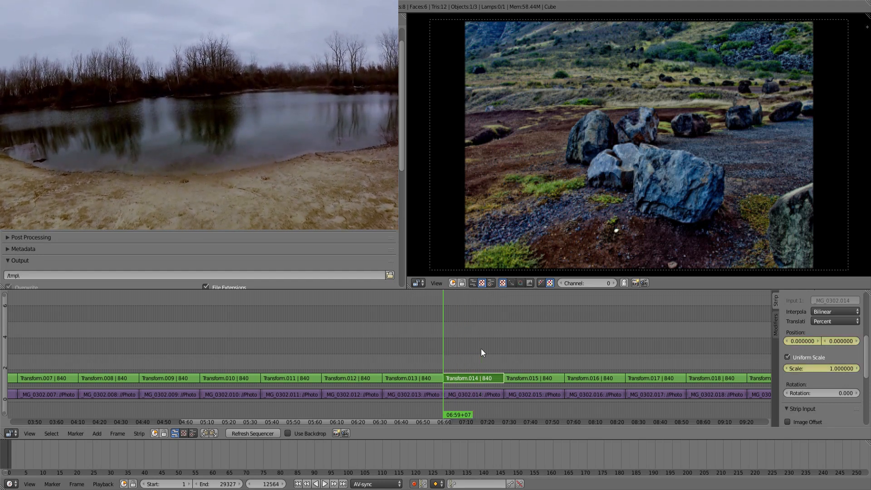
At the last frame of Transform.014, keyframe scale 1.54 and position -11.07, about -19.8, and scrub through the zoom
left_click(485, 353)
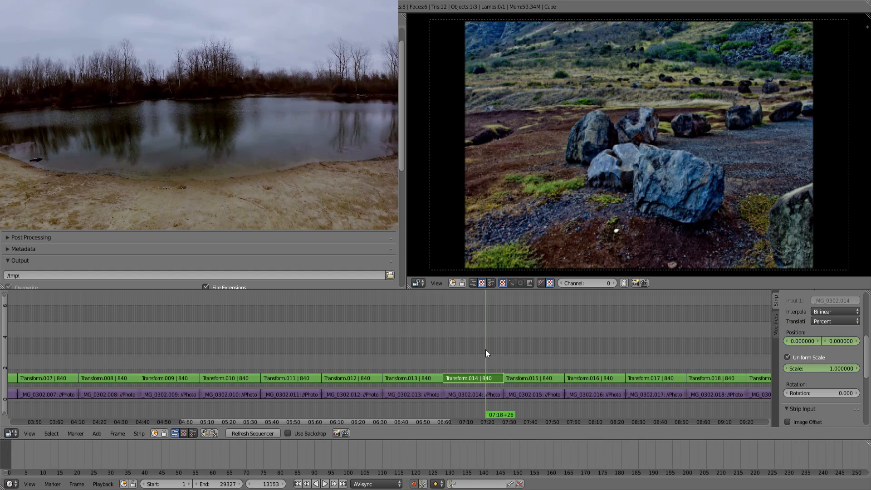
key("Page_Up")
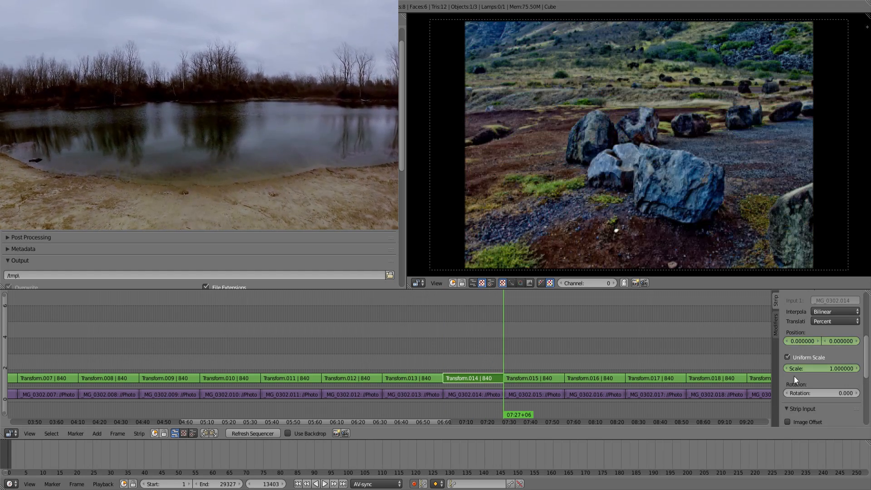
left_click_drag(815, 368, 778, 340)
key("i")
mouse_move(840, 341)
left_mouse_down()
mouse_move(797, 341)
mouse_move(839, 340)
left_mouse_up()
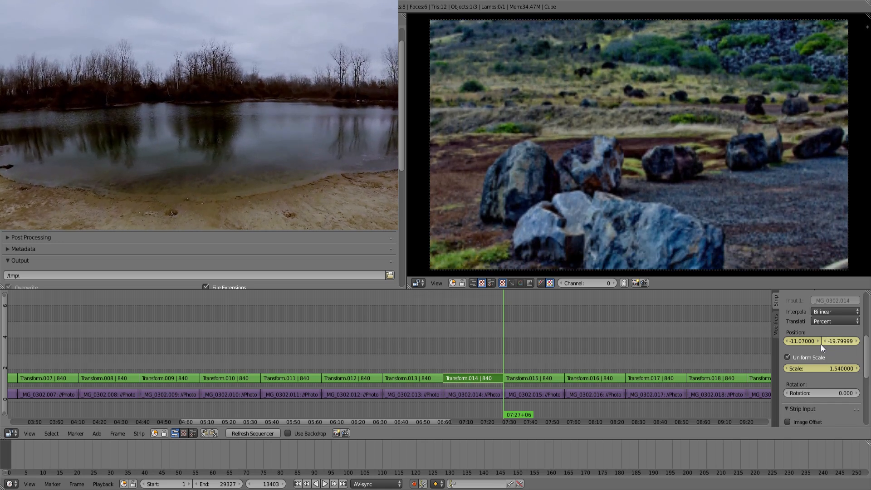
mouse_move(475, 349)
left_mouse_down()
mouse_move(451, 351)
mouse_move(463, 350)
left_mouse_up()
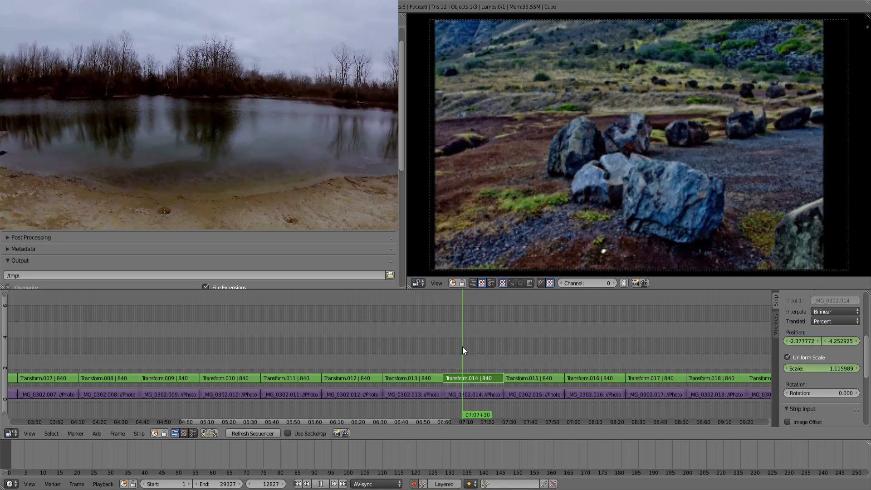
Back at the start frame of Transform.014, enlarge the scale to fill the frame, re-keyframe it, and scrub on to the following strip
key("Down")
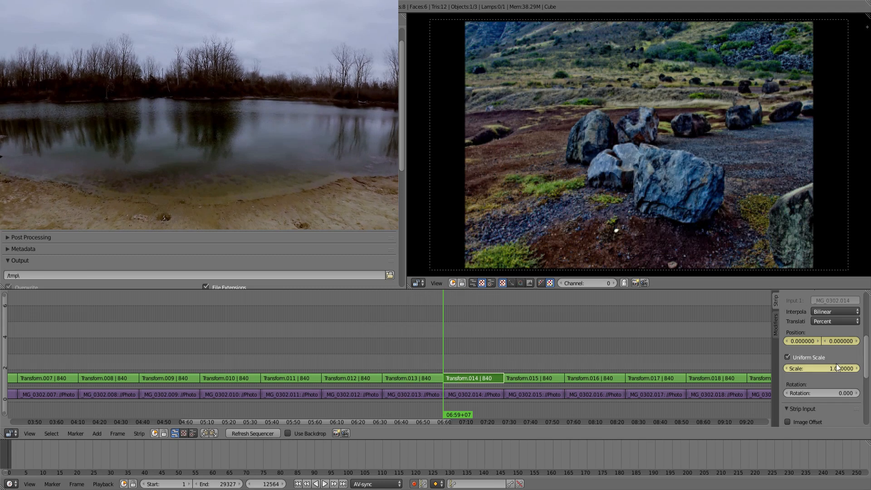
left_click_drag(827, 369, 860, 341)
left_click_drag(463, 349, 521, 351)
At the start frame of Transform.015, enable Uniform Scale, keyframe scale 1.42 and position 3.06, -7.68, and save the project
right_click(520, 379)
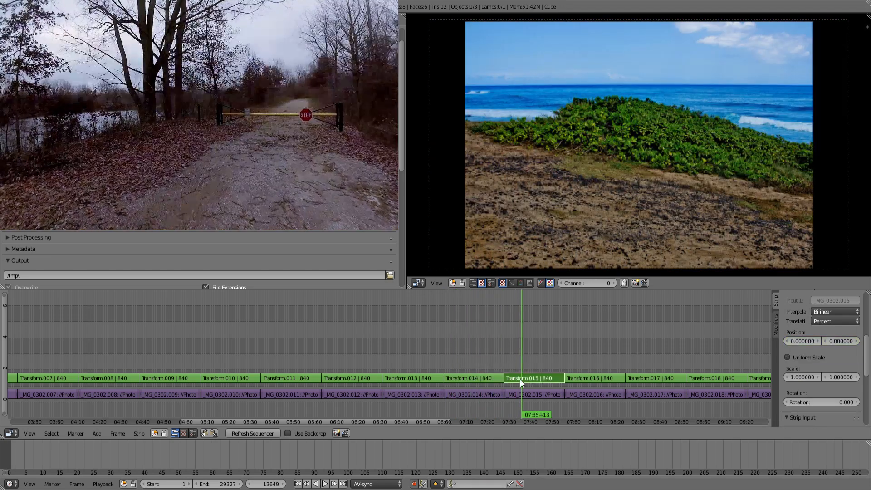
key("Page_Down")
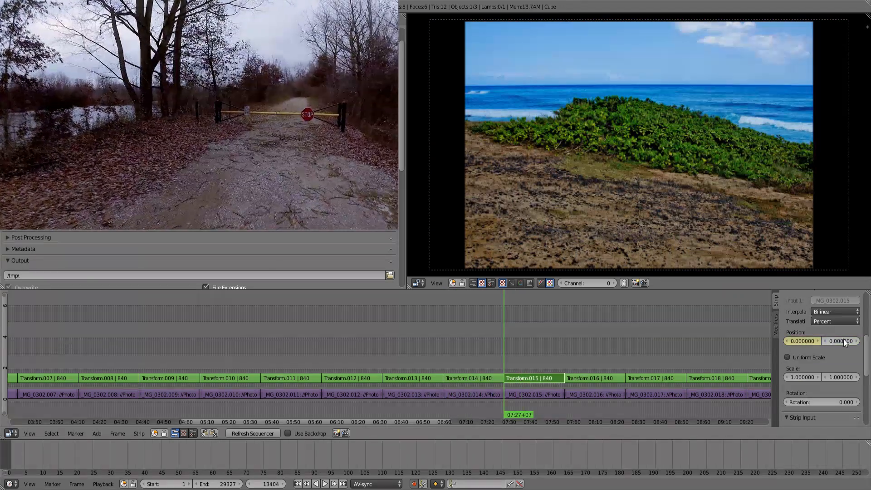
left_click(809, 358)
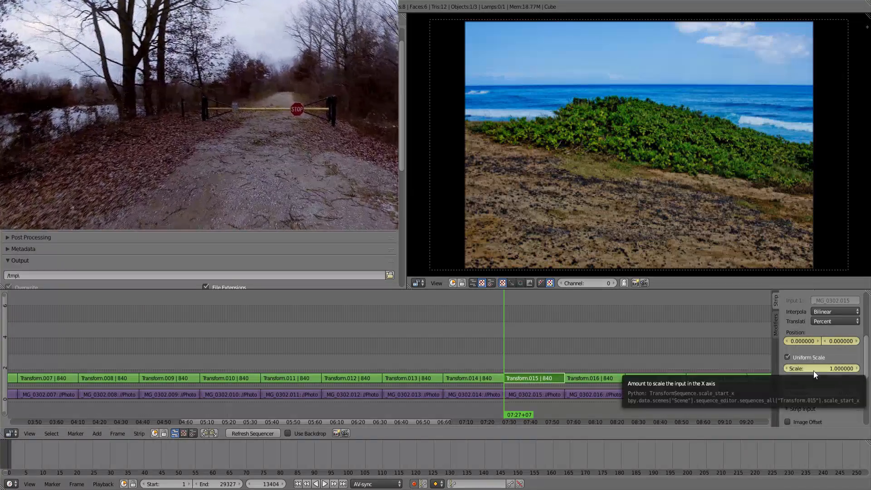
key("ctrl+s")
left_click(813, 371)
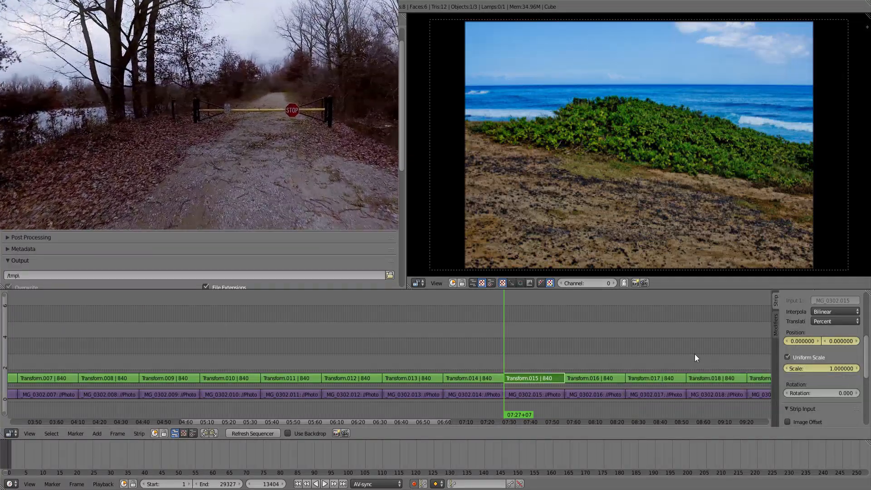
left_click_drag(840, 368, 801, 368)
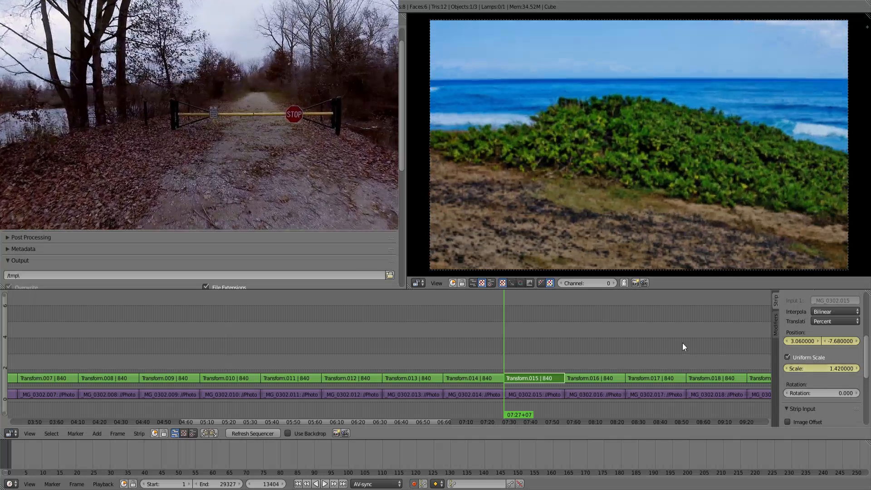
At the last frame of Transform.015, adjust and keyframe the scale and position, and scrub through the strip
key("Page_Up")
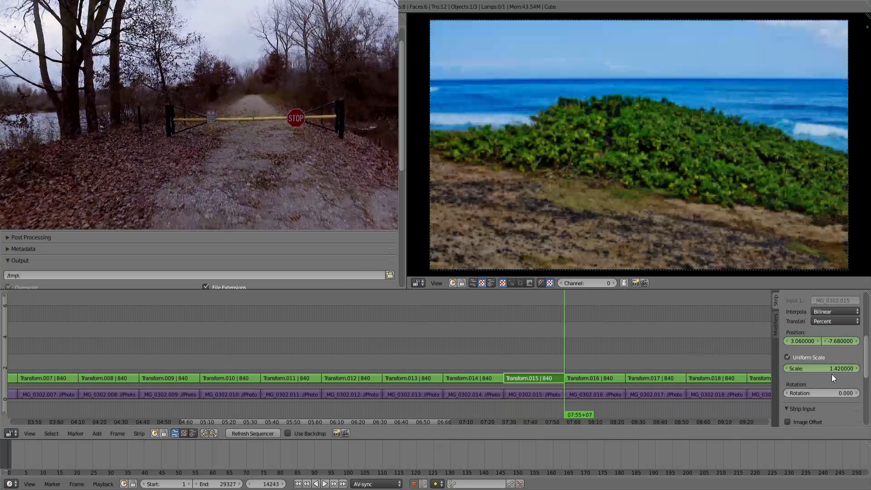
left_click_drag(832, 375, 802, 341)
left_click_drag(528, 356, 565, 353)
At the start frame of Transform.016, enable Uniform Scale and keyframe scale 1.63 and position -0.18, 23.46
right_click(594, 374)
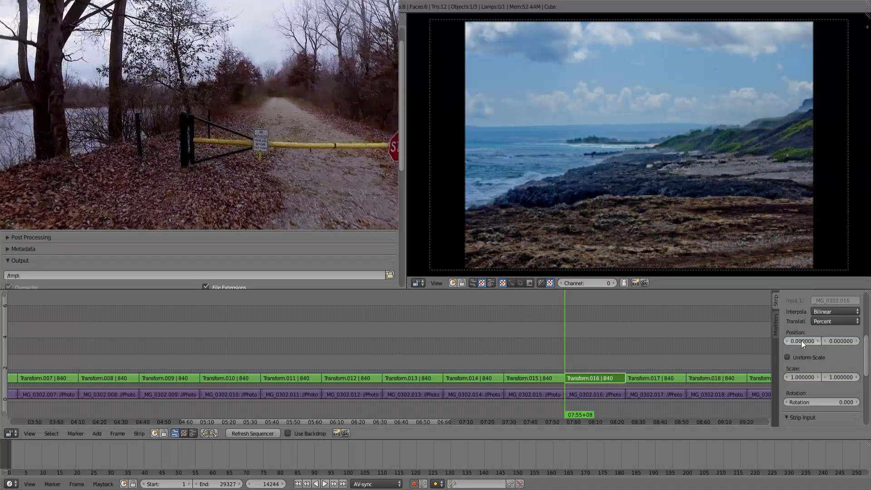
left_click(807, 357)
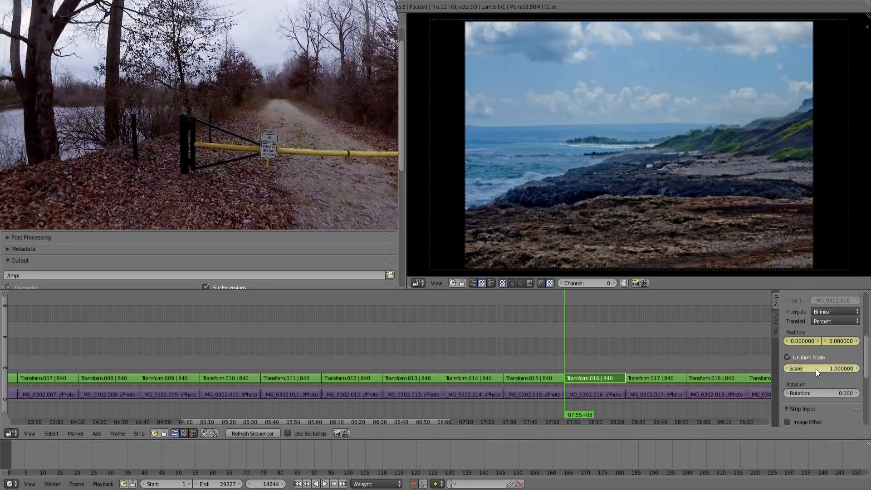
left_click_drag(813, 369, 868, 341)
left_click_drag(809, 342, 835, 341)
left_click_drag(587, 352, 597, 350)
At the last frame of Transform.016, keyframe position -15.48, about 9
key("Page_Up")
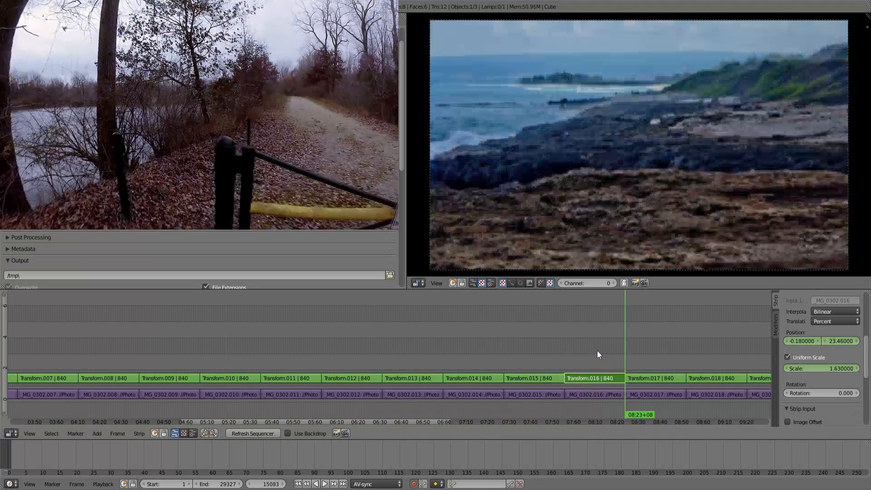
left_click_drag(832, 341, 583, 341)
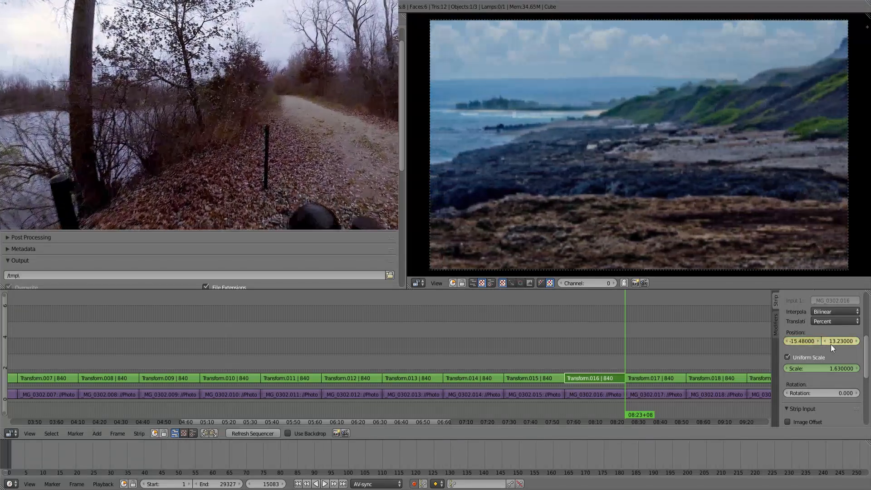
left_click_drag(831, 343, 766, 342)
At the start frame of Transform.017, enable Uniform Scale and keyframe scale 1.54 and position about -12.72, -22.62
key("Right")
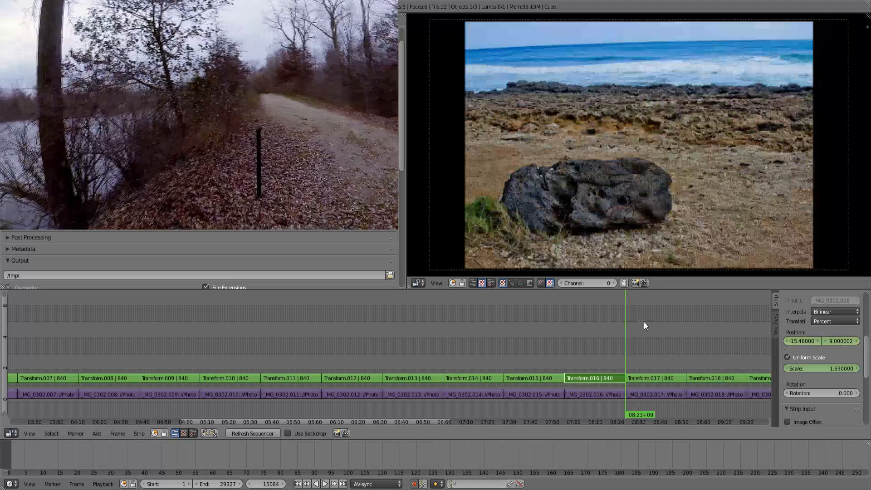
right_click(660, 377)
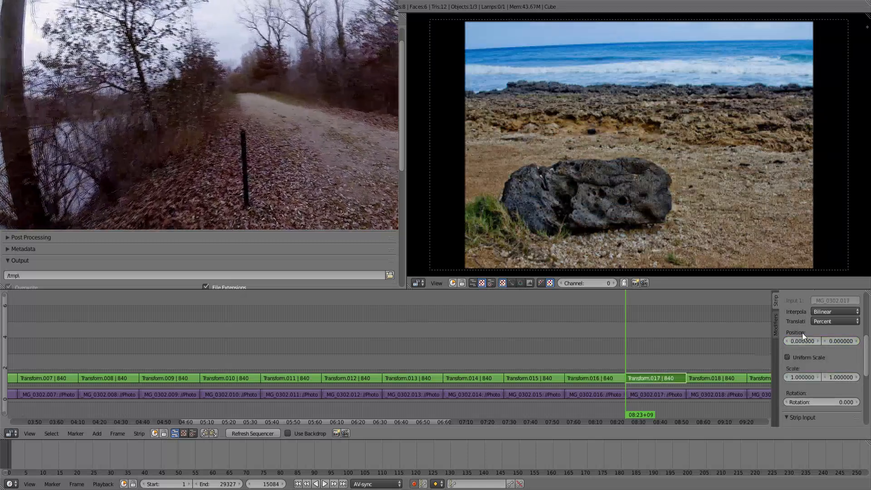
left_click(809, 358)
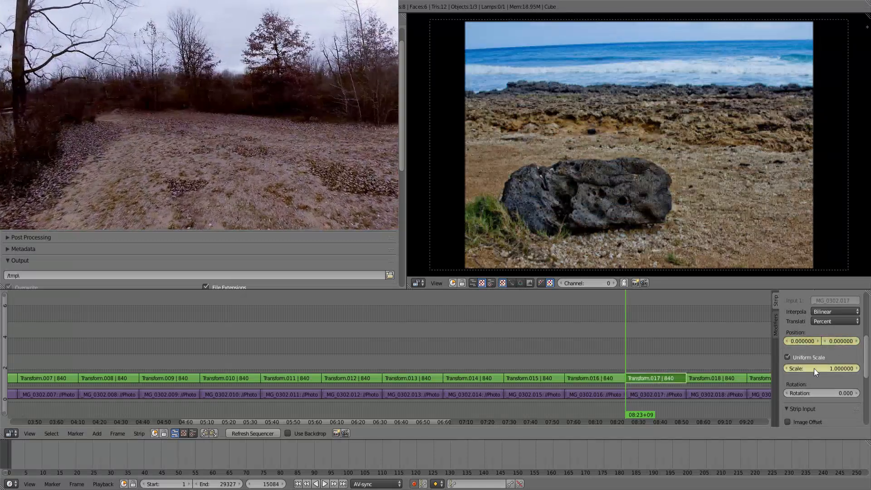
left_click_drag(815, 368, 775, 341)
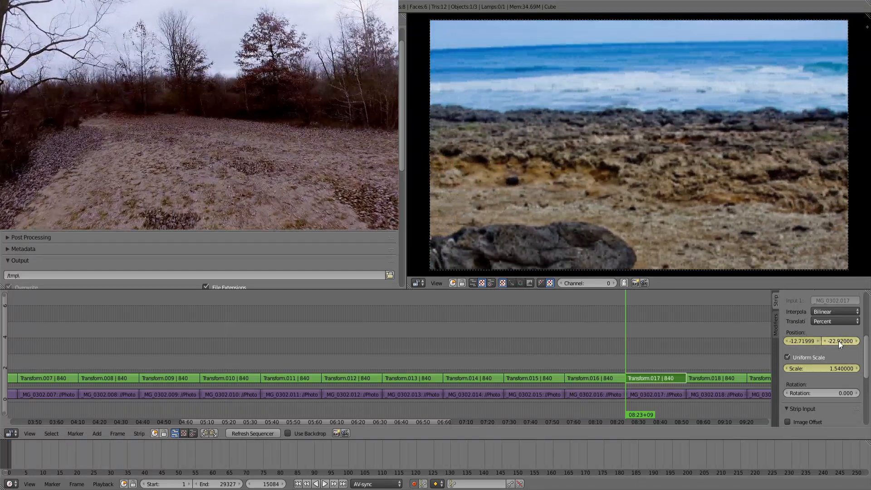
left_click_drag(839, 341, 847, 341)
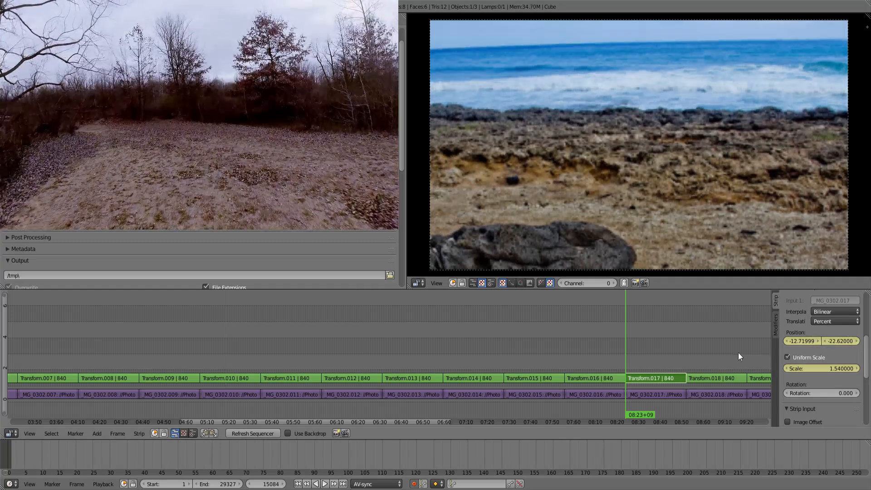
At the last frame of Transform.017, reset the position to 0, 0 and keyframe it with scale 1.24
key("Page_Up")
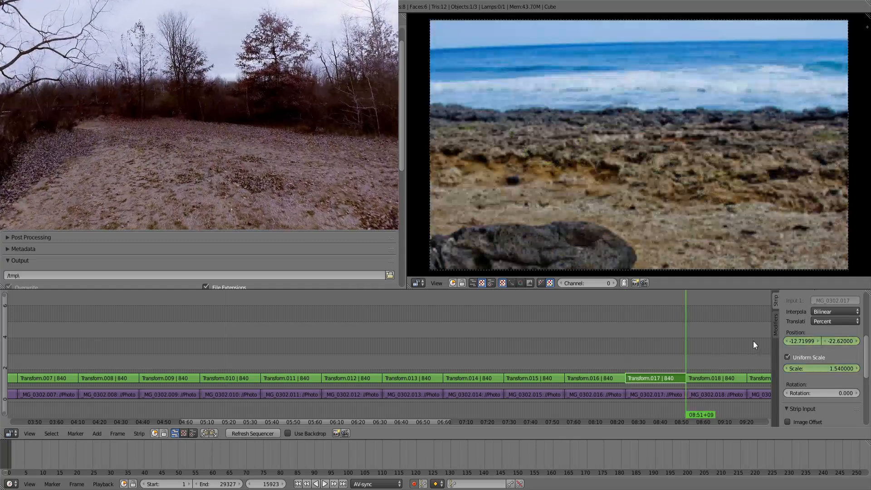
left_click(826, 369)
type("1")
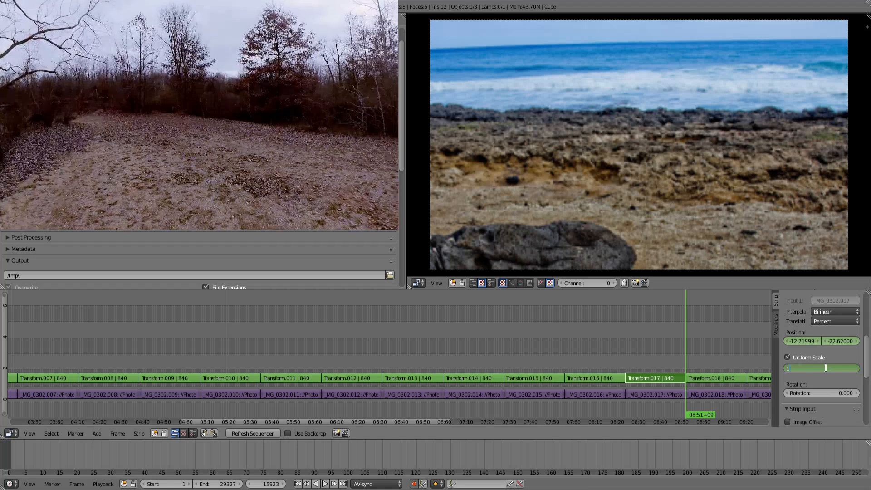
key("Return")
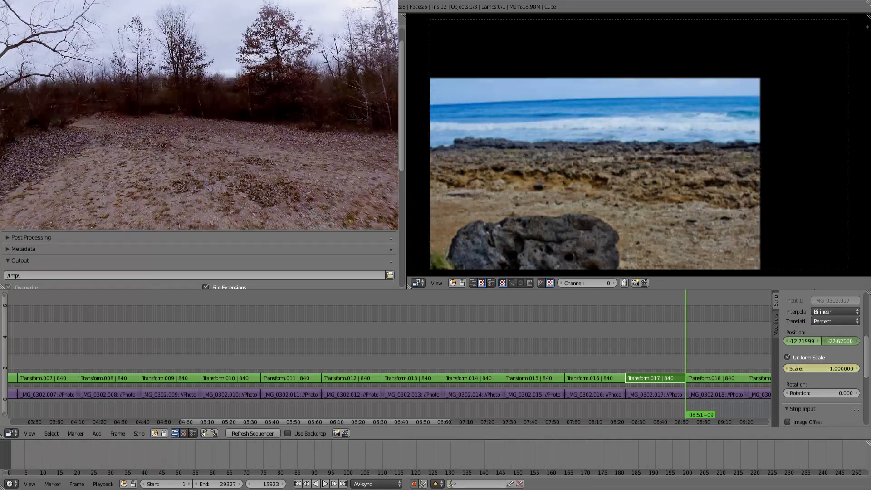
left_click(840, 340)
type("0")
key("Return")
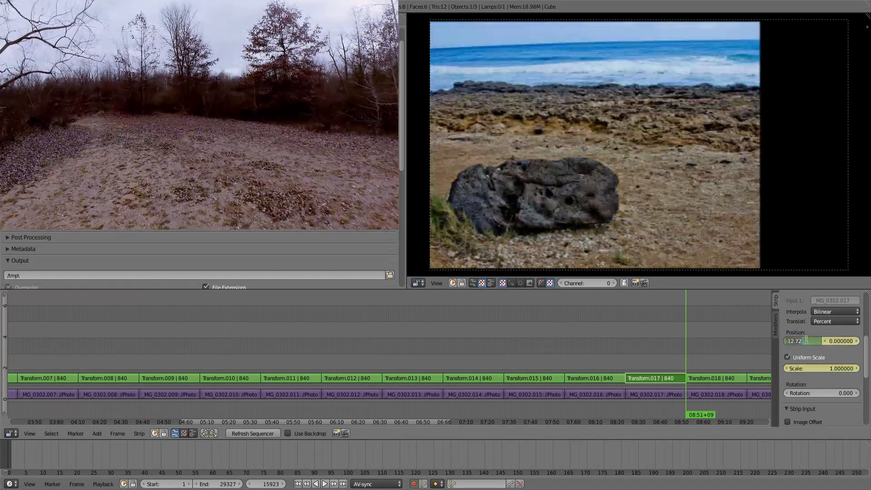
type("0")
key("Return")
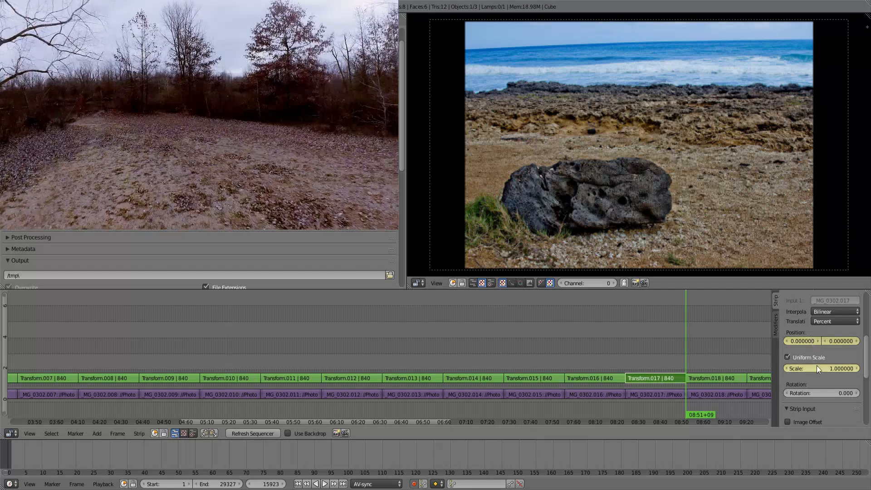
left_click_drag(816, 366, 851, 366)
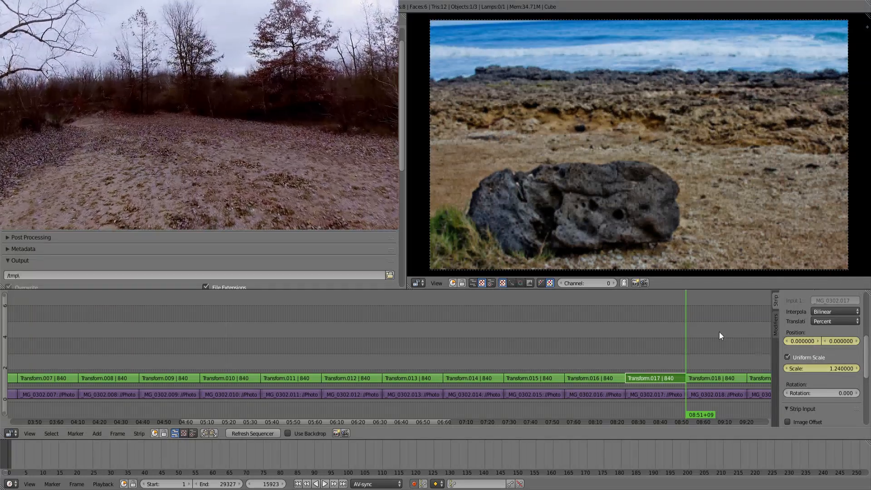
At the start frame of Transform.018, enable Uniform Scale and keyframe scale 2.14 and position 0, -19.14
key("Right")
right_click(721, 378)
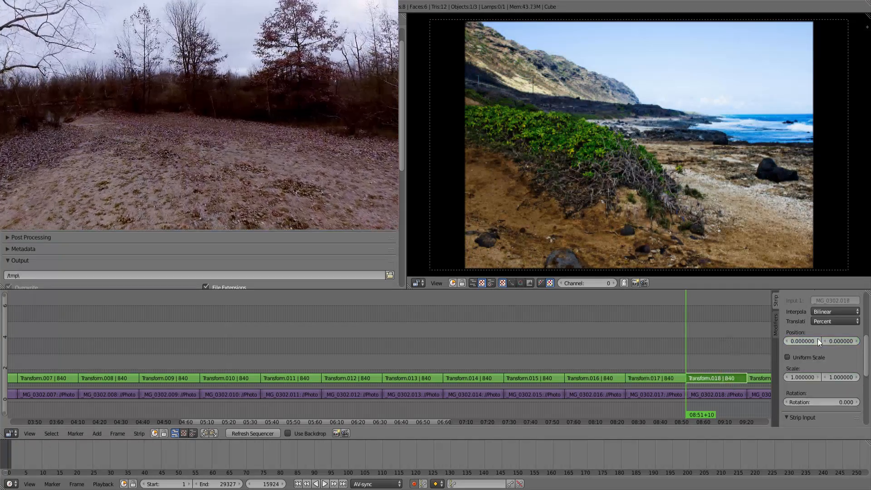
left_click(801, 356)
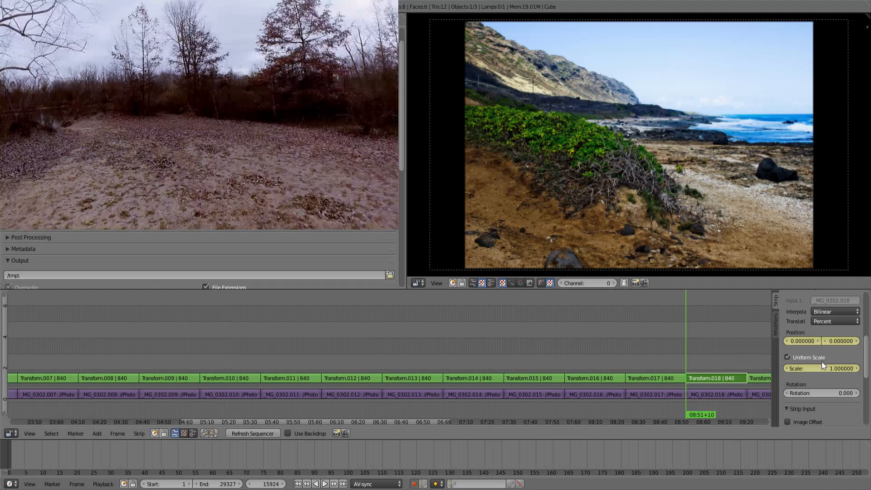
left_click_drag(821, 366, 834, 340)
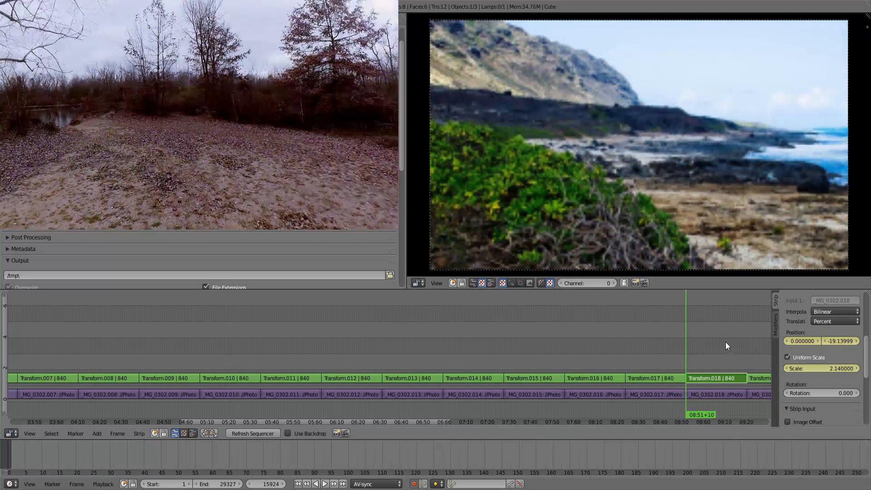
At the last frame of Transform.018, keyframe scale 1.36 and position 6.42, about -10.71
key("Page_Up")
left_click_drag(815, 370, 819, 370)
middle_click_drag(685, 390, 295, 312)
scroll(304, 319, "down", 13)
scroll(317, 325, "up", 4)
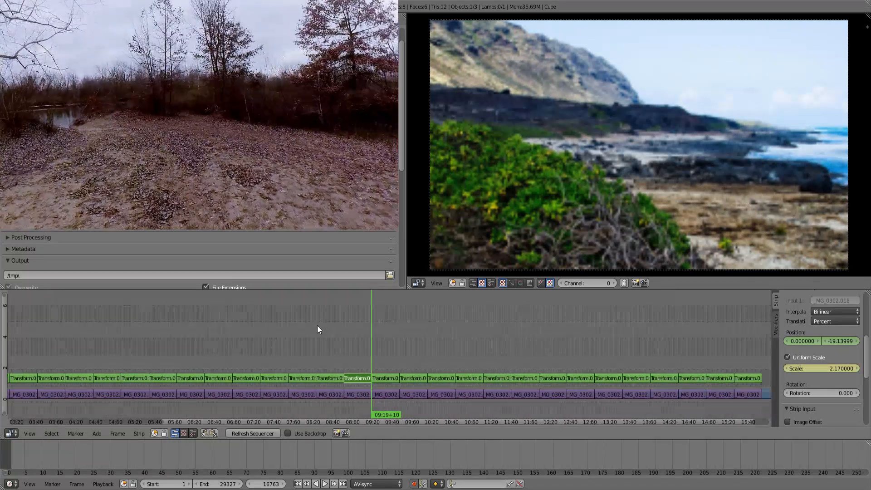
middle_click_drag(476, 323, 396, 322)
left_click_drag(799, 368, 762, 368)
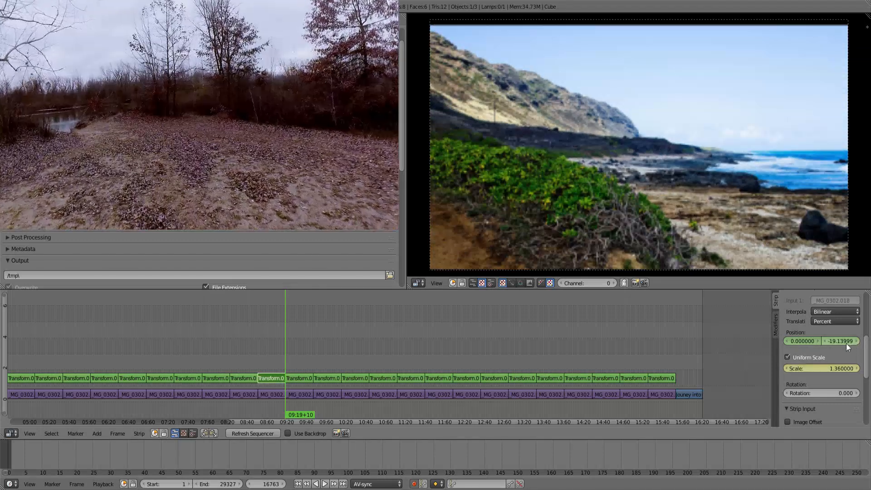
left_click_drag(843, 341, 811, 344)
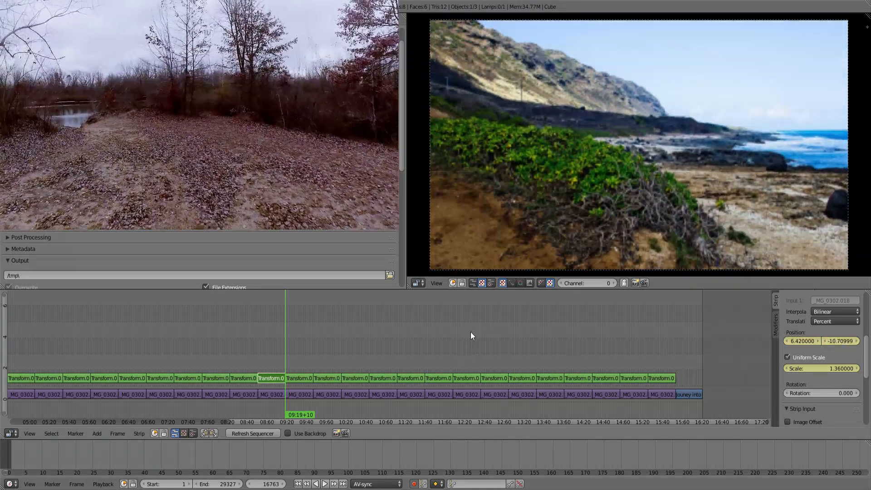
Save the project, overwriting the existing file
left_click(445, 341)
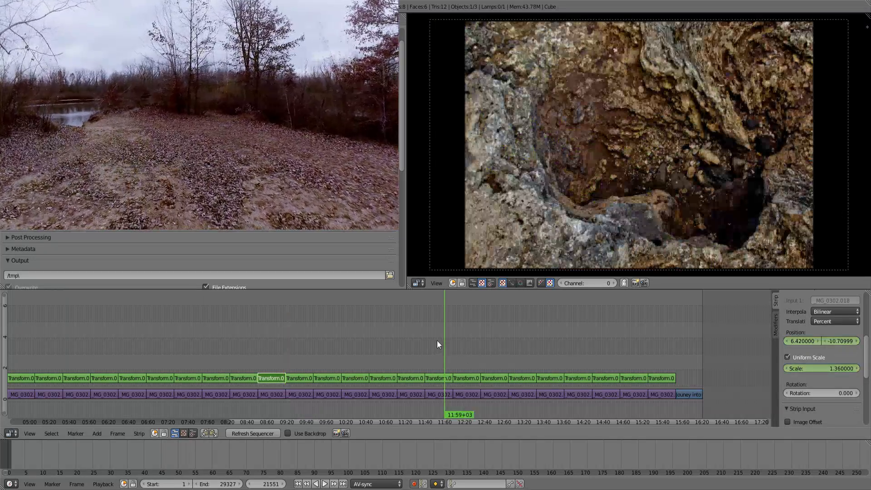
key("ctrl+s")
left_click(437, 340)
key("ctrl+s")
left_click(437, 340)
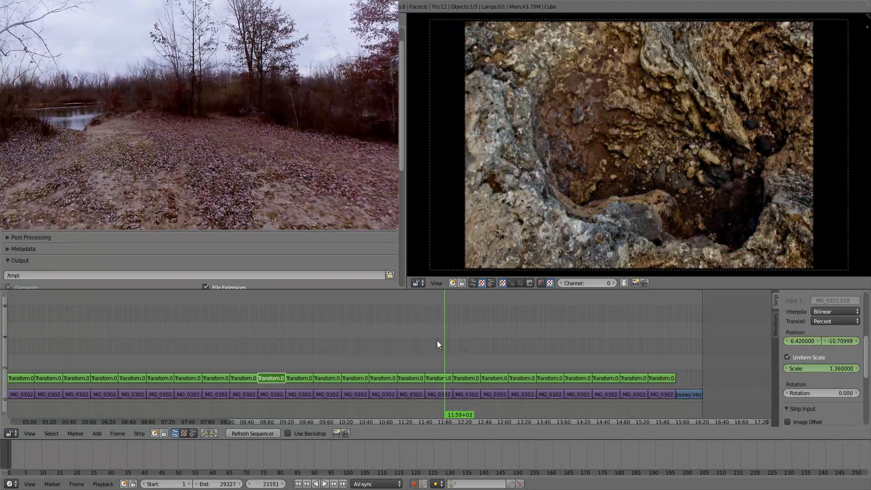
key("ctrl+s")
left_click(437, 341)
Preview the Transform.018 motion, and at the start frame of Transform.019 enable Uniform Scale and keyframe scale 2.14 and position -14.82, 7.29
left_click_drag(260, 347, 283, 344)
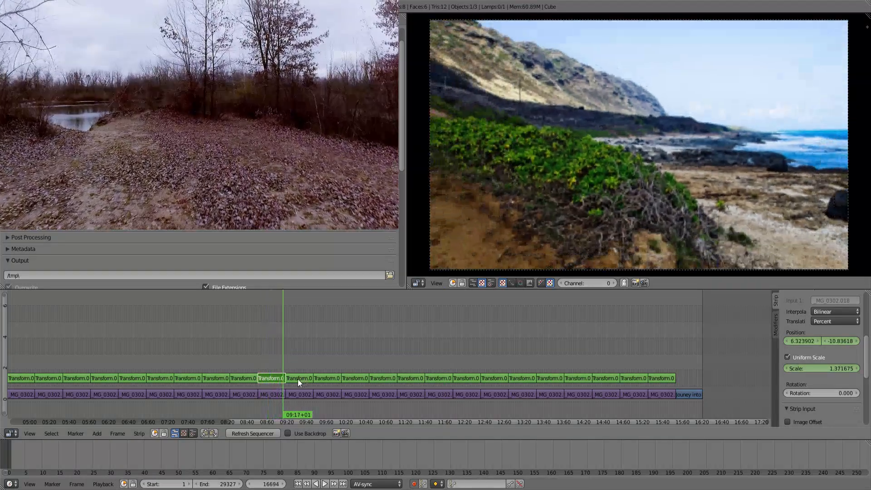
left_click(298, 379)
key("Page_Up")
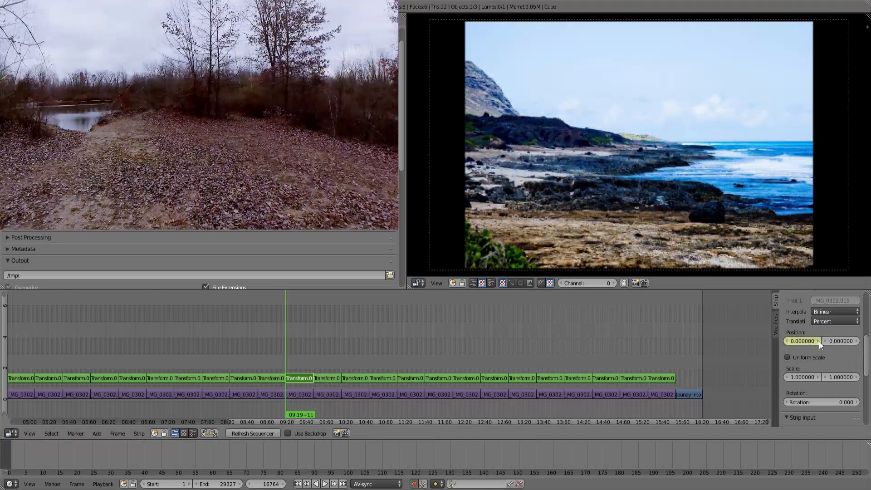
left_click(807, 355)
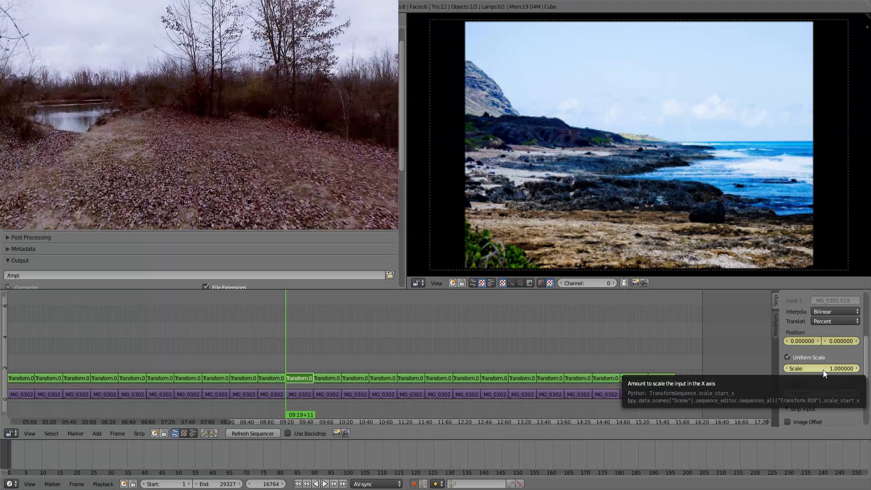
left_click_drag(826, 367, 869, 367)
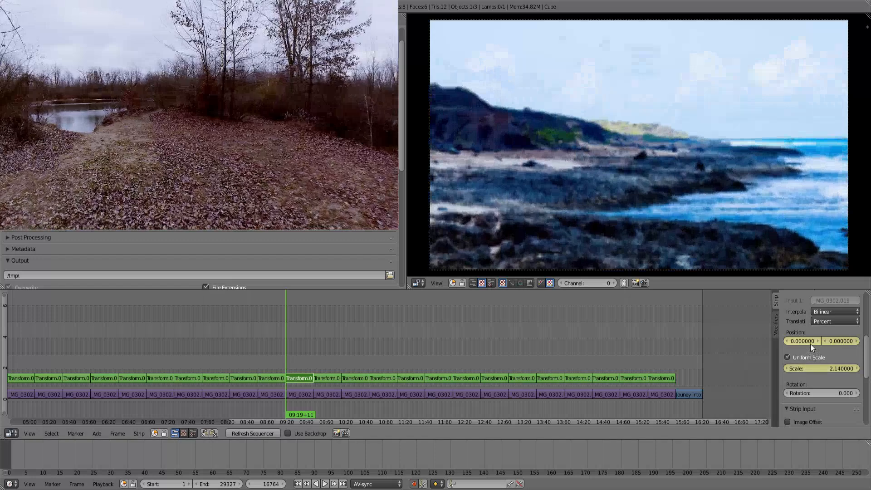
left_click_drag(810, 341, 858, 341)
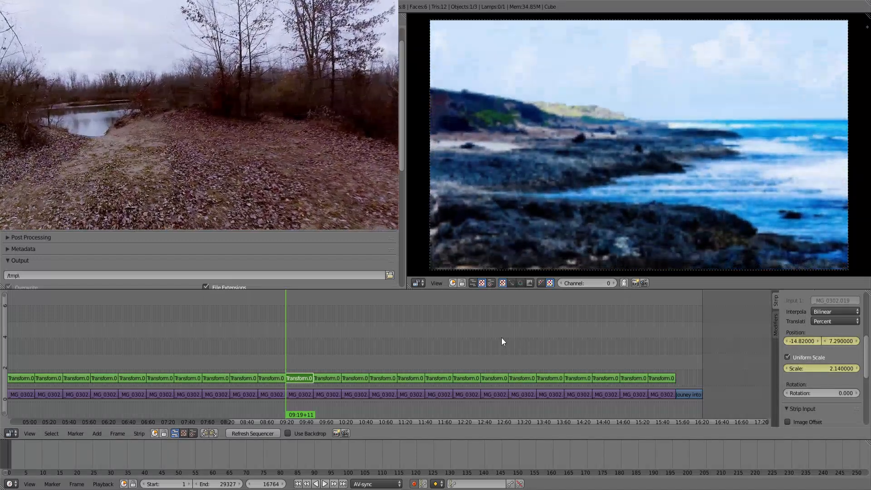
At the last frame of Transform.019, keyframe a new position that pans the image to the right
key("Page_Up")
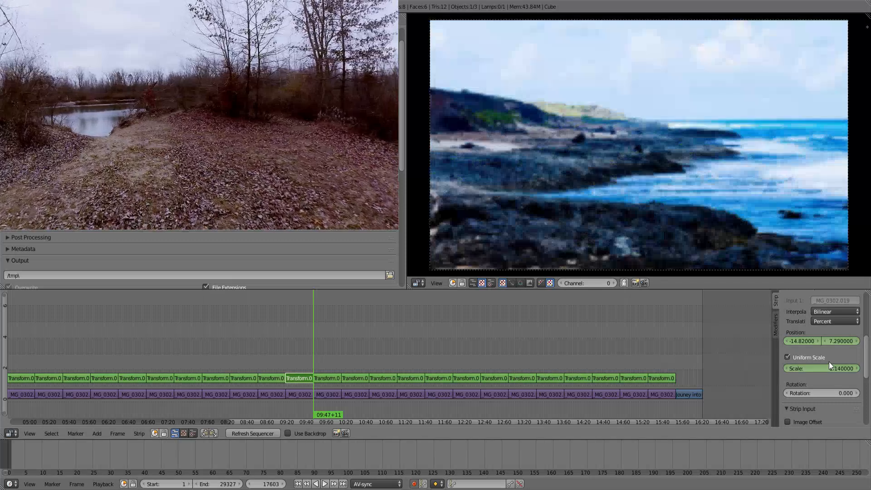
mouse_move(840, 341)
left_mouse_down()
mouse_move(859, 341)
mouse_move(851, 341)
left_mouse_up()
left_click_drag(797, 342, 836, 340)
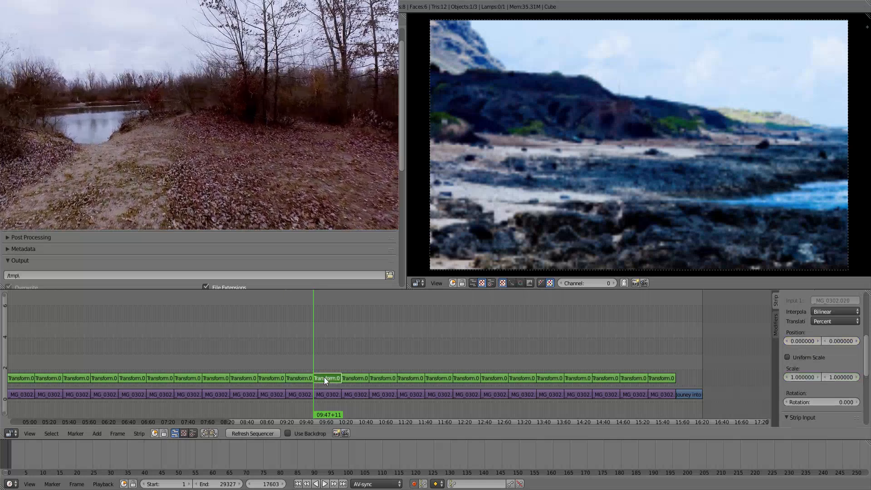
At the start frame of Transform.020, enable Uniform Scale and keyframe scale 1.84 and position 0, about 33.63
key("Page_Down")
key("Page_Up")
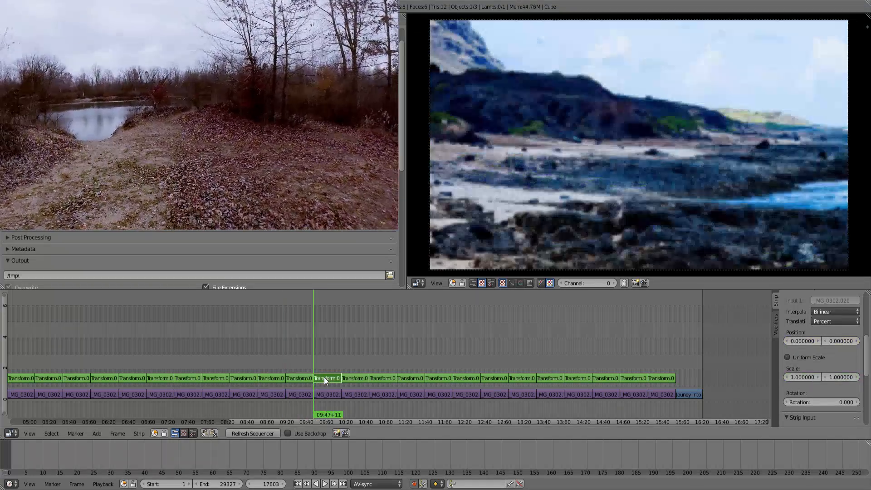
key("alt+a")
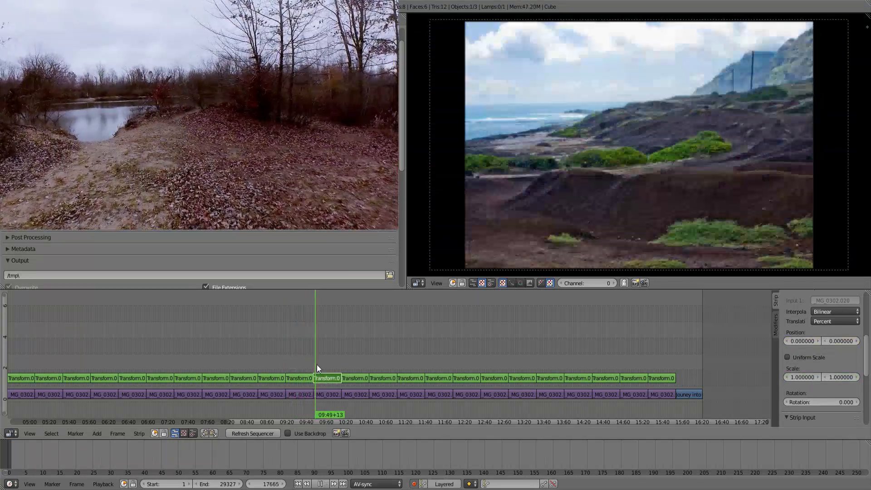
key("alt+a")
key("Page_Down")
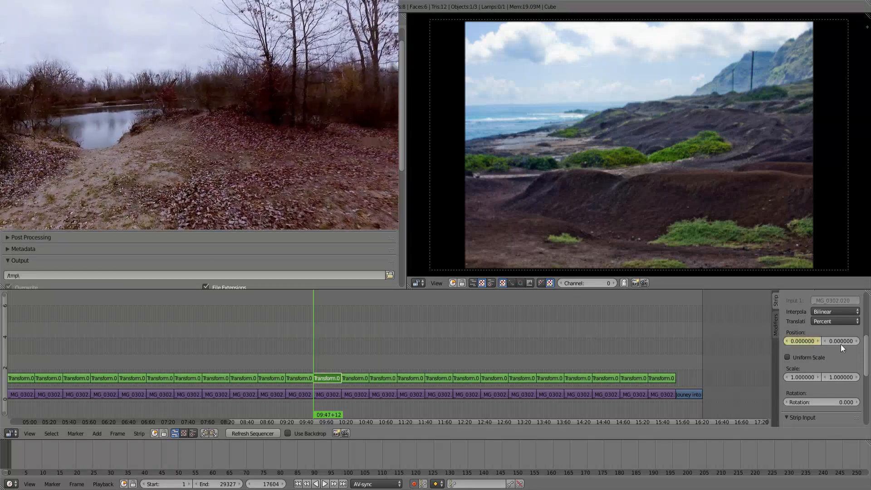
left_click(809, 358)
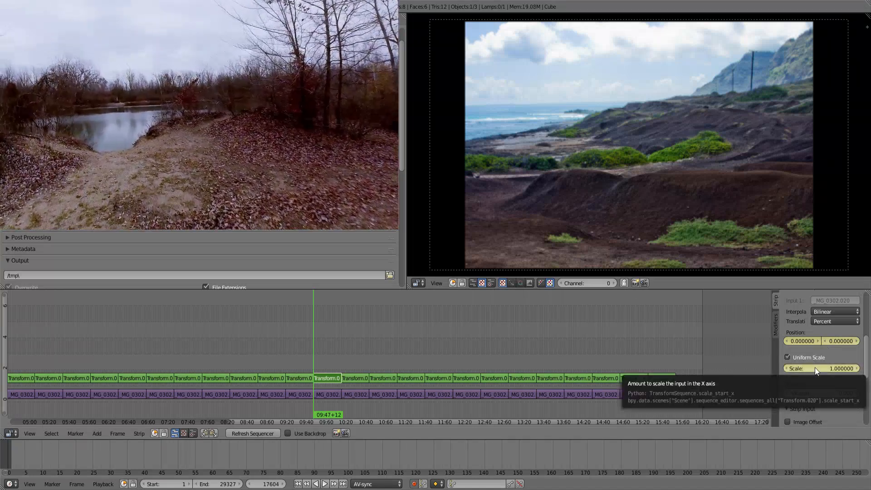
left_click_drag(815, 367, 857, 341)
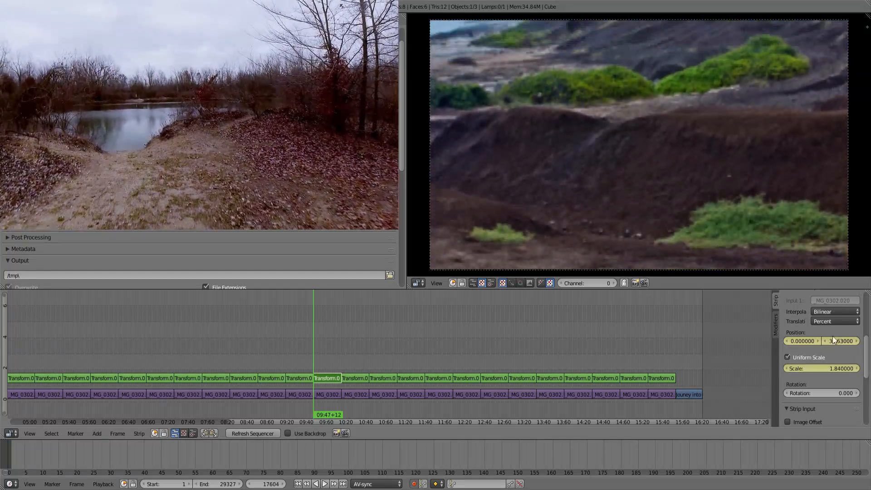
At the last frame of Transform.020, keyframe scale 2.11 and position -6.36, -27.09
key("Page_Up")
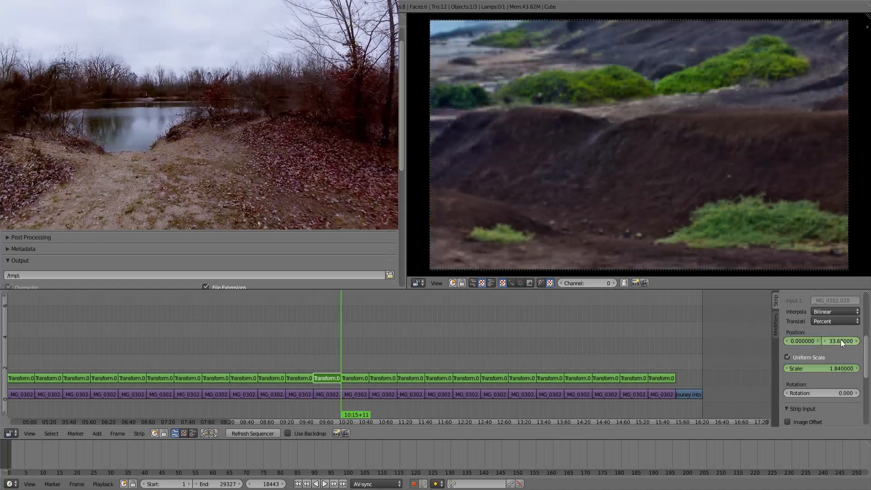
left_click_drag(840, 341, 810, 341)
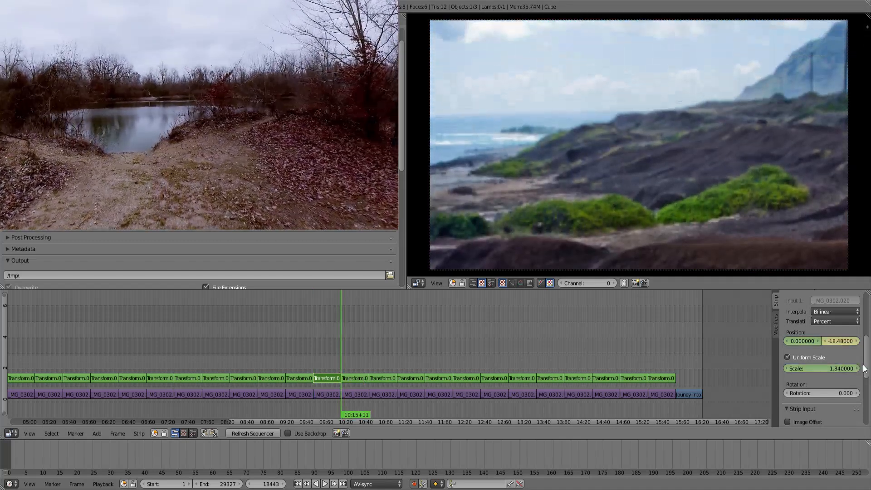
left_click_drag(829, 368, 804, 342)
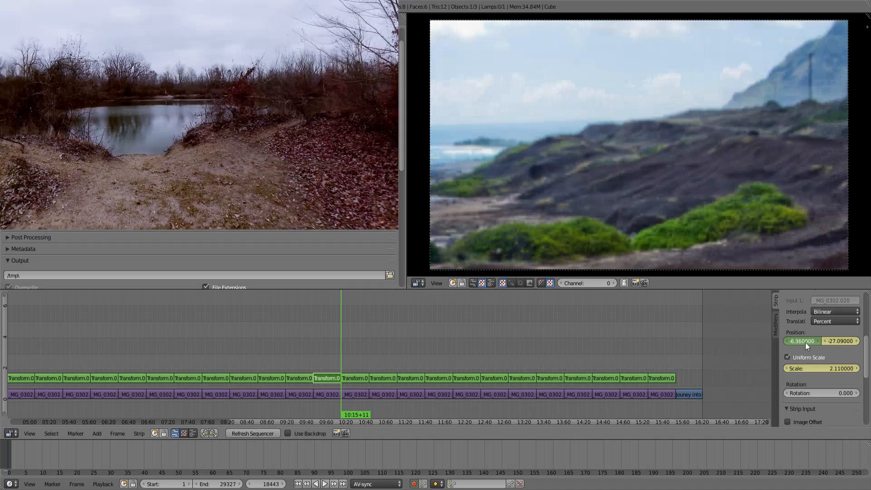
At the start frame of Transform.021, enable Uniform Scale and keyframe scale 1.33 and position 0, 0
key("Right")
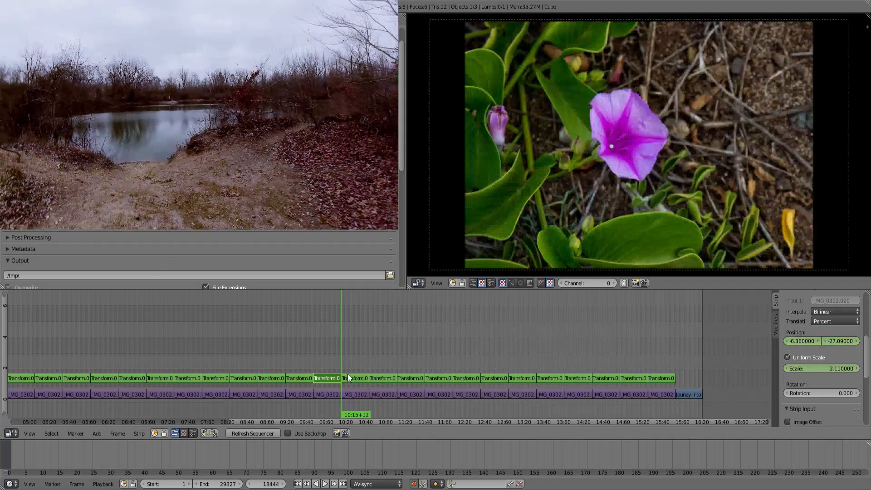
right_click(350, 377)
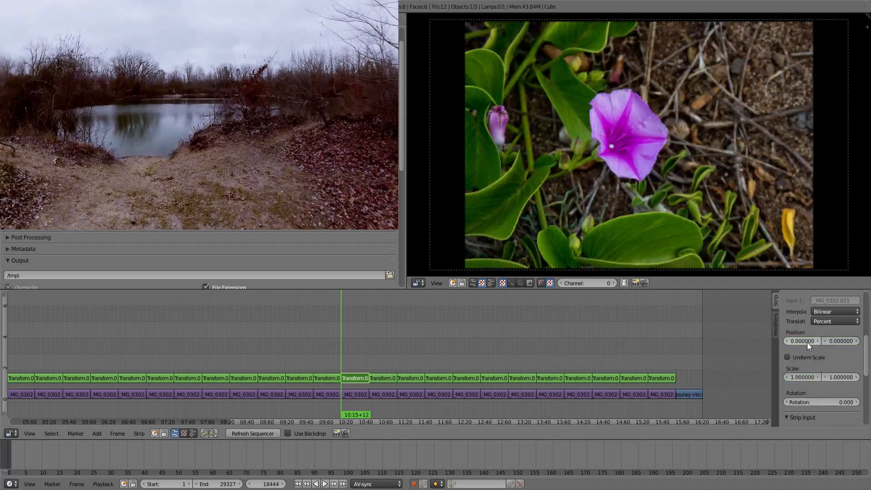
left_click(804, 359)
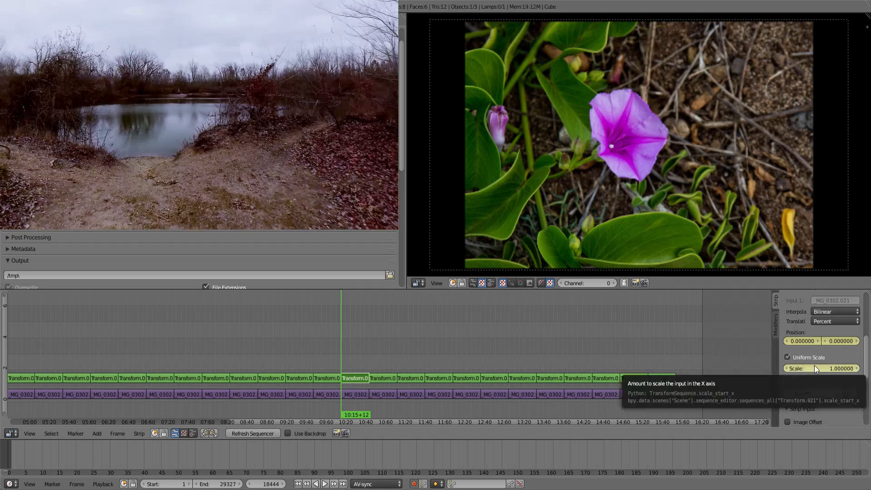
left_click_drag(815, 368, 848, 368)
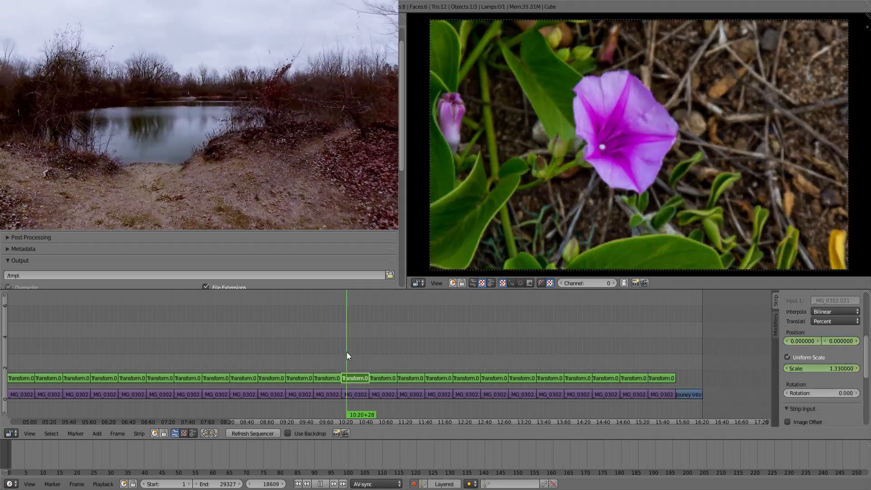
At the last frame of Transform.021, keyframe a larger scale and an adjusted position to zoom in on the pink flower, and preview the motion
key("Page_Up")
key("Left")
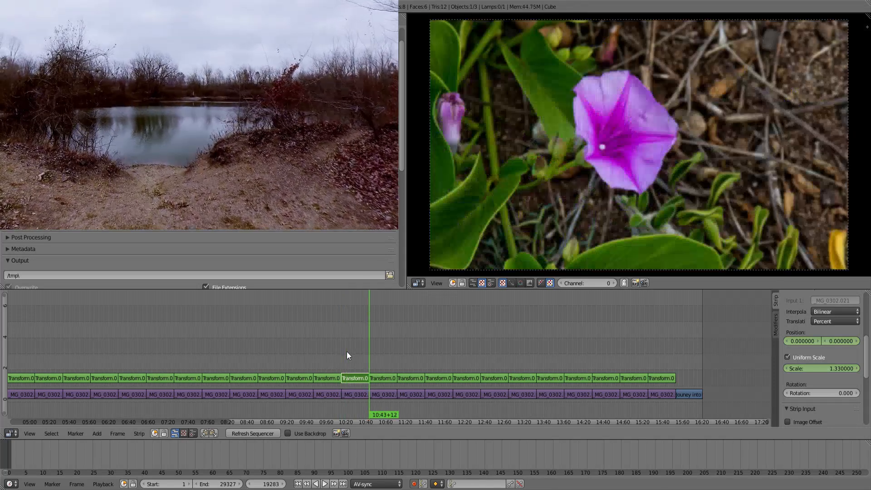
left_click_drag(831, 370, 856, 370)
left_click_drag(840, 341, 771, 341)
left_click_drag(348, 360, 366, 362)
At the start frame of Transform.022, enable Uniform Scale and keyframe scale 1.27 and position 0, 0
right_click(382, 380)
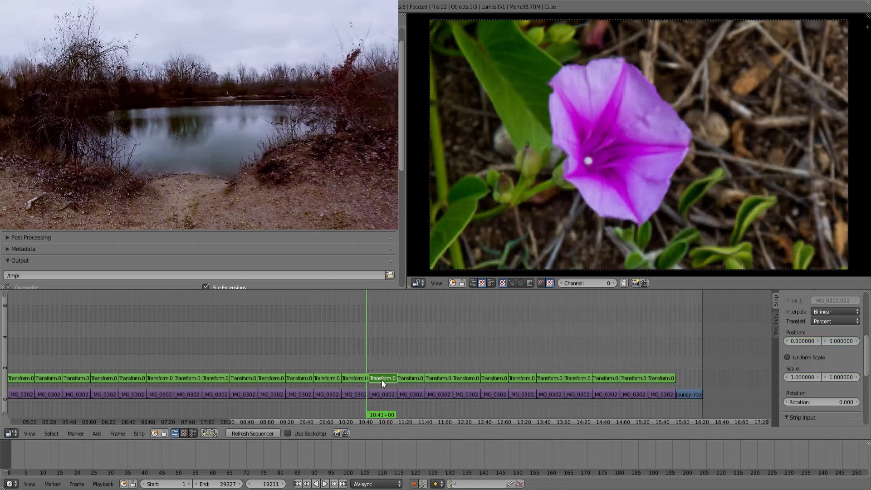
key("Page_Up")
key("i")
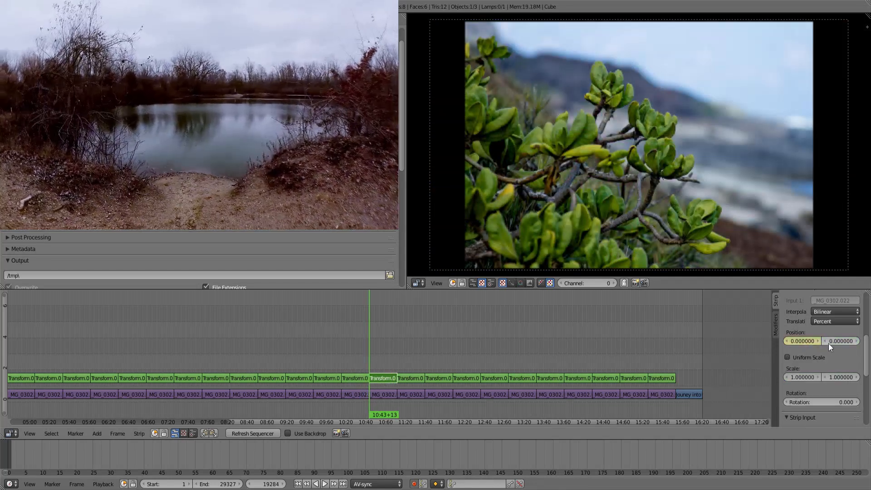
left_click(788, 357)
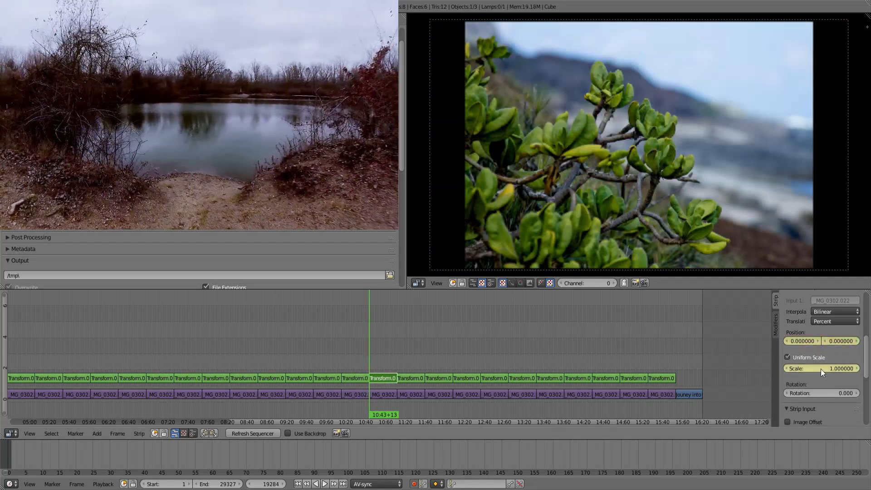
mouse_move(820, 369)
left_mouse_down()
mouse_move(866, 369)
mouse_move(778, 368)
mouse_move(813, 368)
left_mouse_up()
At the last frame of Transform.022, keyframe scale 2.05 and position -1.47, 5.76
key("Page_Up")
key("Left")
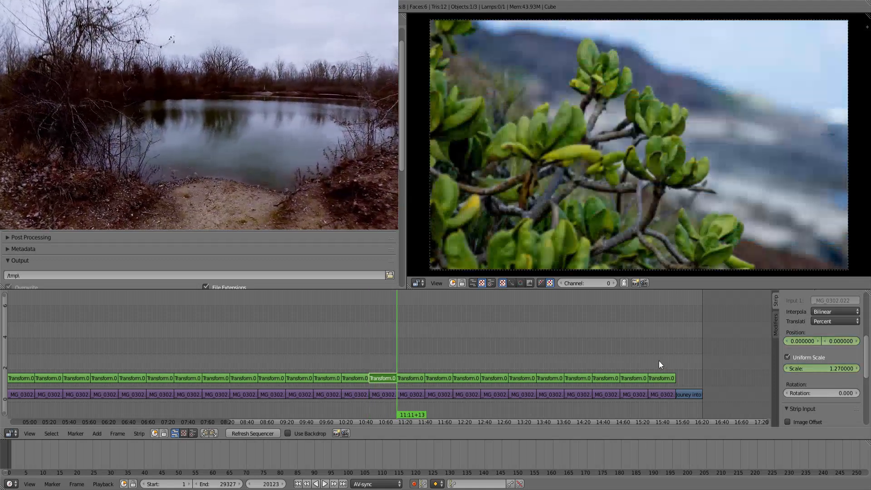
left_click_drag(830, 367, 865, 367)
key("i")
left_click_drag(833, 339, 800, 341)
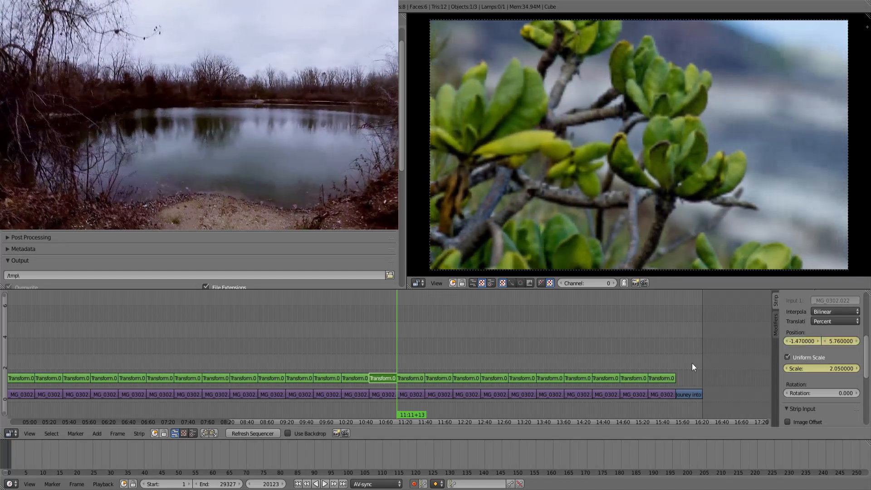
At the start frame of Transform.023, enable Uniform Scale and keyframe scale 1.33 and position 0, 11.13
key("Right")
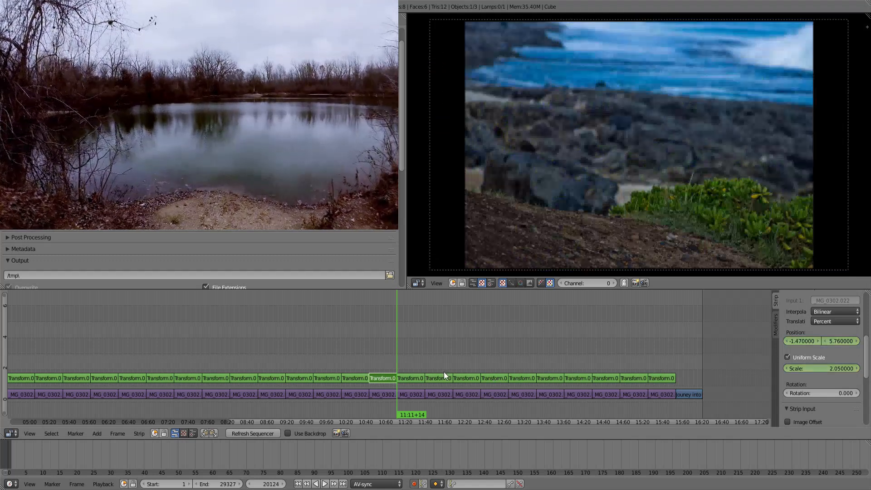
right_click(399, 378)
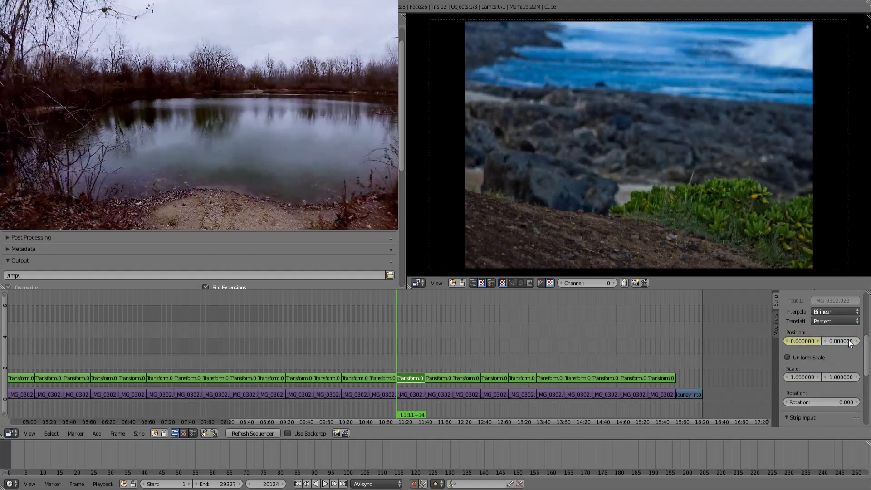
key("i")
left_click(803, 358)
key("i")
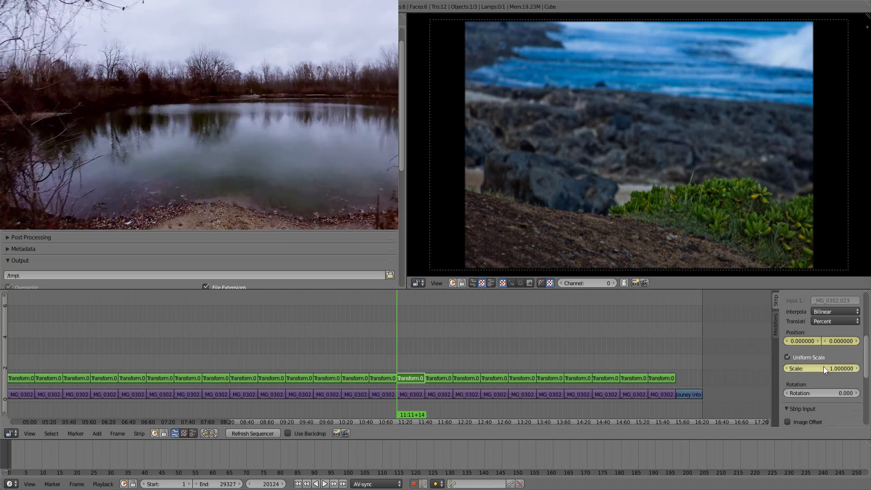
left_click_drag(823, 367, 858, 342)
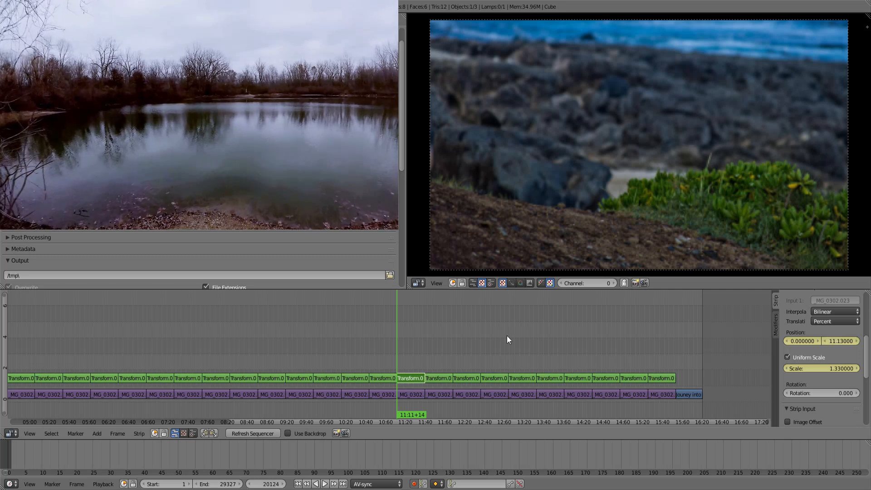
At the last frame of Transform.023, keyframe scale 1.81 and position -23.70, 40.71
key("Page_Up")
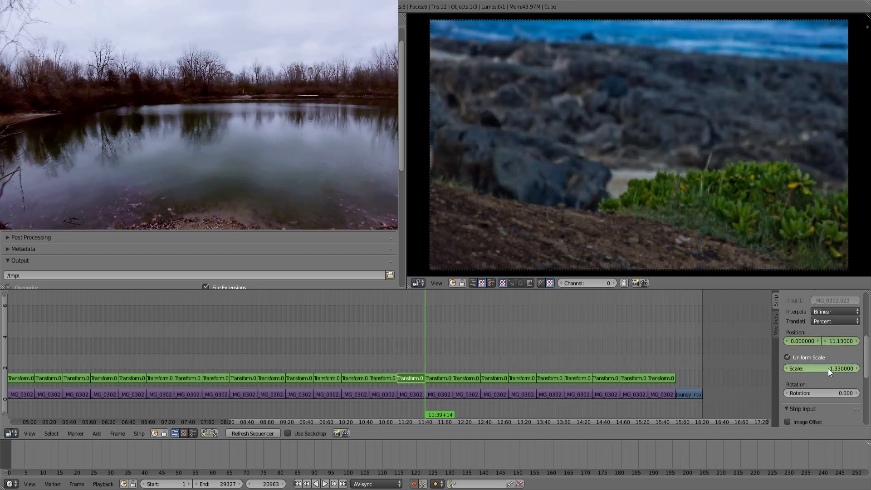
left_click_drag(828, 368, 855, 341)
left_click_drag(802, 341, 753, 341)
left_click_drag(843, 341, 870, 342)
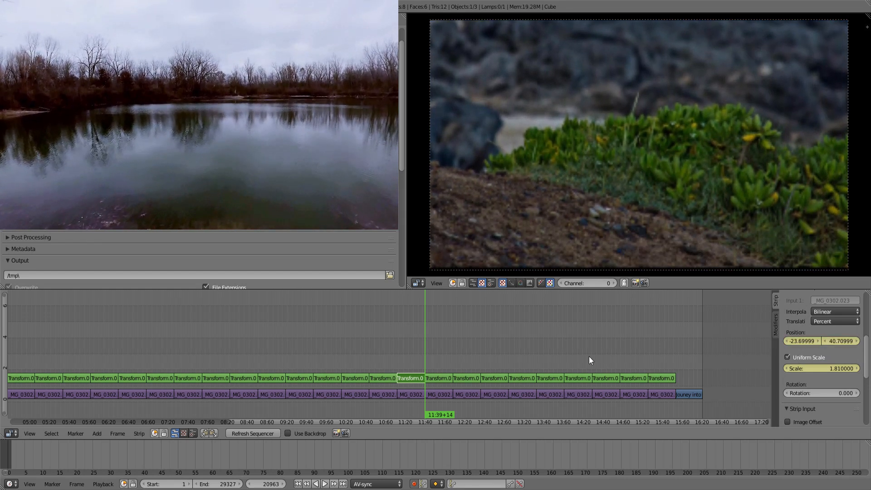
At the start frame of Transform.024, enable Uniform Scale and keyframe scale 1.36 and position 0, 0
key("Right")
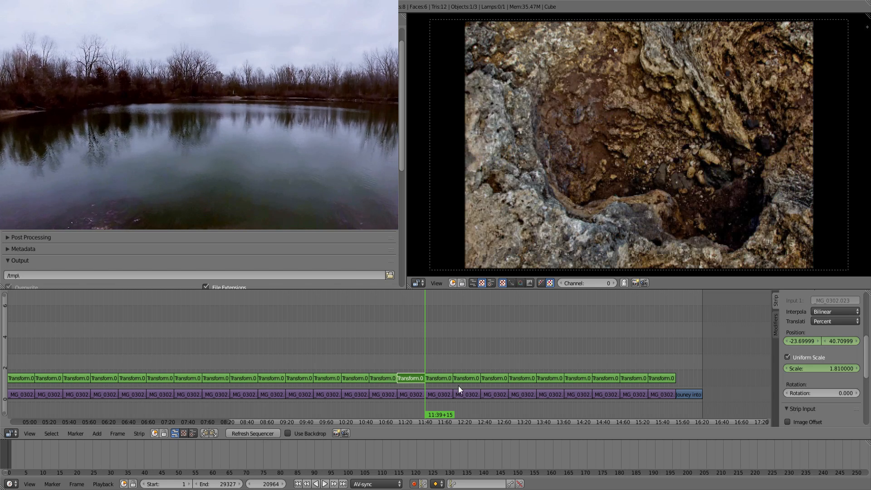
right_click(438, 378)
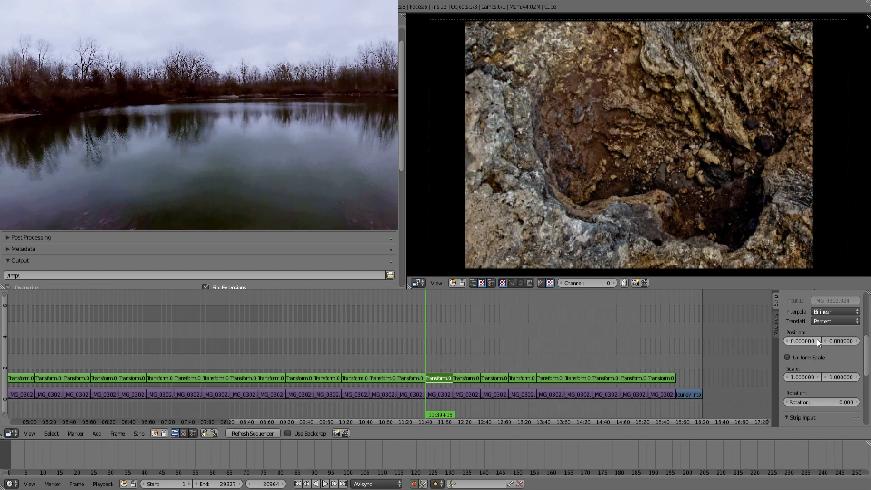
left_click(801, 355)
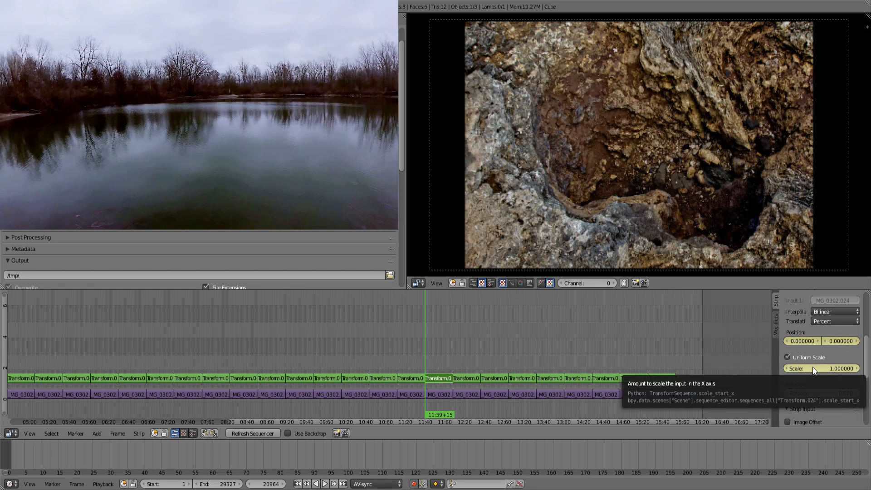
left_click_drag(813, 369, 842, 368)
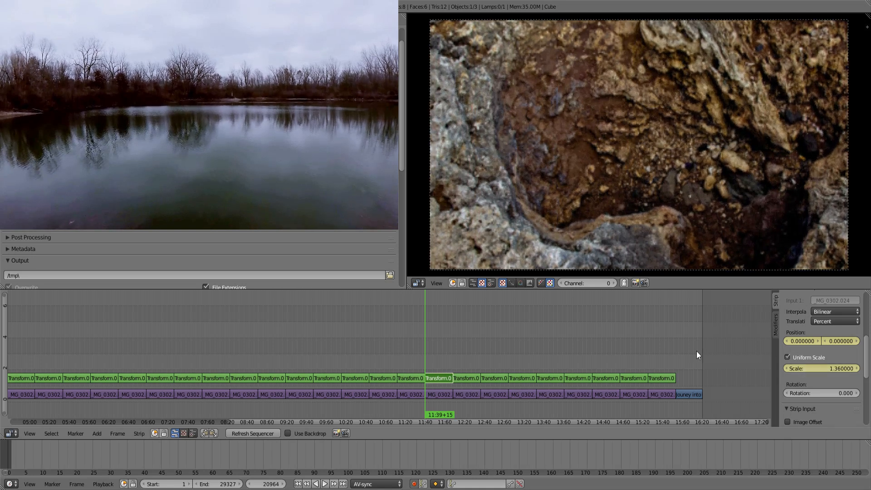
At the last frame of Transform.024, keyframe scale 2.08 and position -19.92, 7.47, and preview the motion
key("Page_Up")
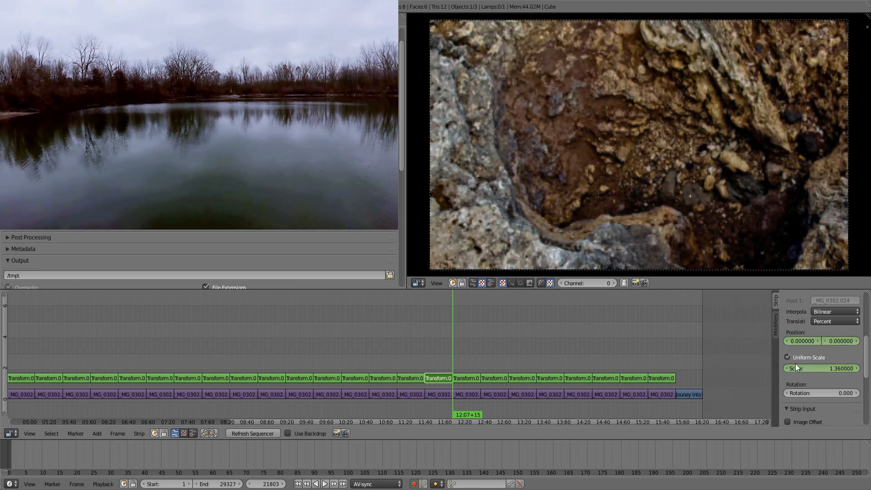
left_click_drag(820, 368, 769, 341)
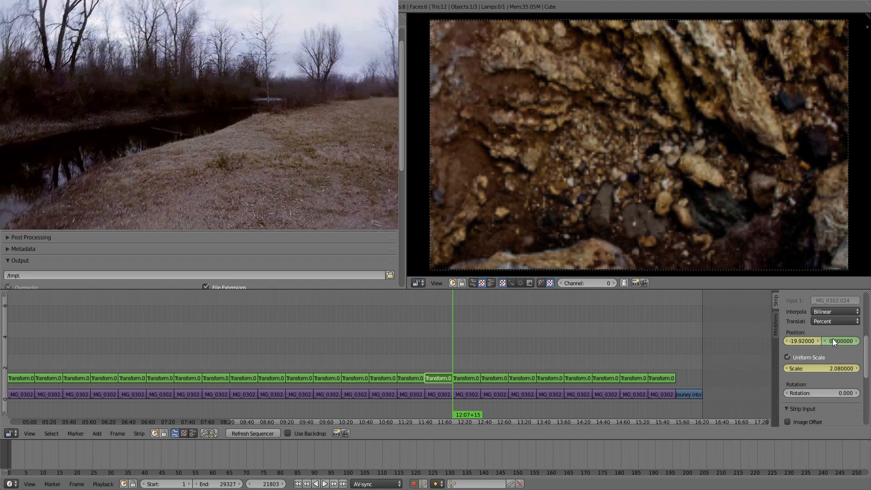
left_click_drag(832, 341, 848, 340)
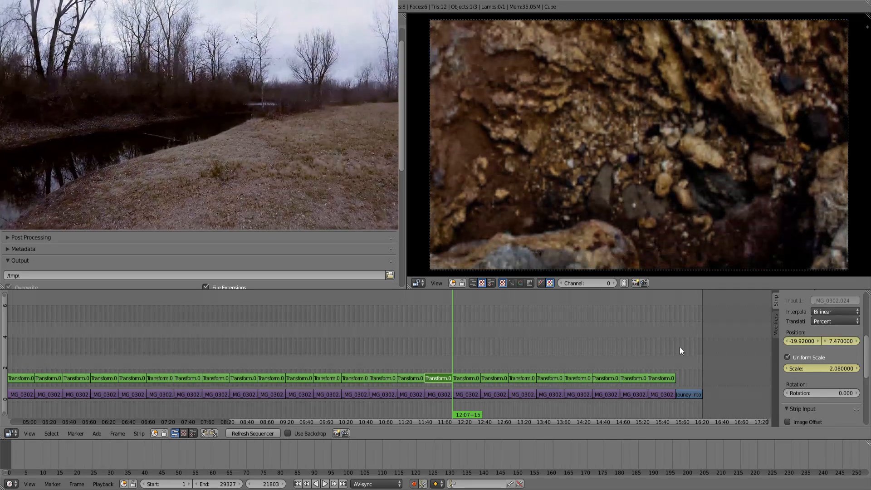
left_click_drag(439, 357, 431, 357)
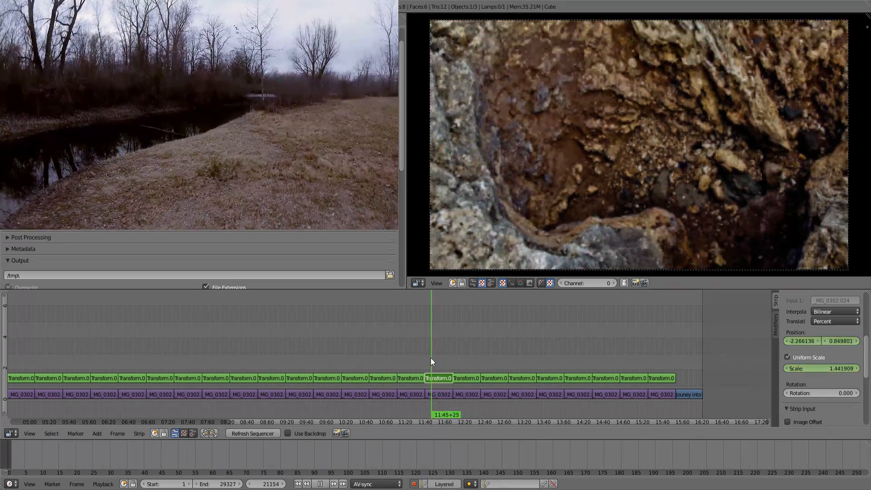
key("alt+a")
left_click(453, 357)
key("alt+a")
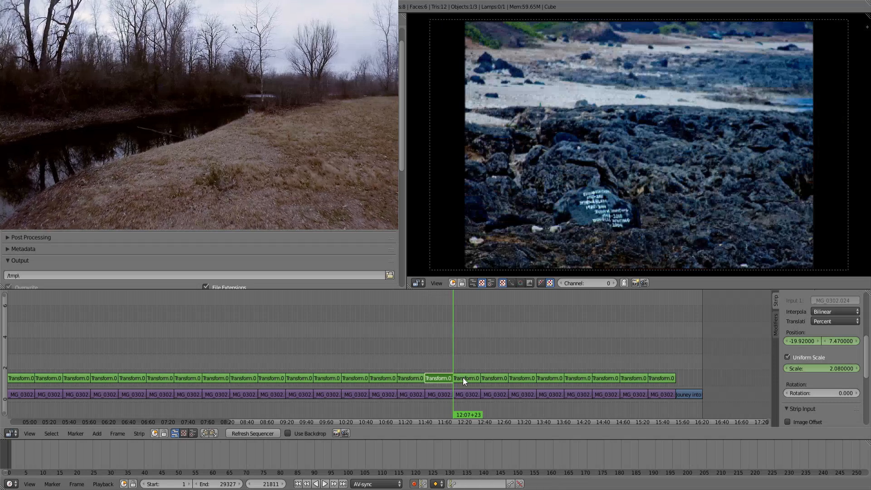
On Transform.025, enable Uniform Scale and keyframe scale 1.39, position -0.21, 9.30 at the start frame and scale 1.75, position -20.19, 26.28 at the last
right_click(463, 377)
key("Page_Down")
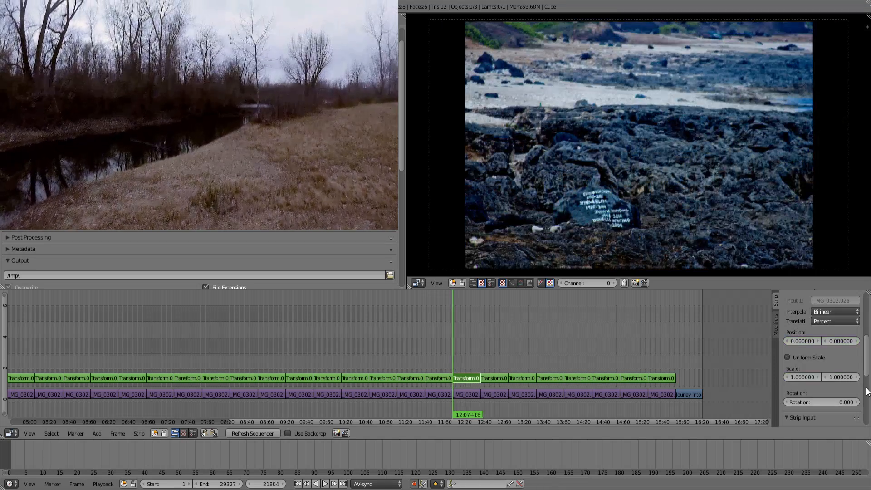
left_click(790, 356)
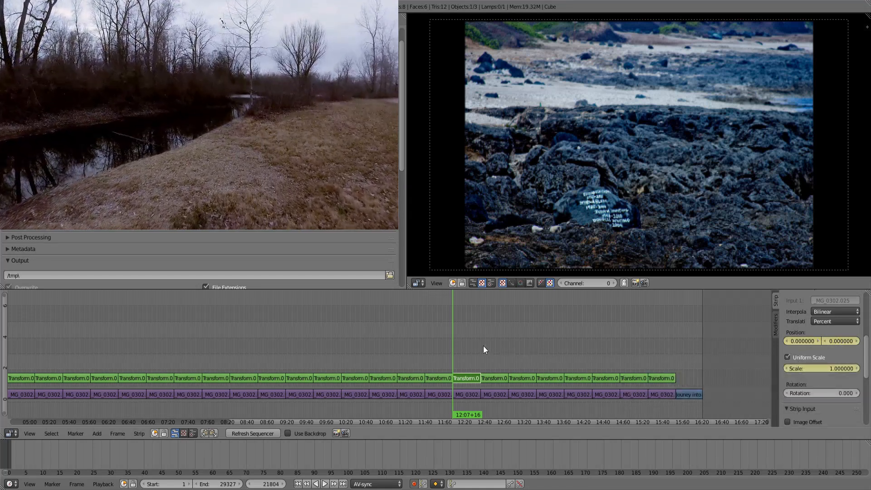
key("Page_Up")
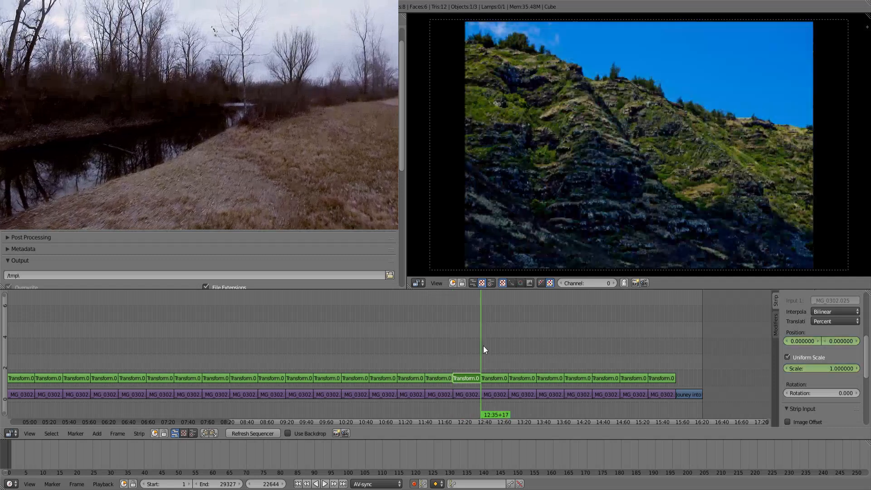
key("Page_Down")
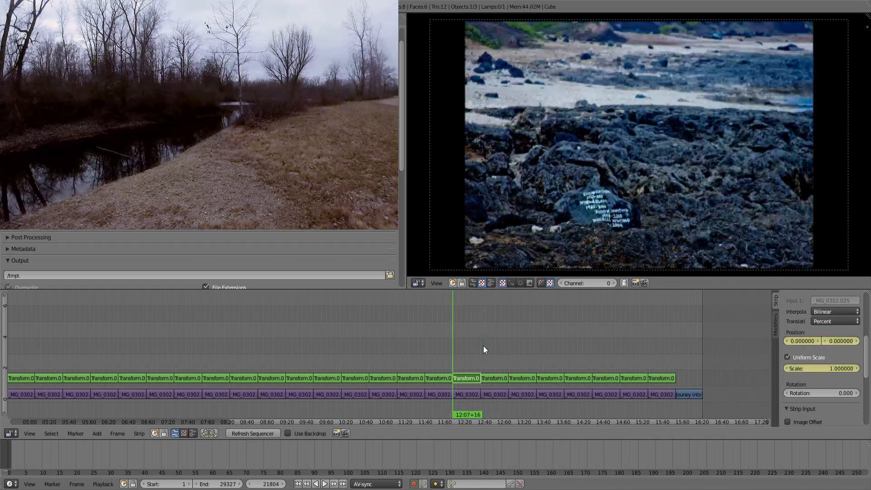
left_click_drag(823, 367, 782, 344)
key("Page_Up")
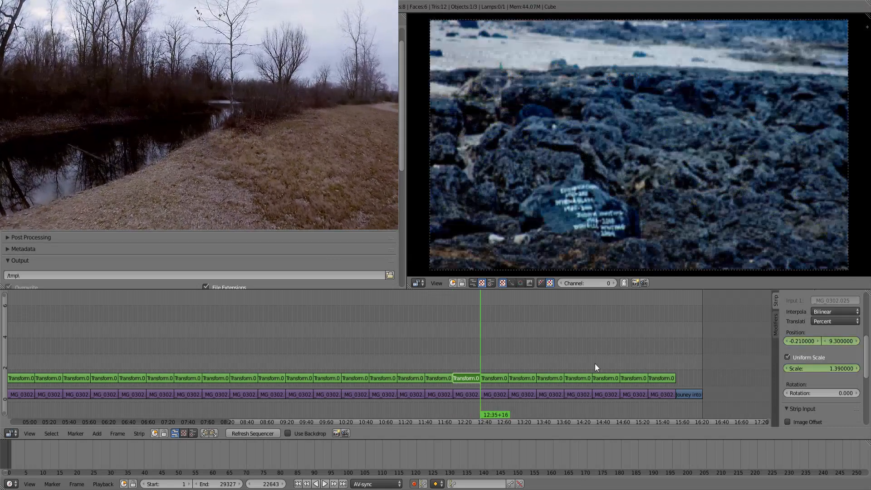
left_click_drag(823, 366, 853, 343)
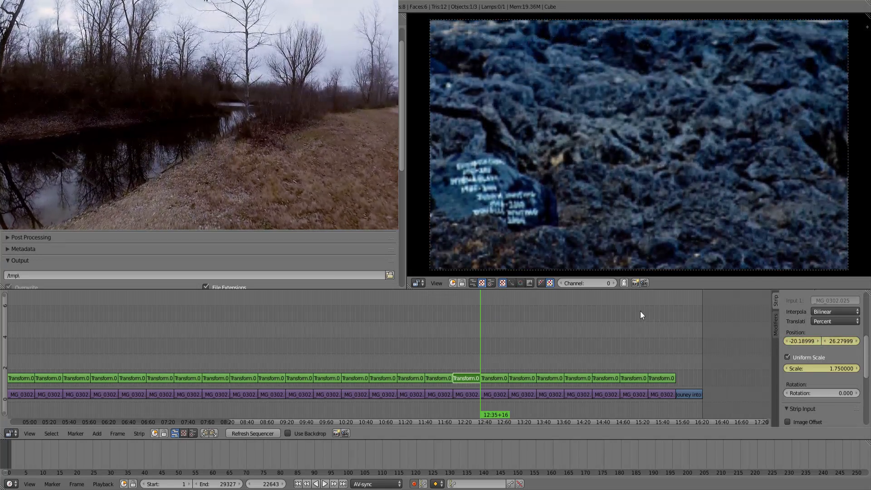
On Transform.026, enable Uniform Scale and keyframe scale 2.11, position 8.19, -36.87 at the start frame and position -34.65, 8.25 at the last
key("Right")
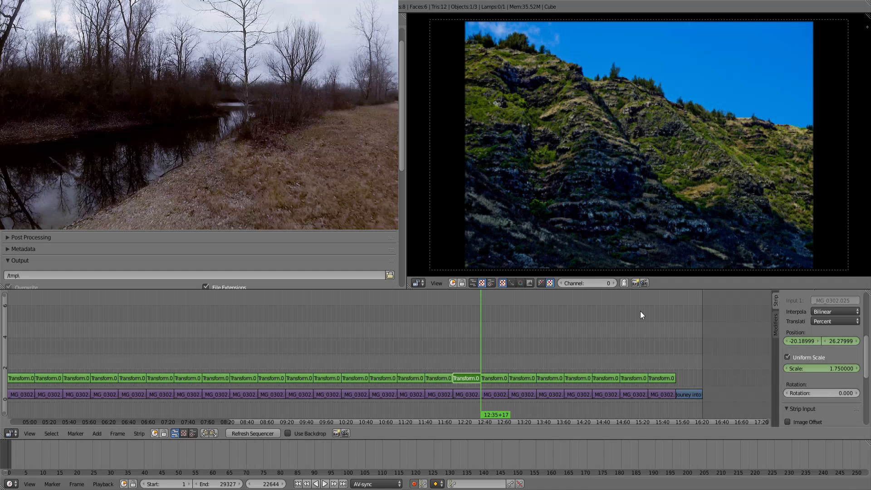
right_click(500, 378)
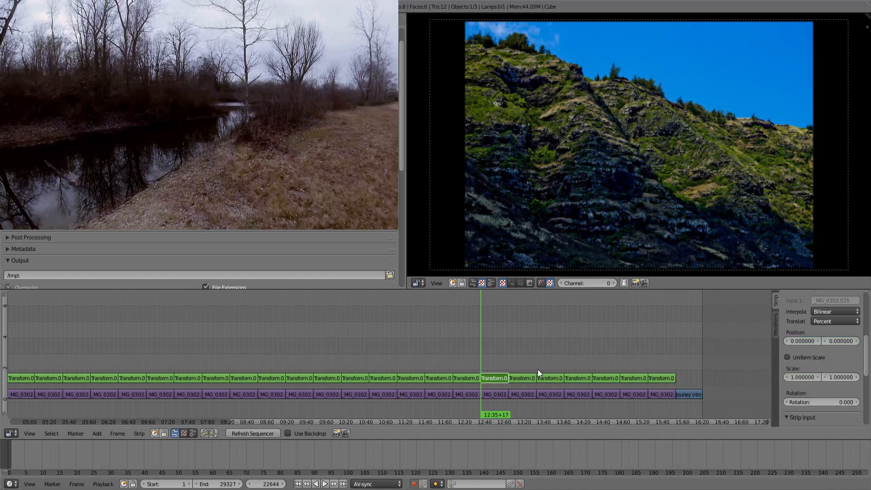
left_click(811, 357)
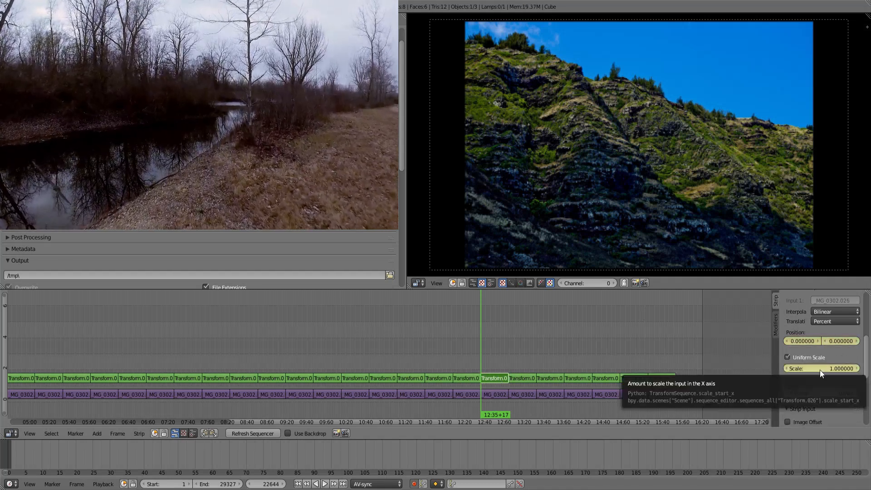
left_click_drag(820, 370, 802, 341)
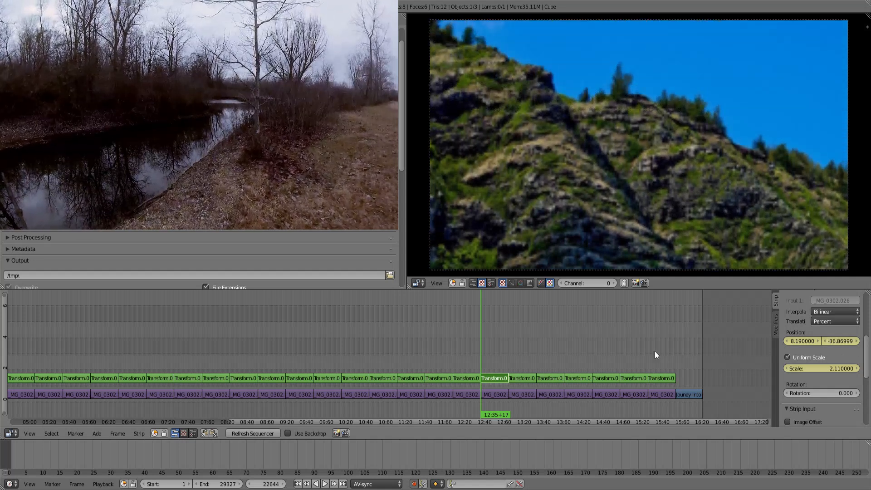
key("Page_Up")
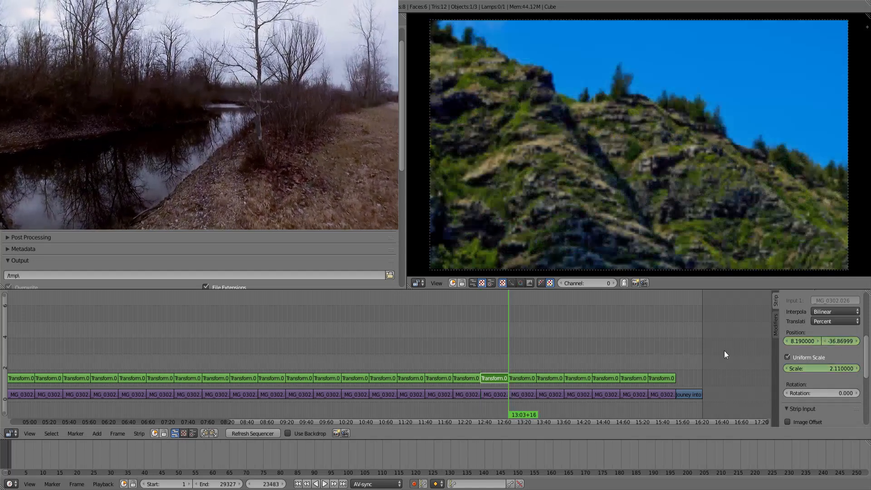
left_click_drag(834, 341, 859, 341)
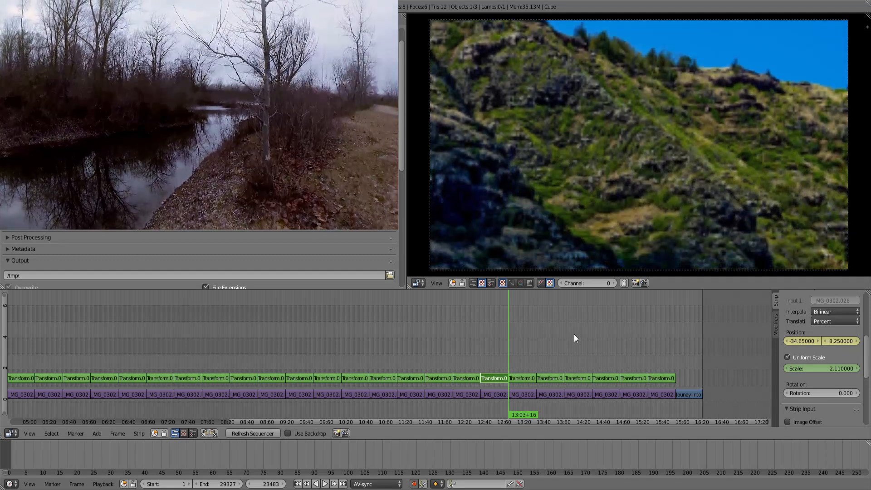
At the start frame of Transform.027, enable Uniform Scale and keyframe scale 1.90 and position 14.04, 37.38
key("Right")
right_click(520, 376)
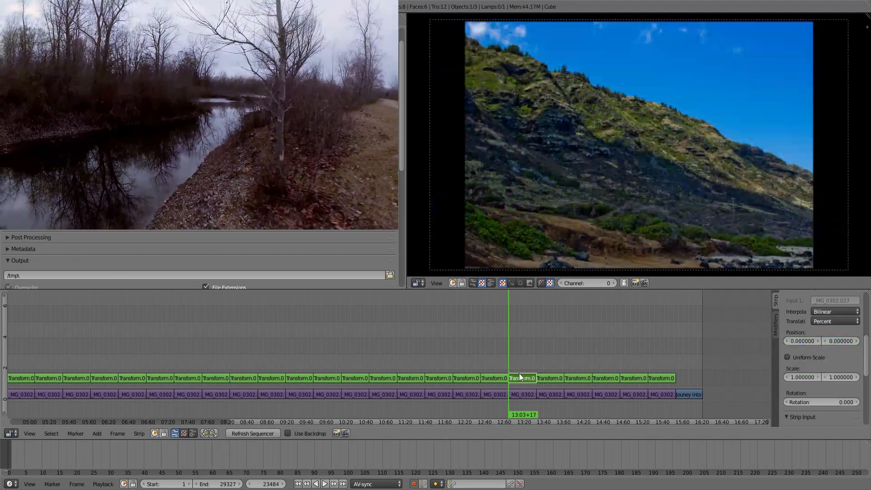
key("i")
left_click(818, 357)
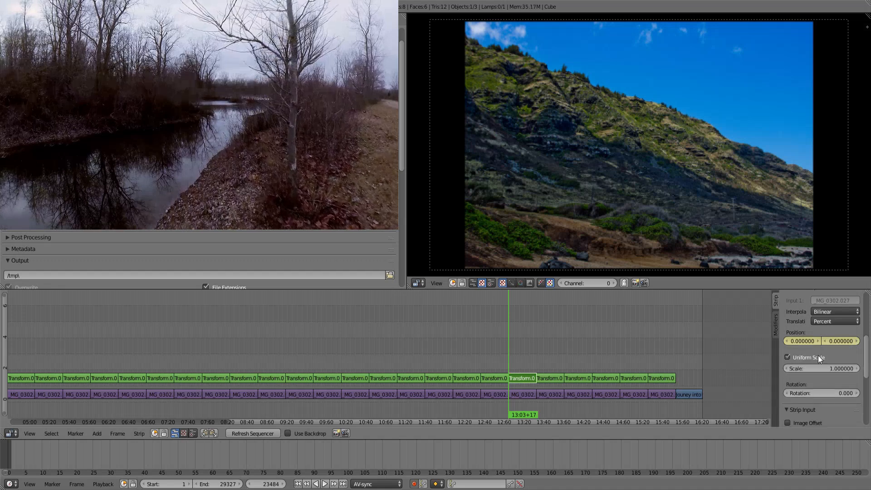
key("i")
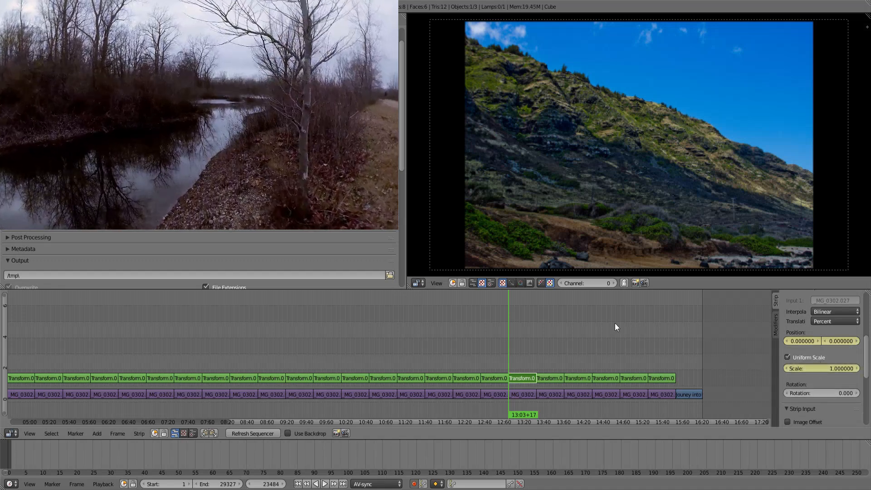
left_click_drag(821, 363, 837, 344)
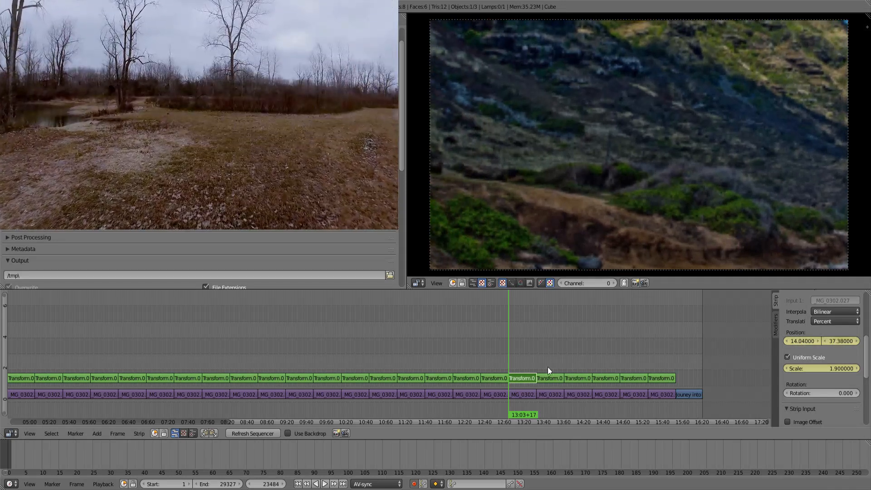
Near the end of Transform.027, at 13:28+03, keyframe scale 2.32 and position -43.56, 20.94
left_click_drag(521, 354, 515, 356)
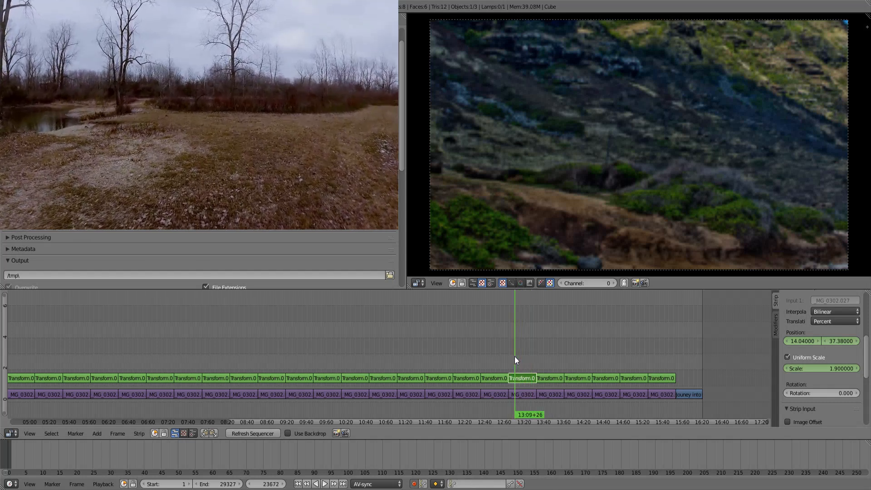
key("Down")
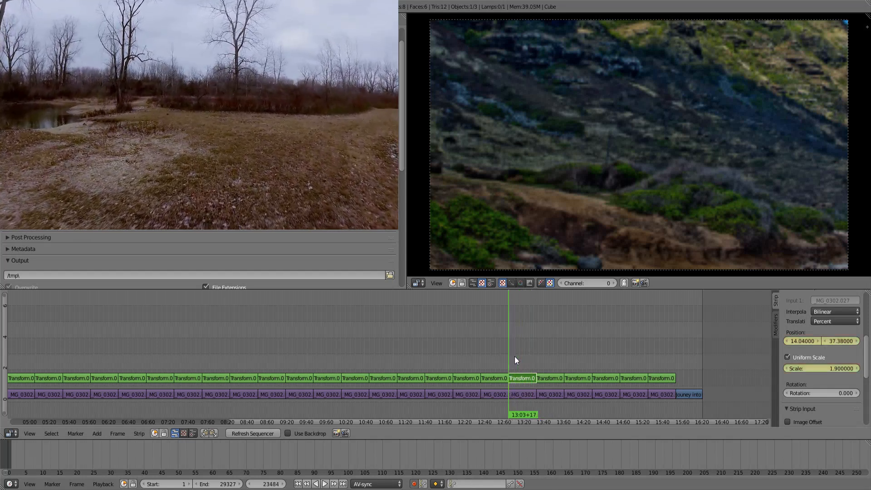
key("Up")
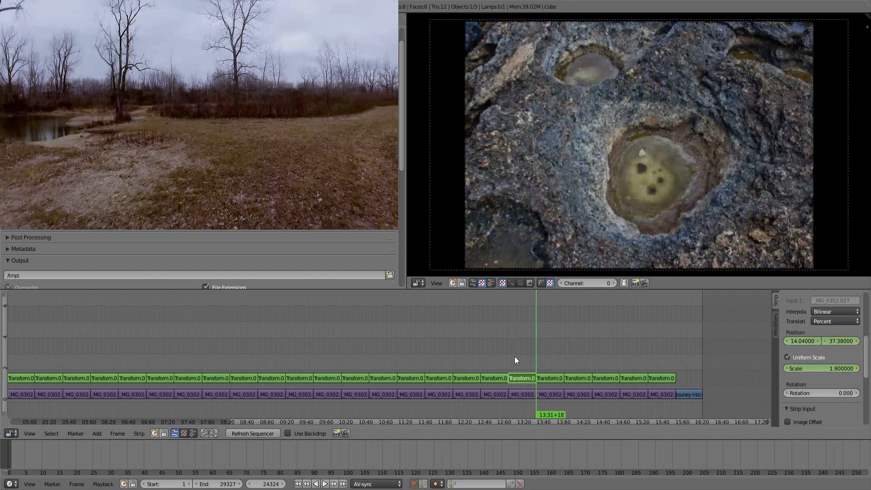
key("Down")
left_click_drag(515, 356, 533, 354)
left_click_drag(828, 369, 744, 337)
key("i")
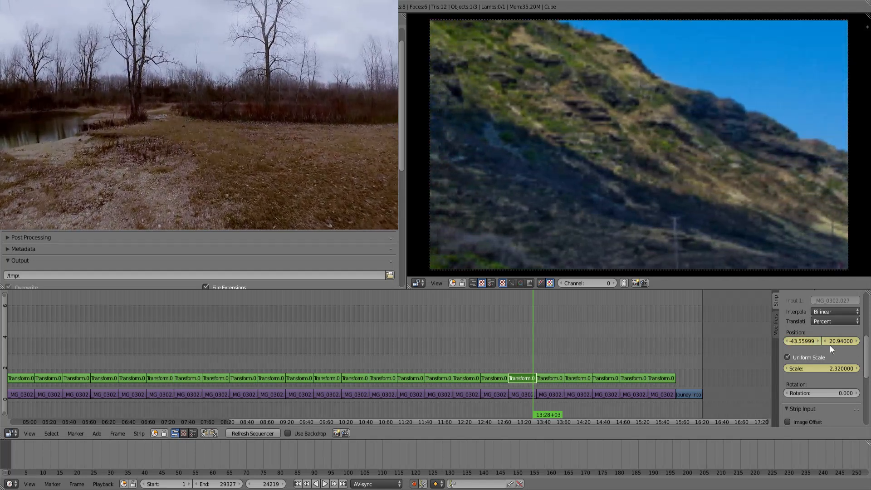
Undo the scale and position keyframes at 13:28+03 on Transform.027 and move the playhead to the strip's last frame, 13:31+17
left_click_drag(840, 341, 812, 341)
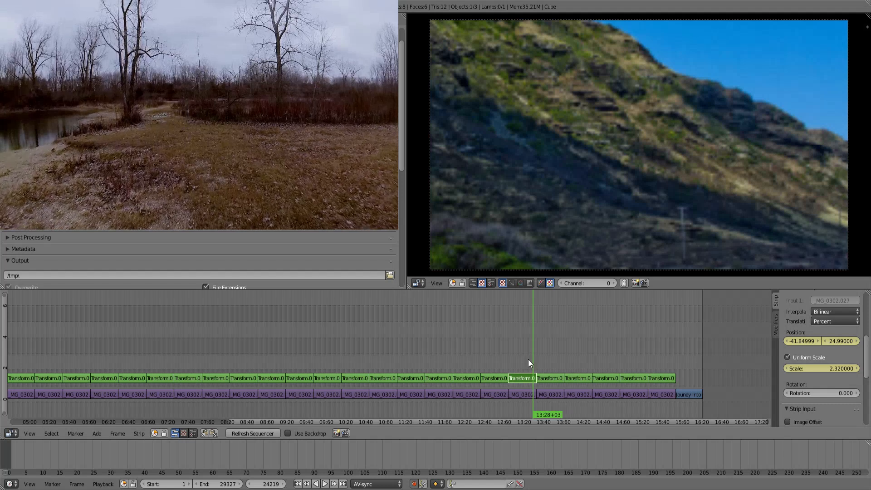
key("ctrl+z")
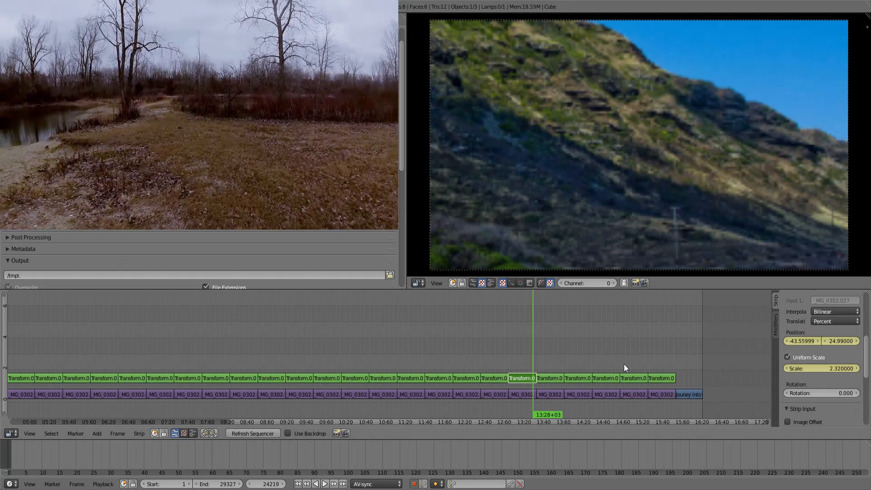
left_click(589, 358)
left_click(522, 361)
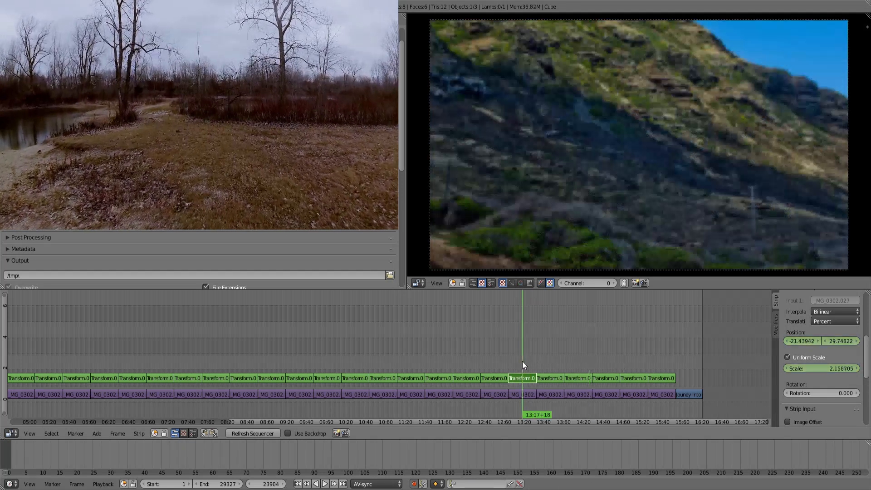
key("Up")
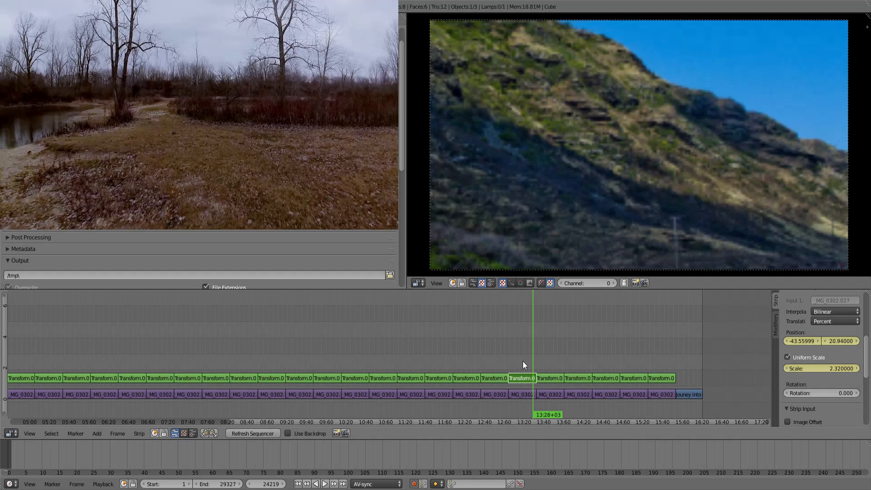
key("ctrl+z")
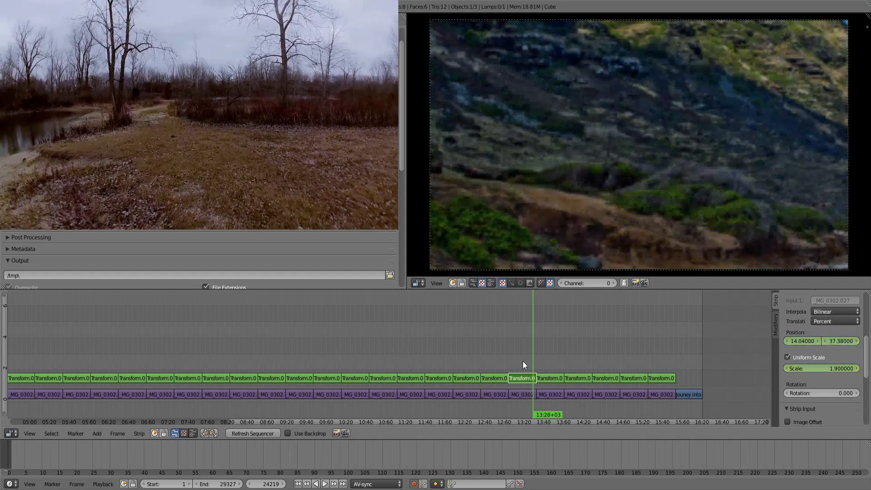
left_click(535, 361)
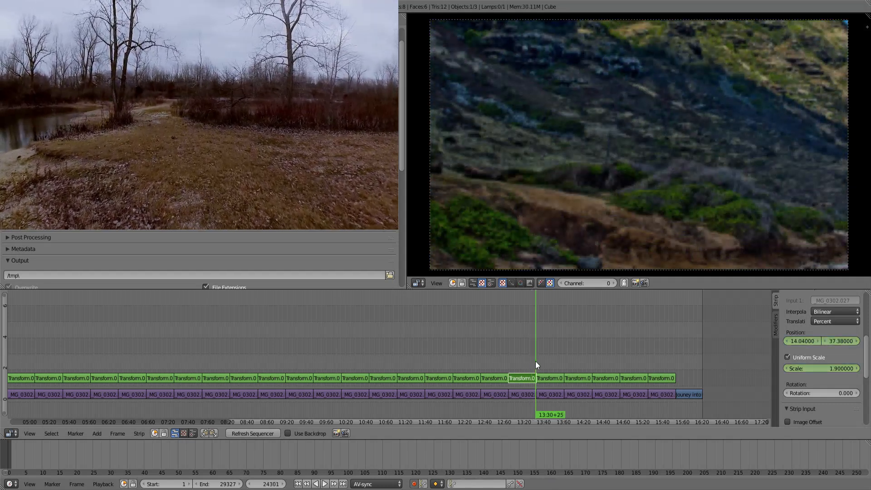
key("Left")
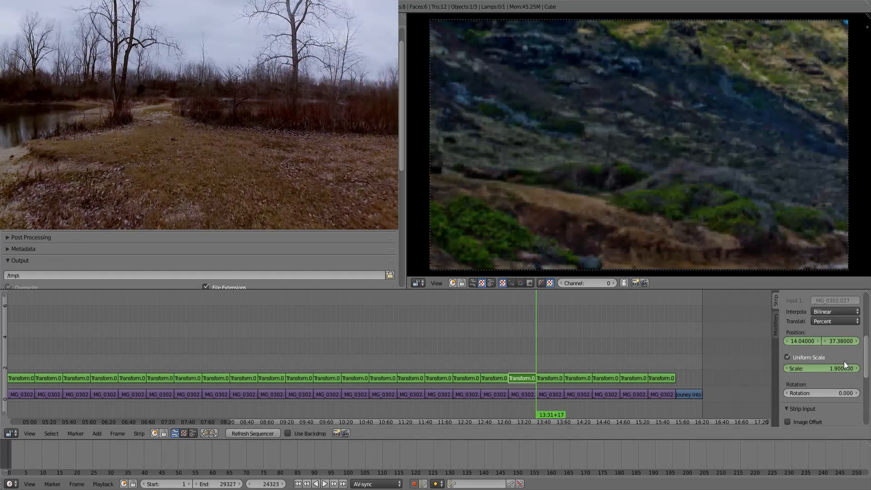
Try keyframing scale 2.38 and position -41.22, -1.47 at the last frame of Transform.027
left_click_drag(827, 370, 849, 370)
key("i")
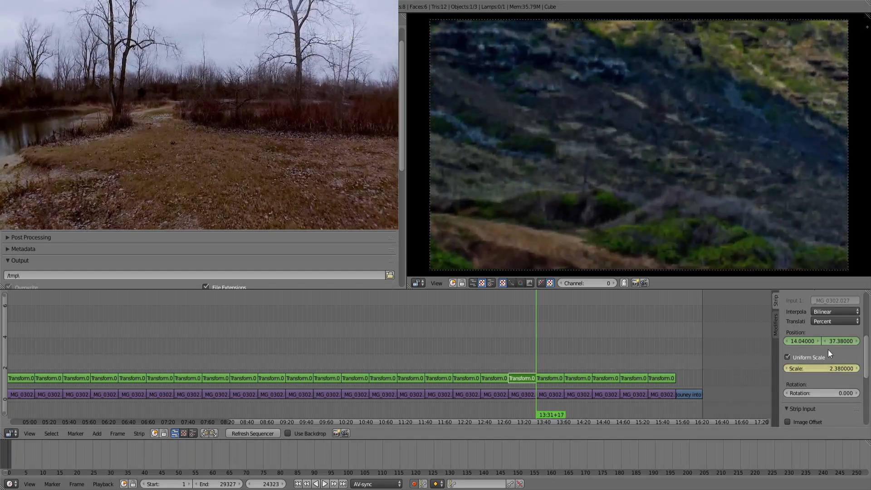
left_click_drag(841, 340, 757, 340)
key("i")
key("i")
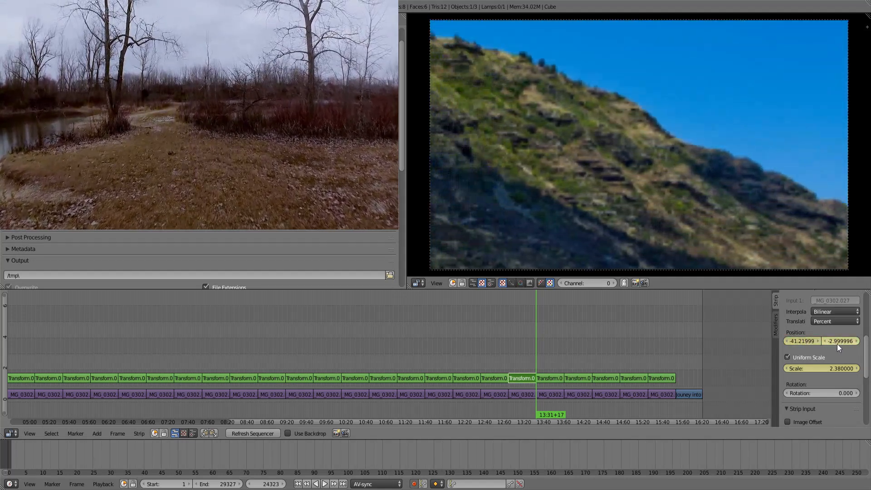
left_click_drag(841, 341, 848, 340)
mouse_move(519, 353)
left_mouse_down()
mouse_move(504, 354)
mouse_move(527, 352)
left_mouse_up()
key("ctrl+z")
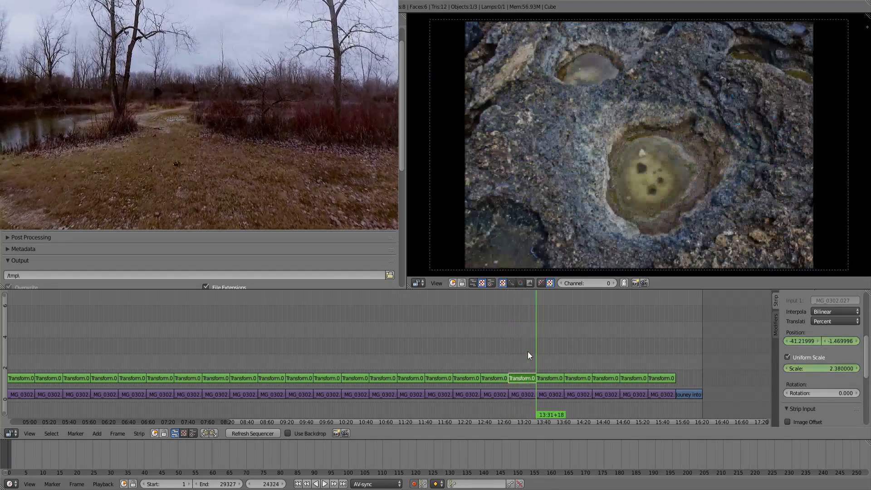
Reset the scale and position at the last frame of Transform.027, ending with keyframes of scale 1.42 and position 0, 0
left_click(816, 366)
type("1")
key("Return")
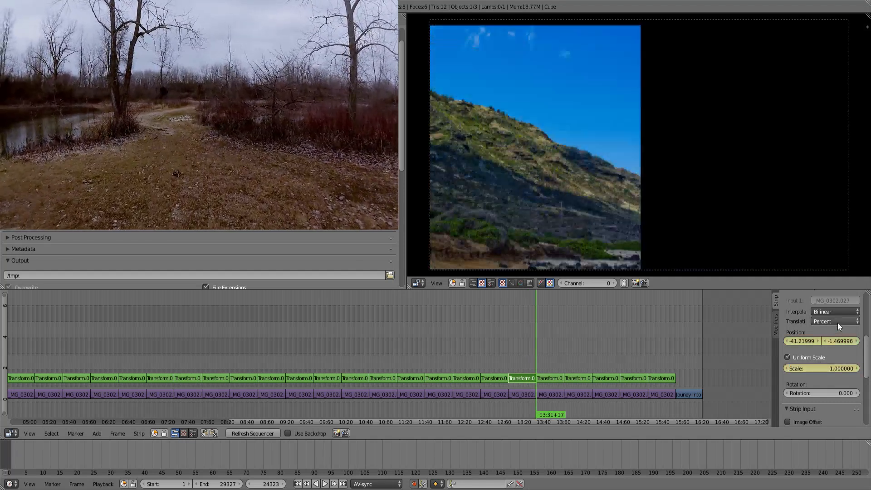
type("0")
key("Return")
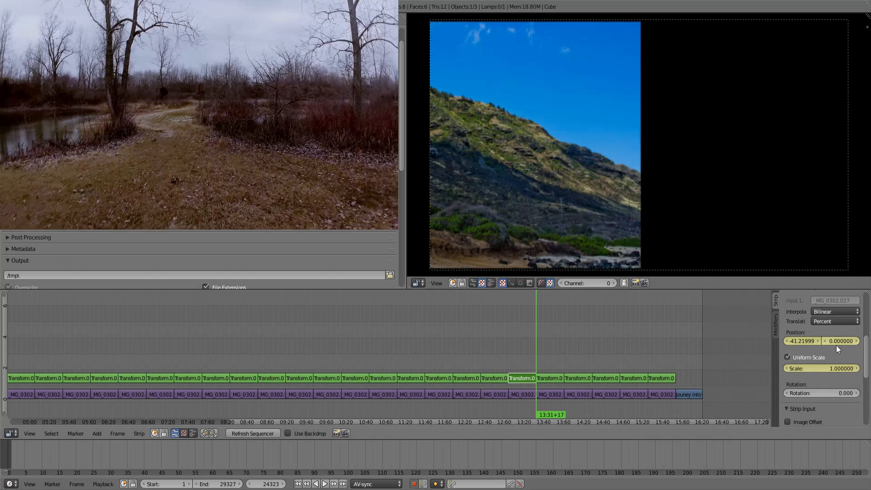
left_click(796, 341)
type("0")
key("Return")
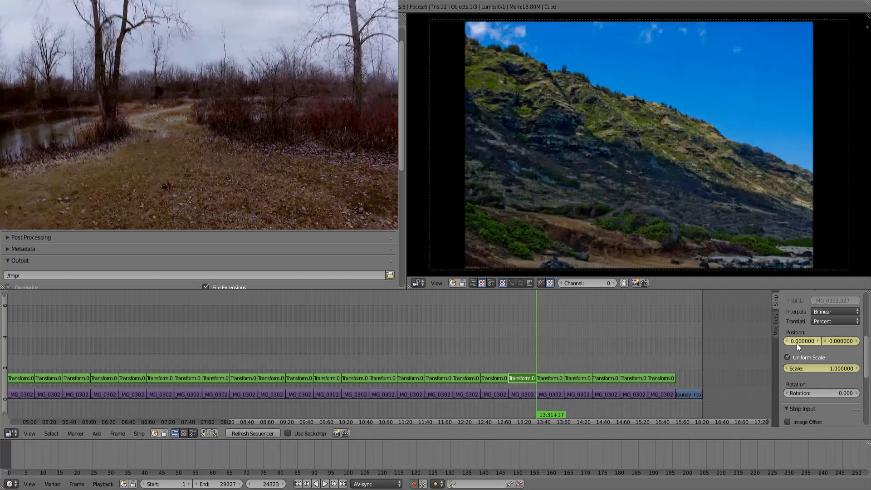
left_click_drag(816, 369, 843, 369)
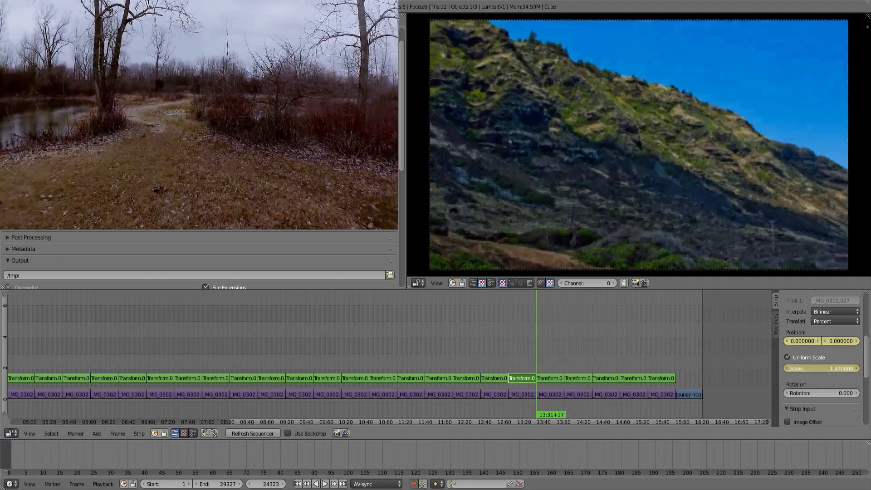
Play back Transform.027 from its start frame to review the pan and zoom
left_click(508, 355)
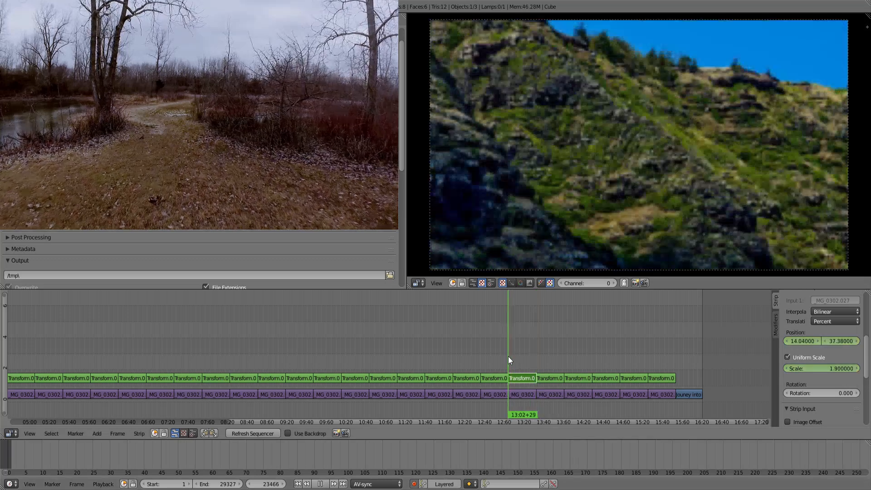
key("alt+a")
key("alt+a")
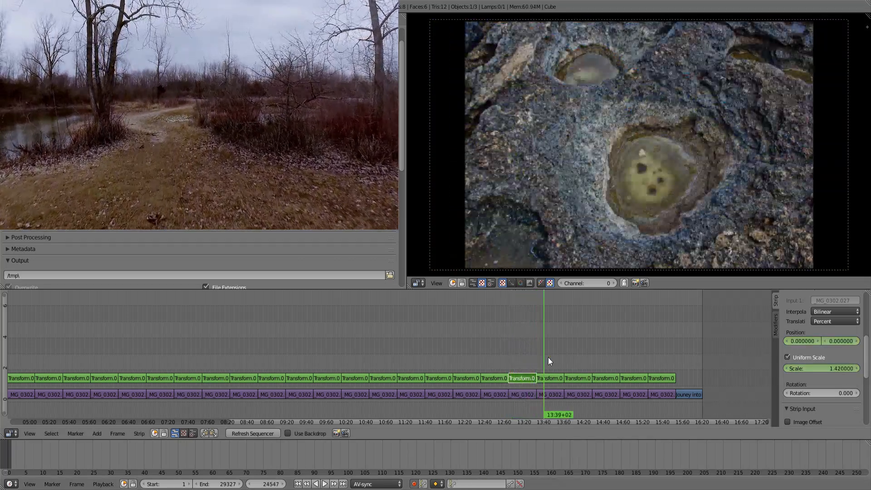
On Transform.028, enable Uniform Scale and keyframe scale 1.27, position 0, 0 at the start frame and scale 1.69, position -7.53, 14.85 at the last
right_click(548, 376)
key("Page_Down")
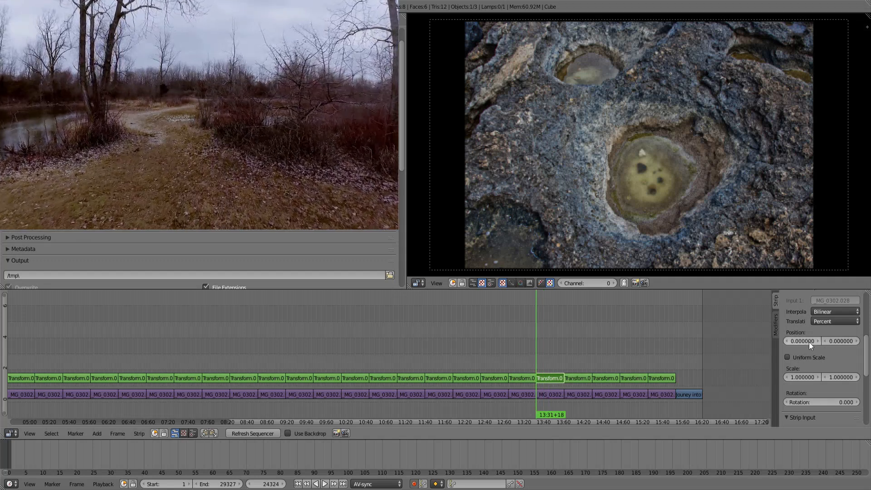
left_click(810, 358)
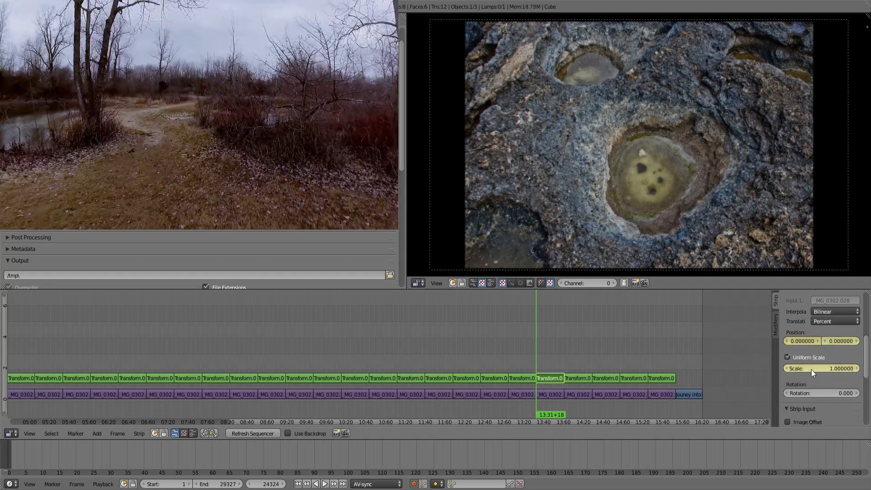
left_click_drag(806, 369, 814, 368)
key("Page_Up")
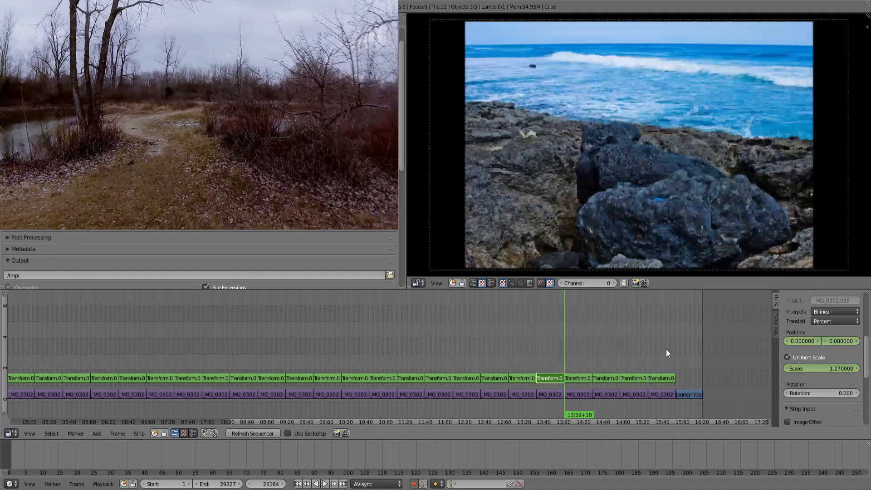
left_click_drag(818, 368, 732, 349)
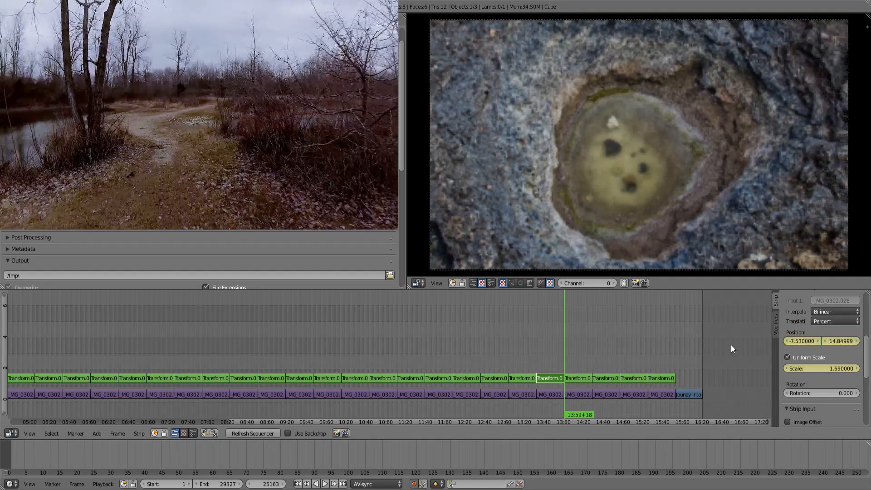
Select Transform.029 with the playhead at its start frame, 13:59+19, and save the project over the existing blend file
right_click(576, 379)
key("Right")
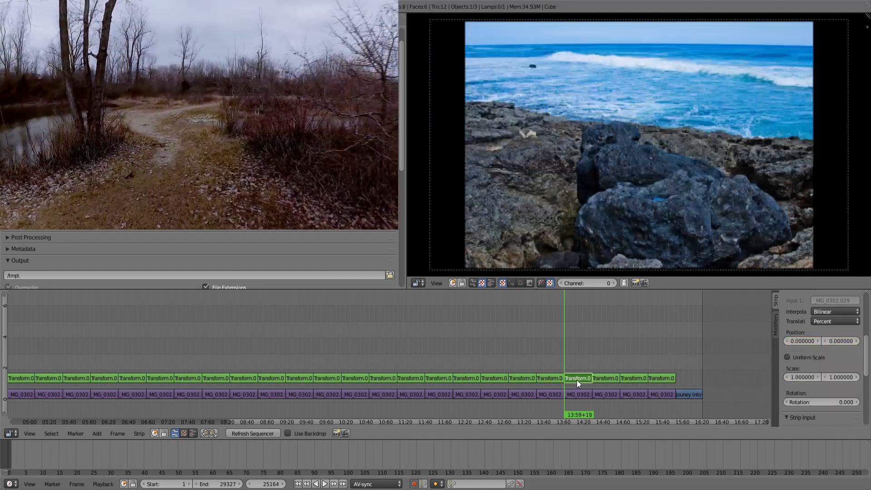
key("ctrl+s")
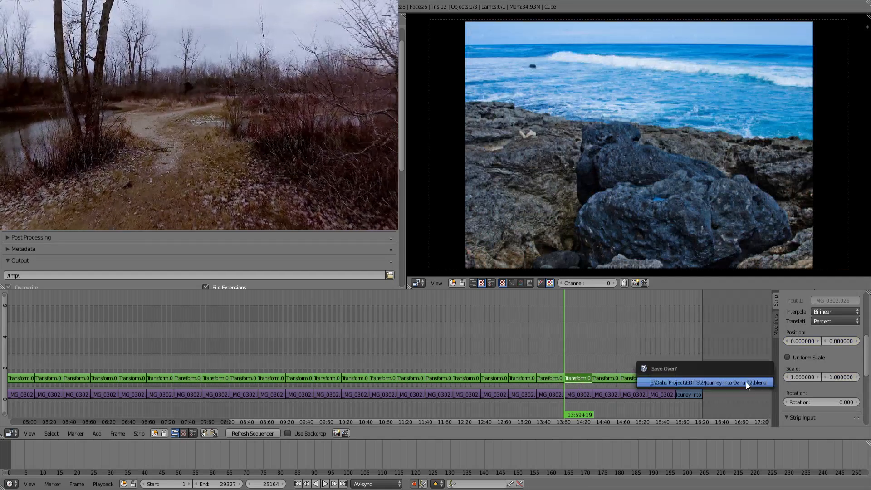
left_click(746, 382)
key("ctrl+s")
left_click(747, 382)
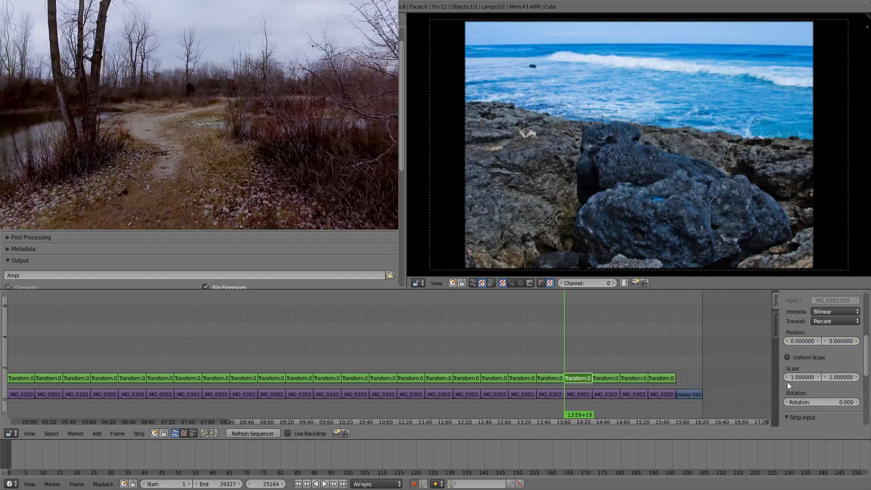
At the start frame of Transform.029, enable Uniform Scale and keyframe scale 1.99 and position 0, 40.47
left_click(805, 358)
key("i")
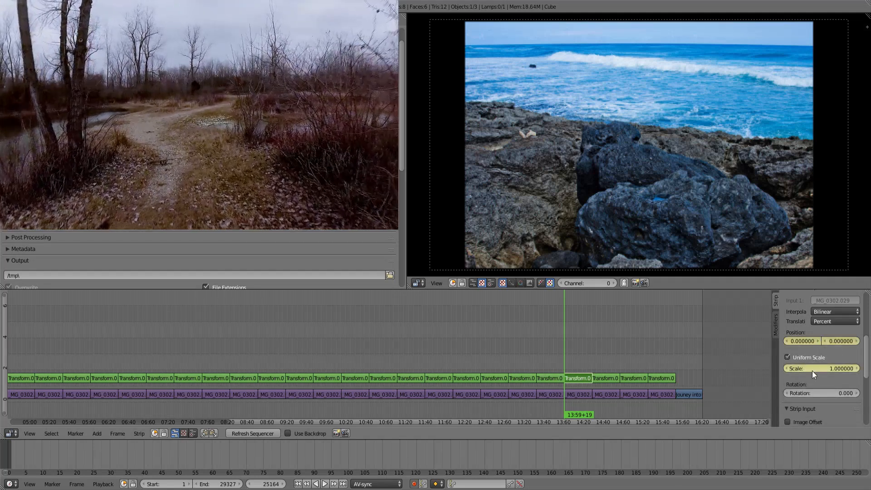
left_click_drag(814, 371, 734, 341)
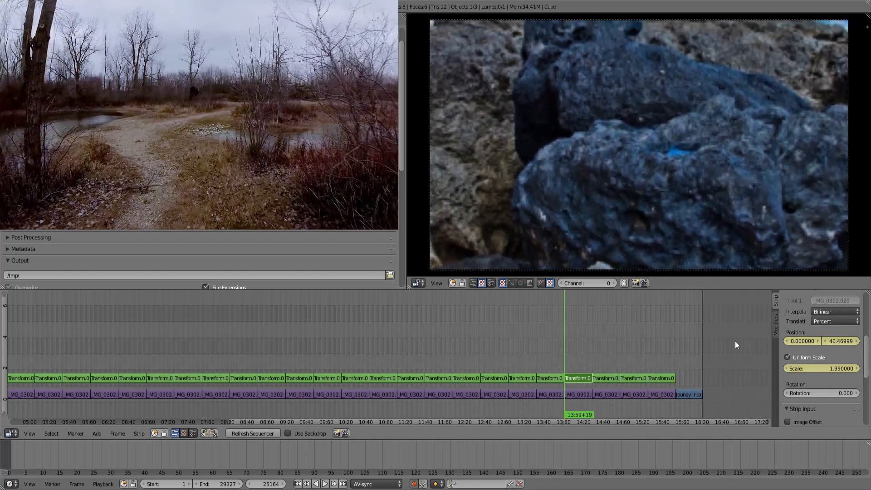
At the last frame of Transform.029, 14:27+19, keyframe scale 1.24 and vertical position -5.70
key("Page_Up")
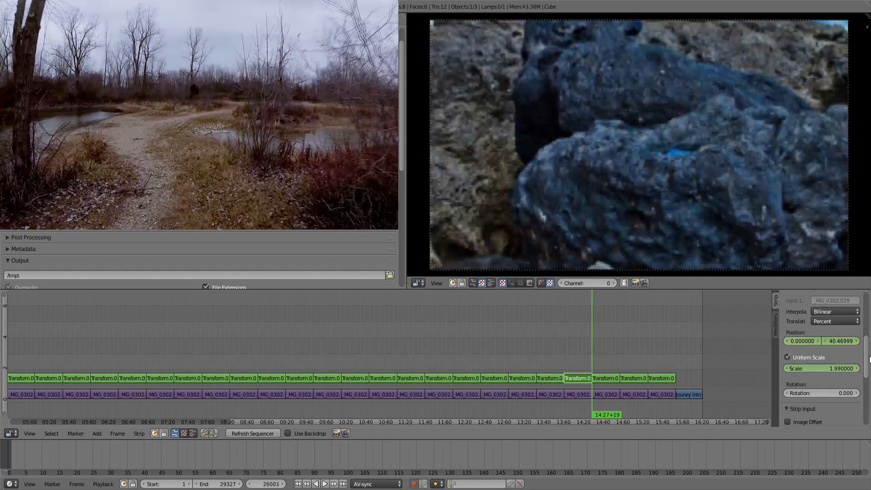
left_click_drag(844, 341, 798, 341)
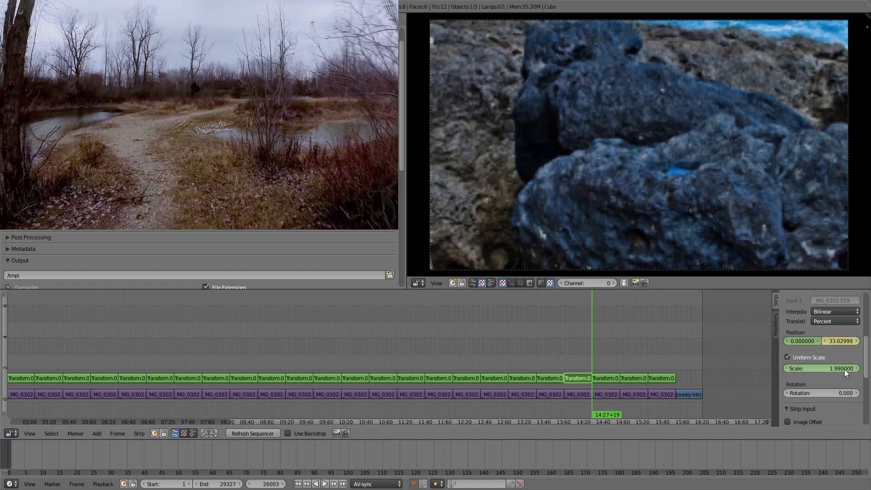
left_click_drag(839, 369, 753, 368)
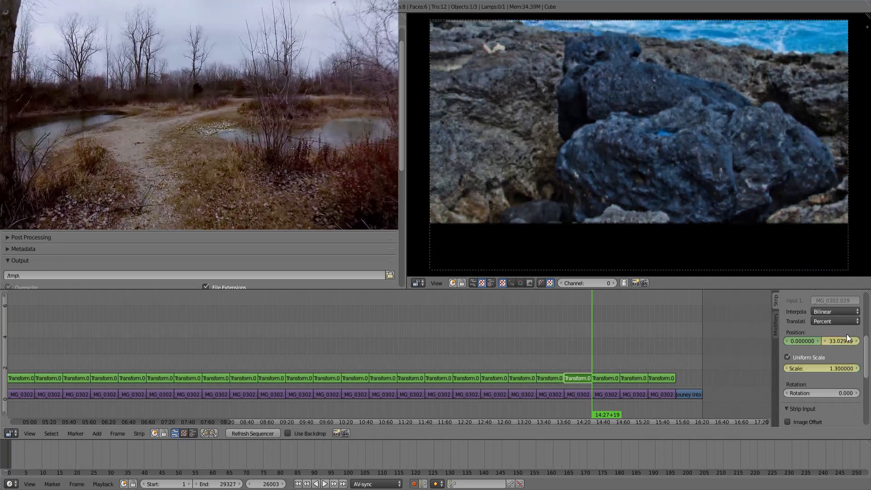
left_click_drag(845, 341, 603, 341)
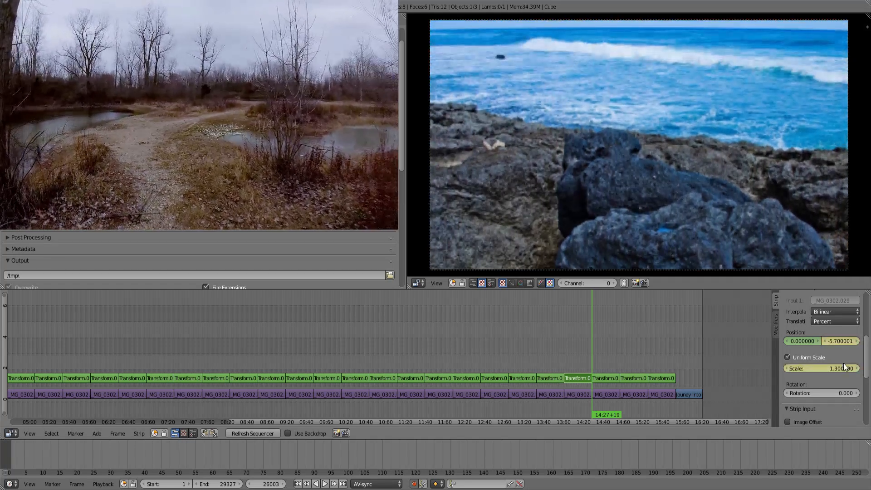
mouse_move(825, 368)
left_mouse_down()
mouse_move(768, 368)
mouse_move(832, 368)
mouse_move(836, 355)
left_mouse_up()
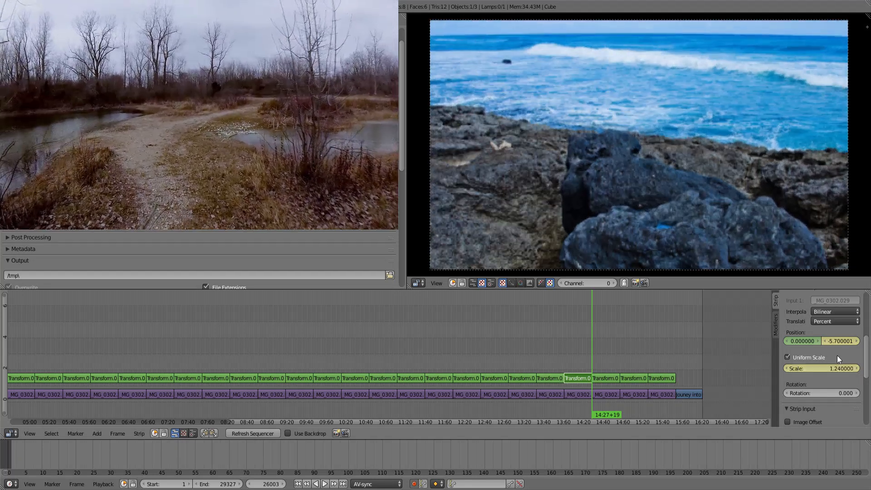
At the start frame of Transform.030, enable Uniform Scale and keyframe scale 1.27 and position 0, 0, then move the playhead to the strip's end
key("Right")
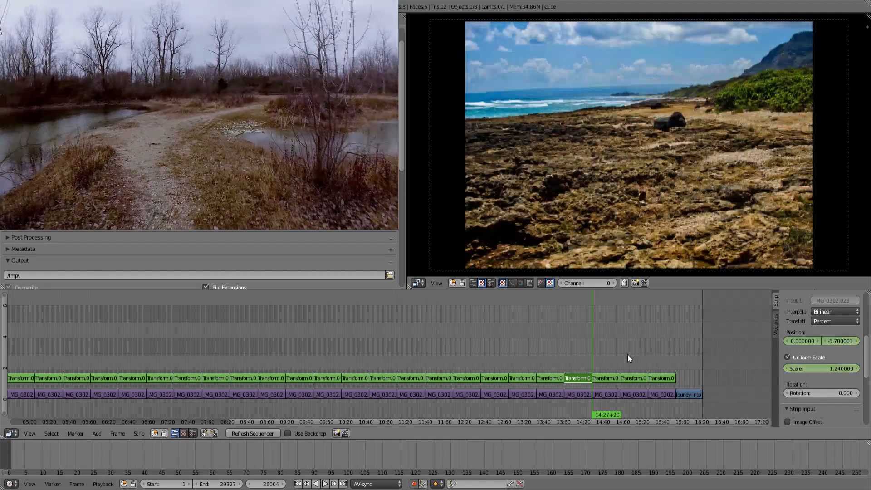
right_click(606, 378)
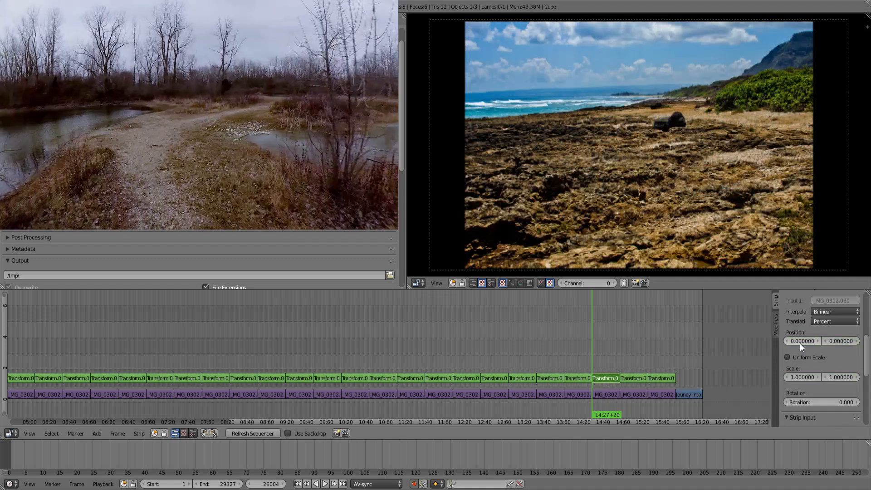
key("i")
left_click(808, 357)
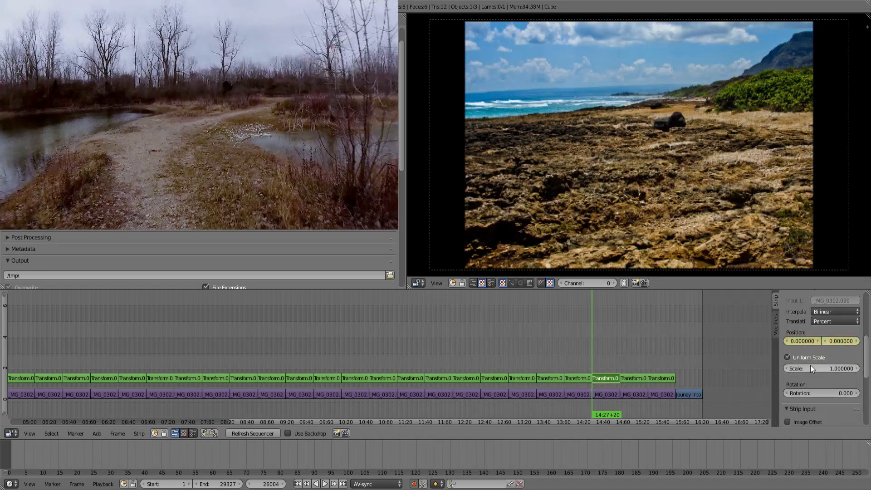
key("i")
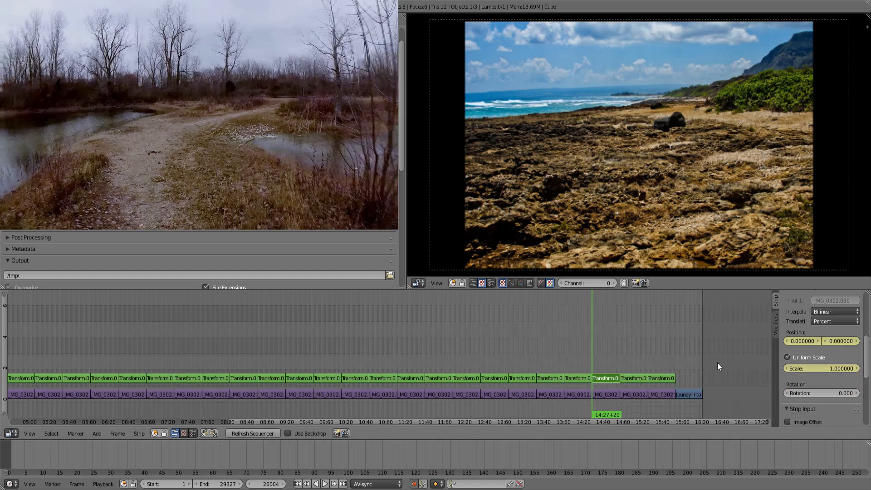
left_click_drag(810, 367, 848, 367)
key("Page_Up")
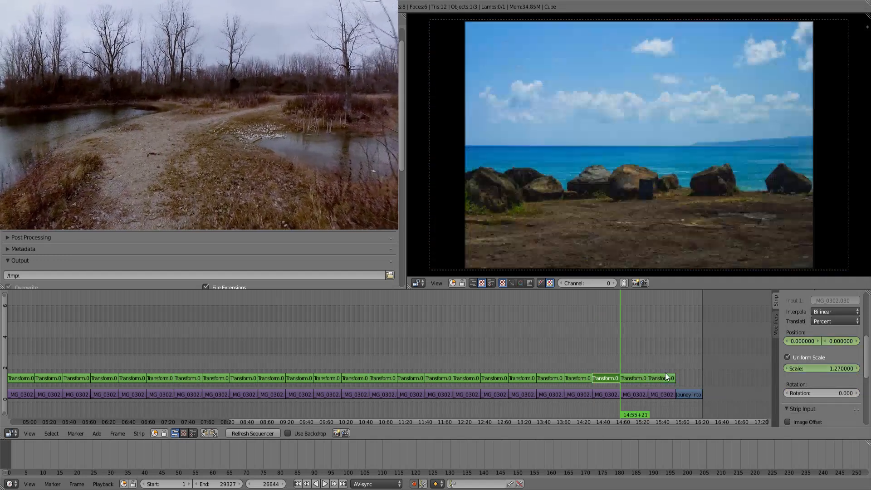
At the last frame of Transform.030, 14:55+20, keyframe scale 1.99 and position -30.78, -38.46, and scrub back through the strip
left_click_drag(809, 368, 782, 341)
left_click_drag(839, 344, 827, 344)
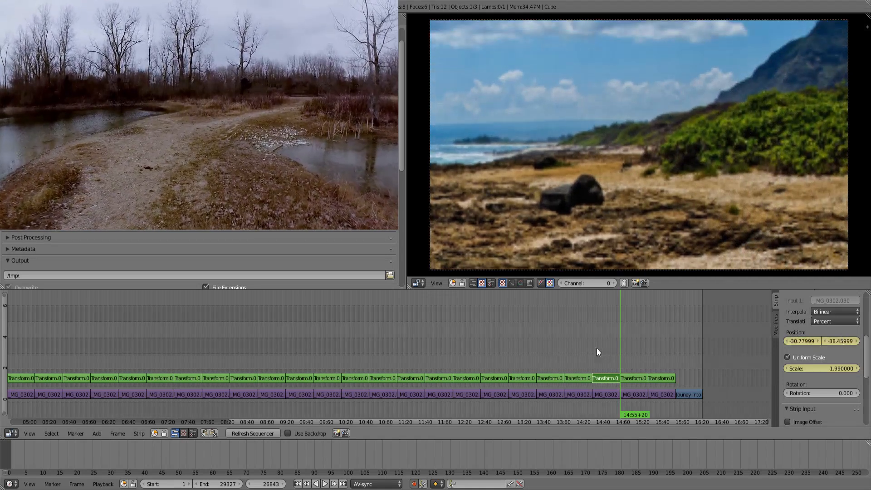
mouse_move(595, 347)
left_mouse_down()
mouse_move(619, 343)
mouse_move(609, 344)
left_mouse_up()
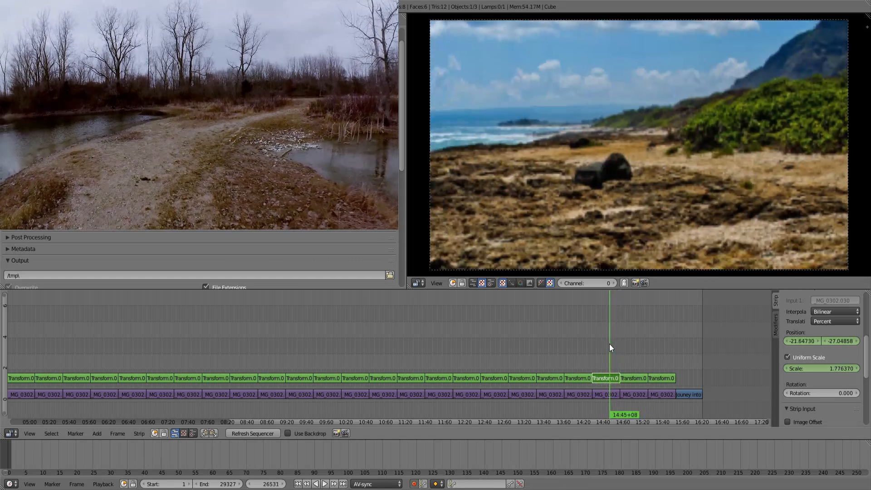
At the start frame of Transform.030, 14:27+20, keyframe scale 1.99, horizontal position -26.19 and a lower vertical position
key("Page_Down")
left_click_drag(840, 341, 817, 341)
left_click_drag(820, 371, 759, 341)
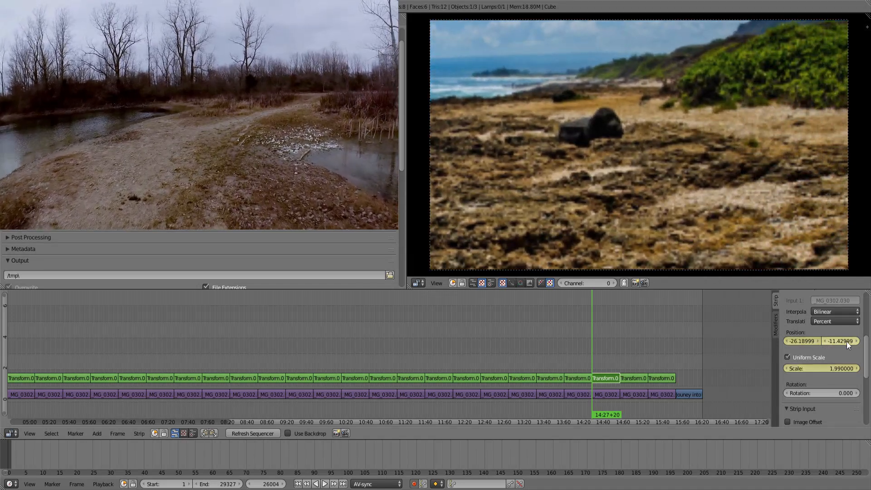
left_click_drag(841, 340, 807, 340)
At the last frame of Transform.030, 14:55+20, reset the position to 0, 0 and keyframe scale 1.24
key("Page_Up")
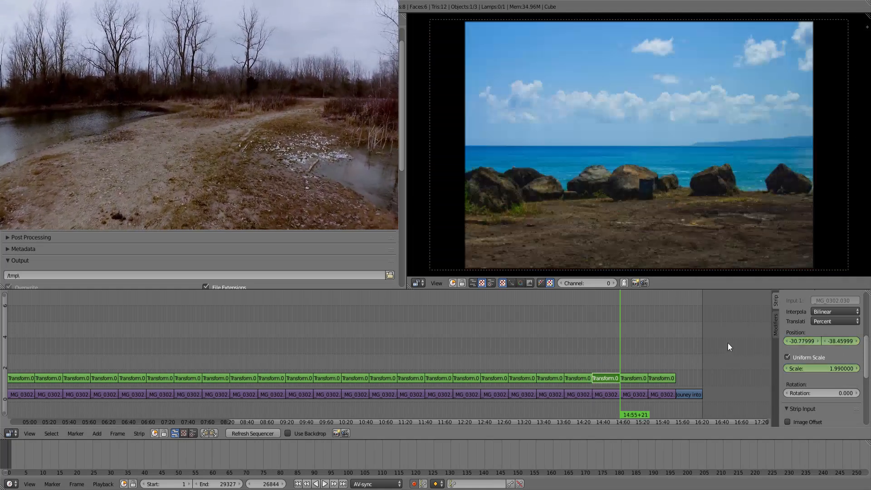
key("Left")
left_click(814, 369)
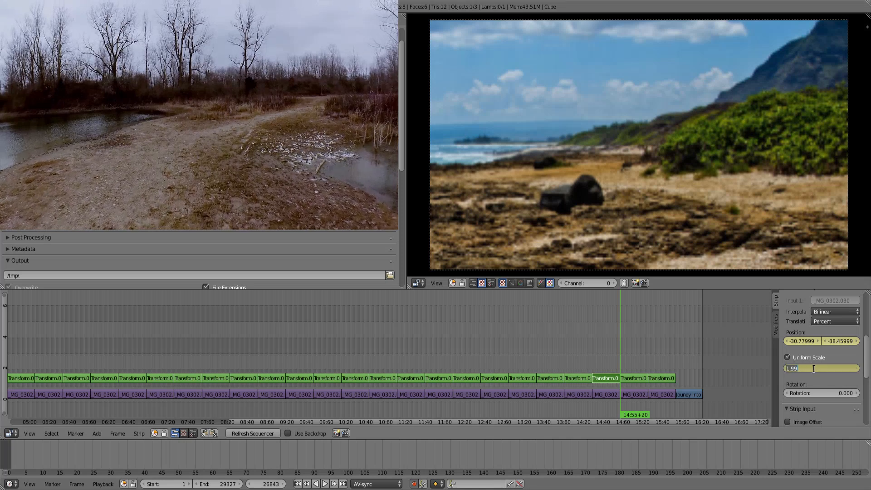
type("1")
key("Return")
left_click(804, 341)
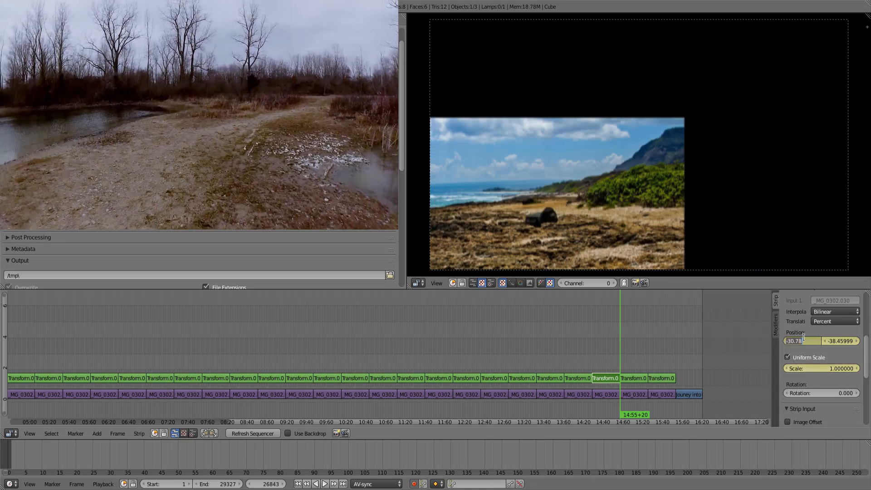
type("0")
key("Return")
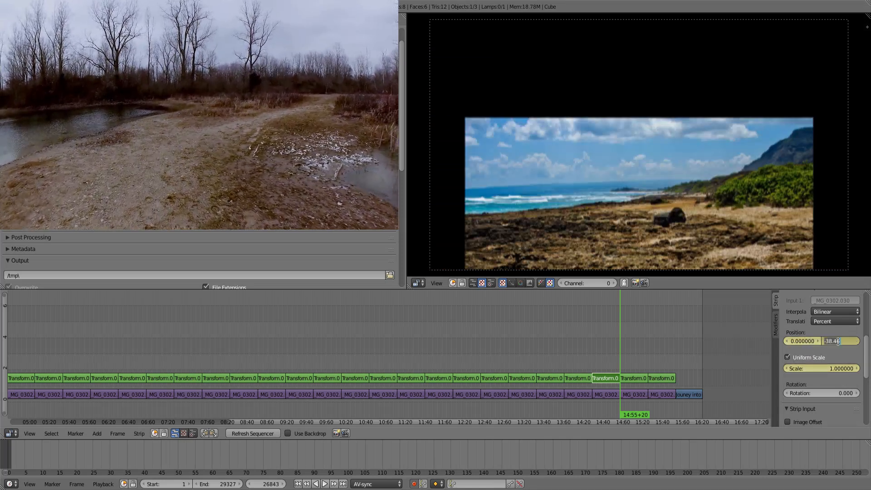
type("0")
key("Return")
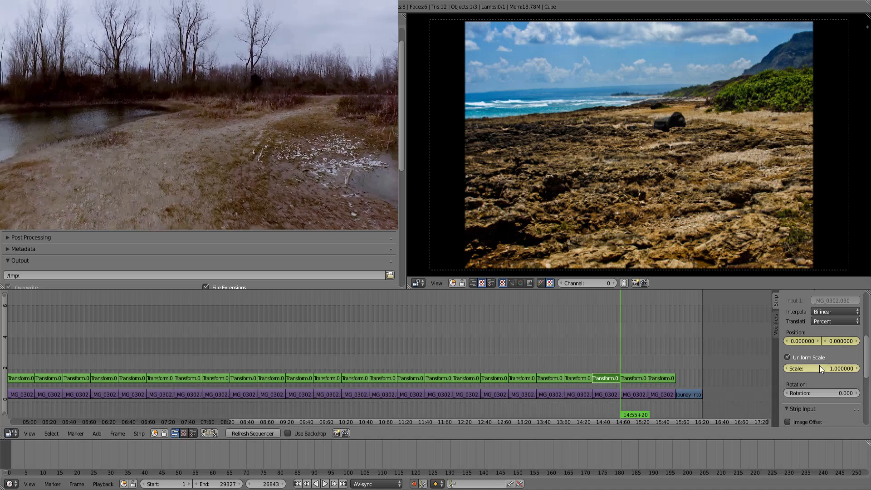
left_click_drag(819, 368, 844, 368)
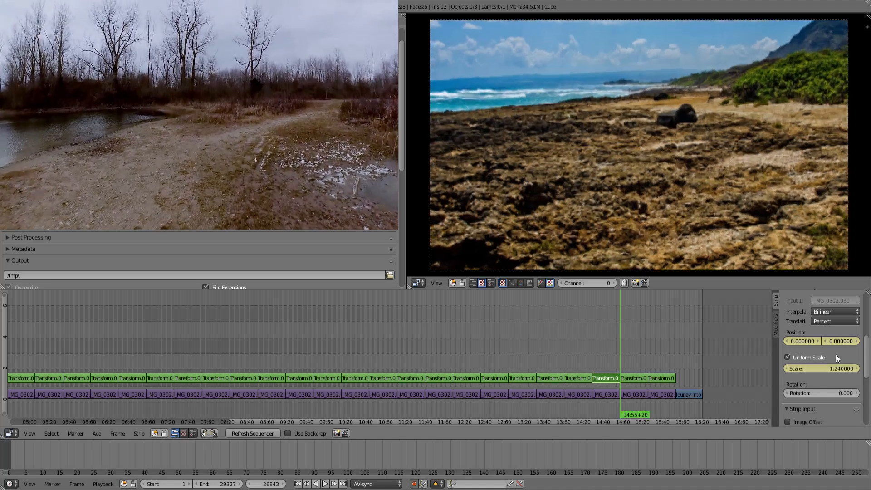
At the start frame of Transform.031, 14:55+21, enable Uniform Scale and keyframe scale 1.75 and position 20.37, -1.02
key("Right")
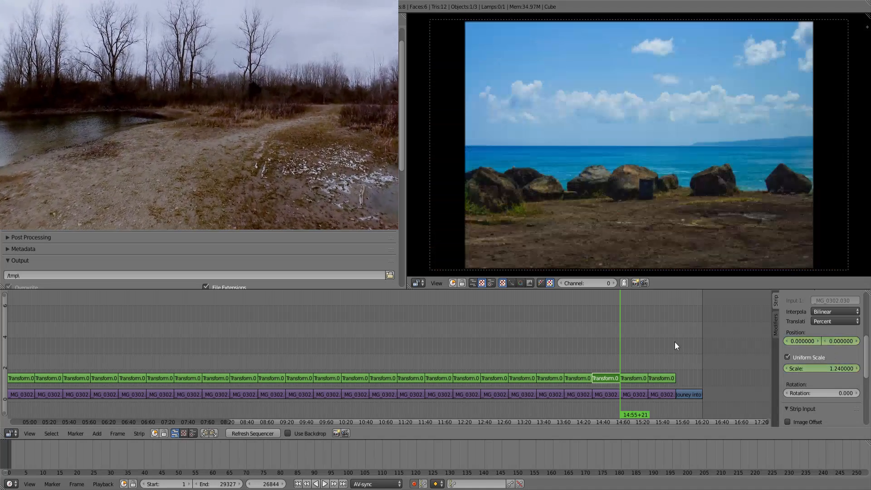
right_click(635, 377)
key("i")
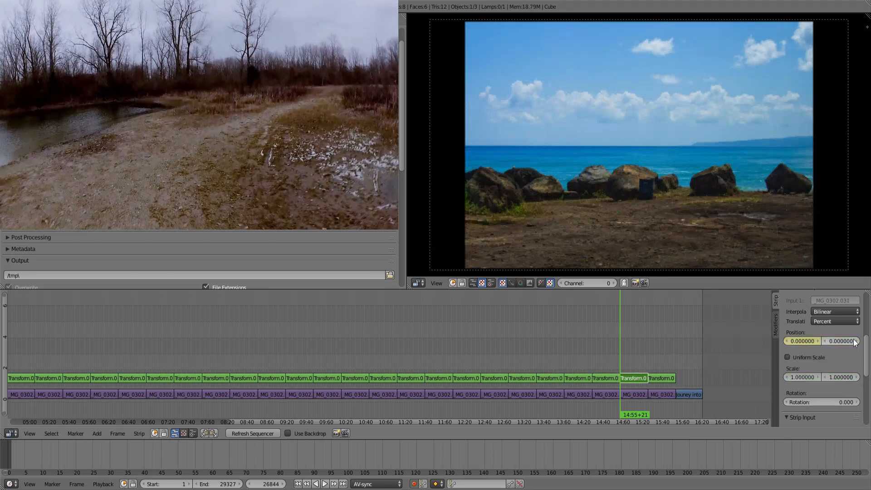
left_click(787, 357)
key("i")
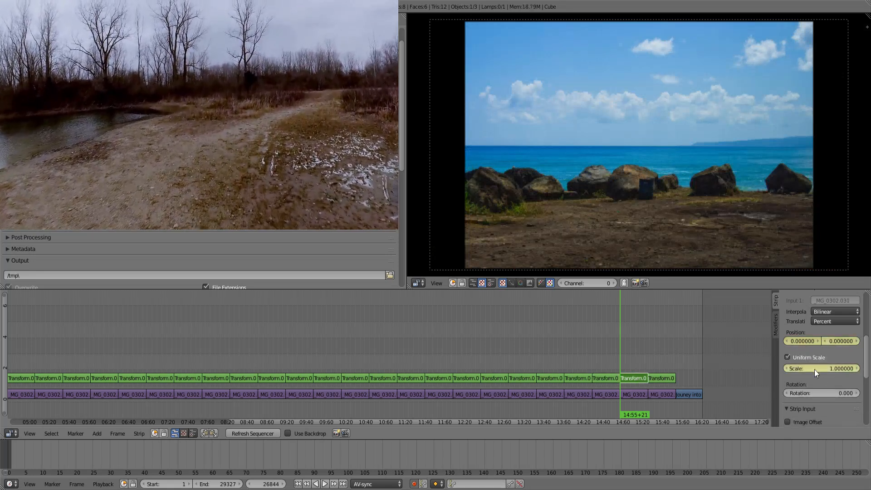
left_click_drag(815, 369, 836, 369)
left_click_drag(798, 339, 742, 343)
At the end of Transform.031, 15:23+21, keyframe position -19.23, -4.65
key("Page_Up")
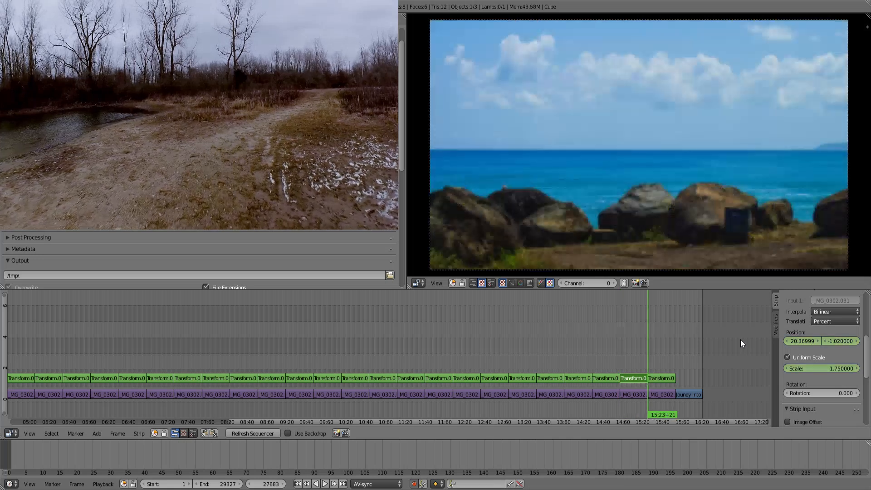
left_click_drag(840, 342, 682, 341)
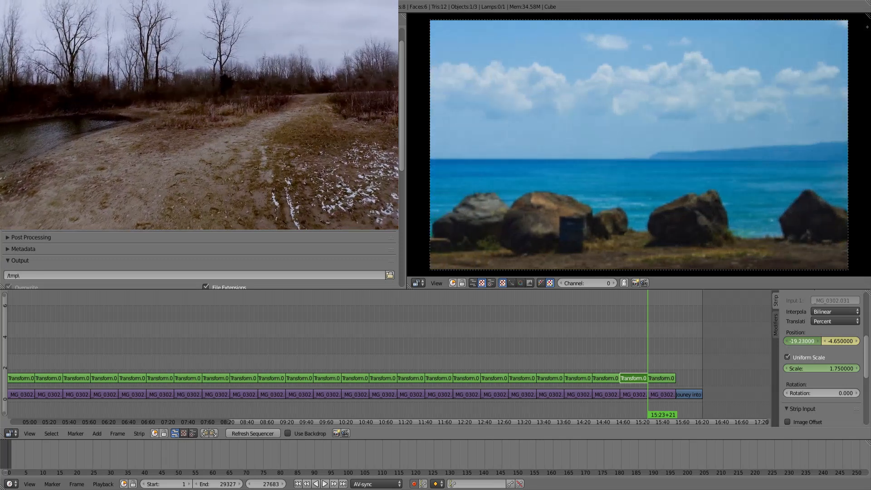
Select Transform.032, save the project over the existing blend file, and move the playhead to 15:23+22
right_click(658, 378)
key("ctrl+s")
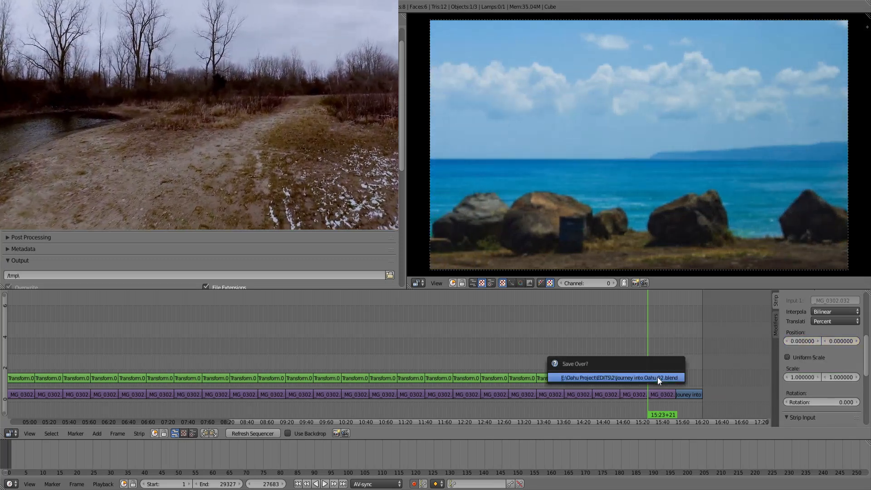
left_click(657, 378)
key("Right")
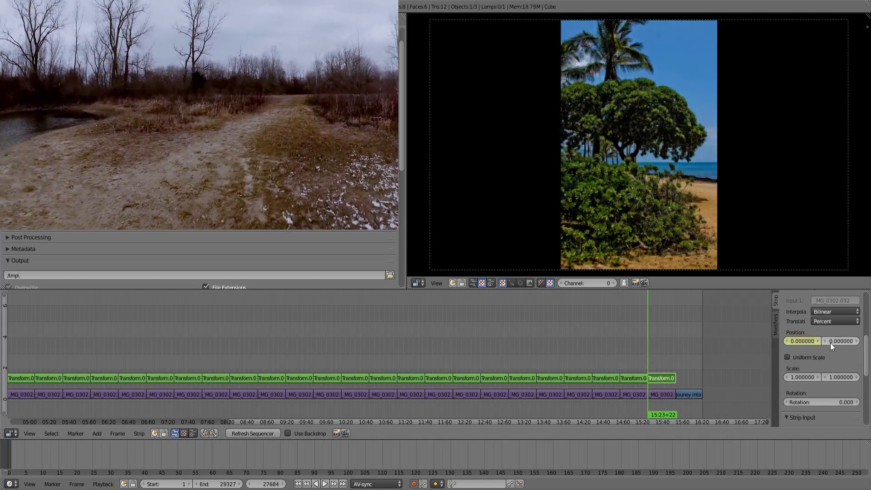
At the start frame of Transform.032, enable Uniform Scale and keyframe scale 2.95 and position 0.27, 93.60
left_click(808, 360)
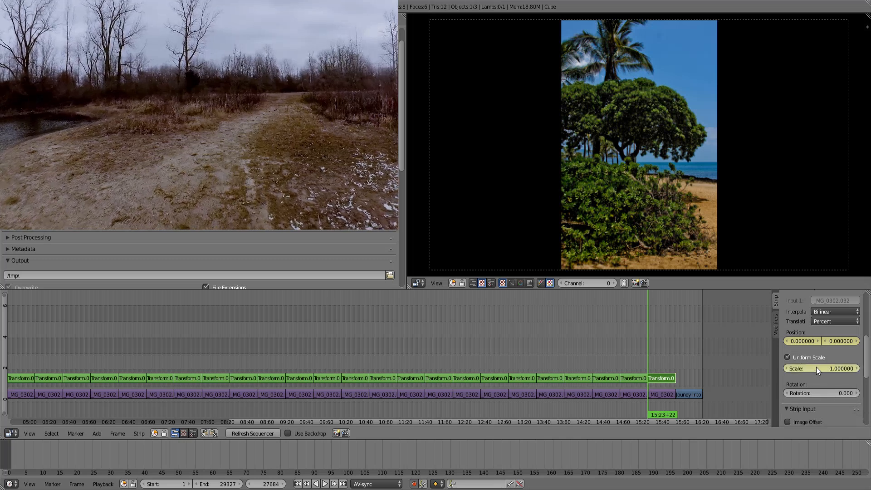
left_click_drag(636, 356, 654, 361)
key("Down")
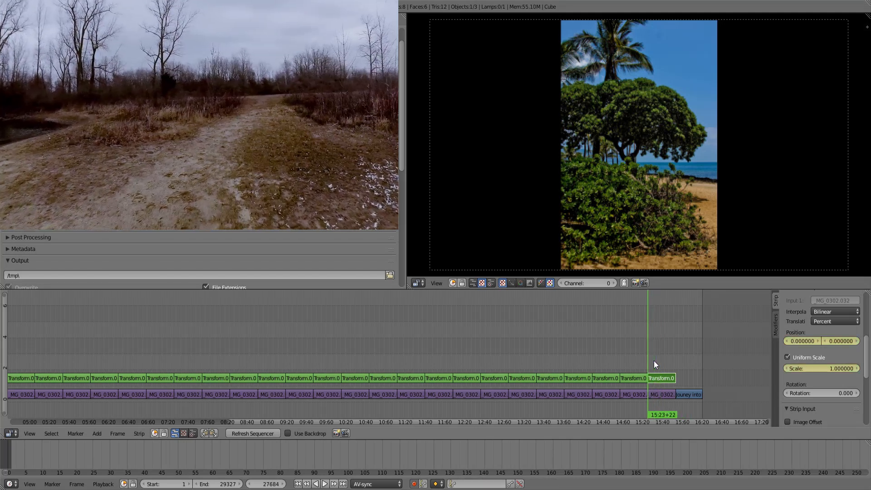
left_click_drag(823, 368, 860, 368)
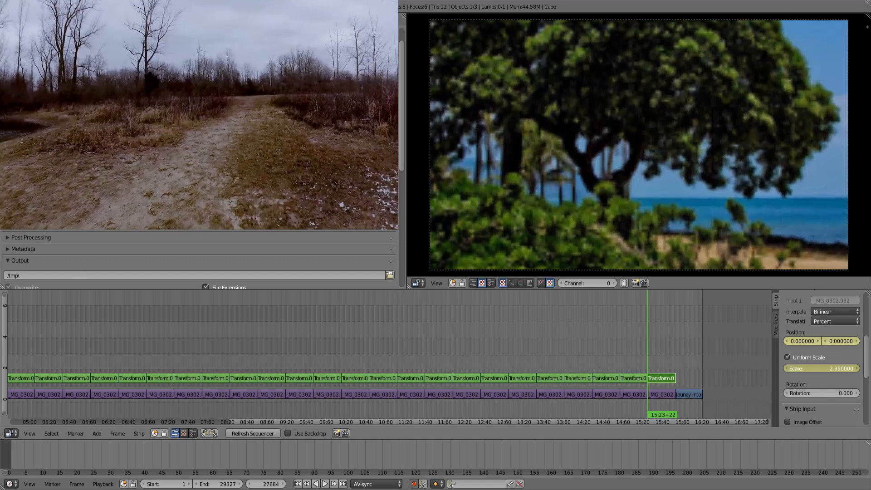
left_click_drag(835, 340, 808, 340)
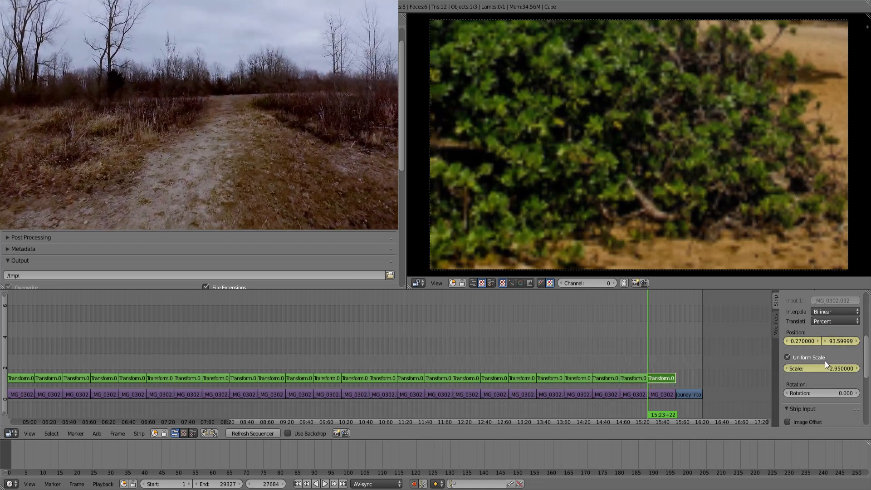
At the last frame of Transform.032, 15:51+22, keyframe vertical position -91.05
left_click(677, 342)
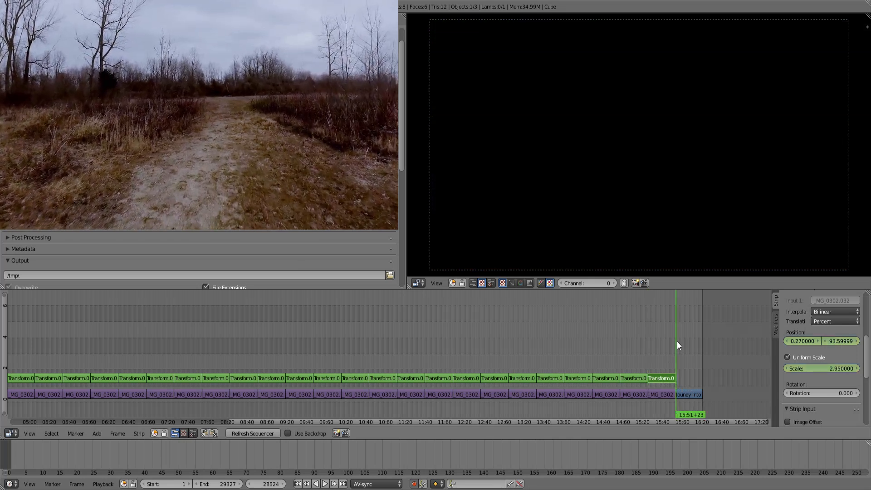
key("shift+alt+a")
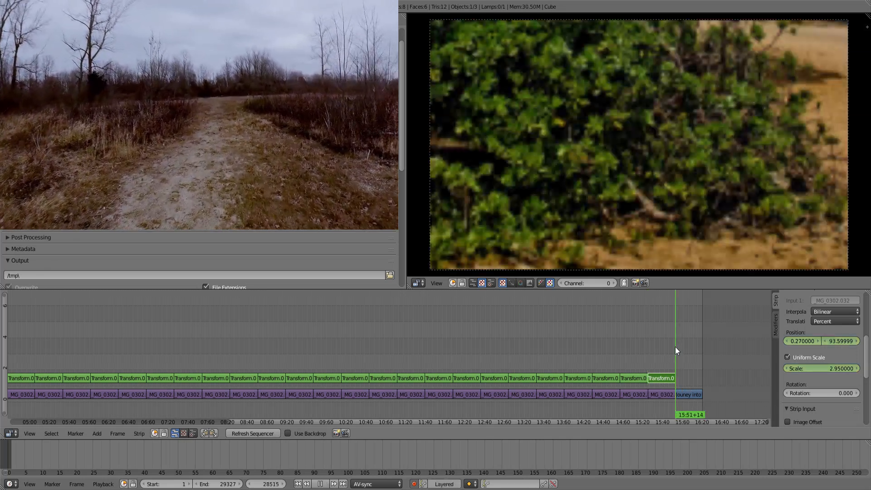
key("Escape")
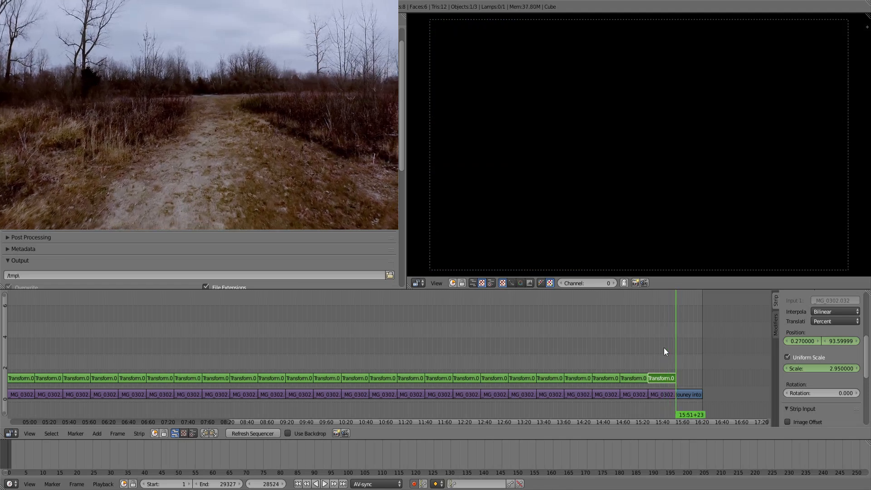
key("Left")
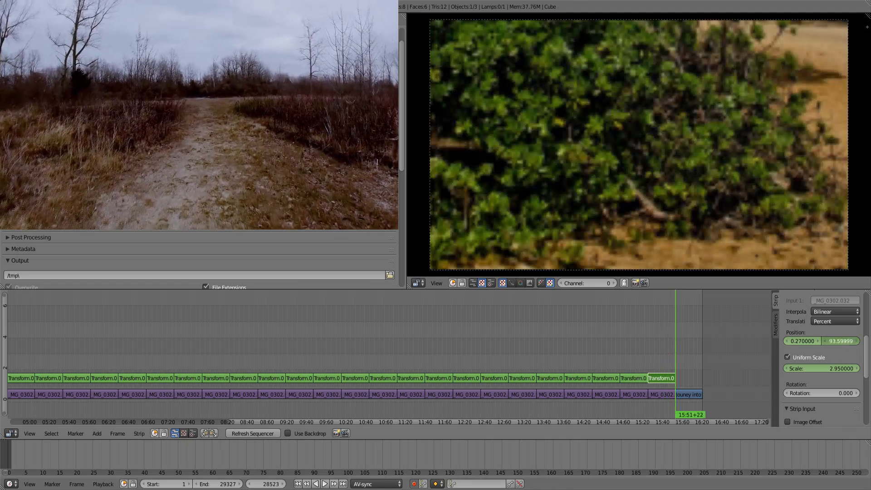
left_click_drag(840, 341, 652, 341)
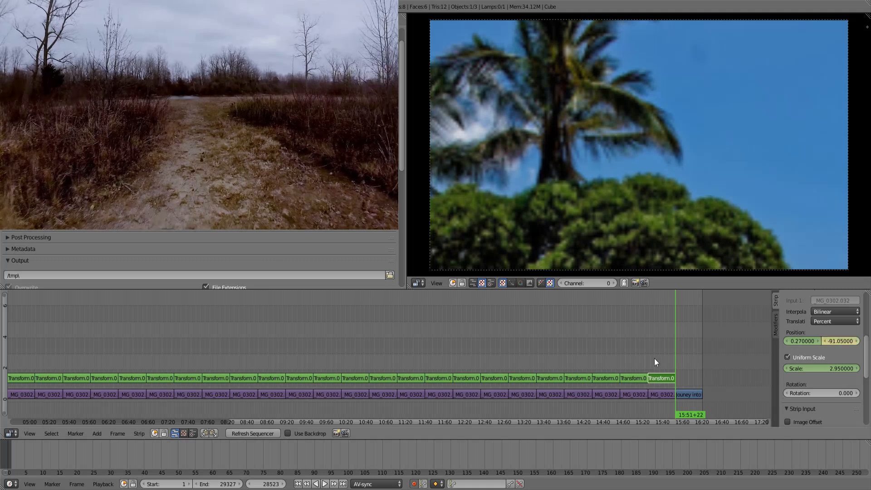
Play back the vertical pan on Transform.032 and save the project over the existing blend file
key("alt+a")
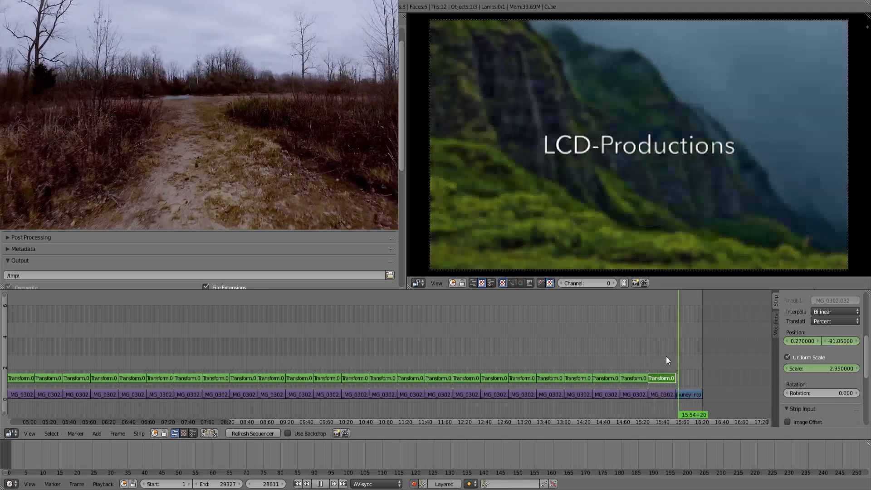
left_click(650, 358)
key("alt+a")
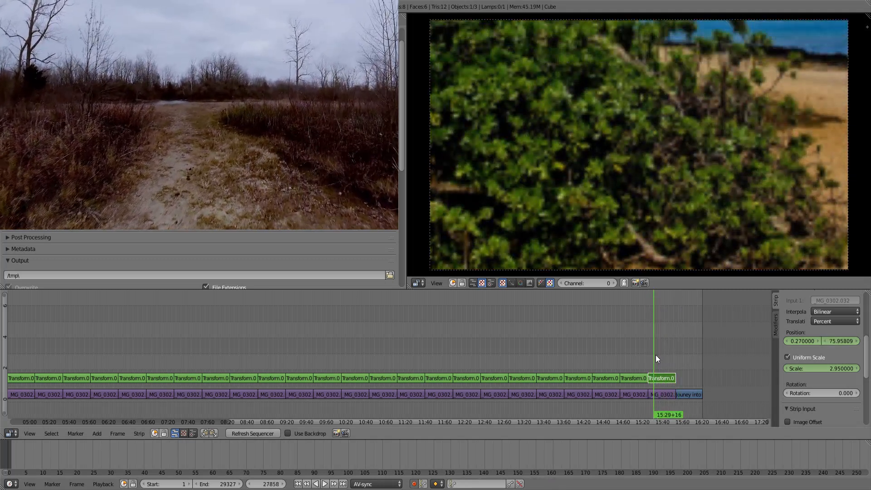
key("ctrl+s")
left_click(656, 352)
key("ctrl+s")
left_click(657, 352)
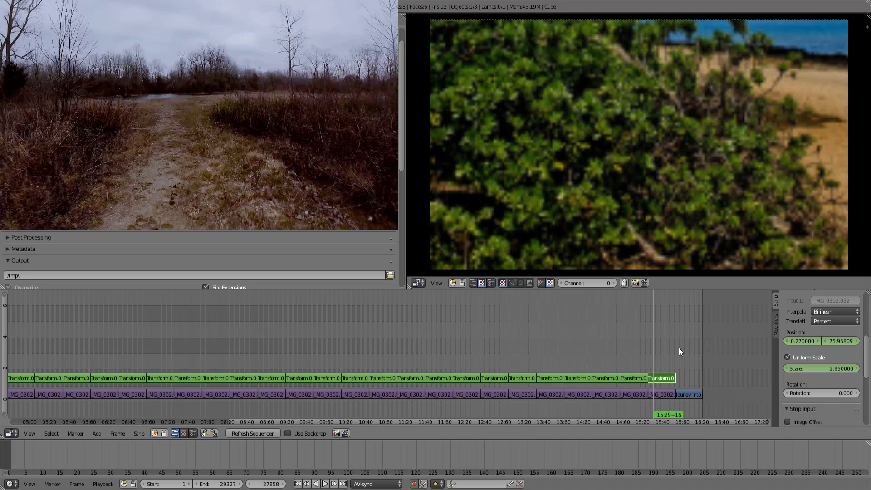
Scrub backward from the closing title through the last image strips to 13:20+23 to review their pan and zoom
left_click_drag(671, 346, 712, 343)
left_click(640, 343)
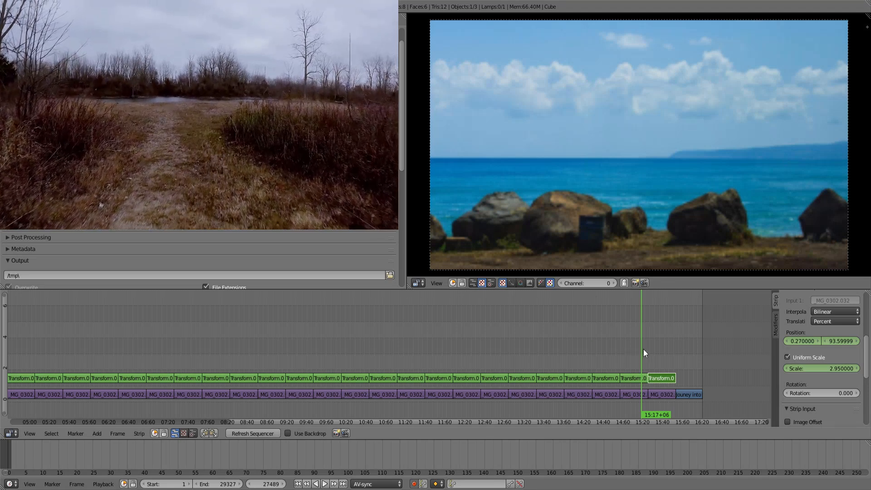
left_click_drag(652, 349, 590, 353)
scroll(470, 336, "down", 4)
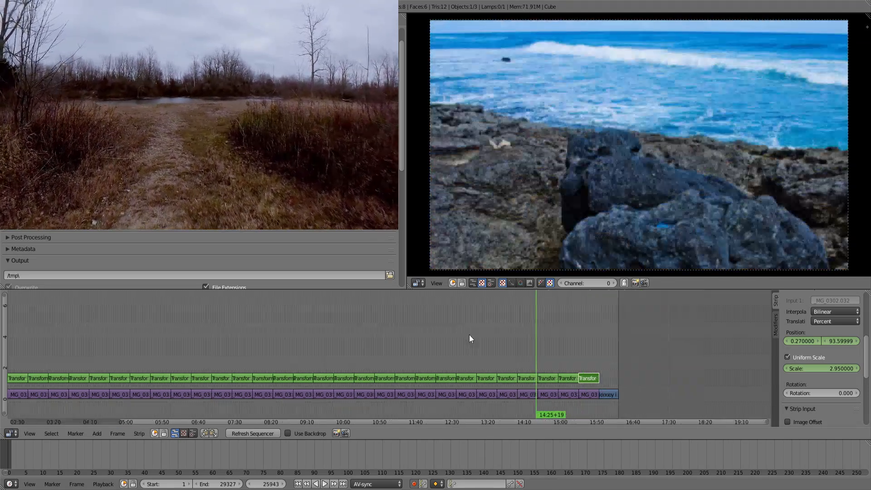
scroll(469, 335, "down", 2)
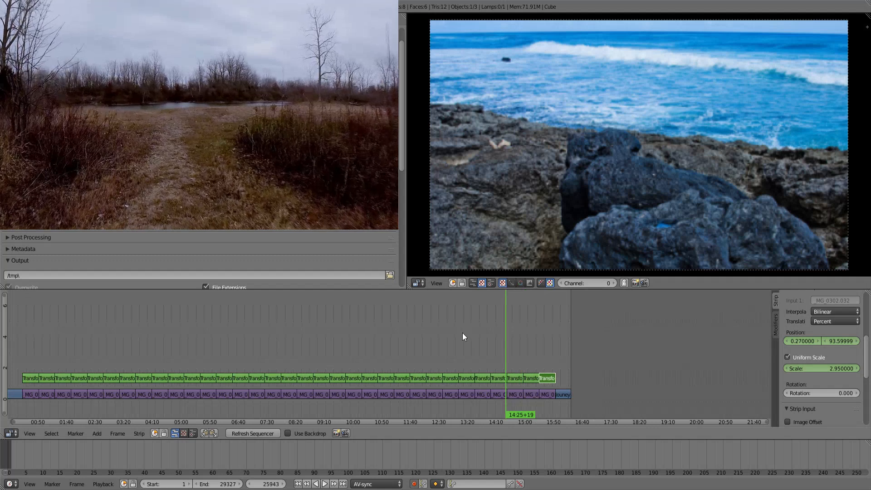
scroll(462, 335, "down", 1)
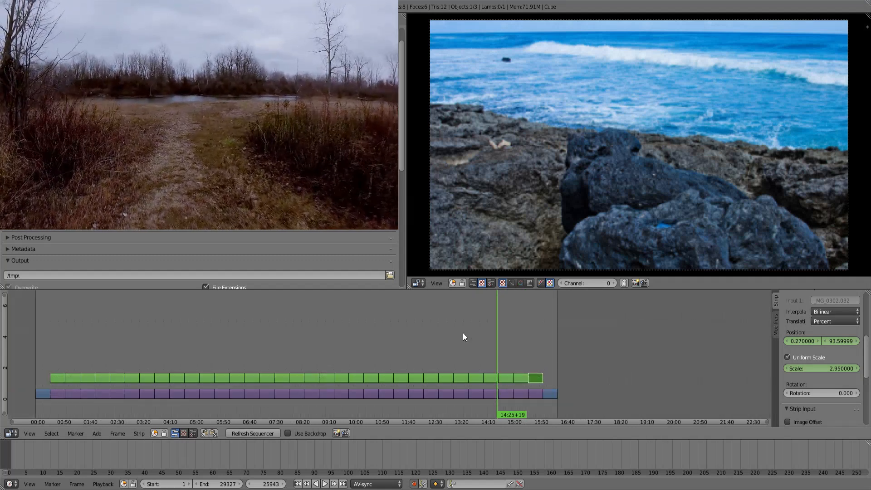
left_click_drag(524, 346, 462, 346)
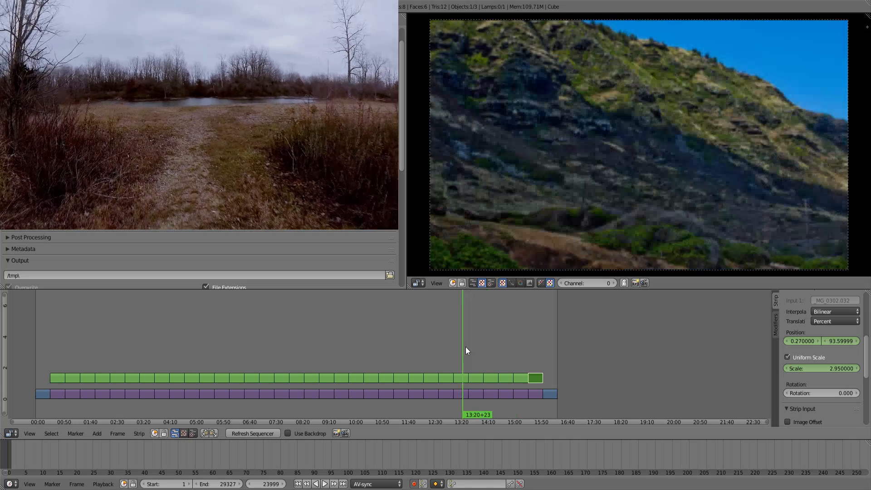